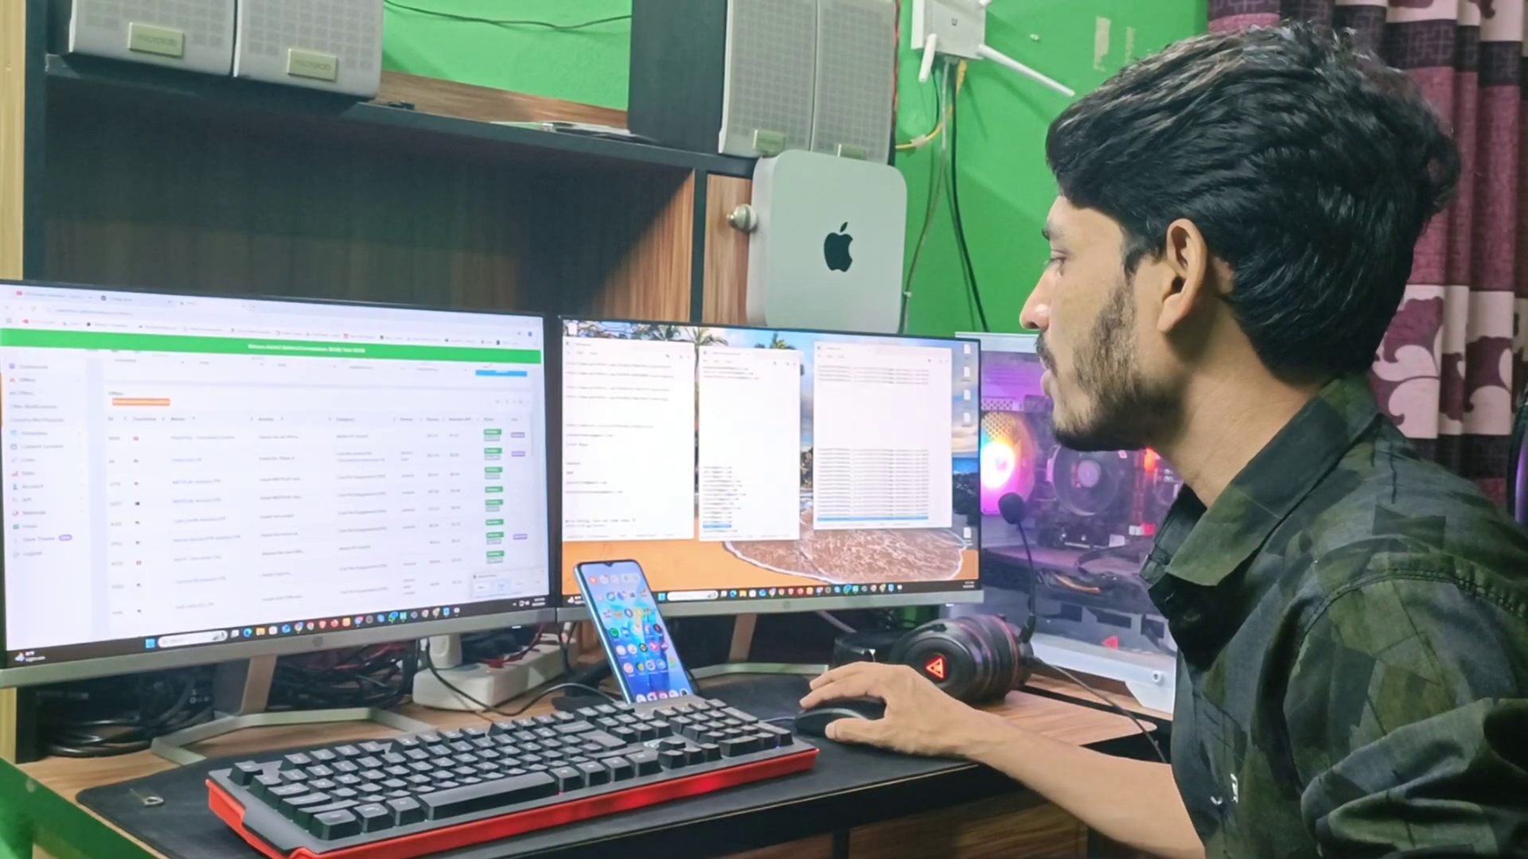
- Minimize the browser and restore Chrome from the taskbar to show the Gmail inbox
click(479, 588)
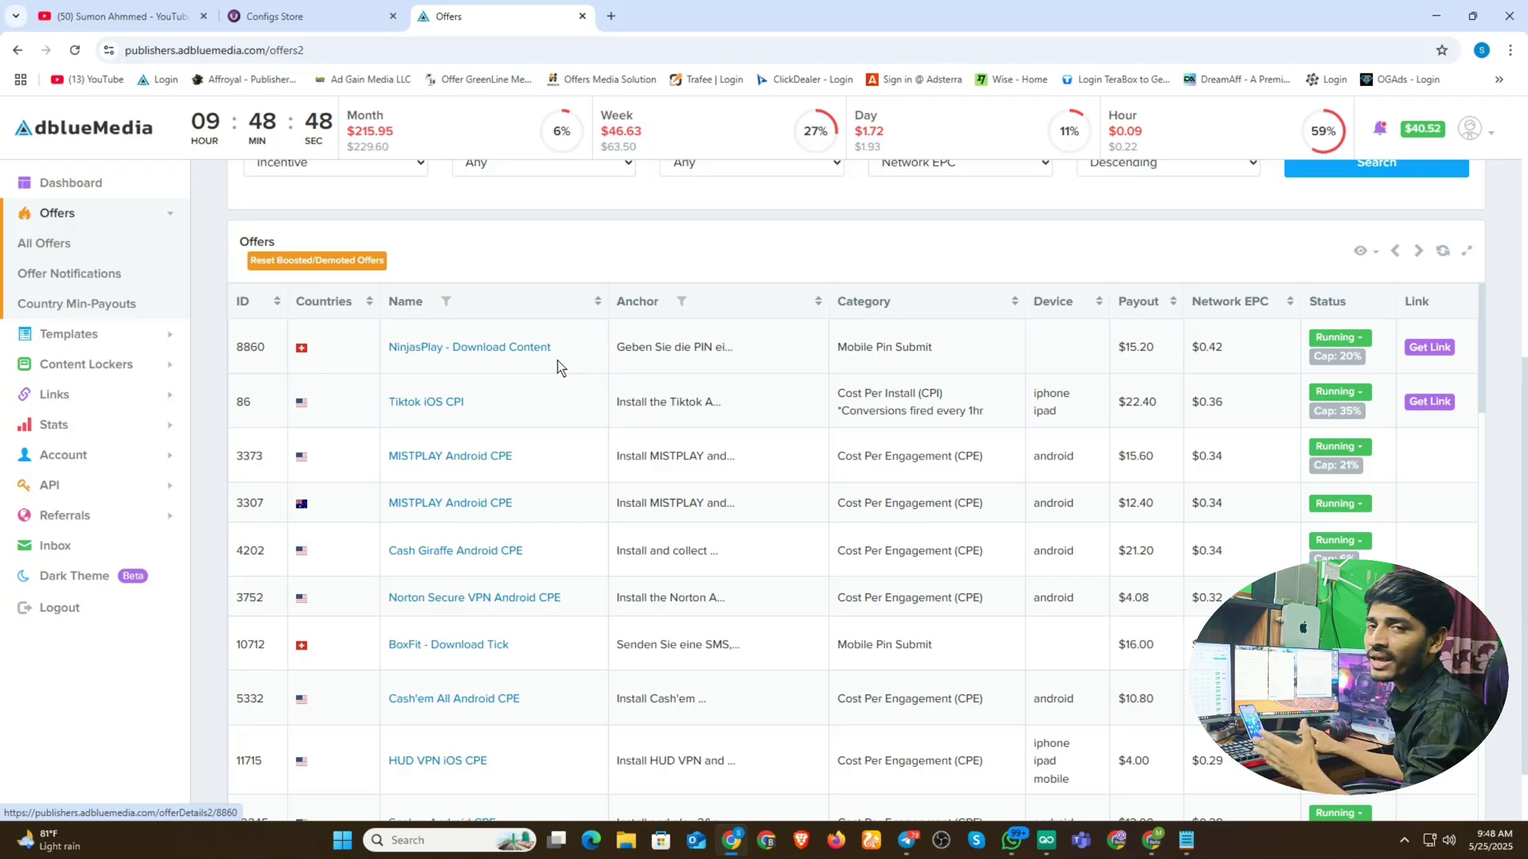
click(1436, 19)
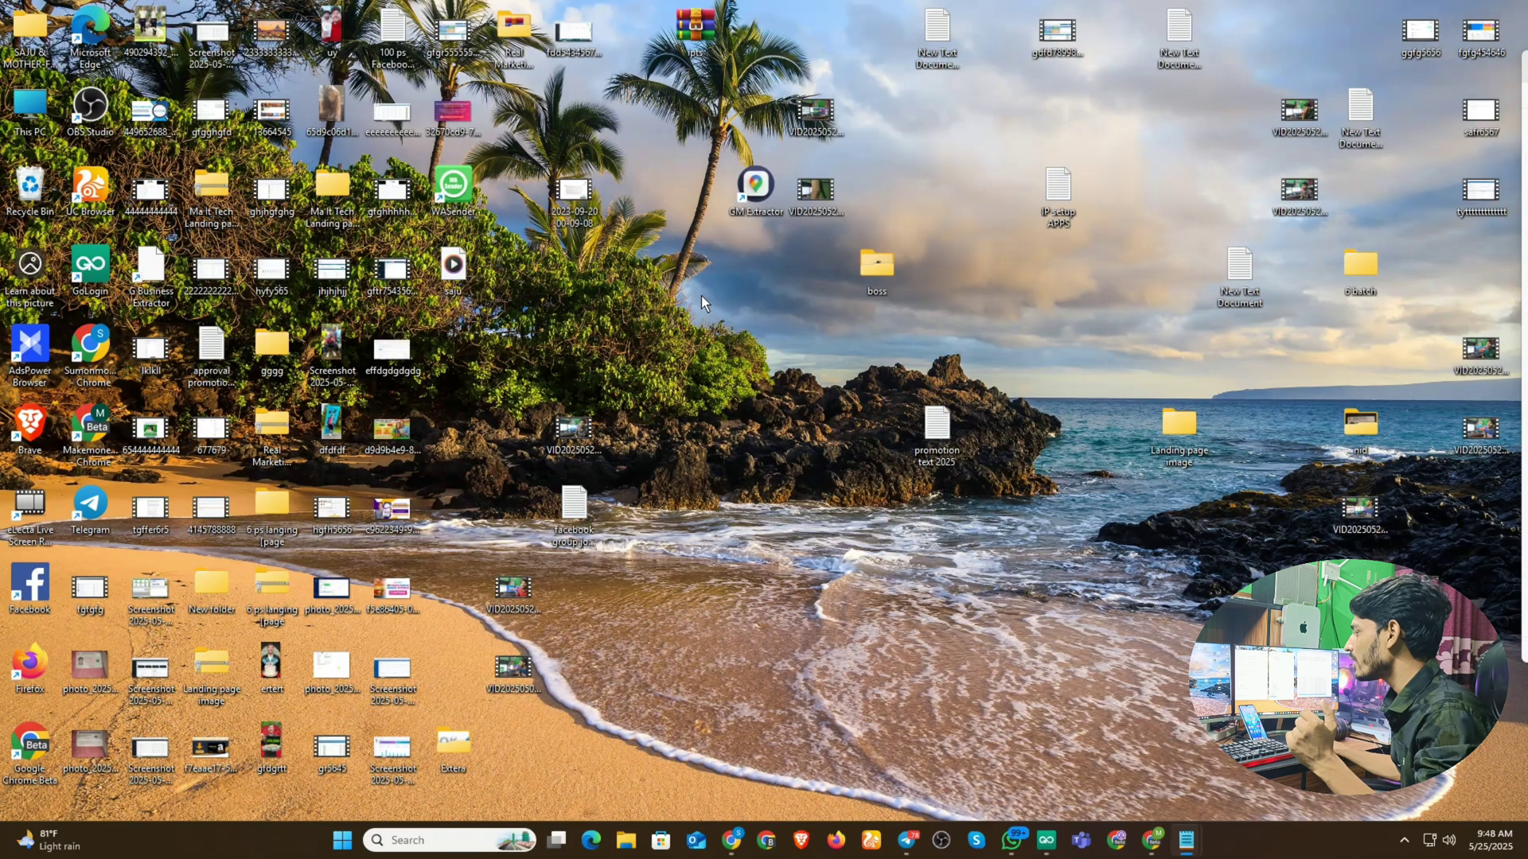
click(1152, 840)
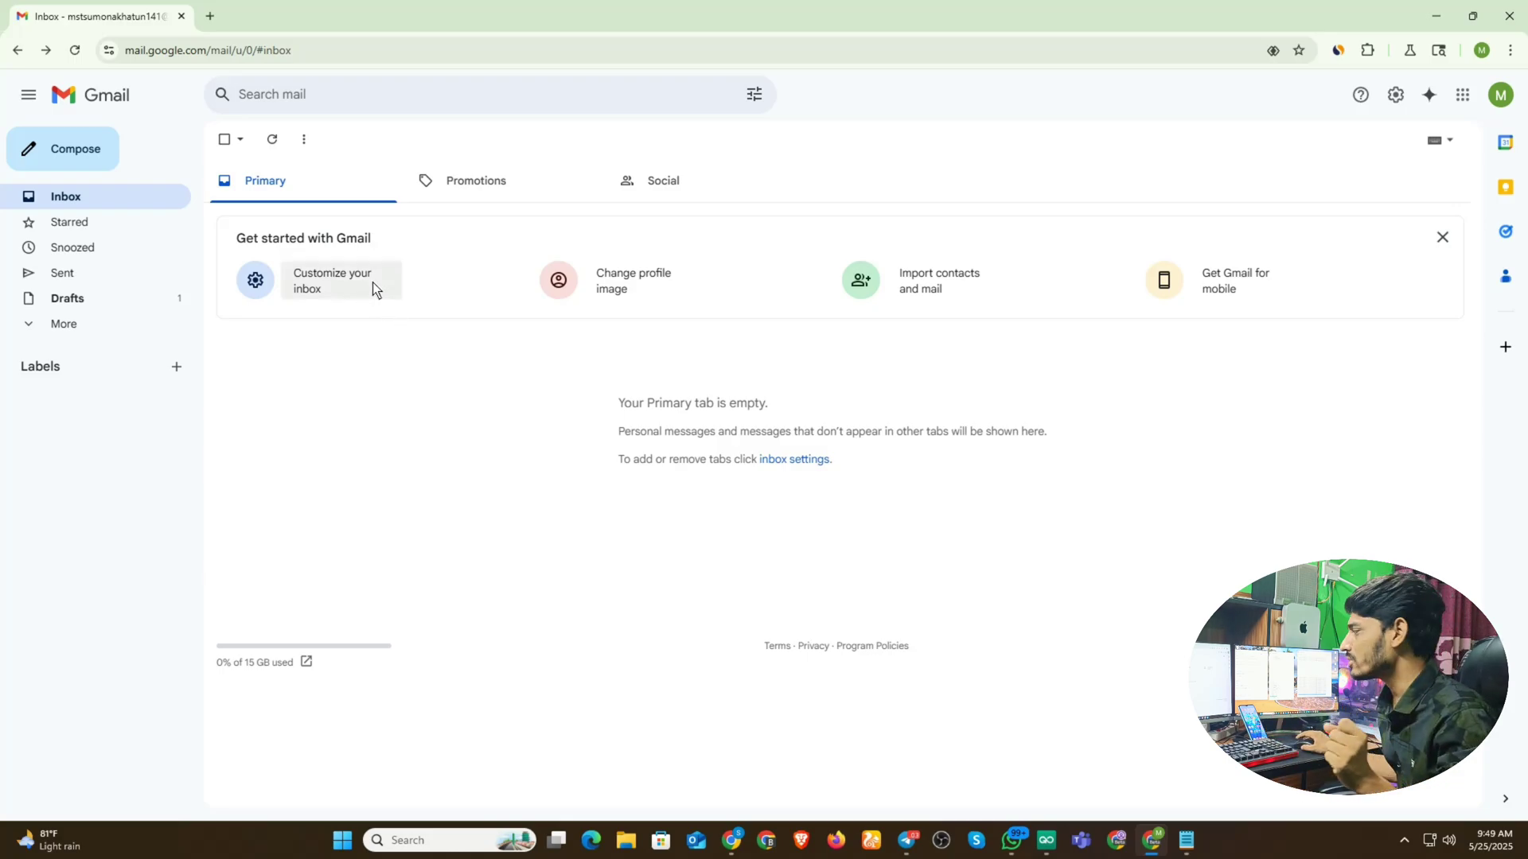
- Close the running GoLogin sign-up window from its taskbar icon
right_click(1046, 840)
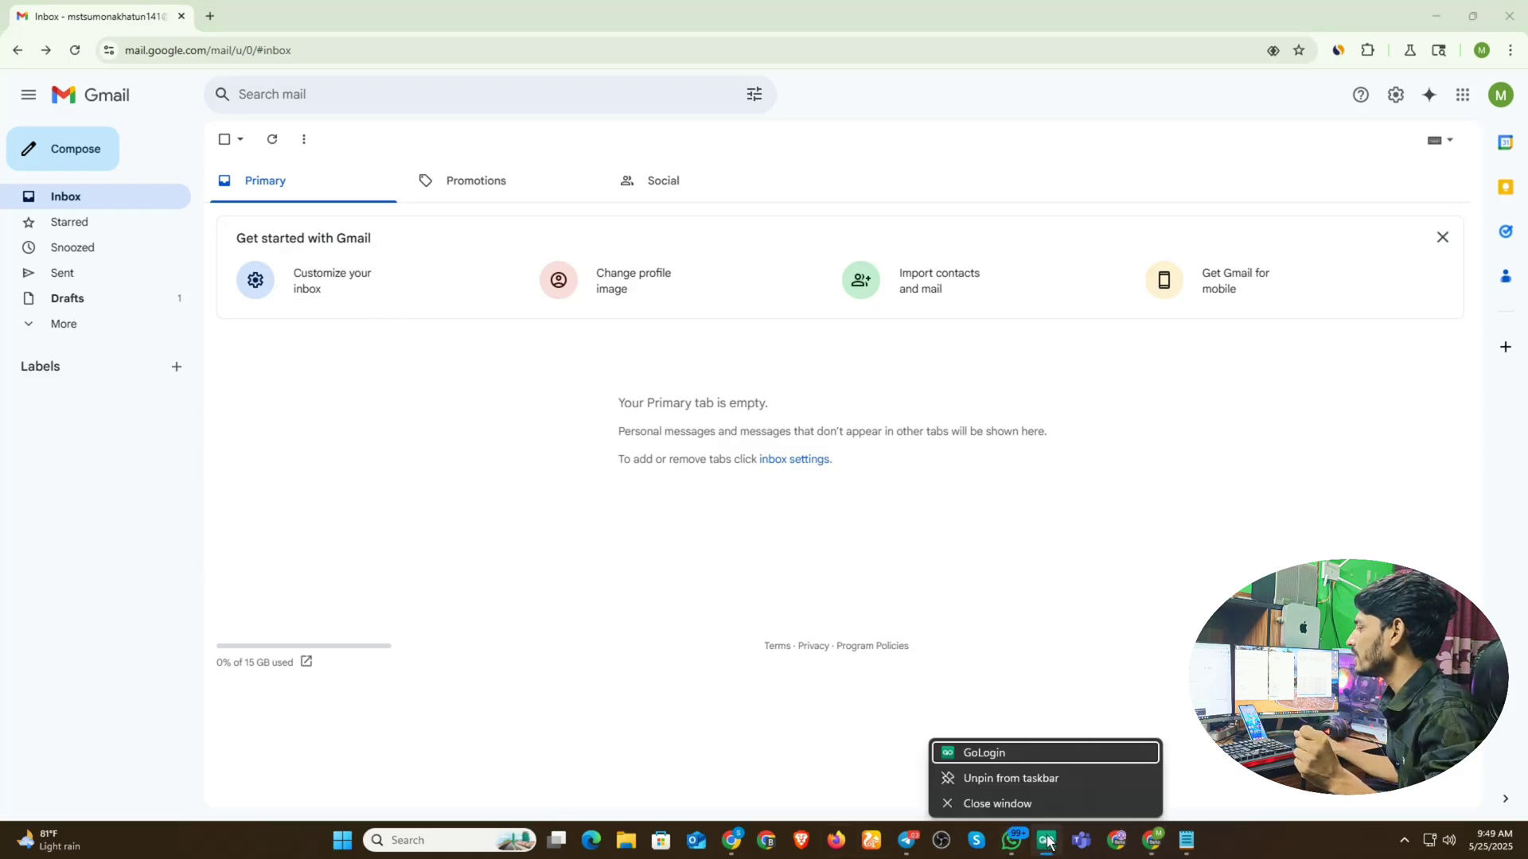
click(983, 804)
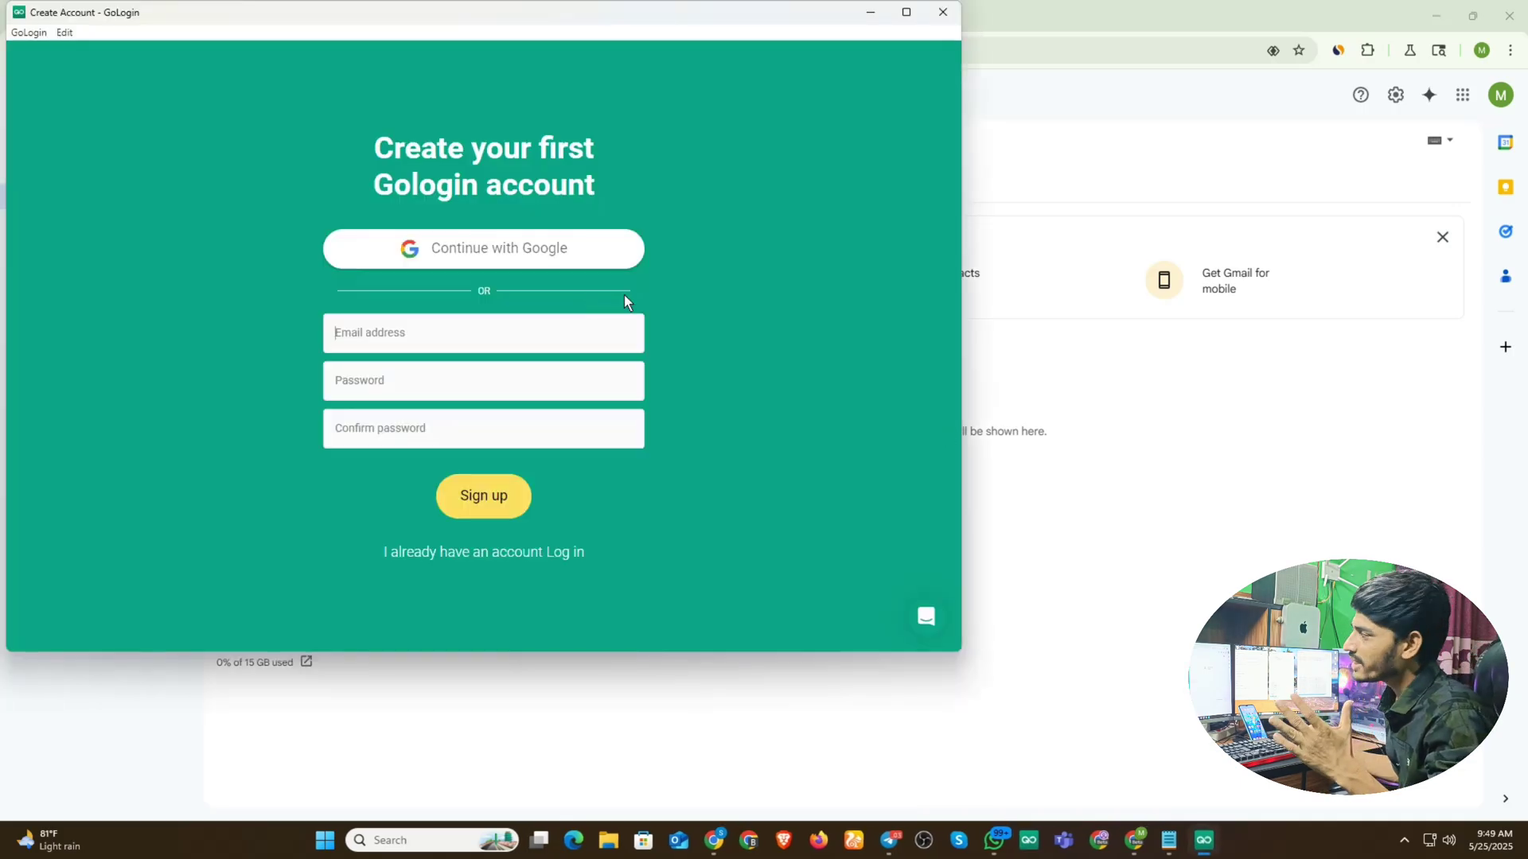
click(944, 11)
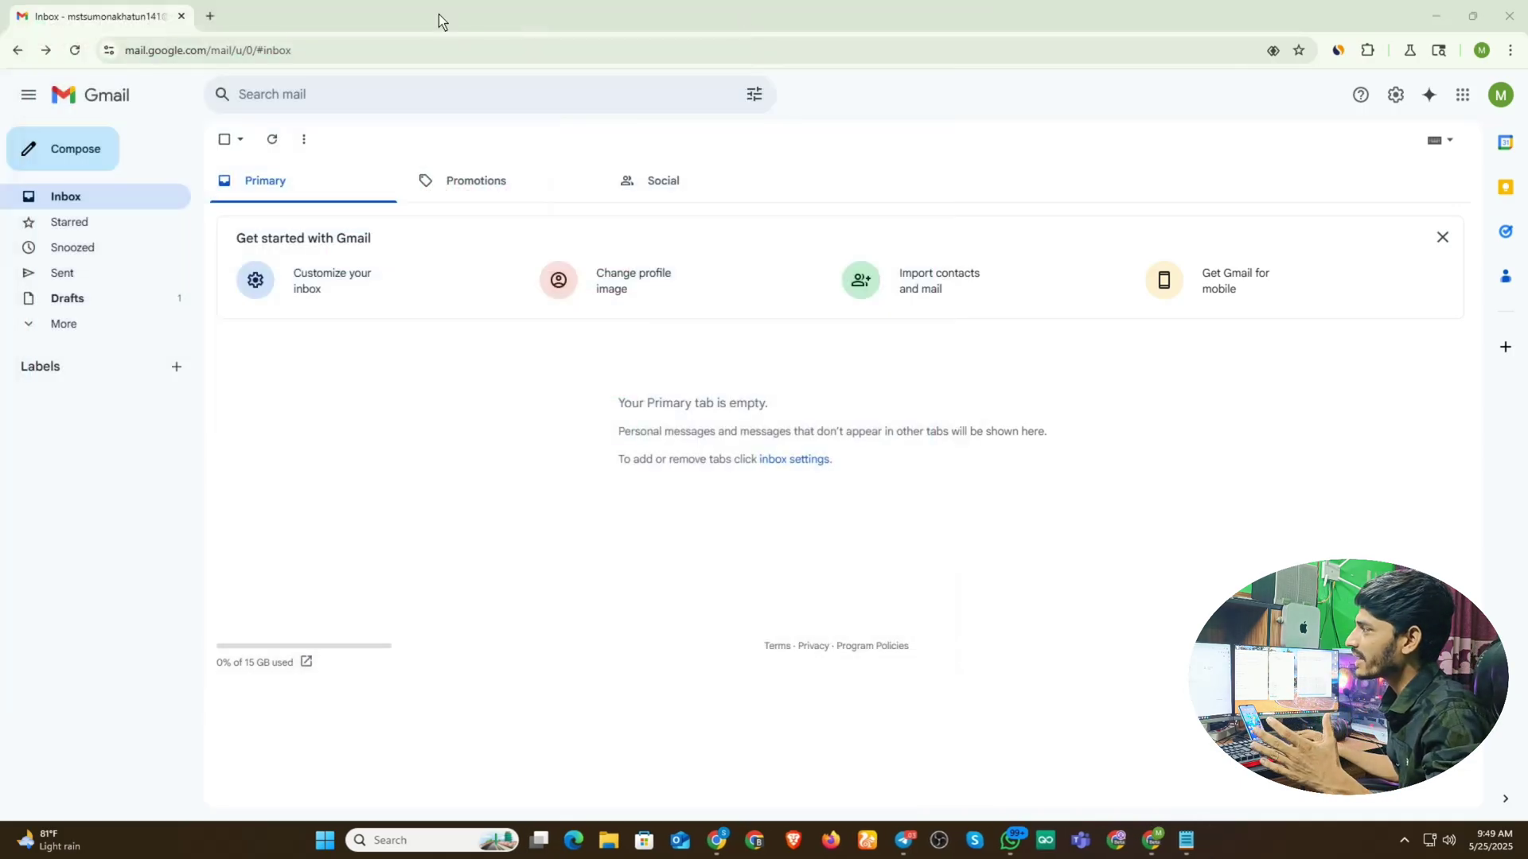
- Search Google for 'gologin' in a new Chrome tab
click(210, 16)
click(226, 50)
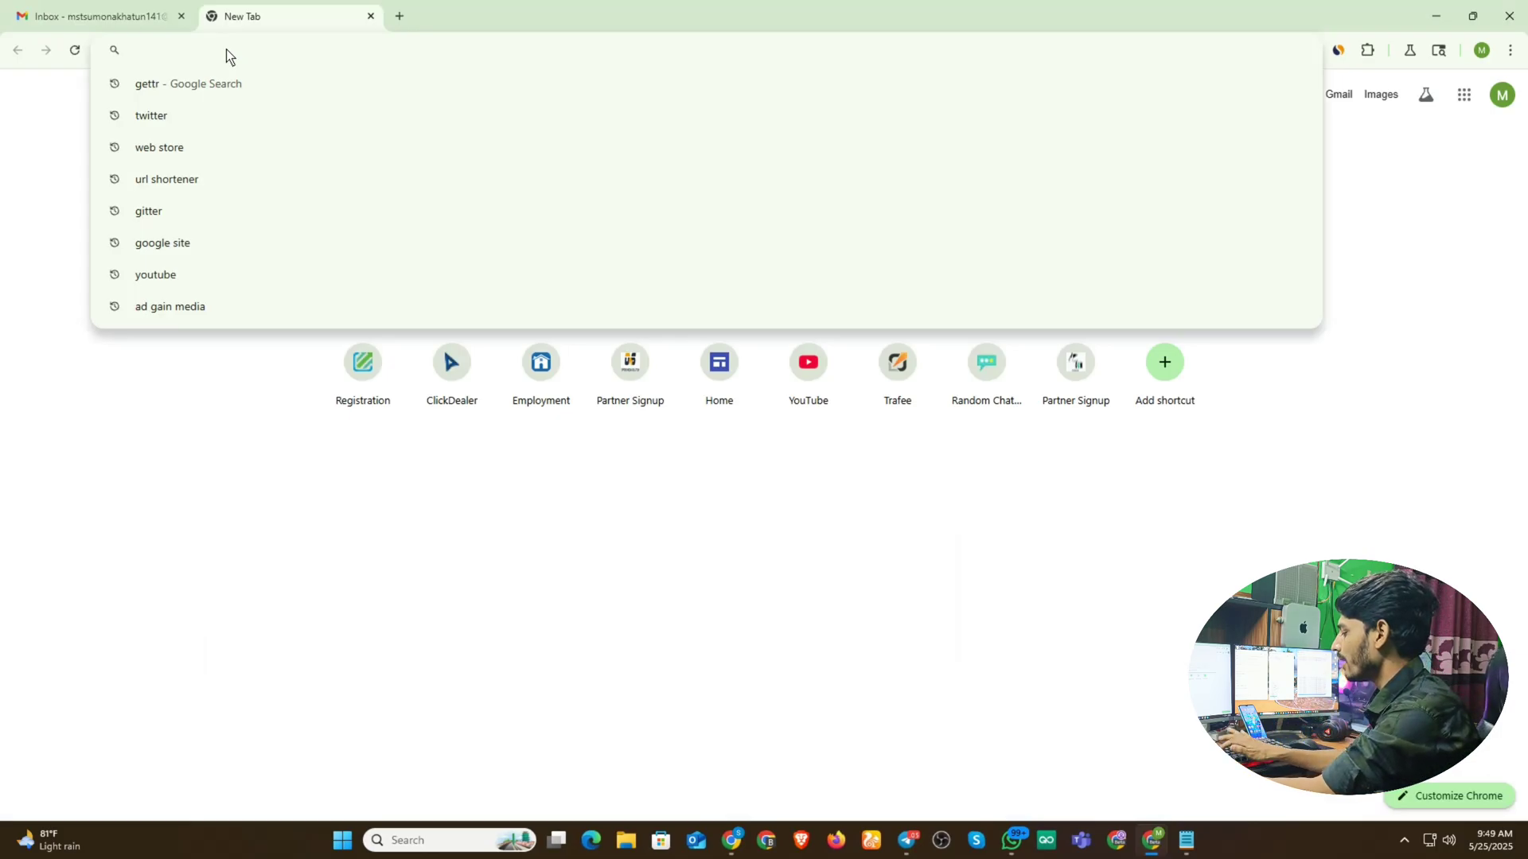
text(google)
key(BackSpace)
key(BackSpace)
key(BackSpace)
key(BackSpace)
key(BackSpace)
key(BackSpace)
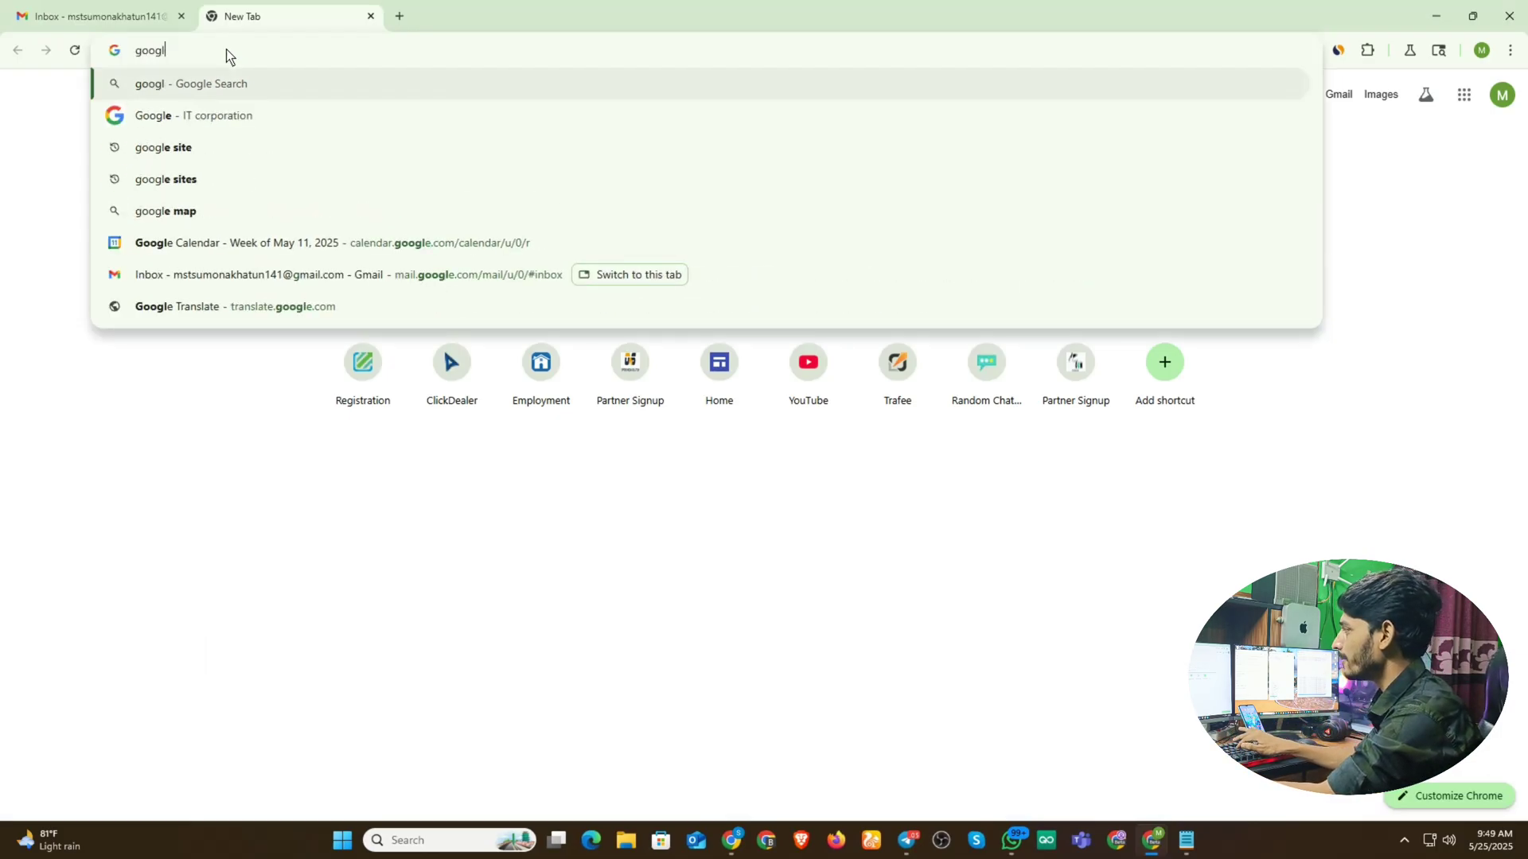
text(golo)
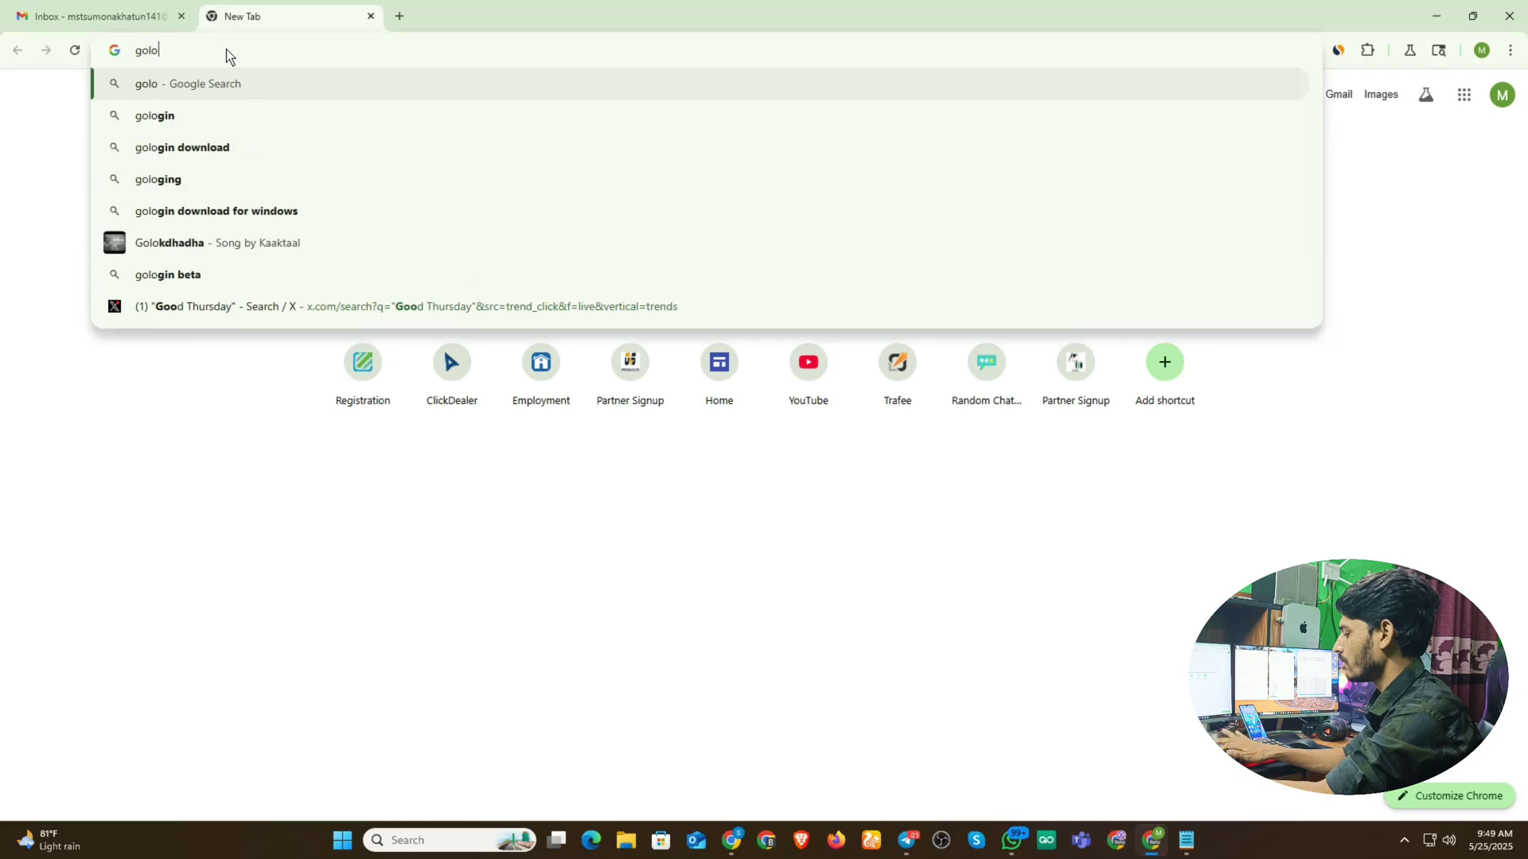
text(gin)
key(Return)
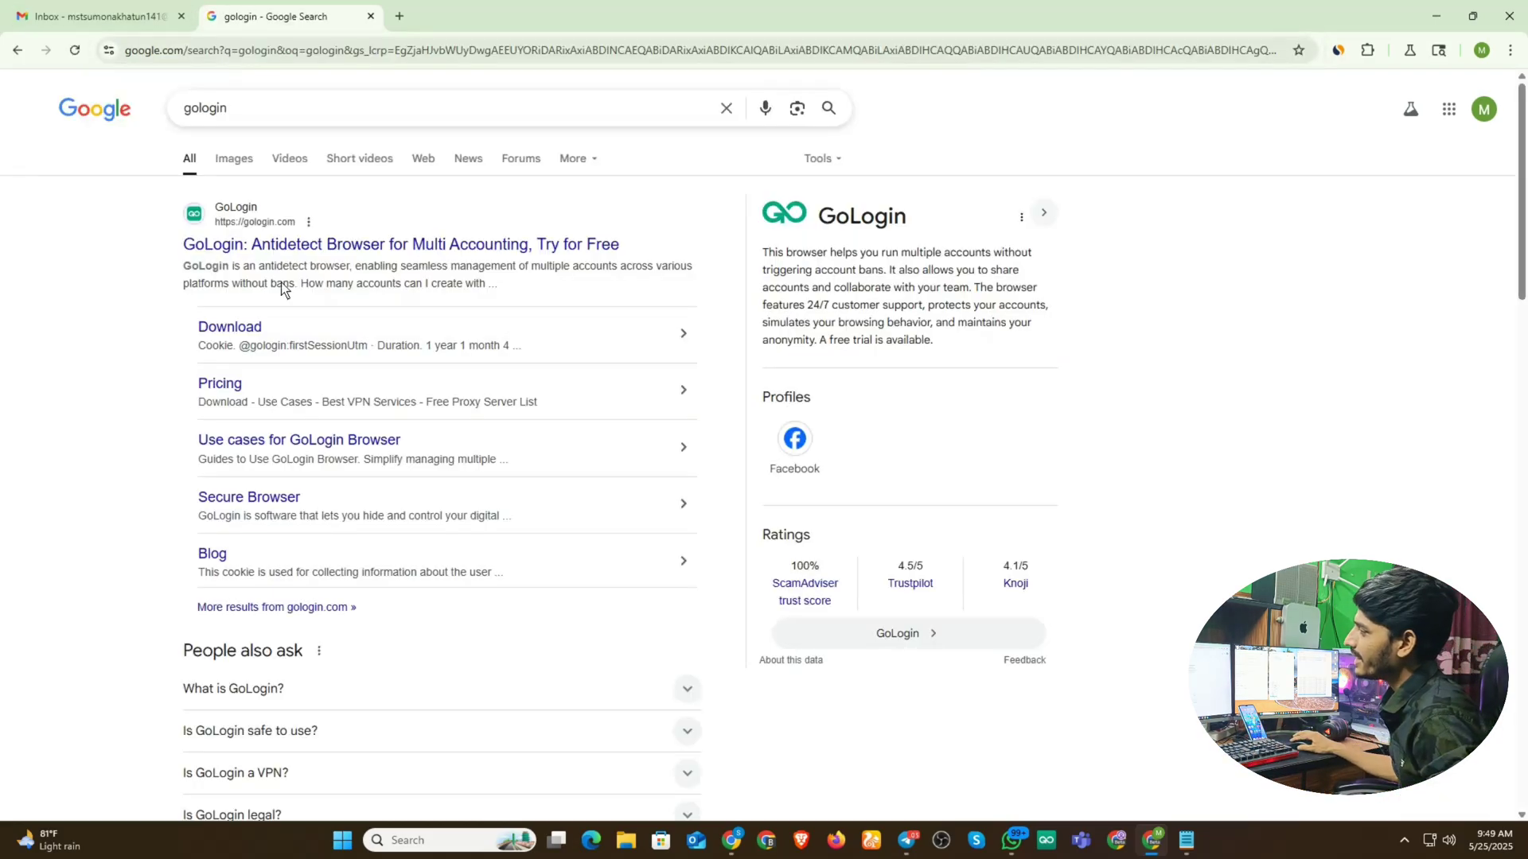
- Visit the GoLogin homepage, then go back and open its Download sitelink
click(265, 249)
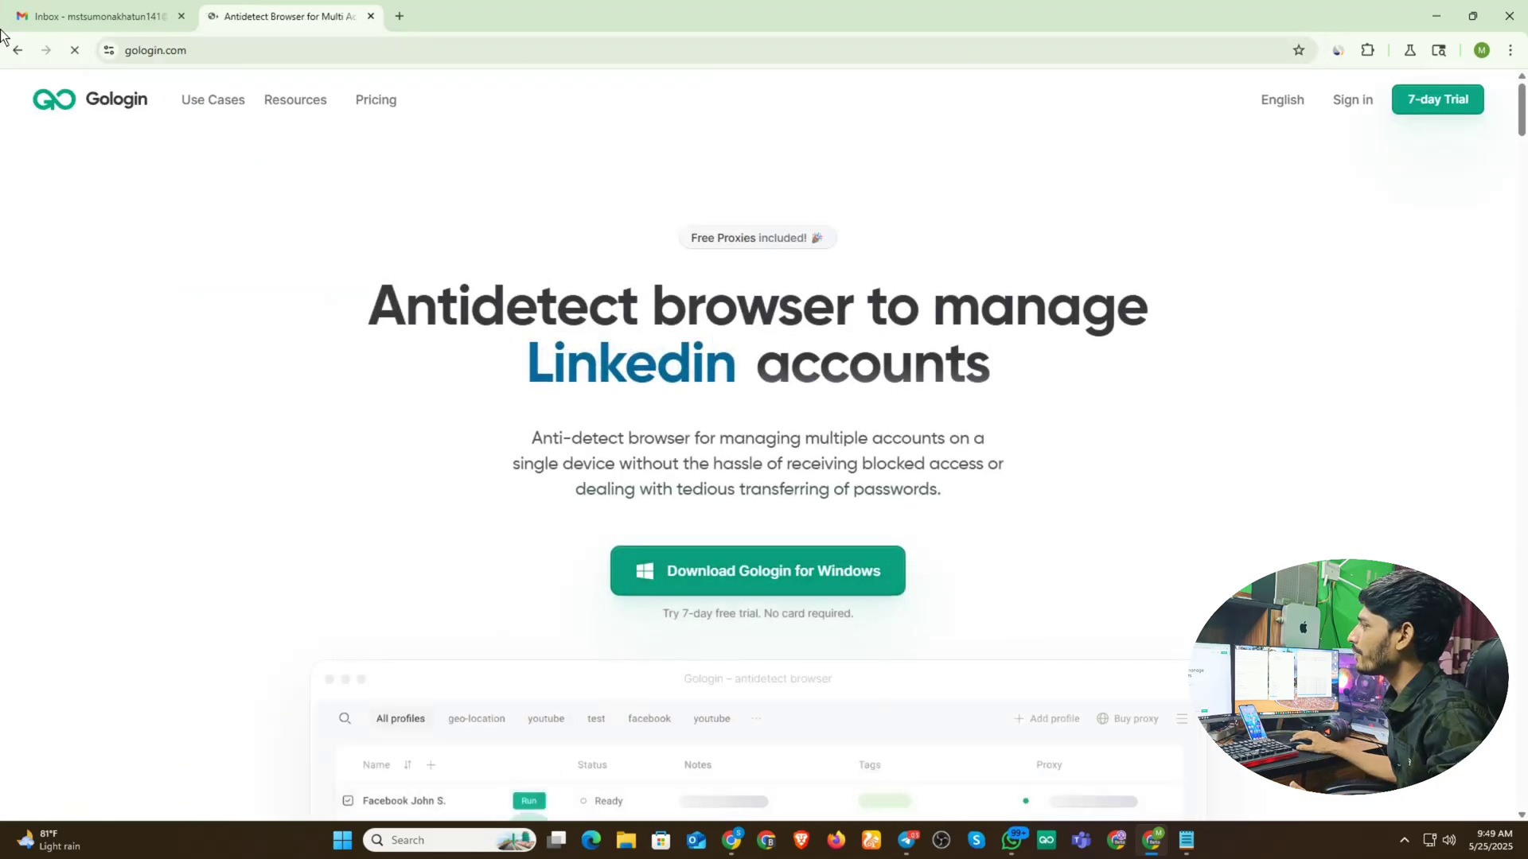
click(22, 56)
click(235, 328)
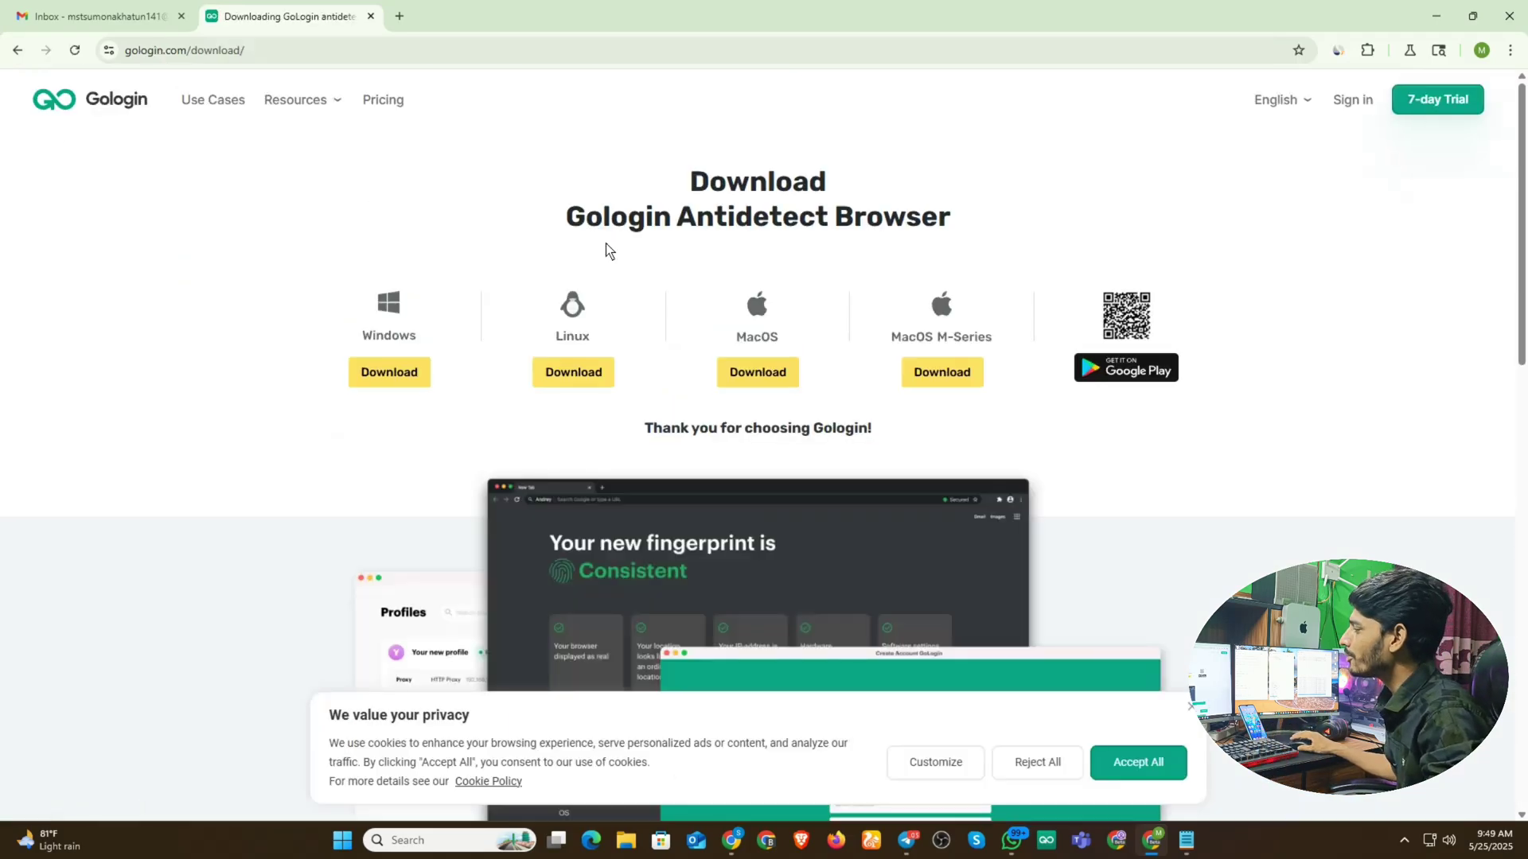
- Accept all cookies on the GoLogin download page and minimize Chrome to the desktop
click(1146, 764)
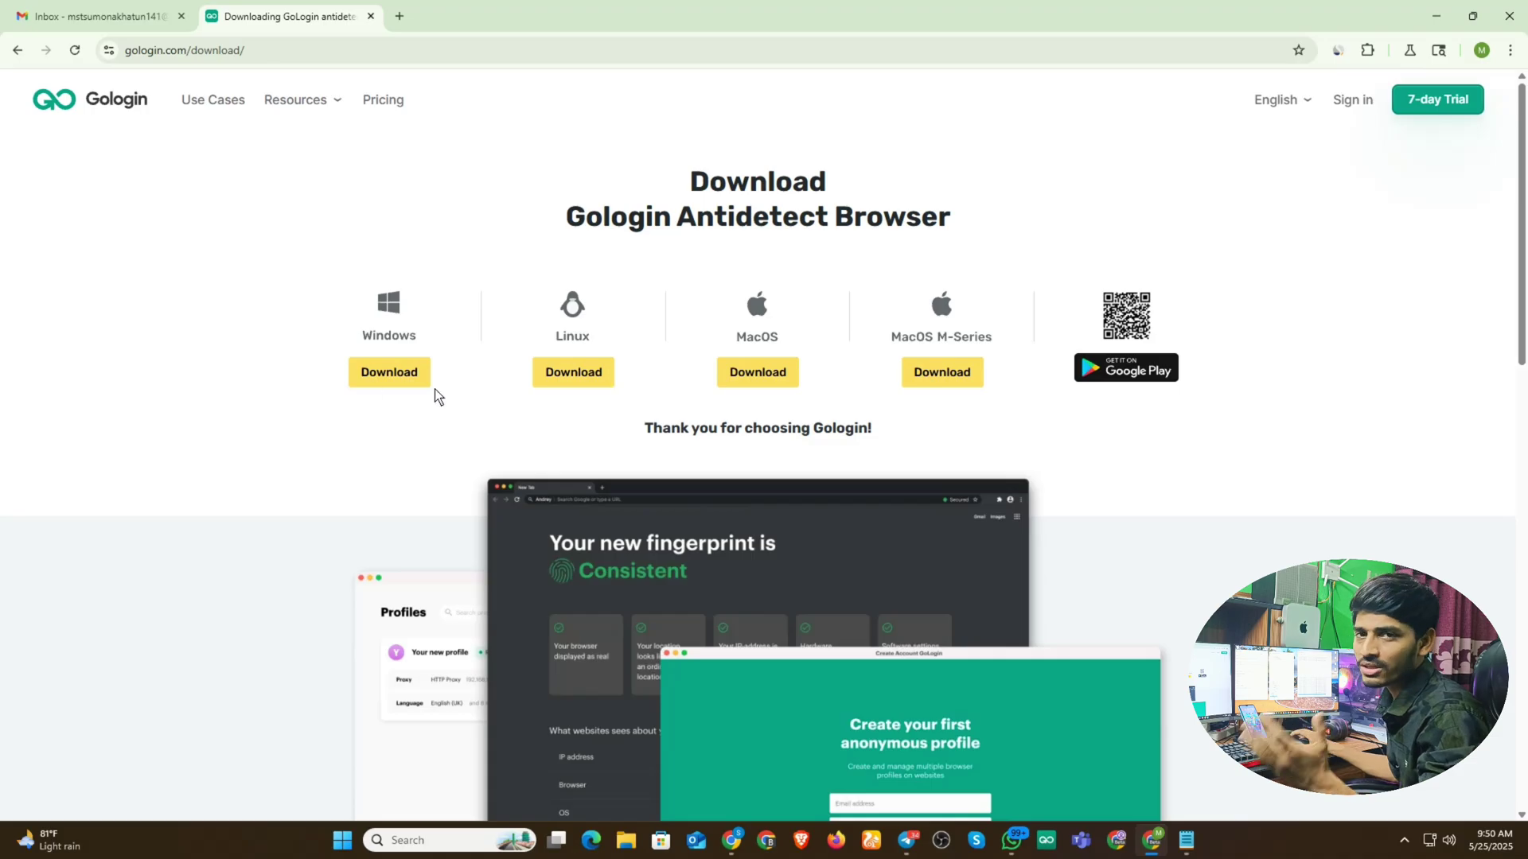
click(1437, 18)
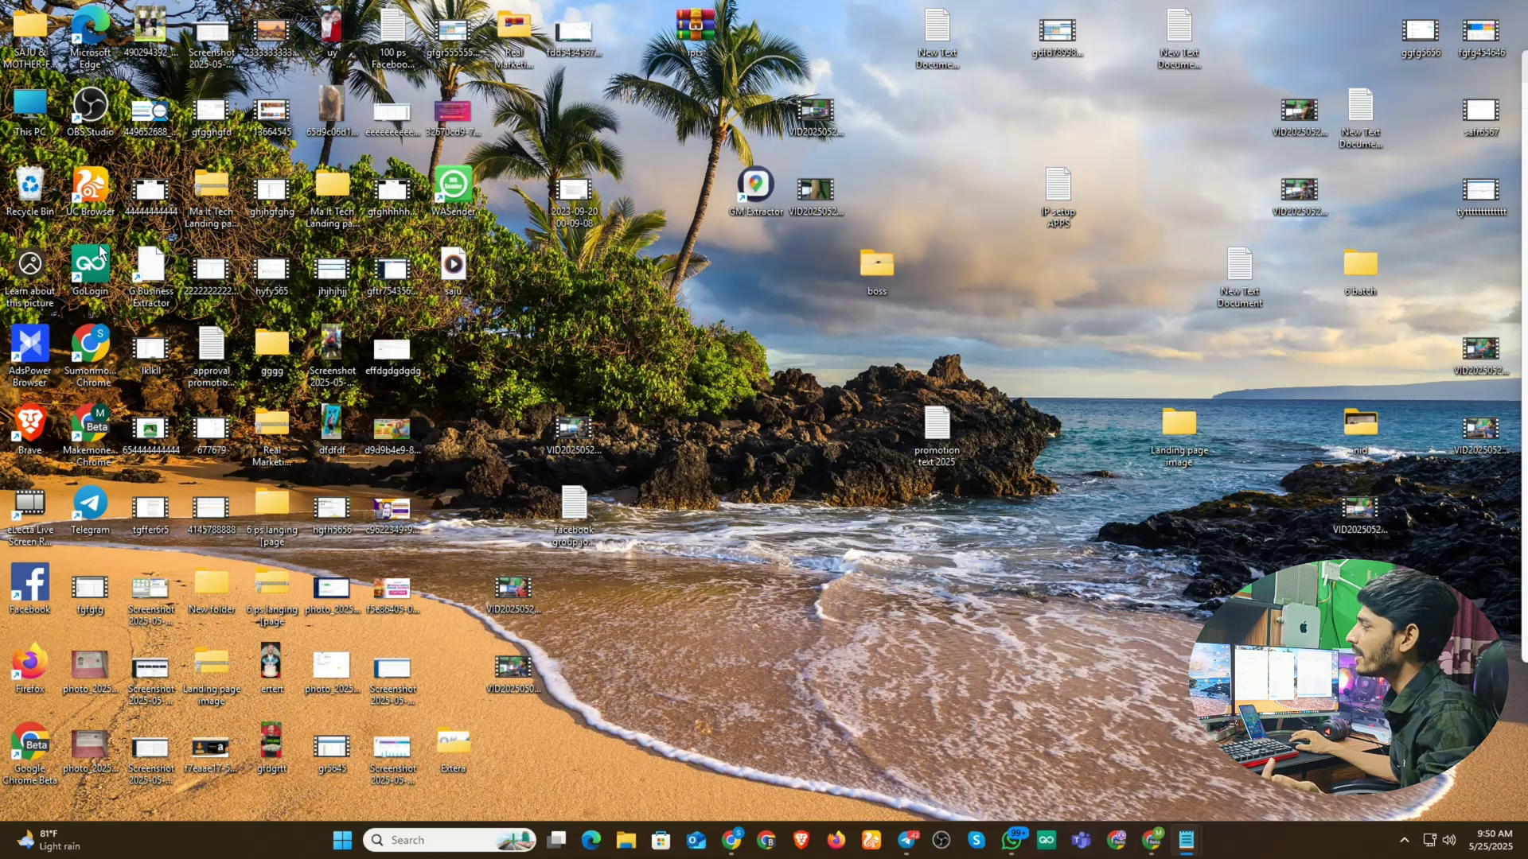
- Move the GoLogin shortcut to the desktop centre, launch it and maximize the window
drag(90, 267, 791, 474)
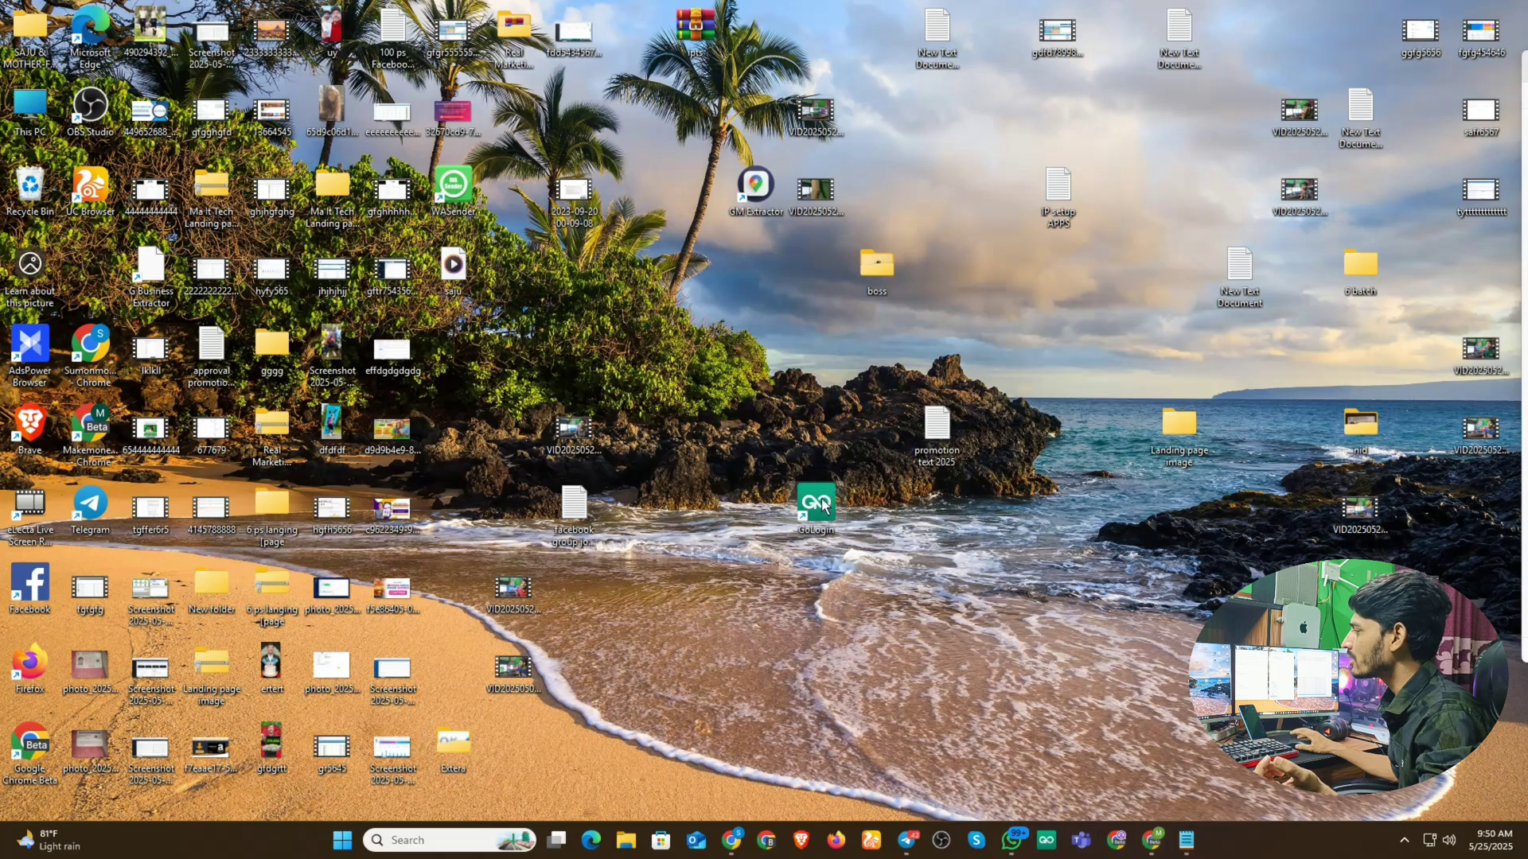
double_click(820, 503)
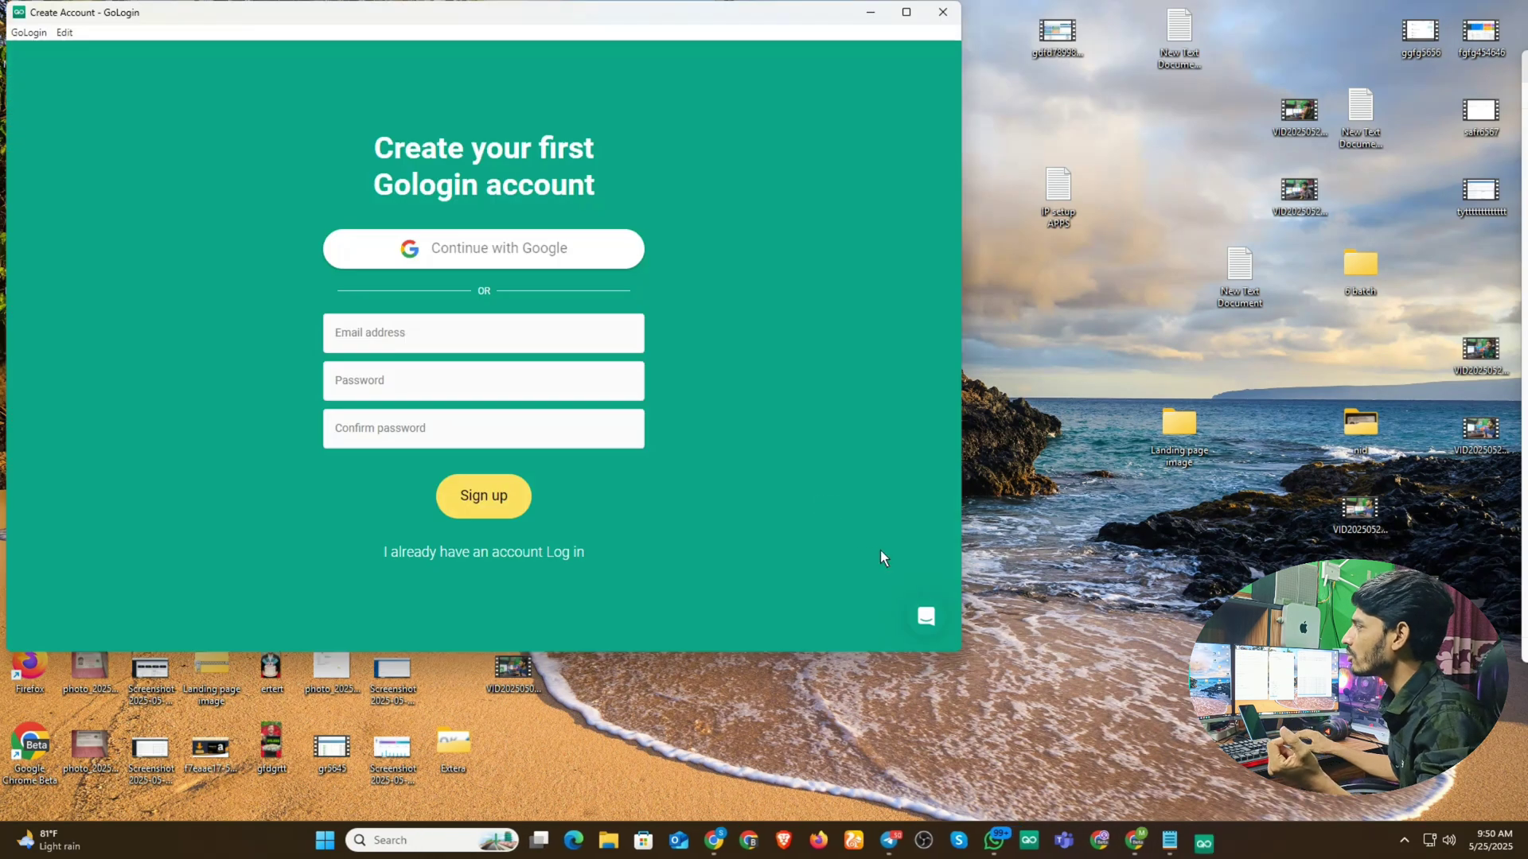
click(906, 12)
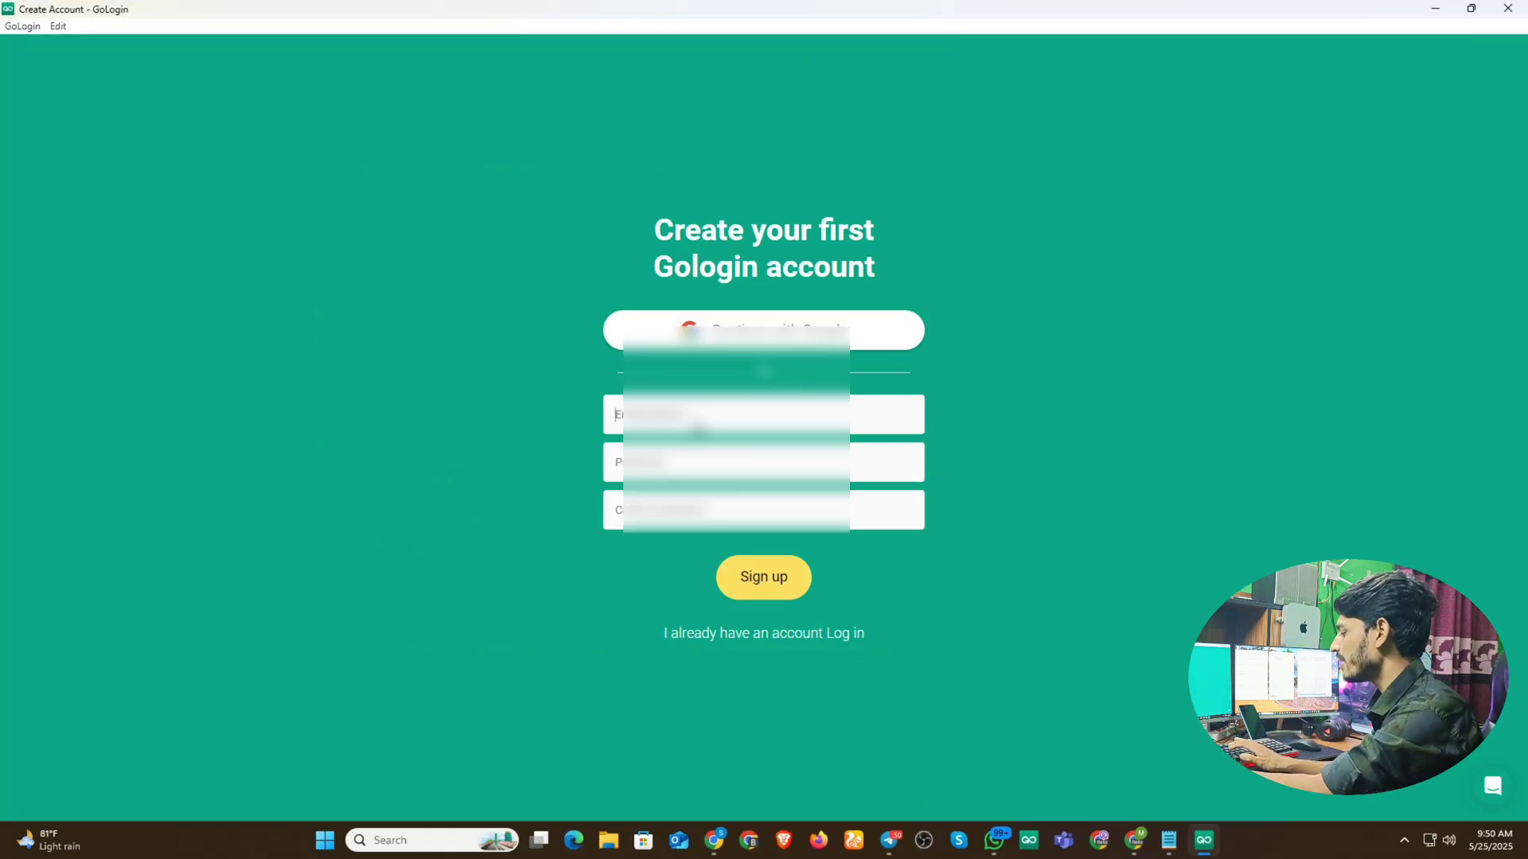
- Fill in the sign-up email, paste the password into both password fields and submit
text(S)
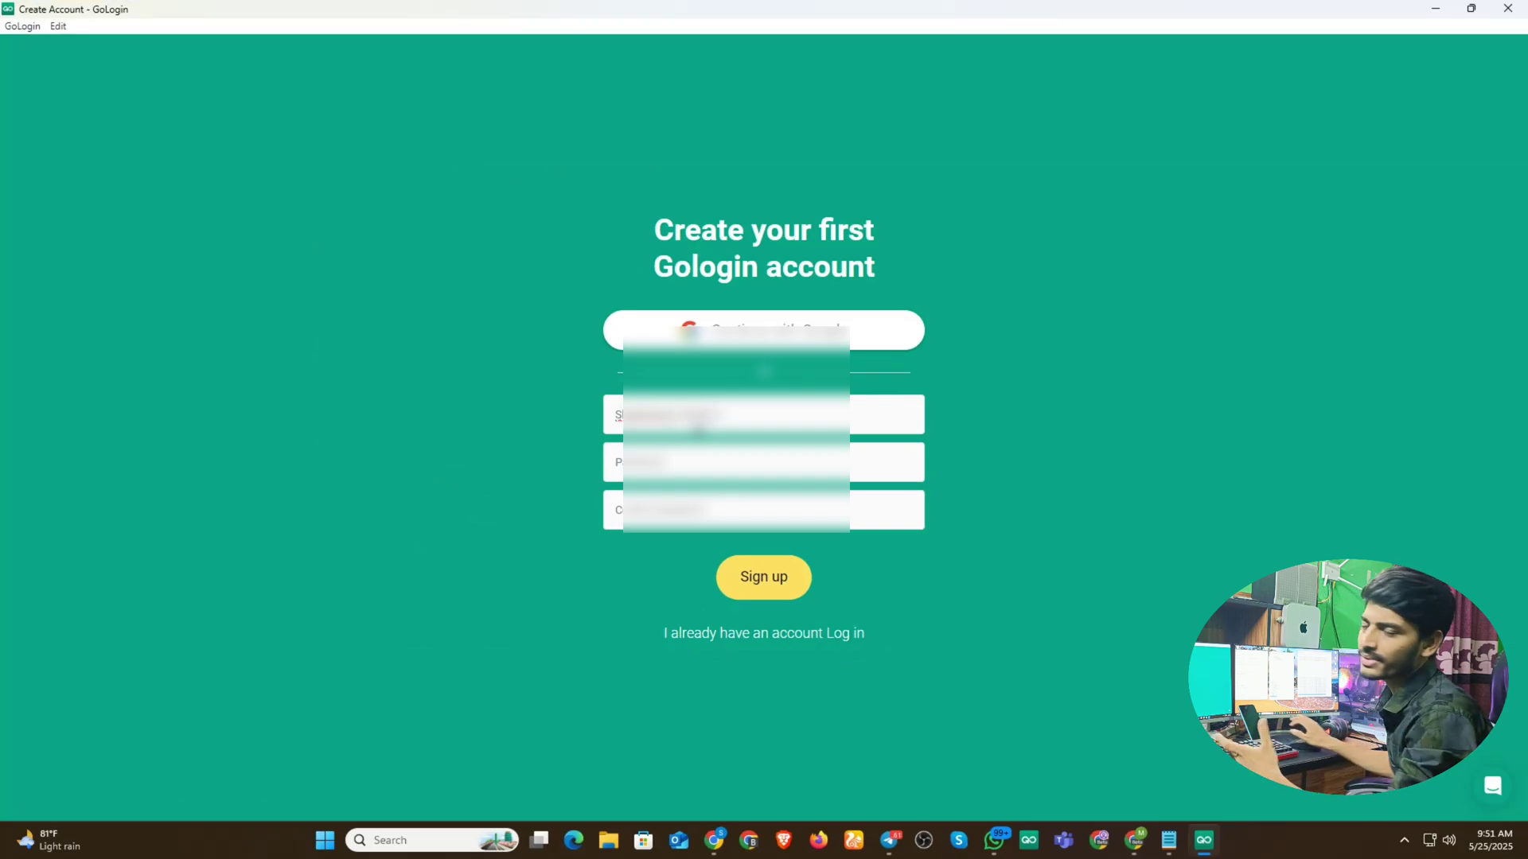
drag(768, 426, 323, 409)
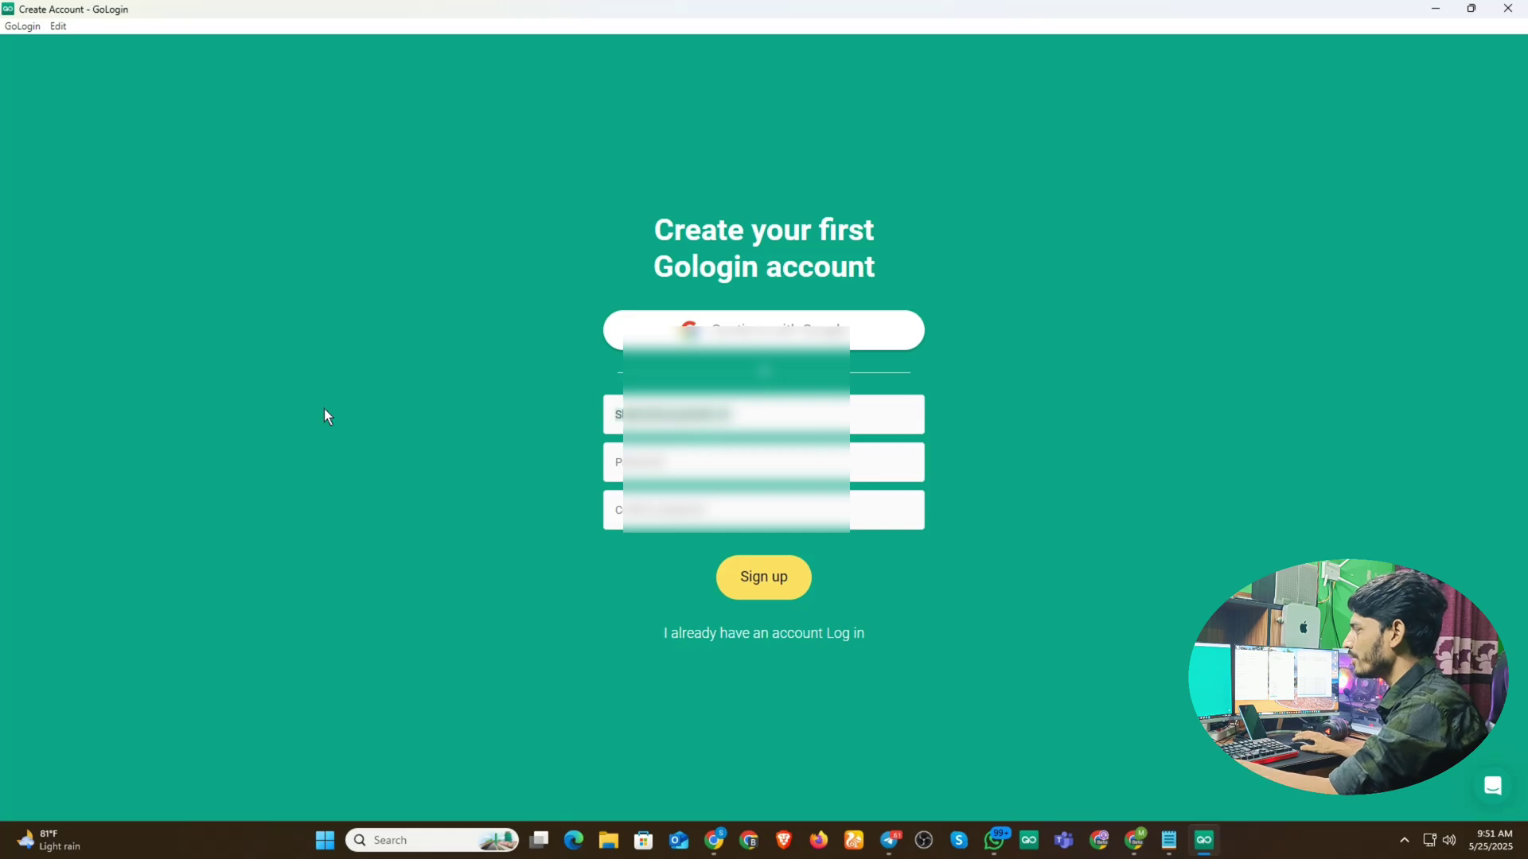
click(657, 465)
key(ctrl+v)
click(689, 520)
key(ctrl+v)
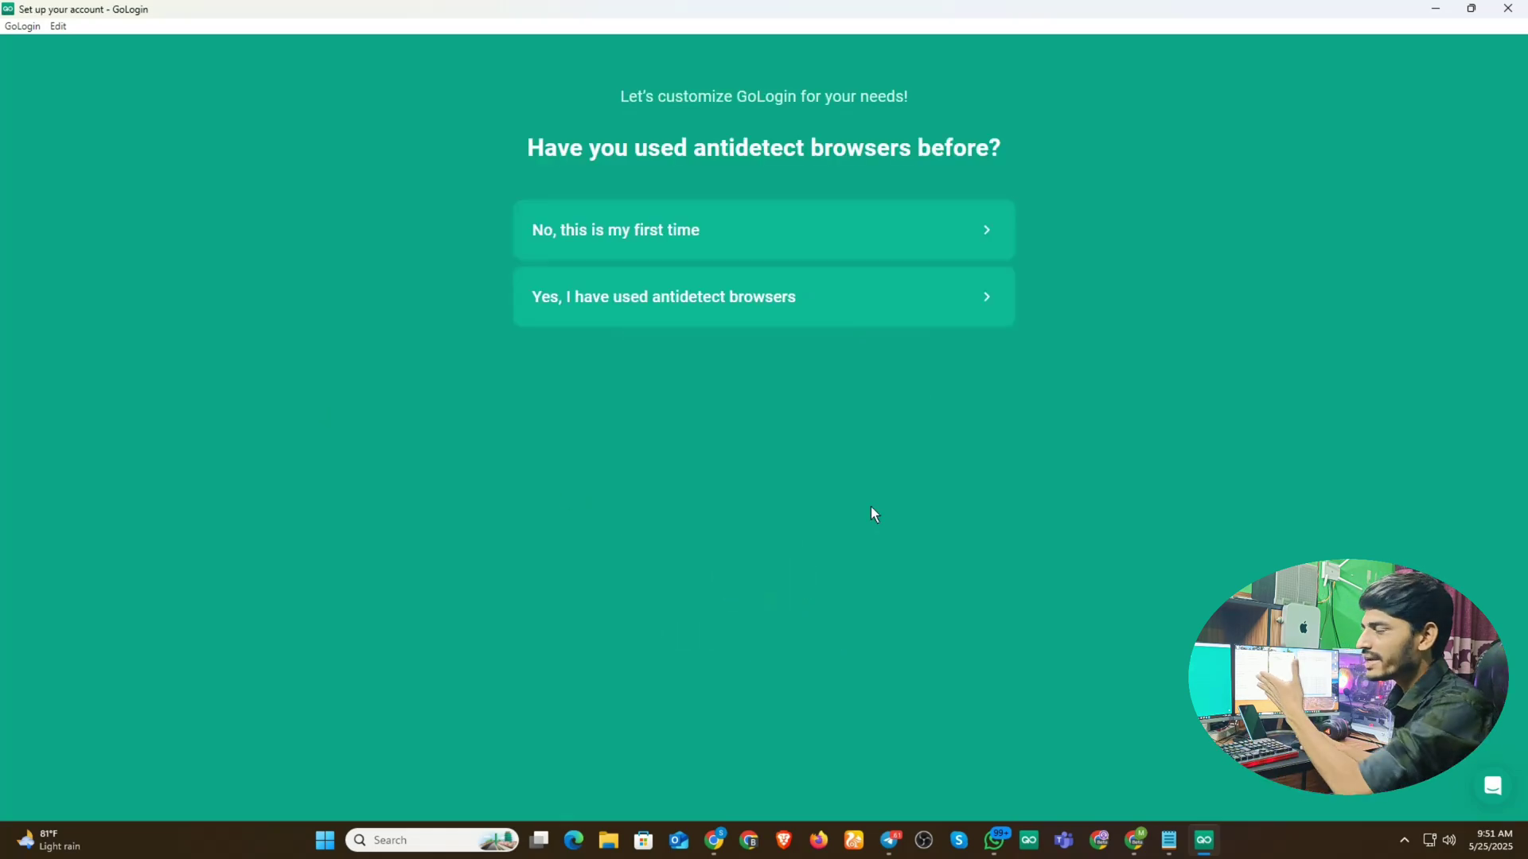
- Answer the onboarding questions, choosing Crypto as the primary area of work
click(645, 243)
click(620, 237)
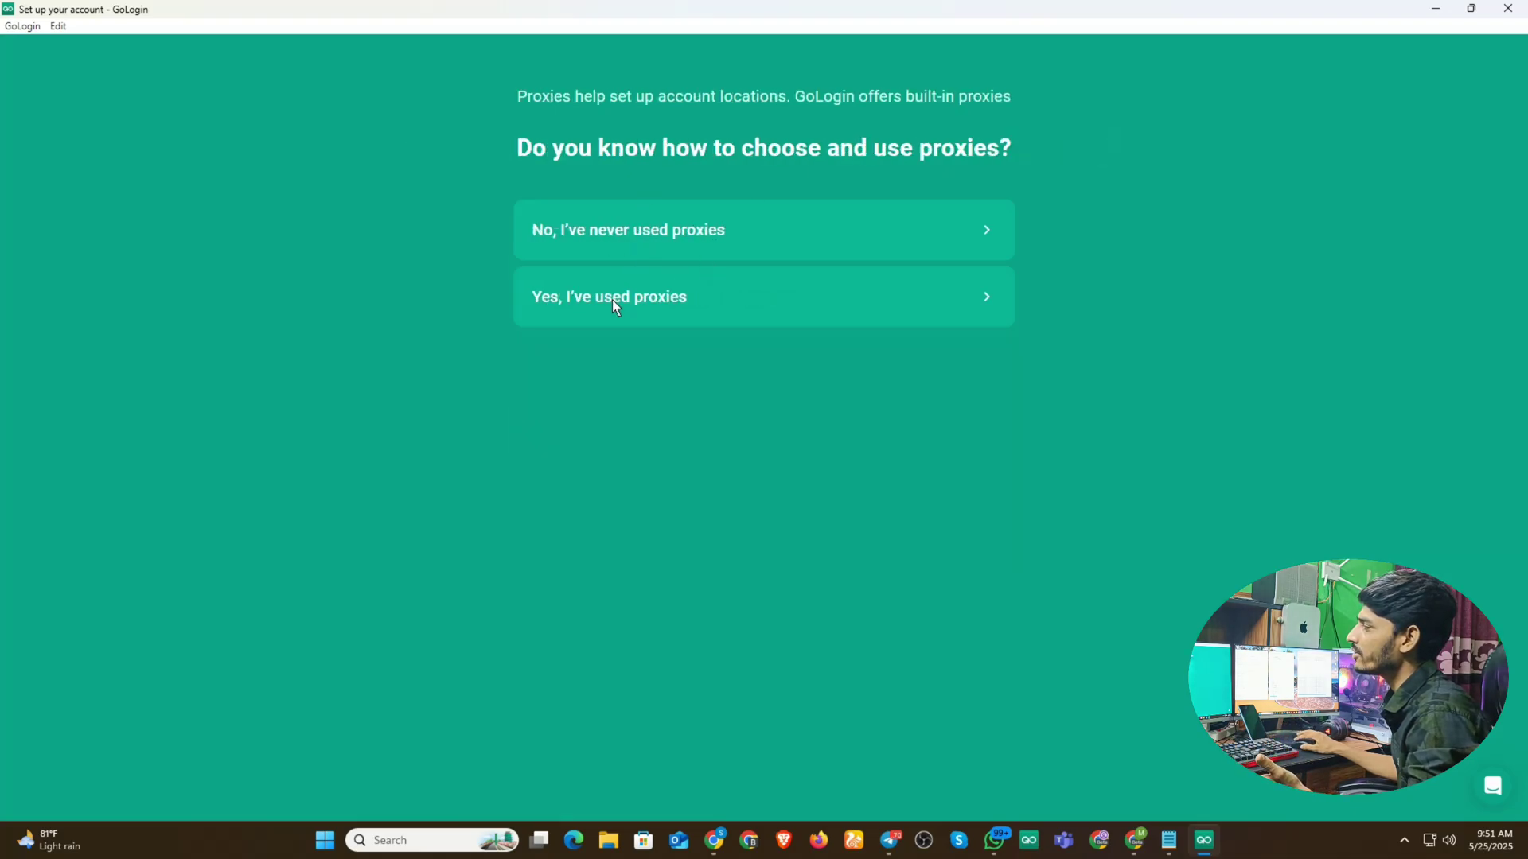
click(656, 222)
click(603, 340)
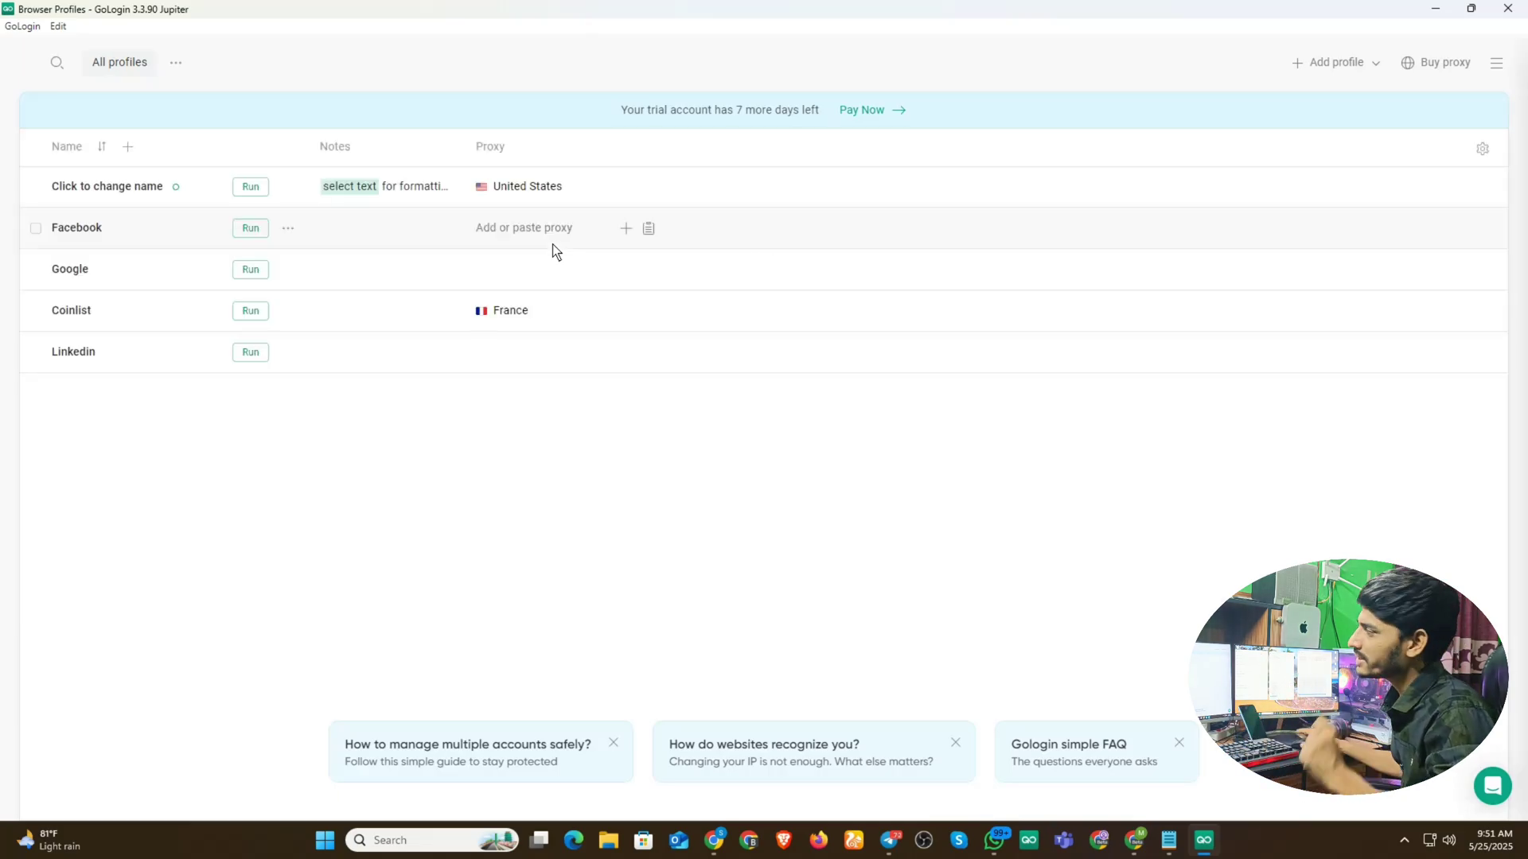
- Select all five sample browser profiles and delete them
click(36, 148)
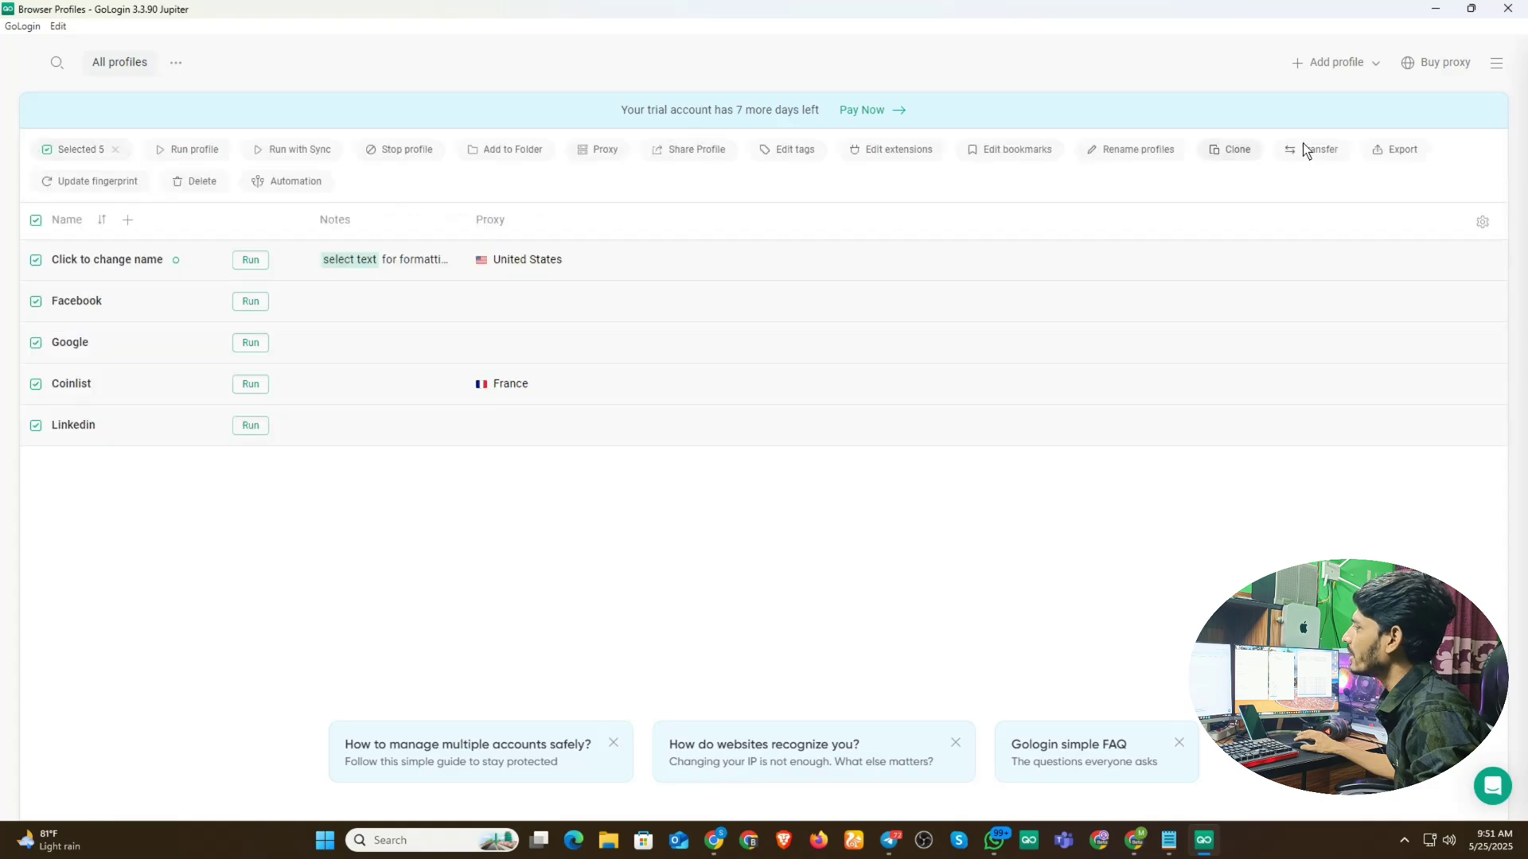
click(205, 181)
click(286, 253)
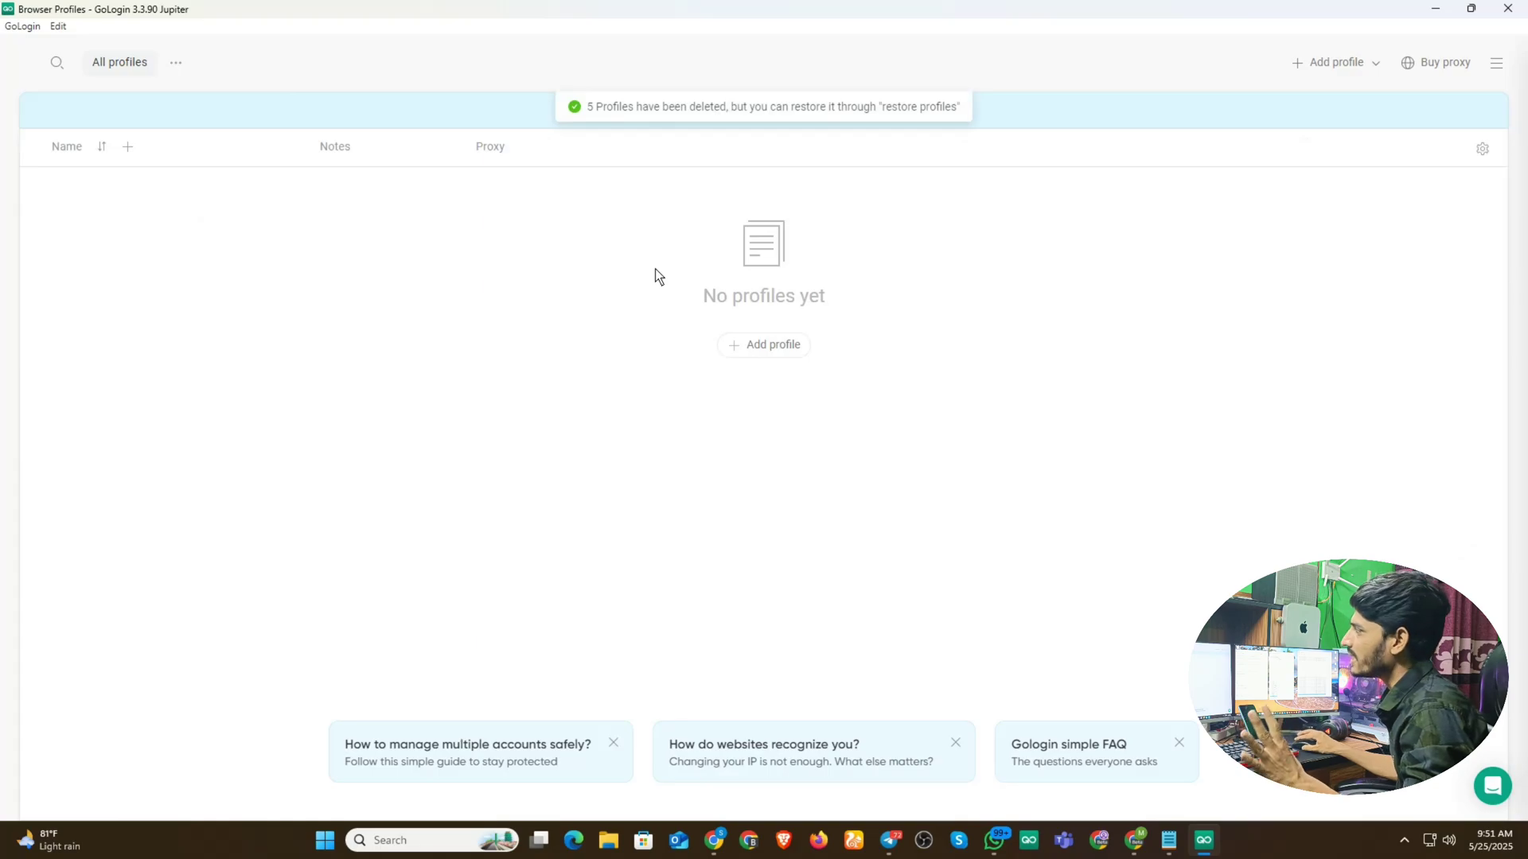
- Create a new browser profile named profile 1 set to Without proxy
click(1333, 64)
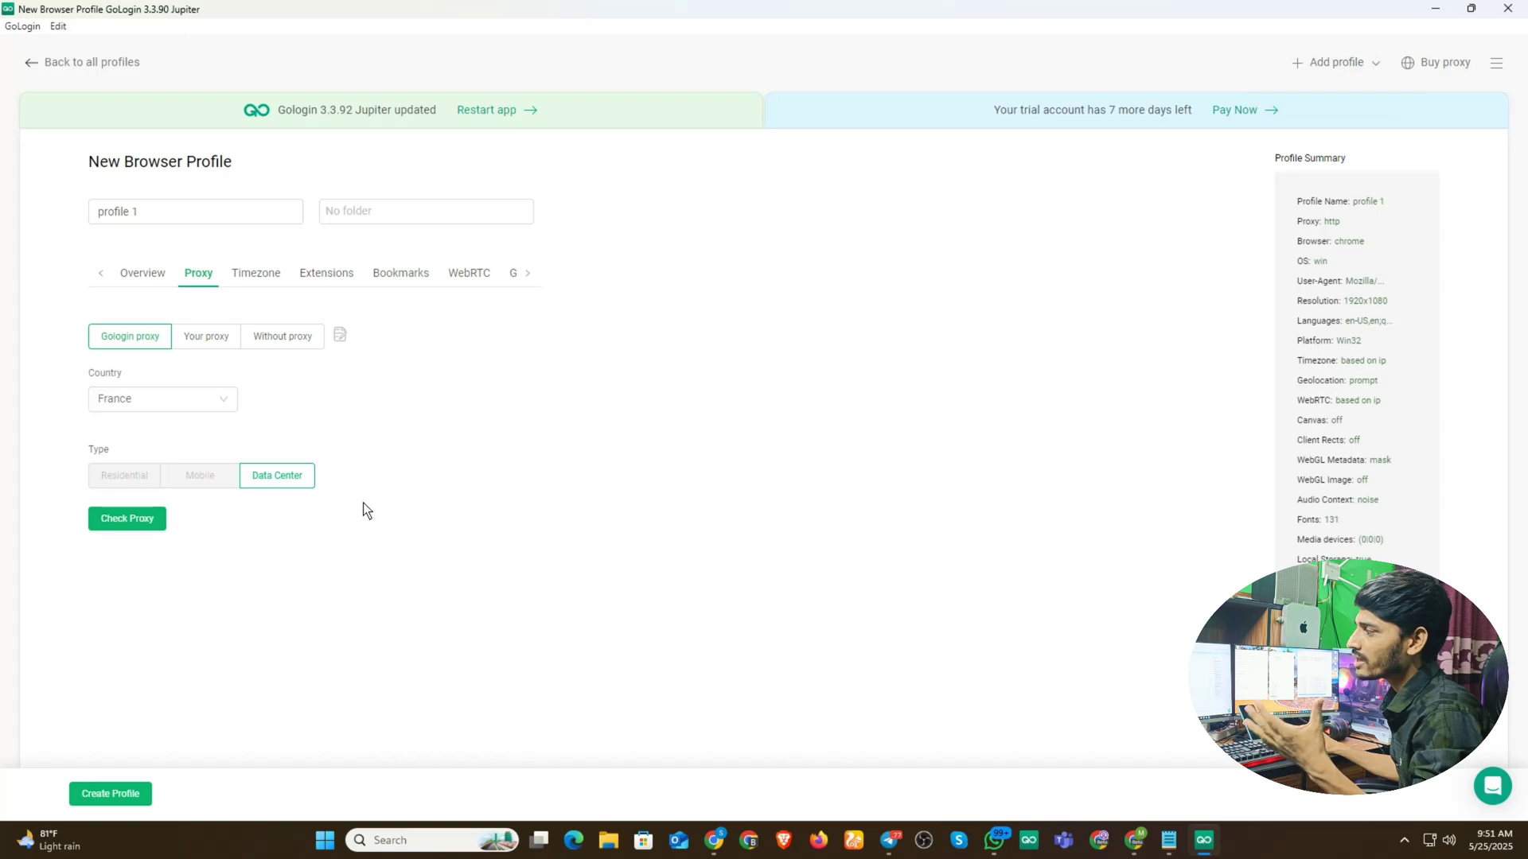
click(223, 403)
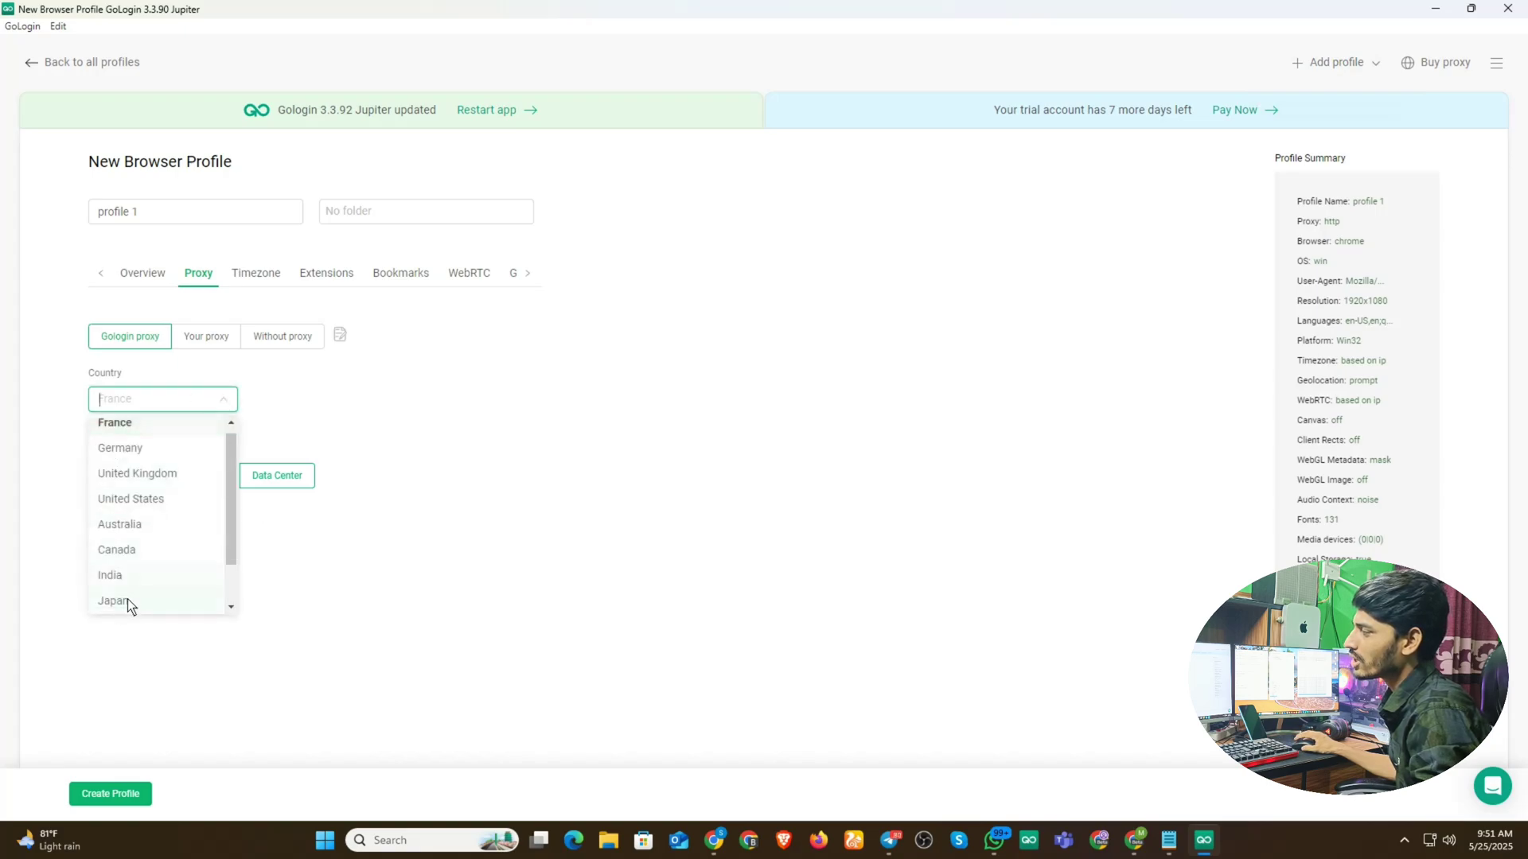
scroll(171, 510, down, 2)
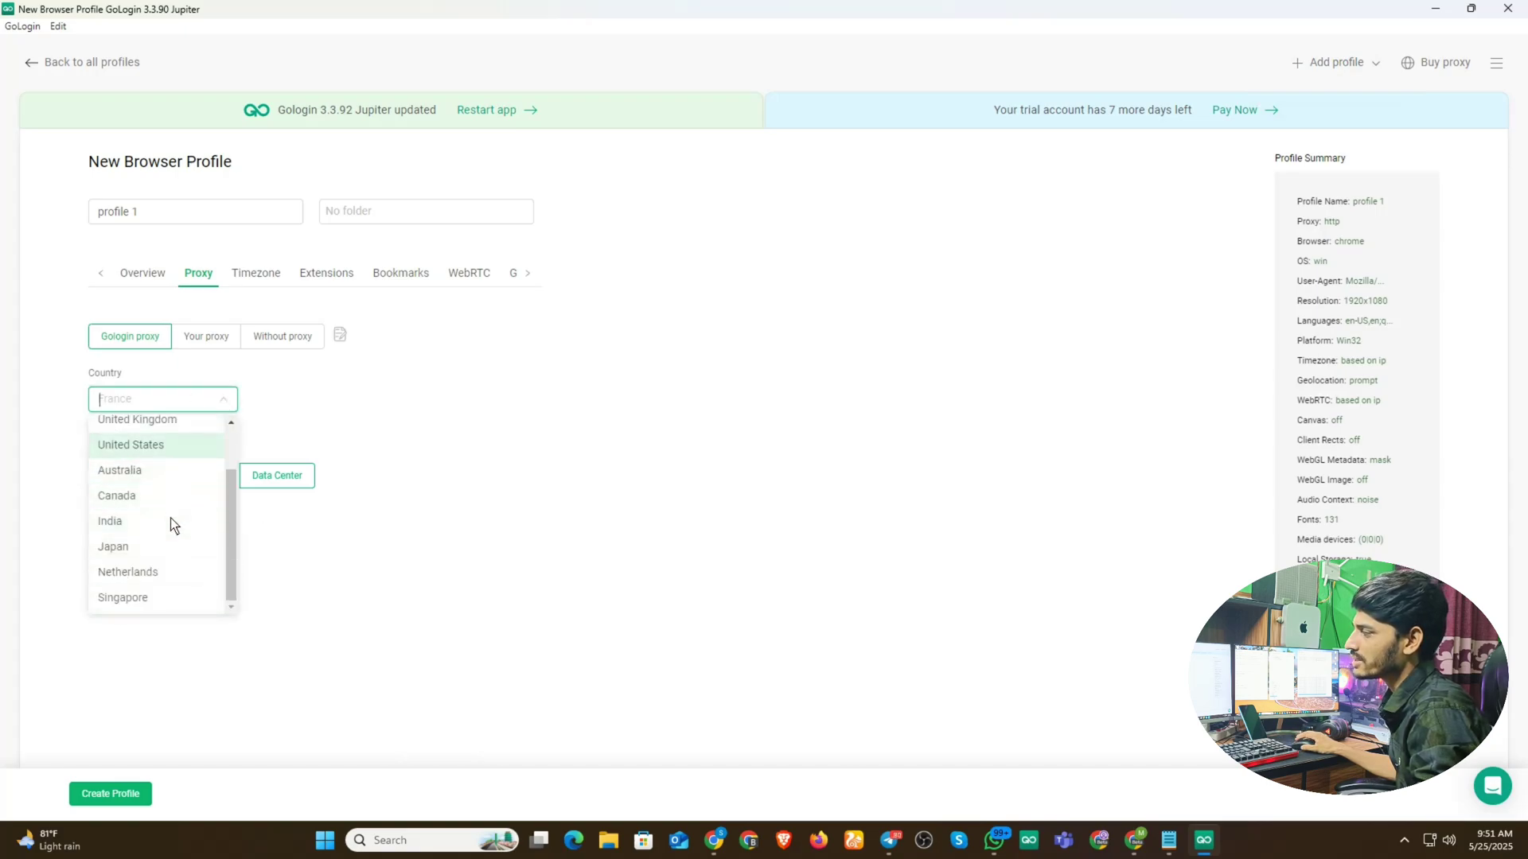
scroll(170, 519, up, 2)
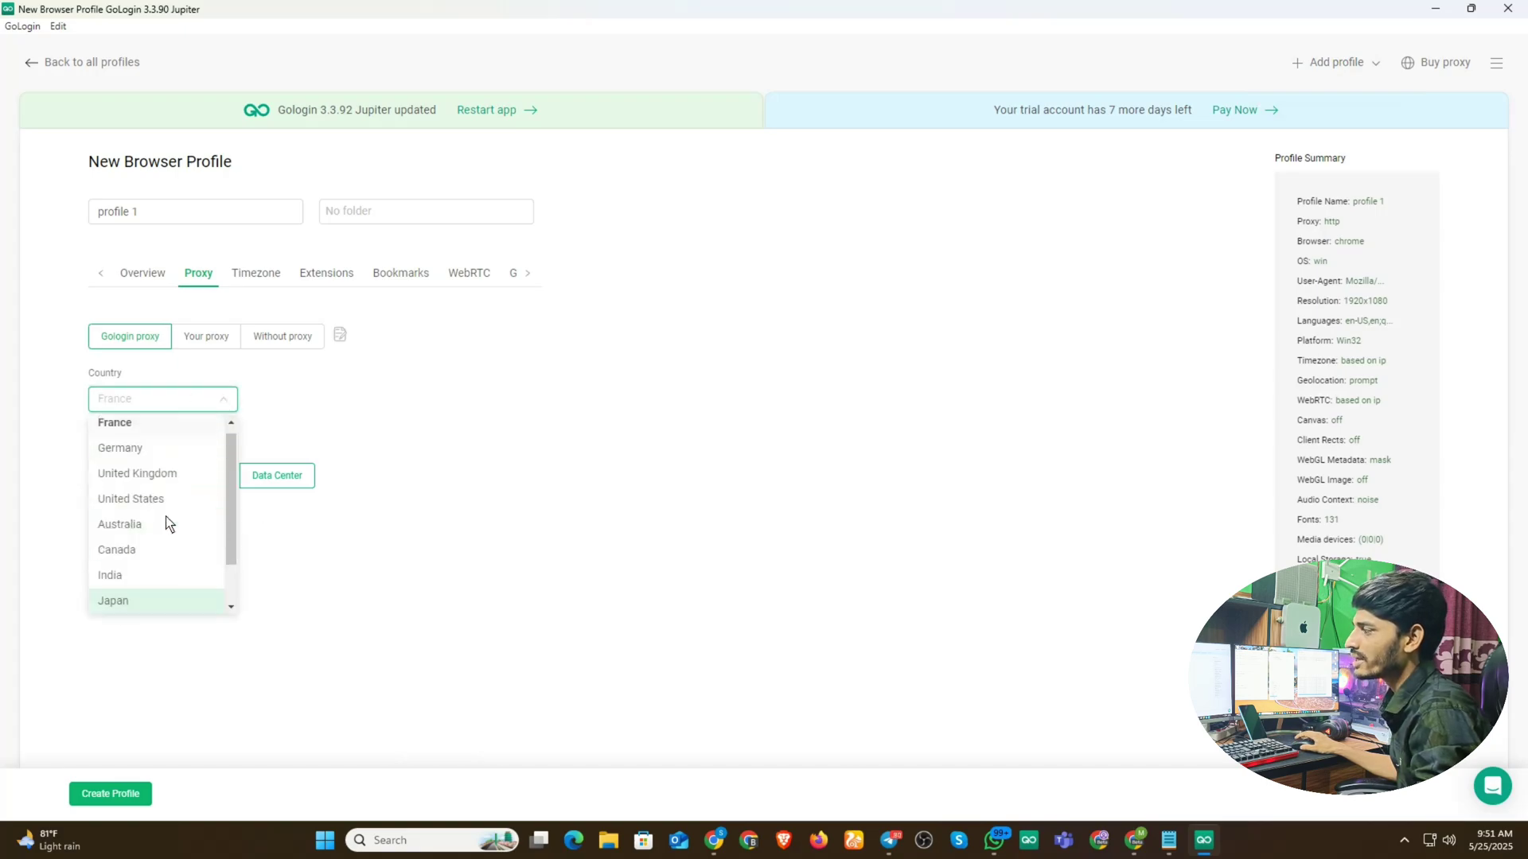
click(376, 407)
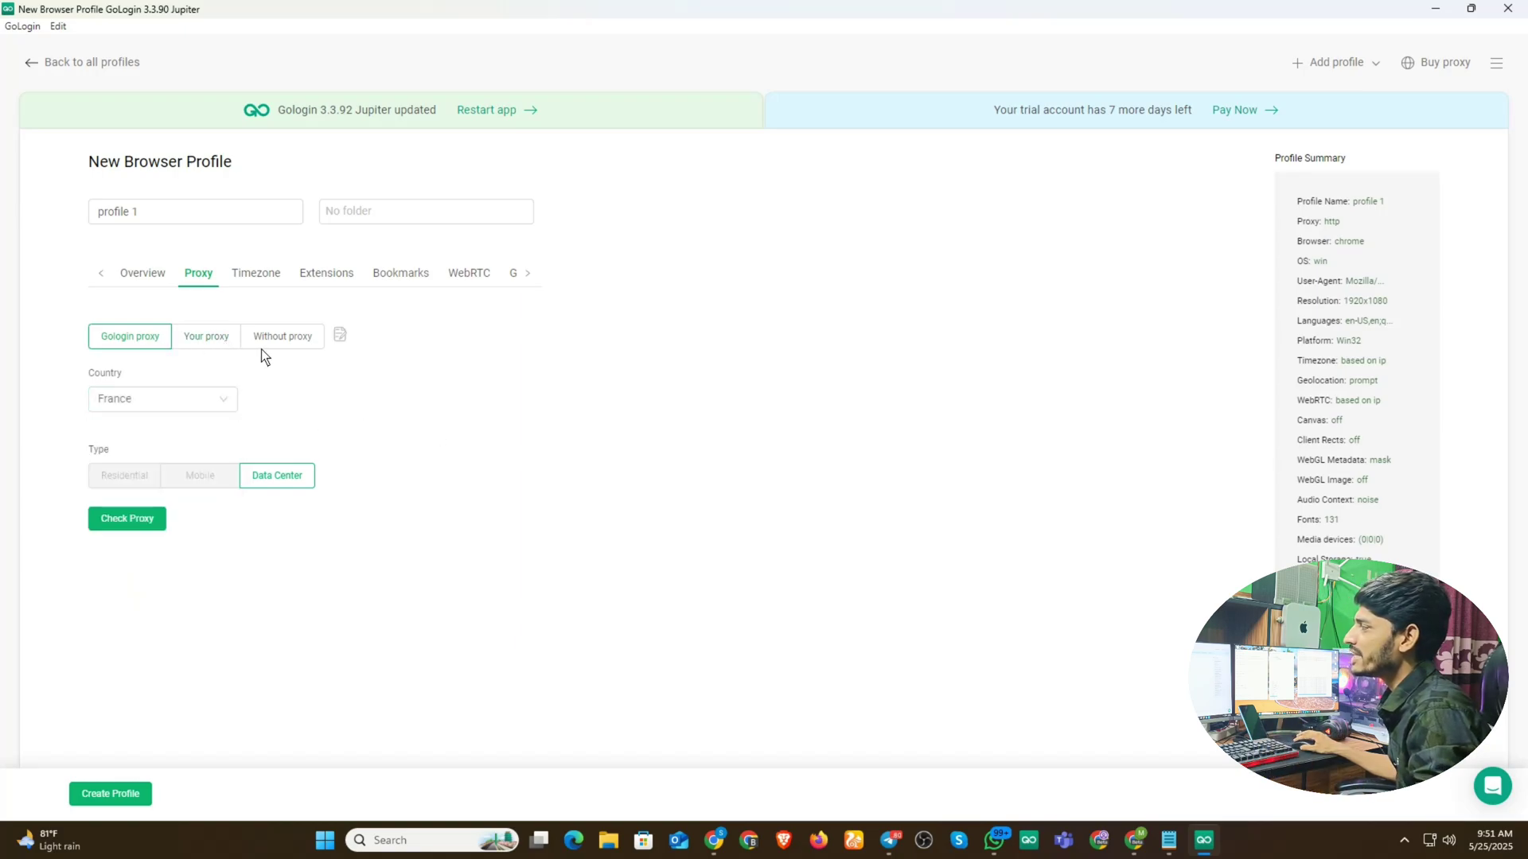
click(293, 337)
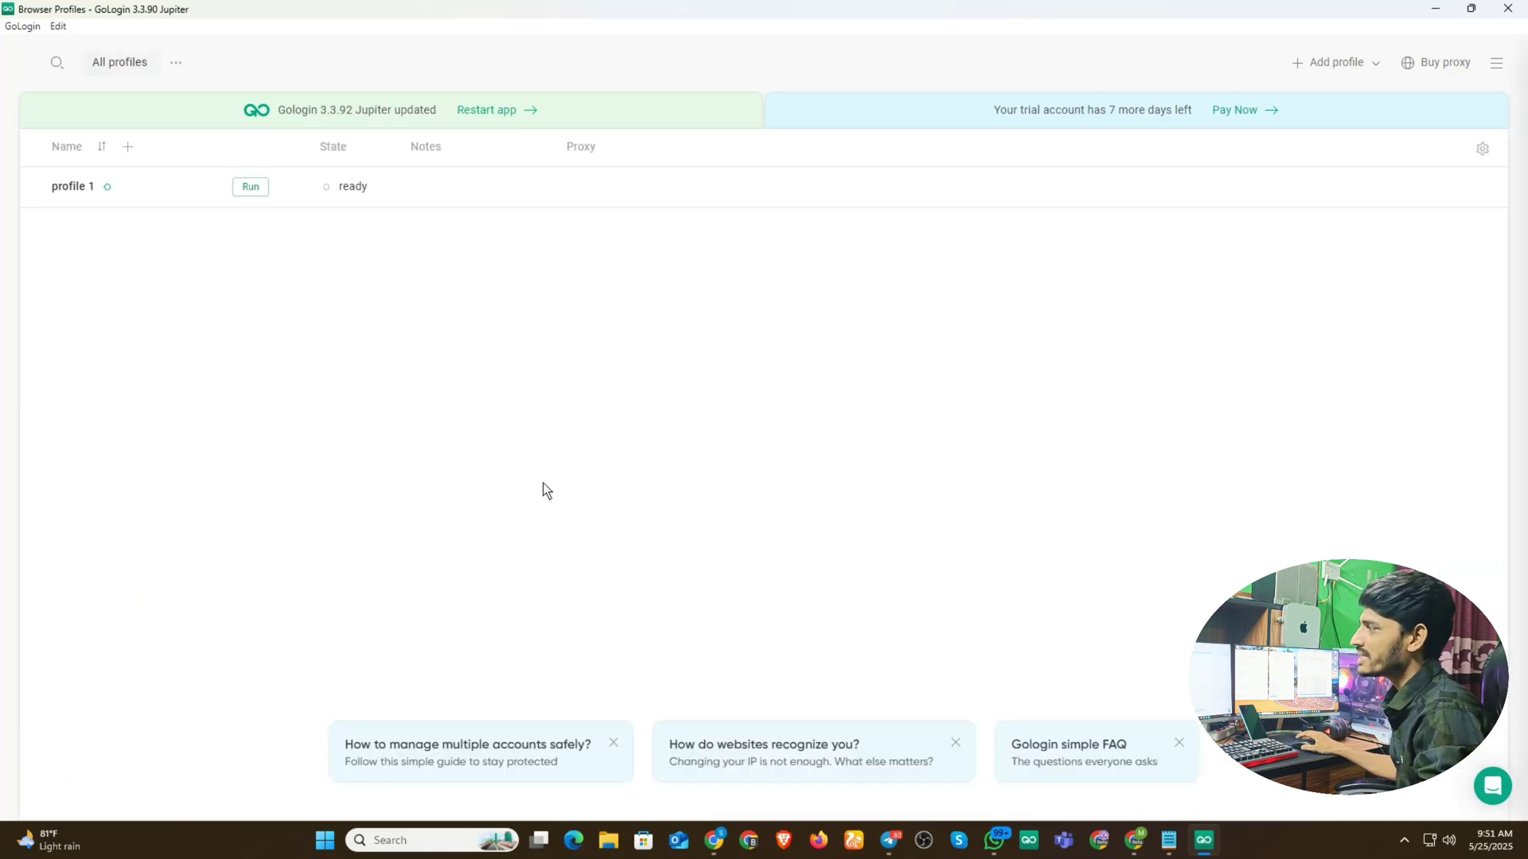
- Launch profile 1's browser and check its IP and location on whoer.net
click(249, 190)
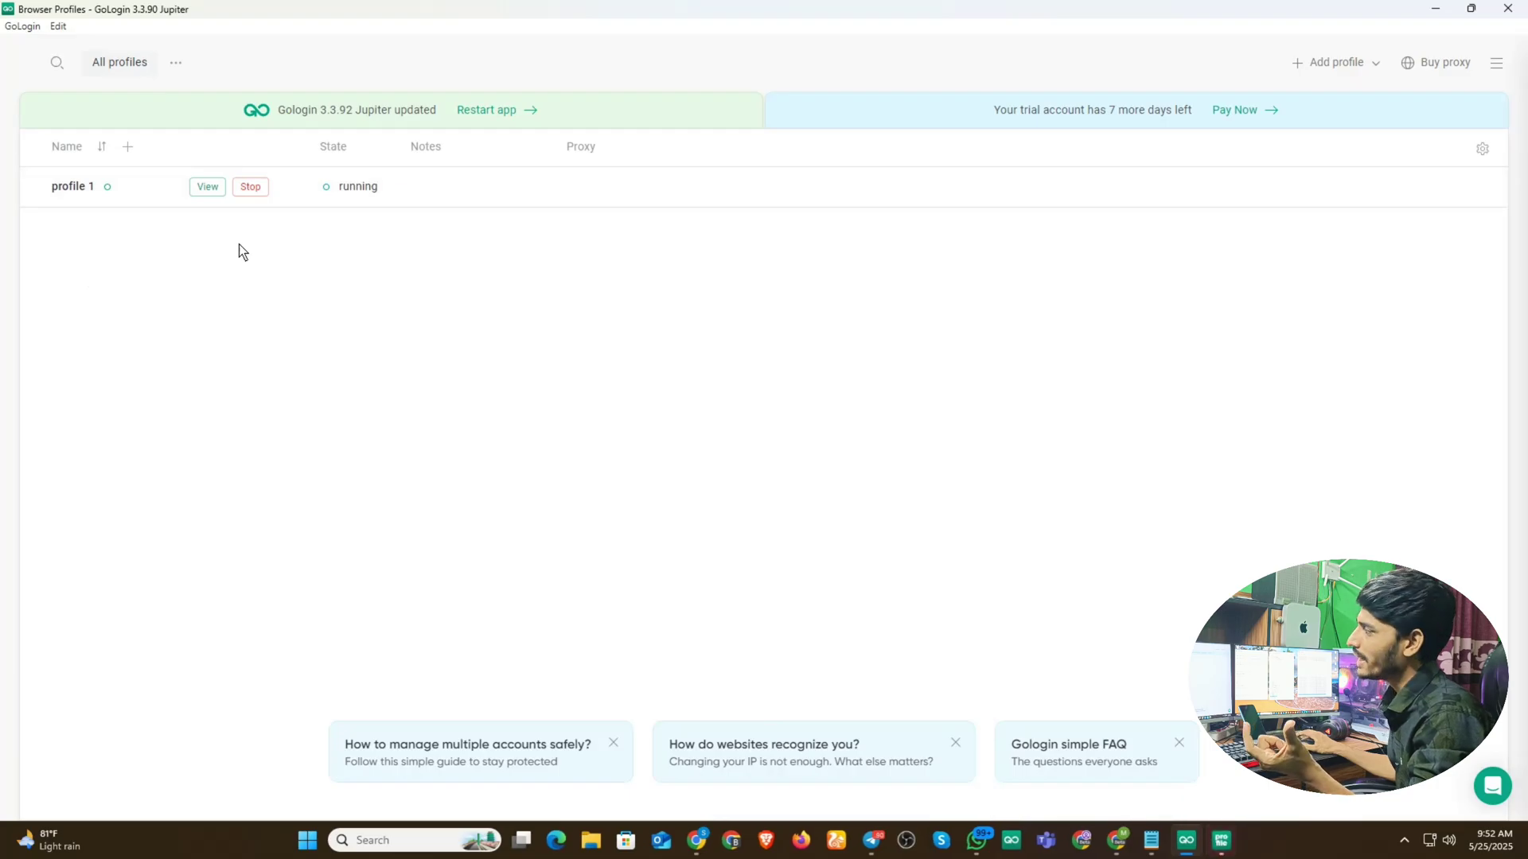
click(203, 188)
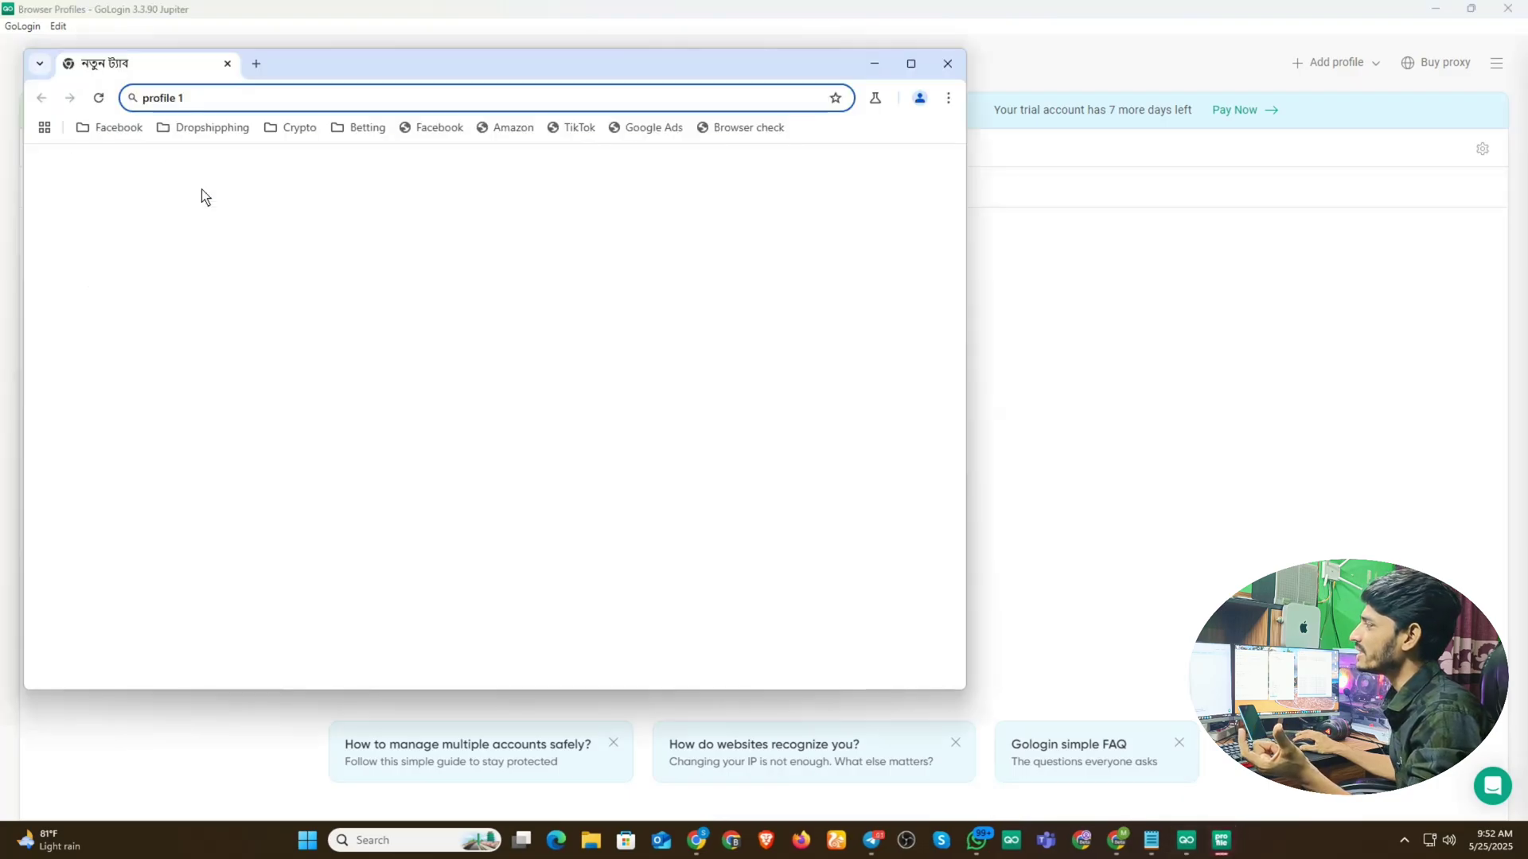
drag(318, 69, 535, 99)
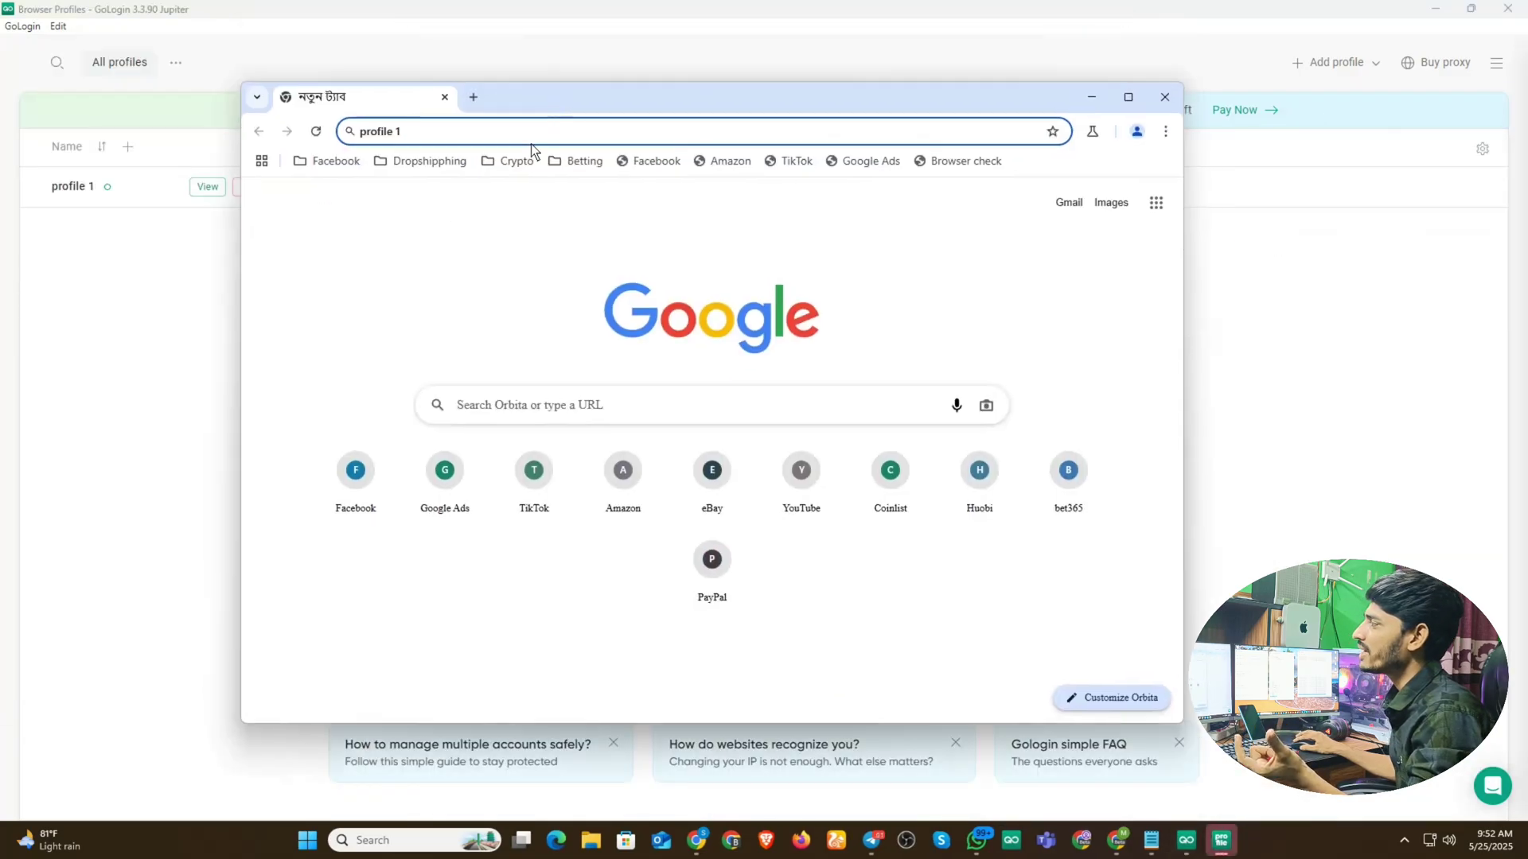
click(470, 121)
text(who)
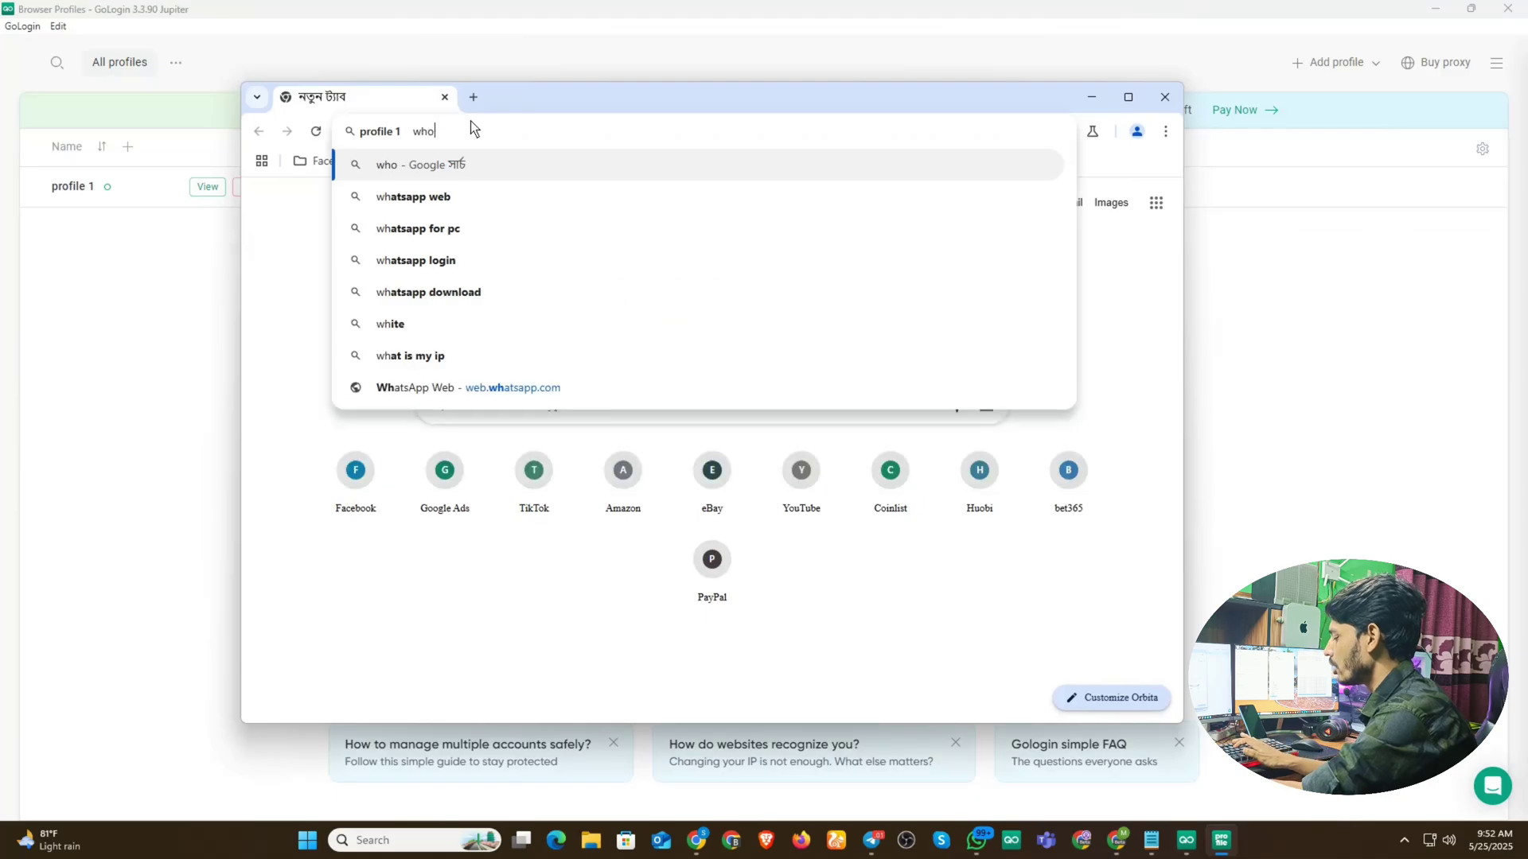
text(er.net)
key(Return)
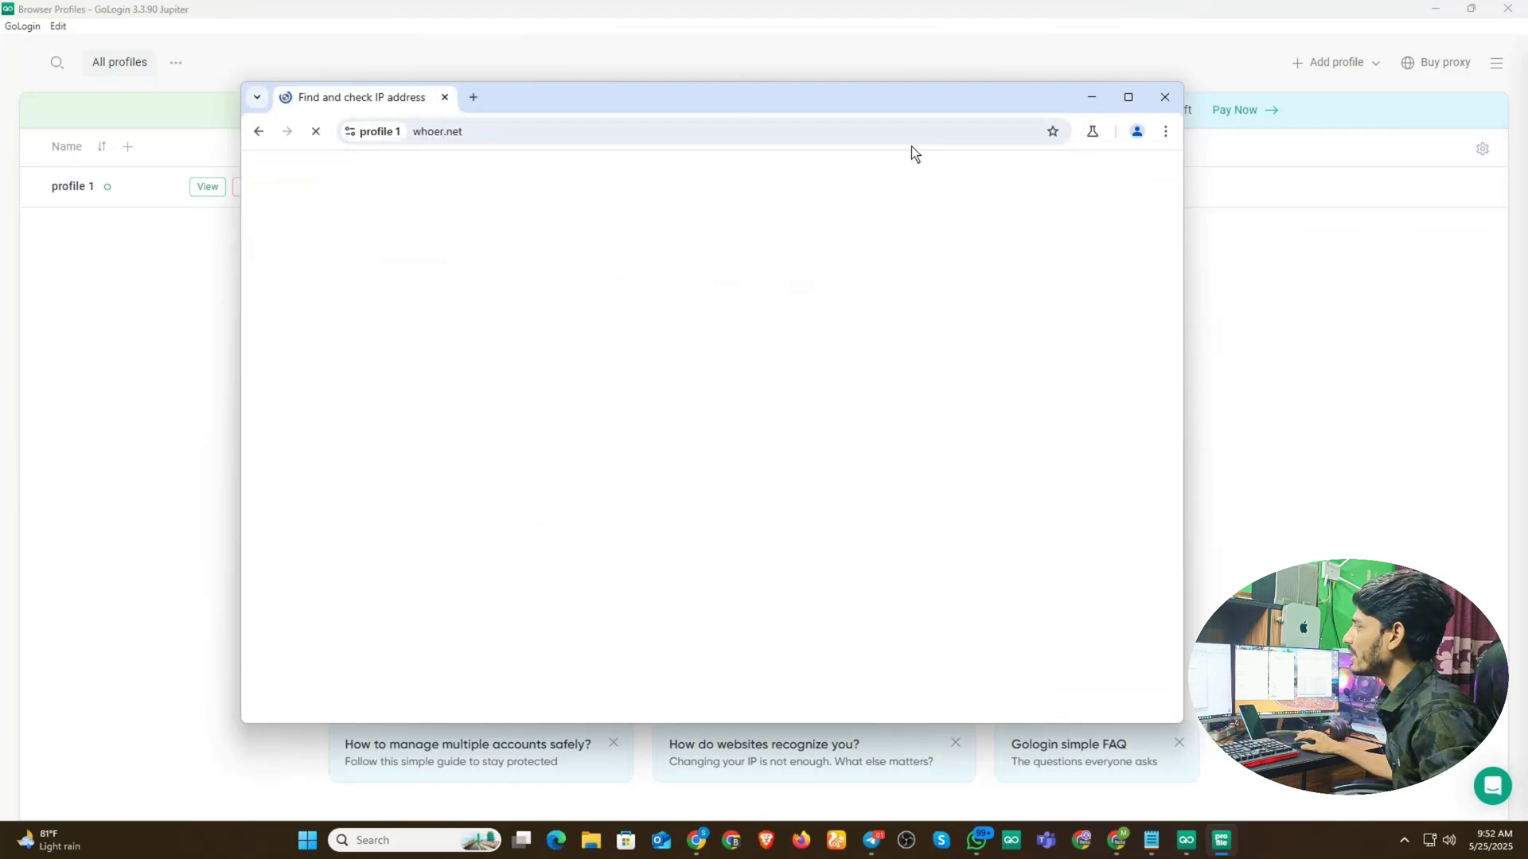
click(1138, 103)
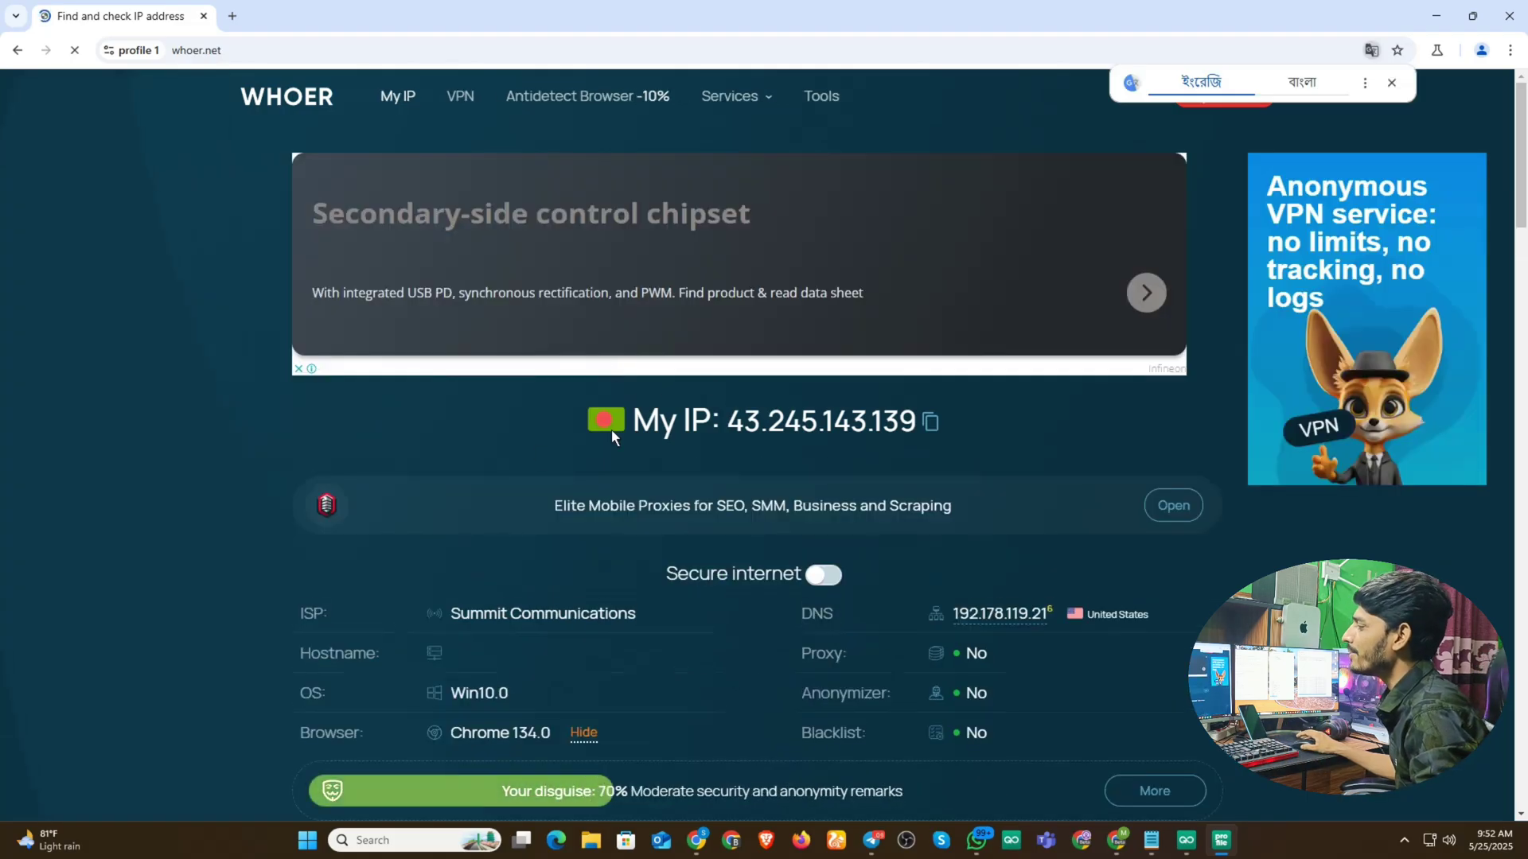
scroll(570, 686, down, 1)
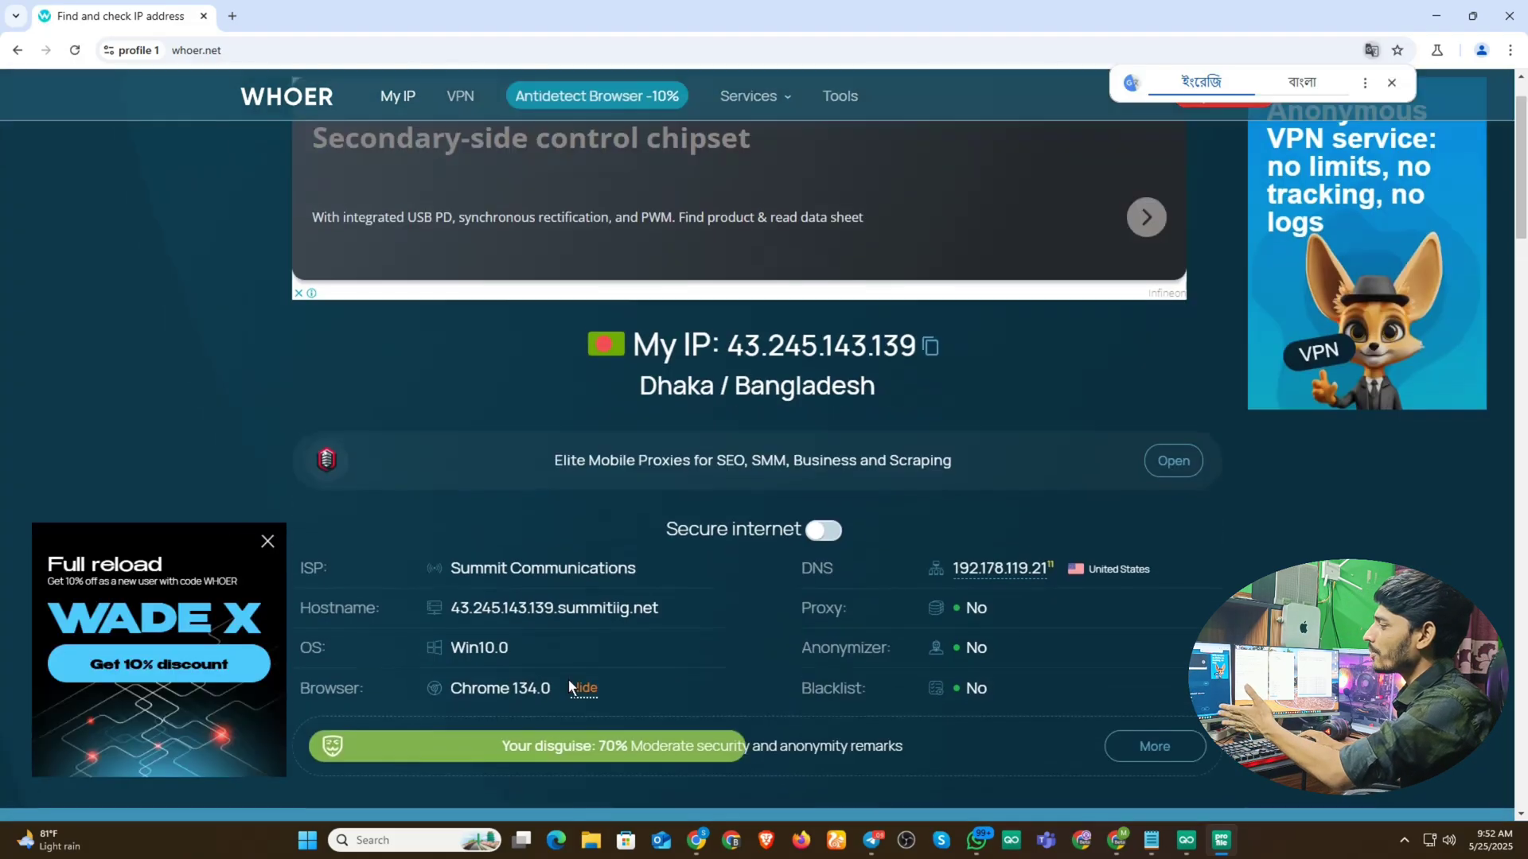
scroll(538, 630, up, 1)
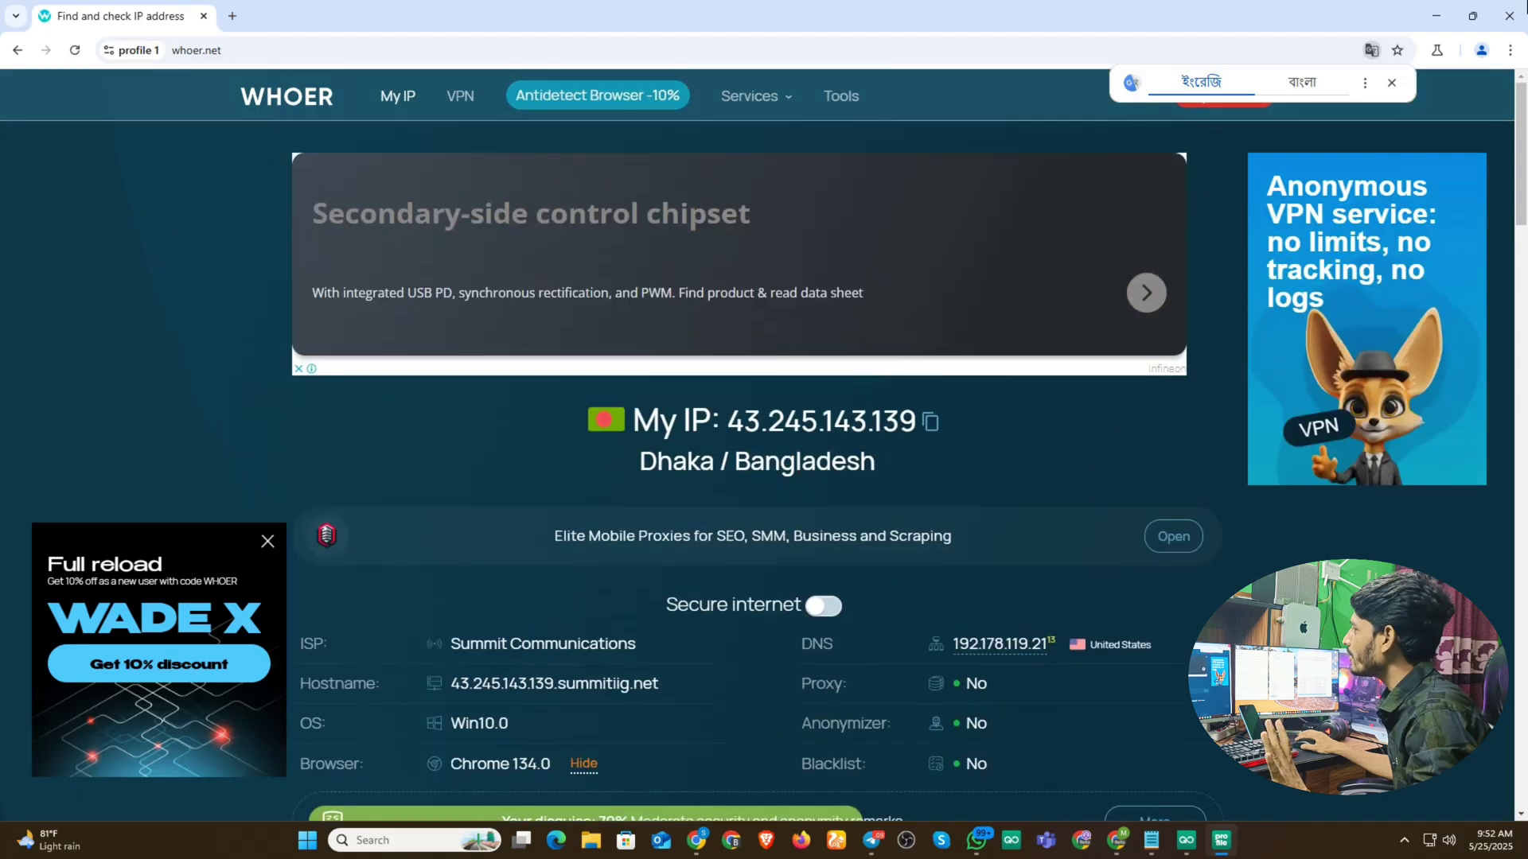
- Close profile 1's browser and delete profile 1 from the list
click(1509, 16)
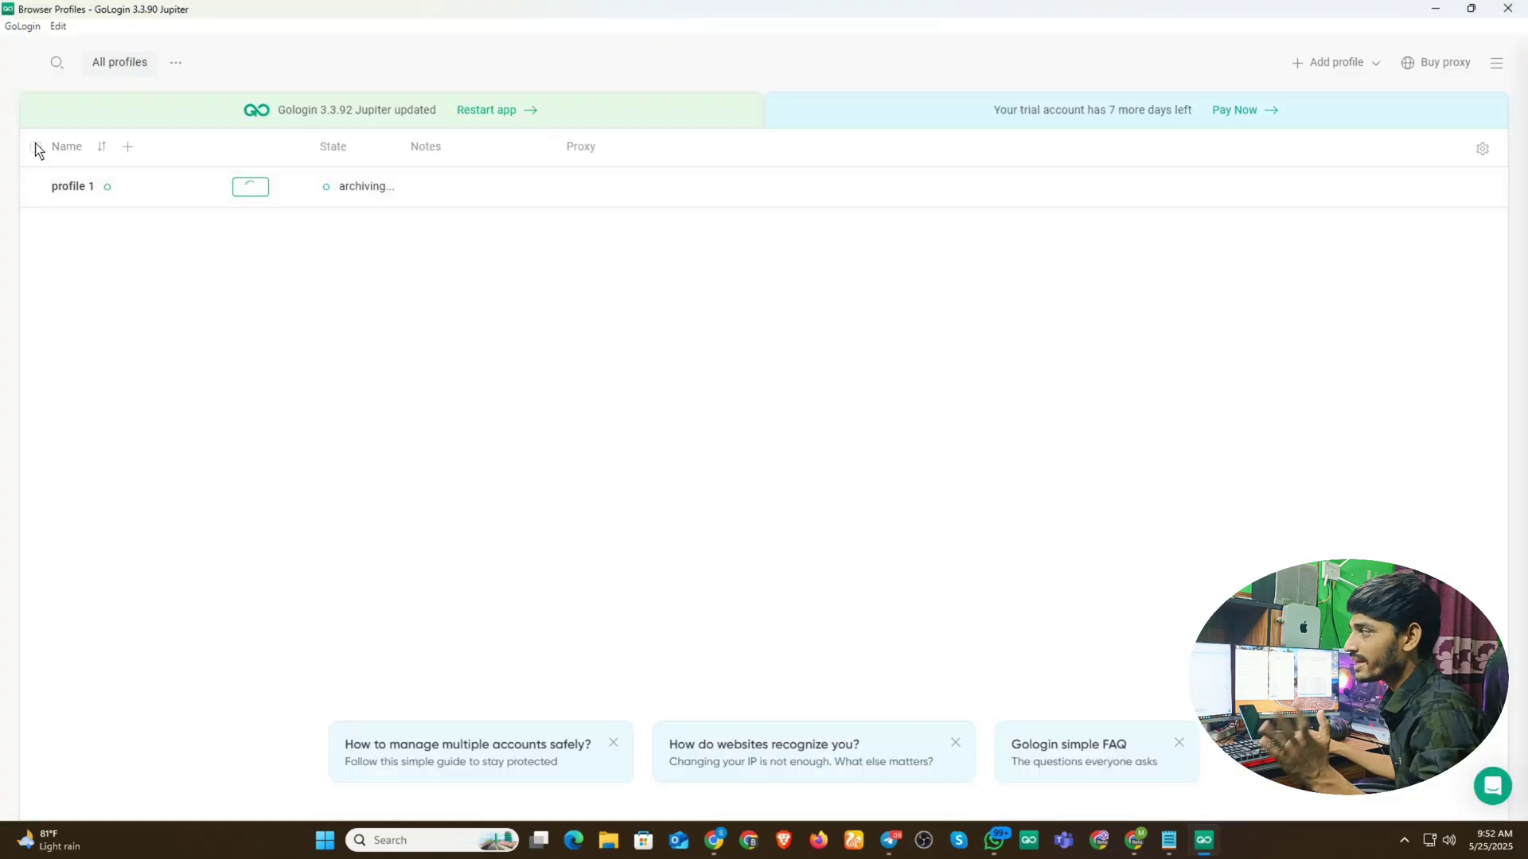
click(36, 147)
click(182, 178)
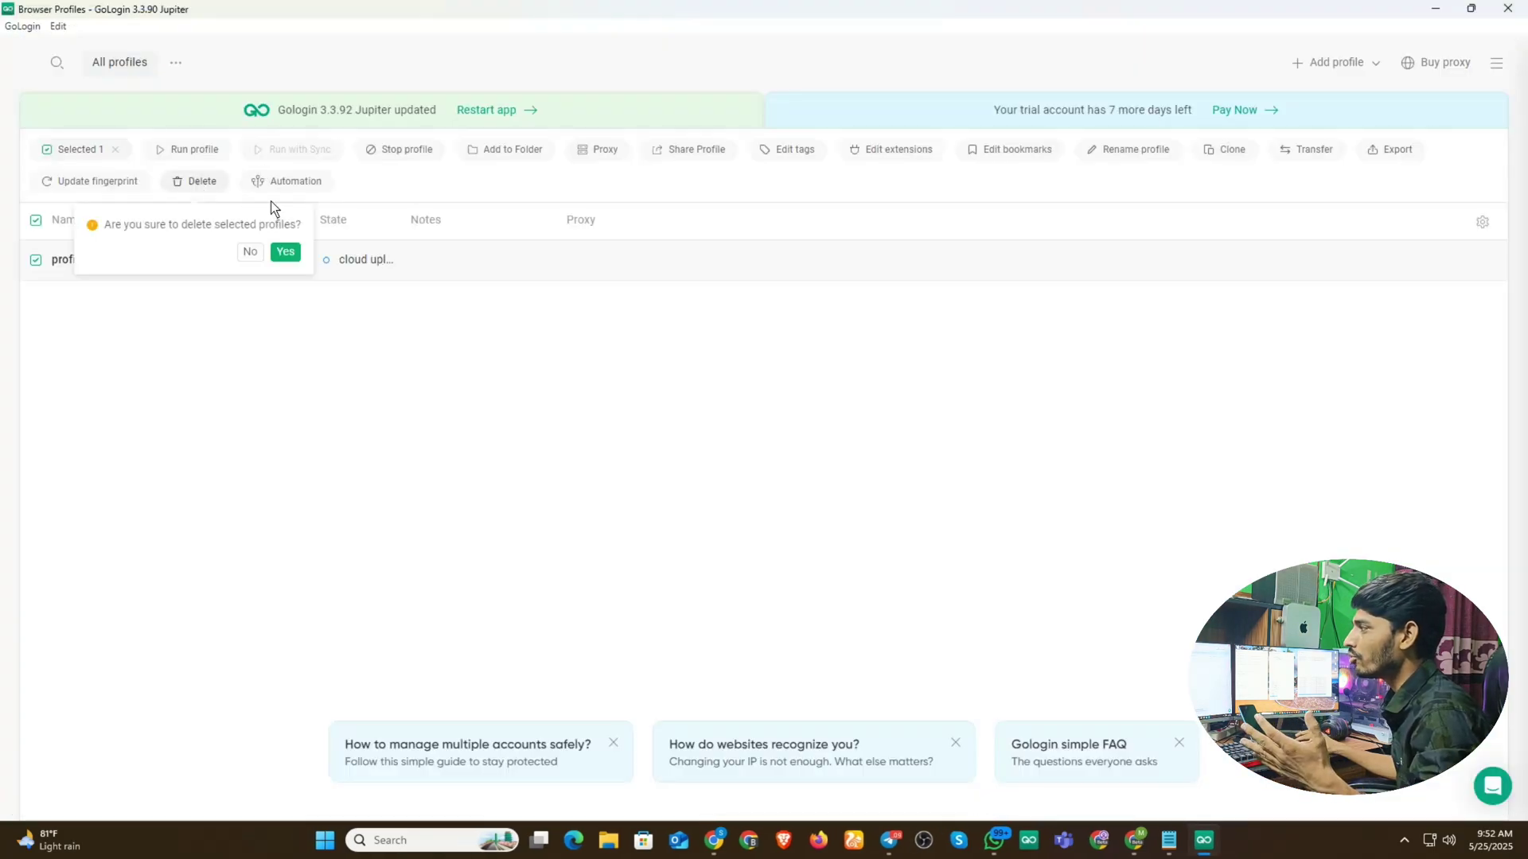
click(284, 253)
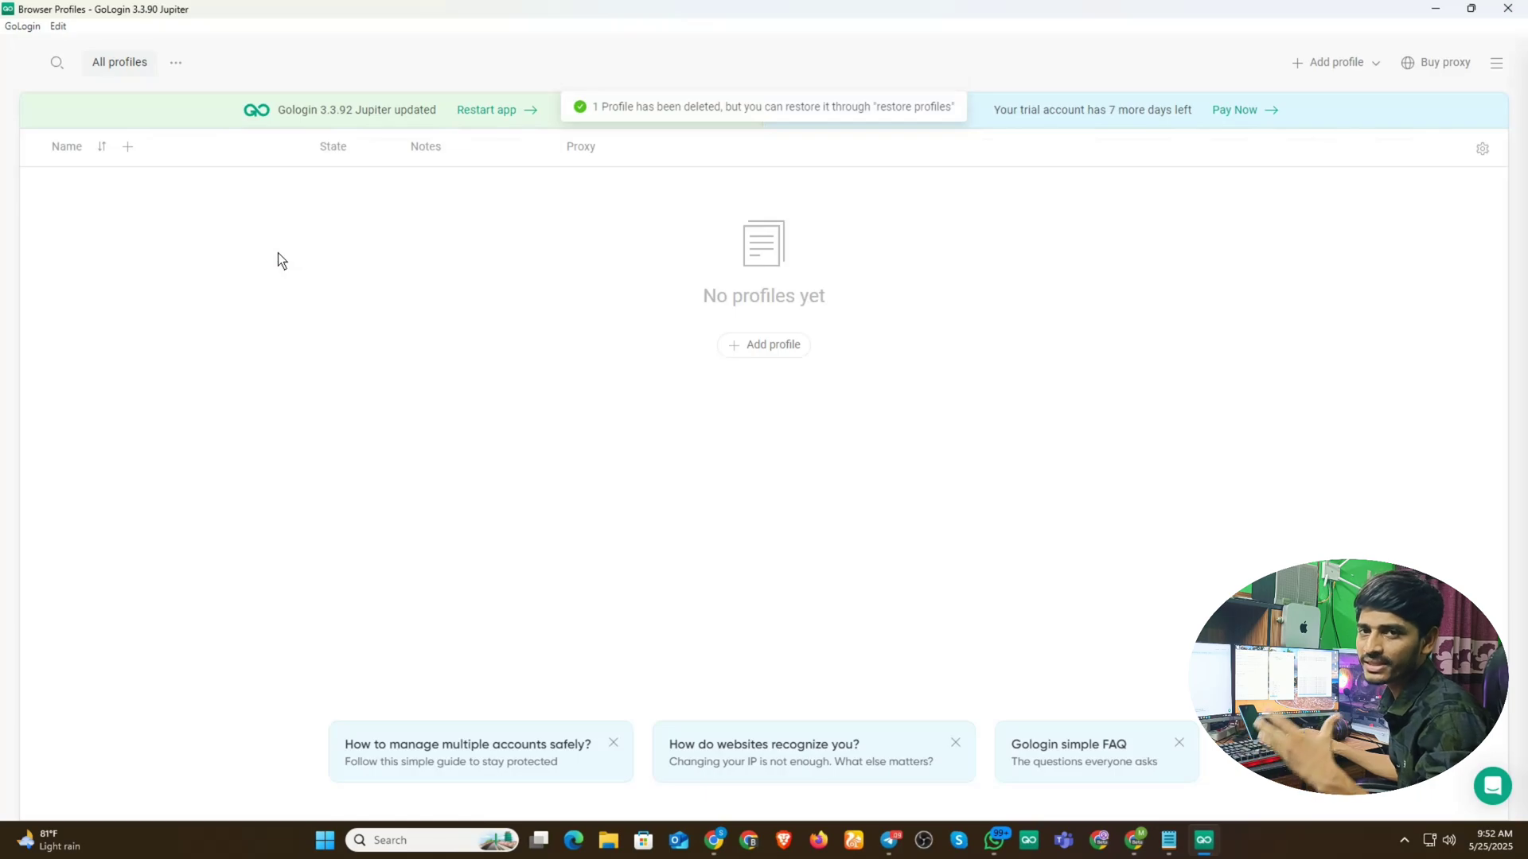
- Start profile 2 and try GoLogin's United States proxy before switching to Your proxy
click(1334, 61)
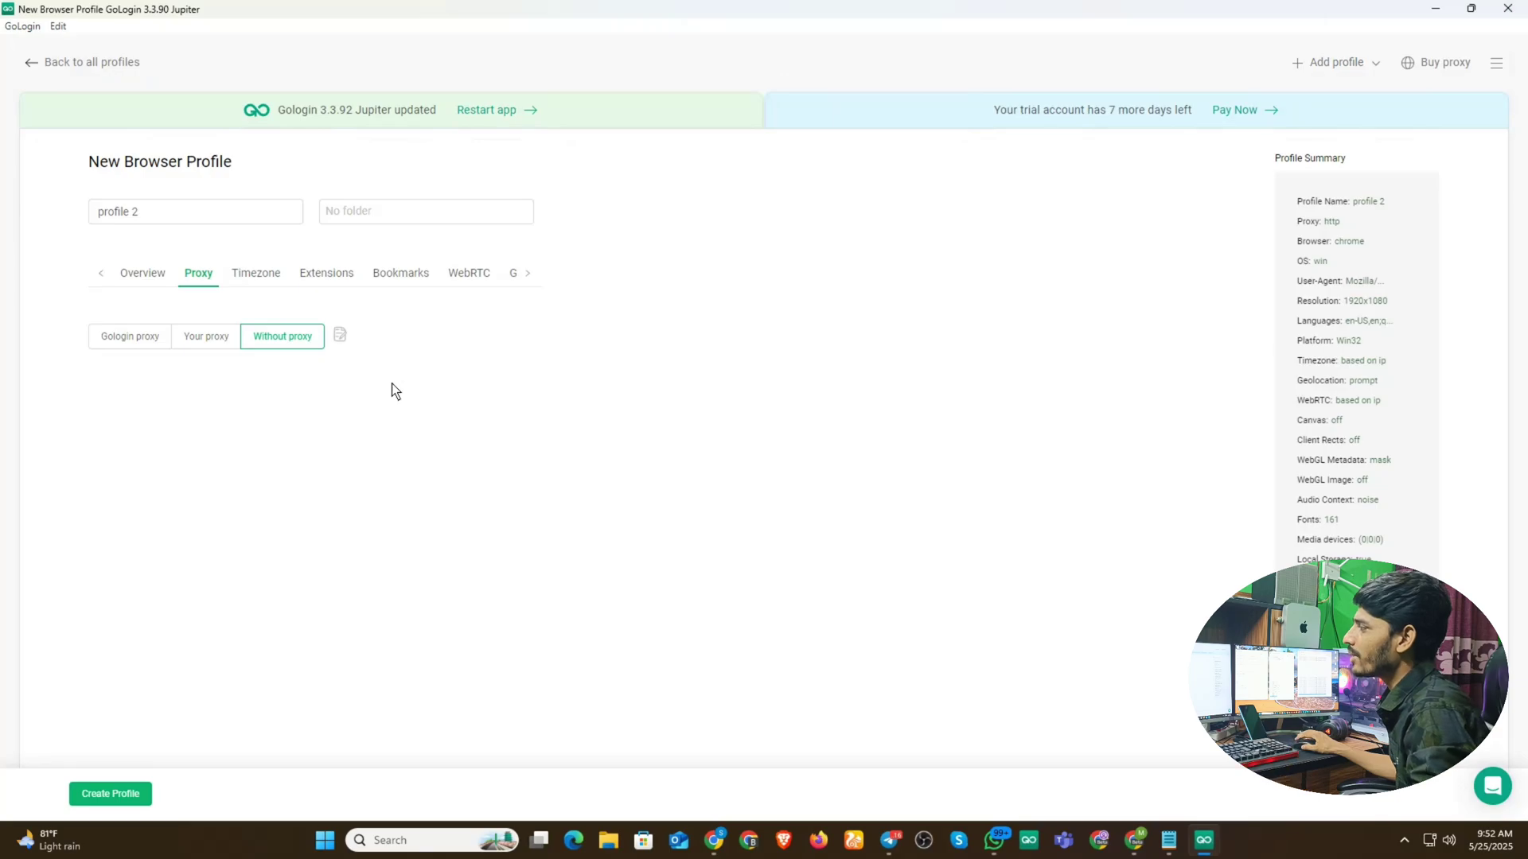
click(127, 337)
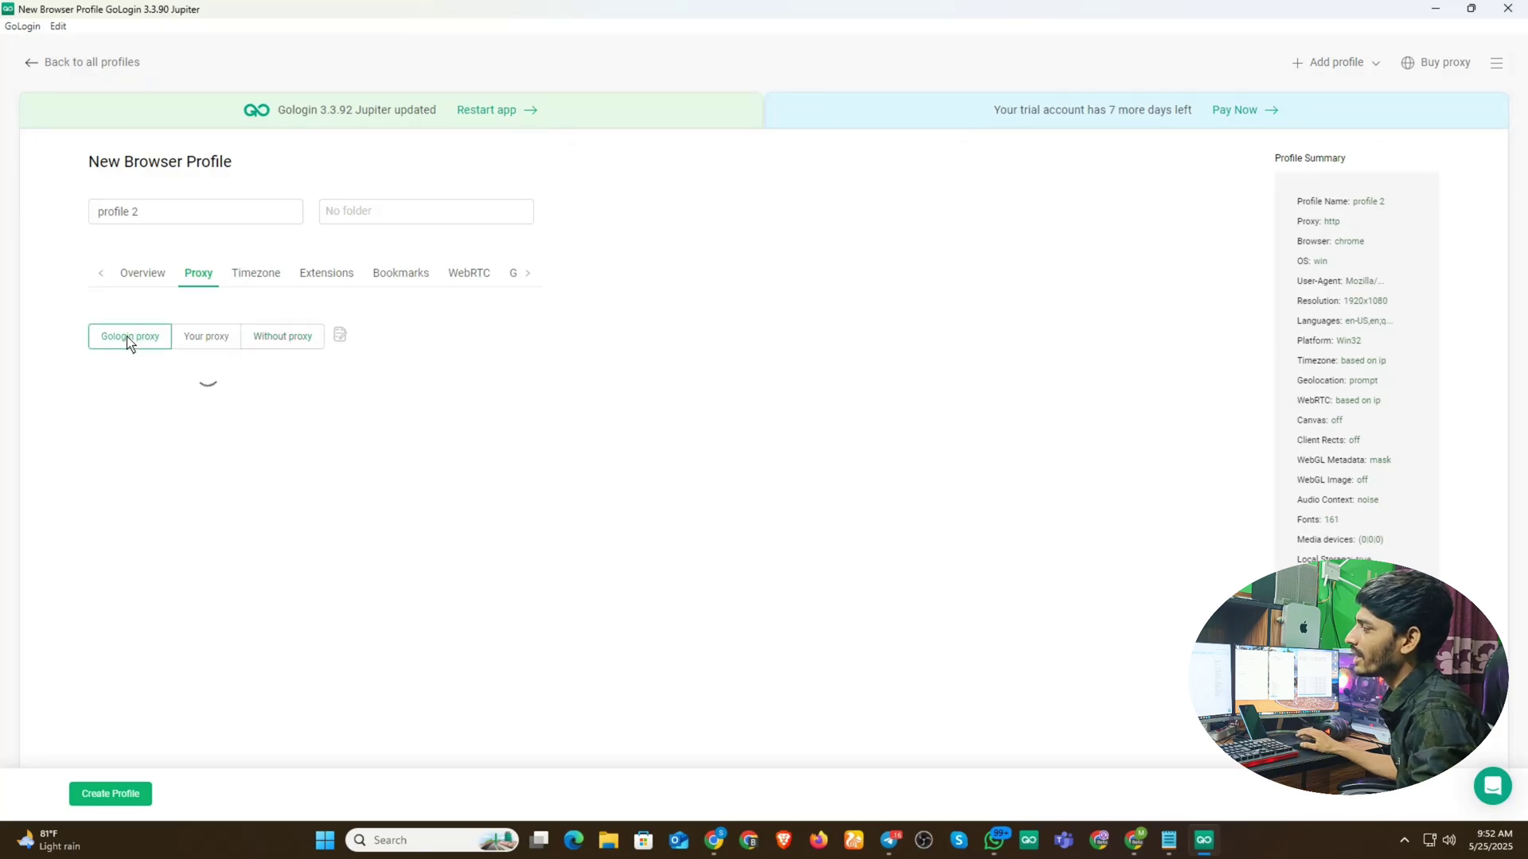
click(223, 392)
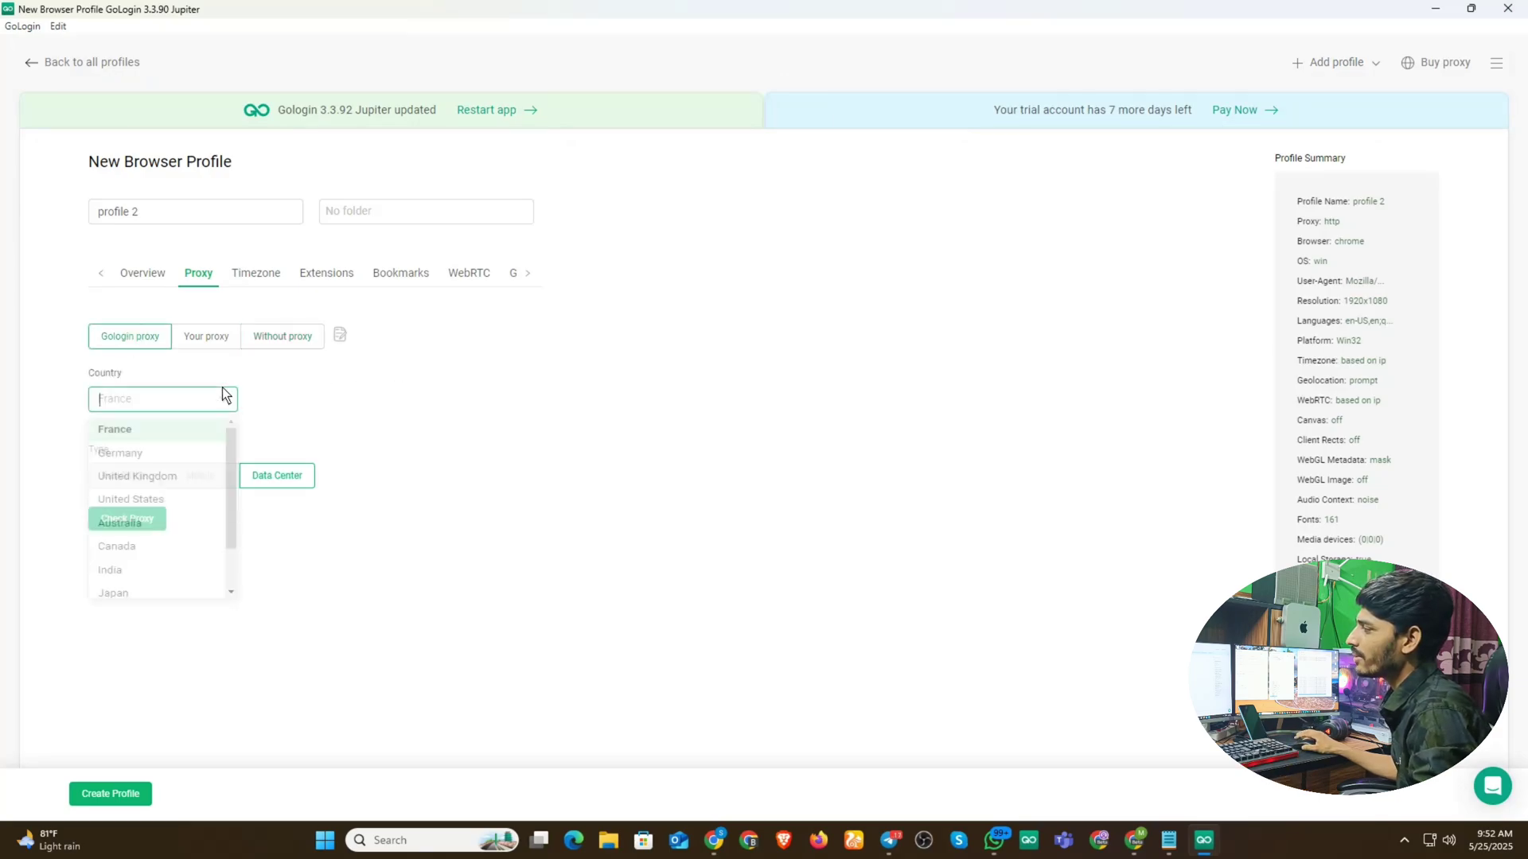
click(159, 507)
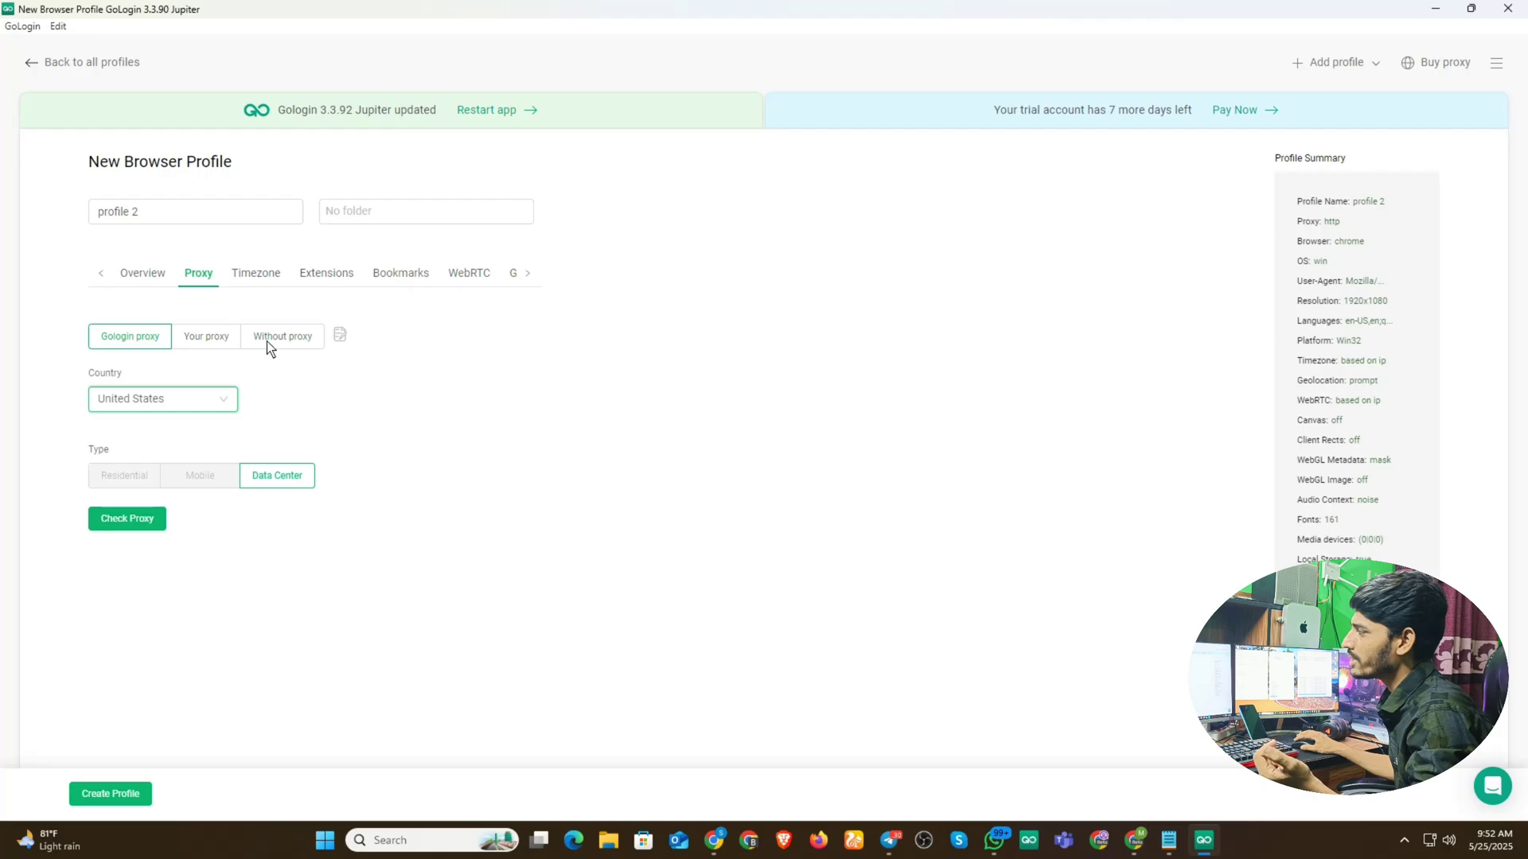
click(211, 336)
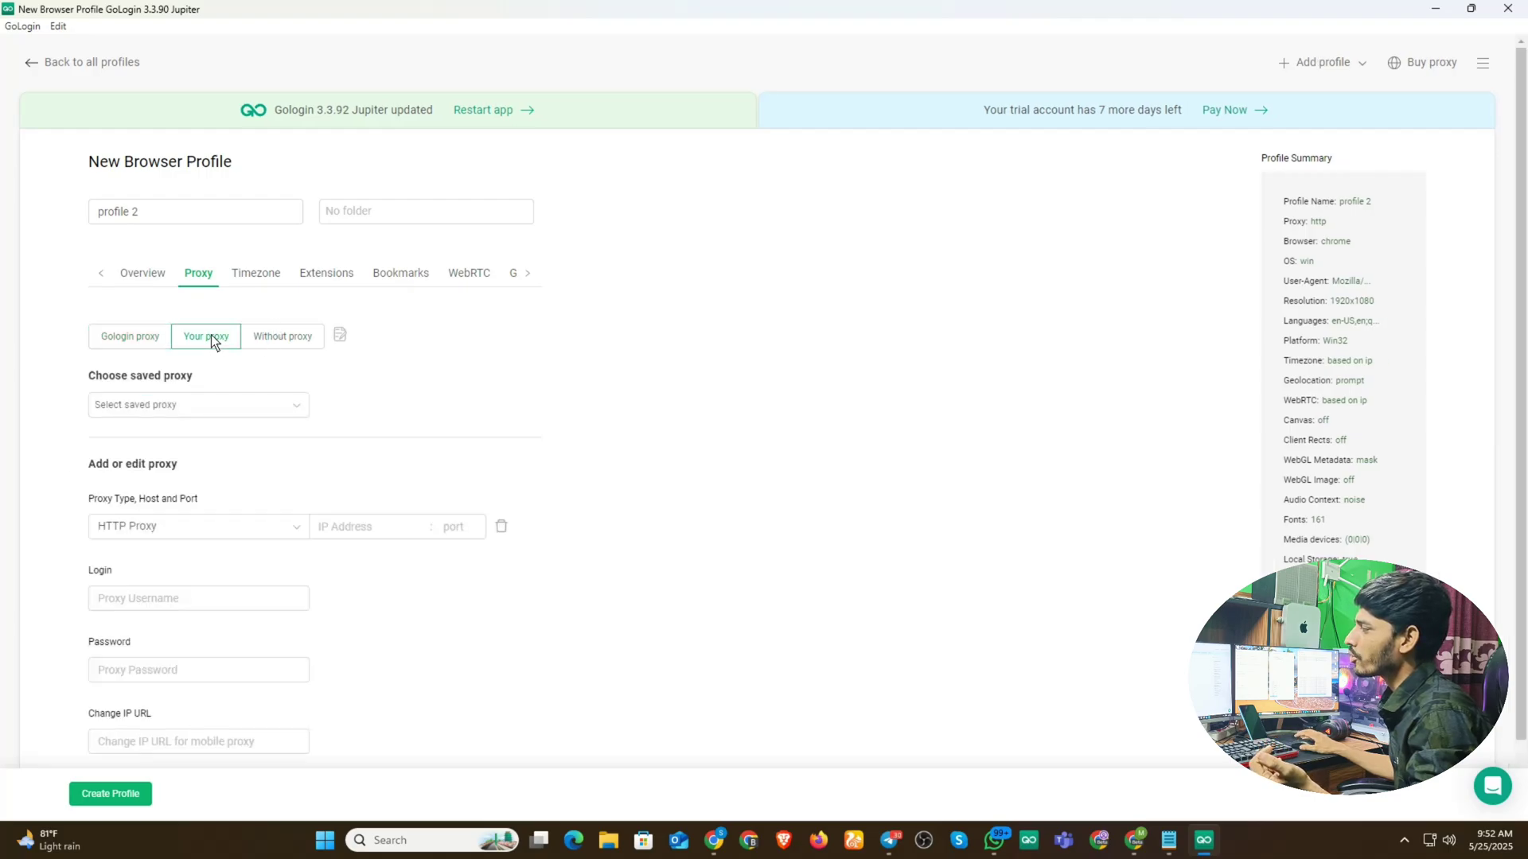
scroll(372, 563, down, 2)
scroll(321, 617, up, 2)
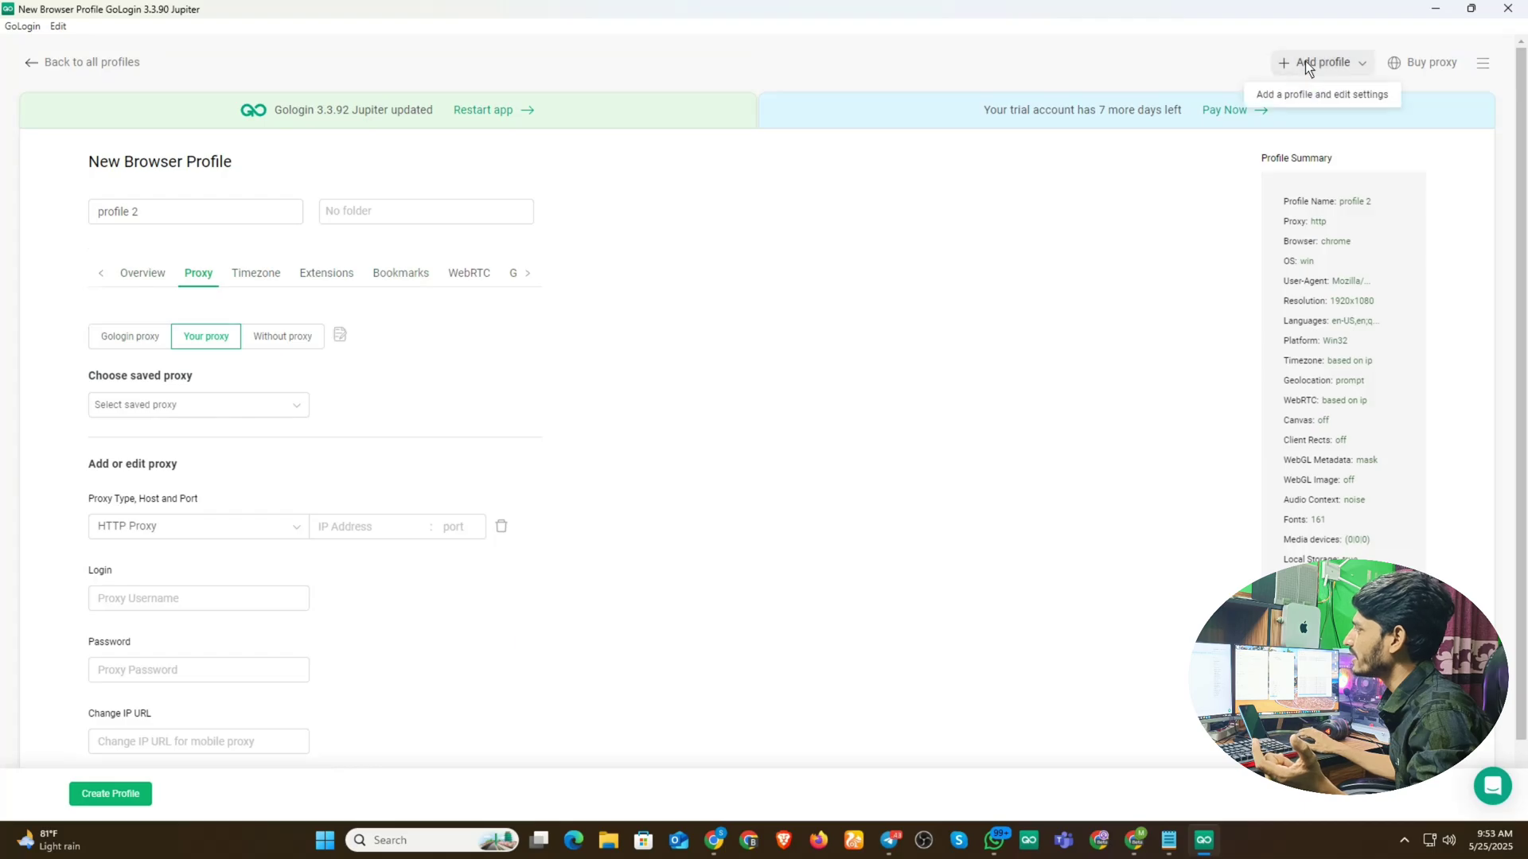
- Restart the new profile form and pick the saved Free US proxy
click(41, 64)
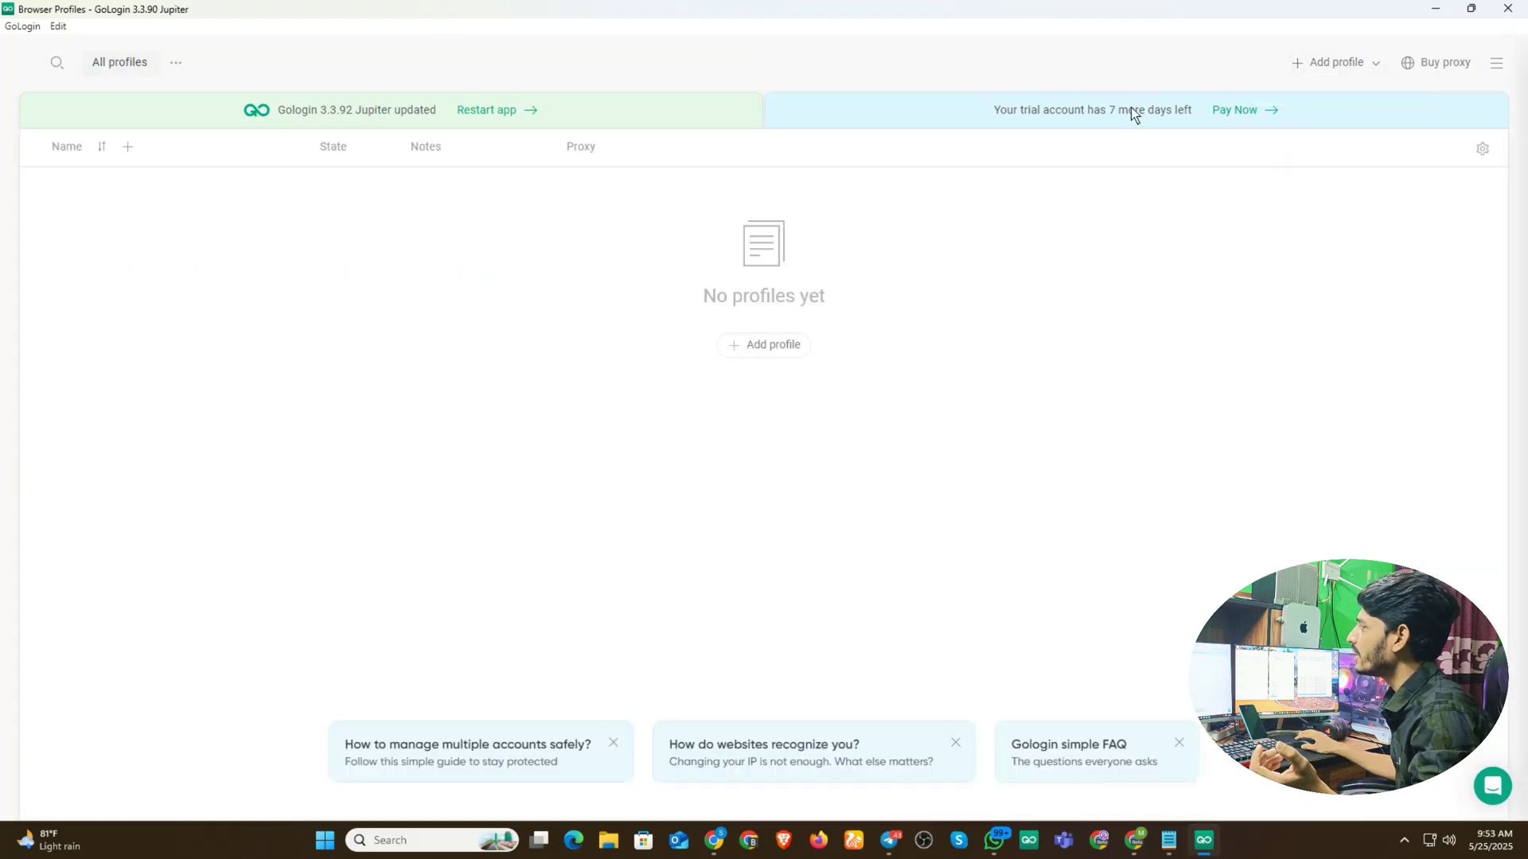
click(1317, 65)
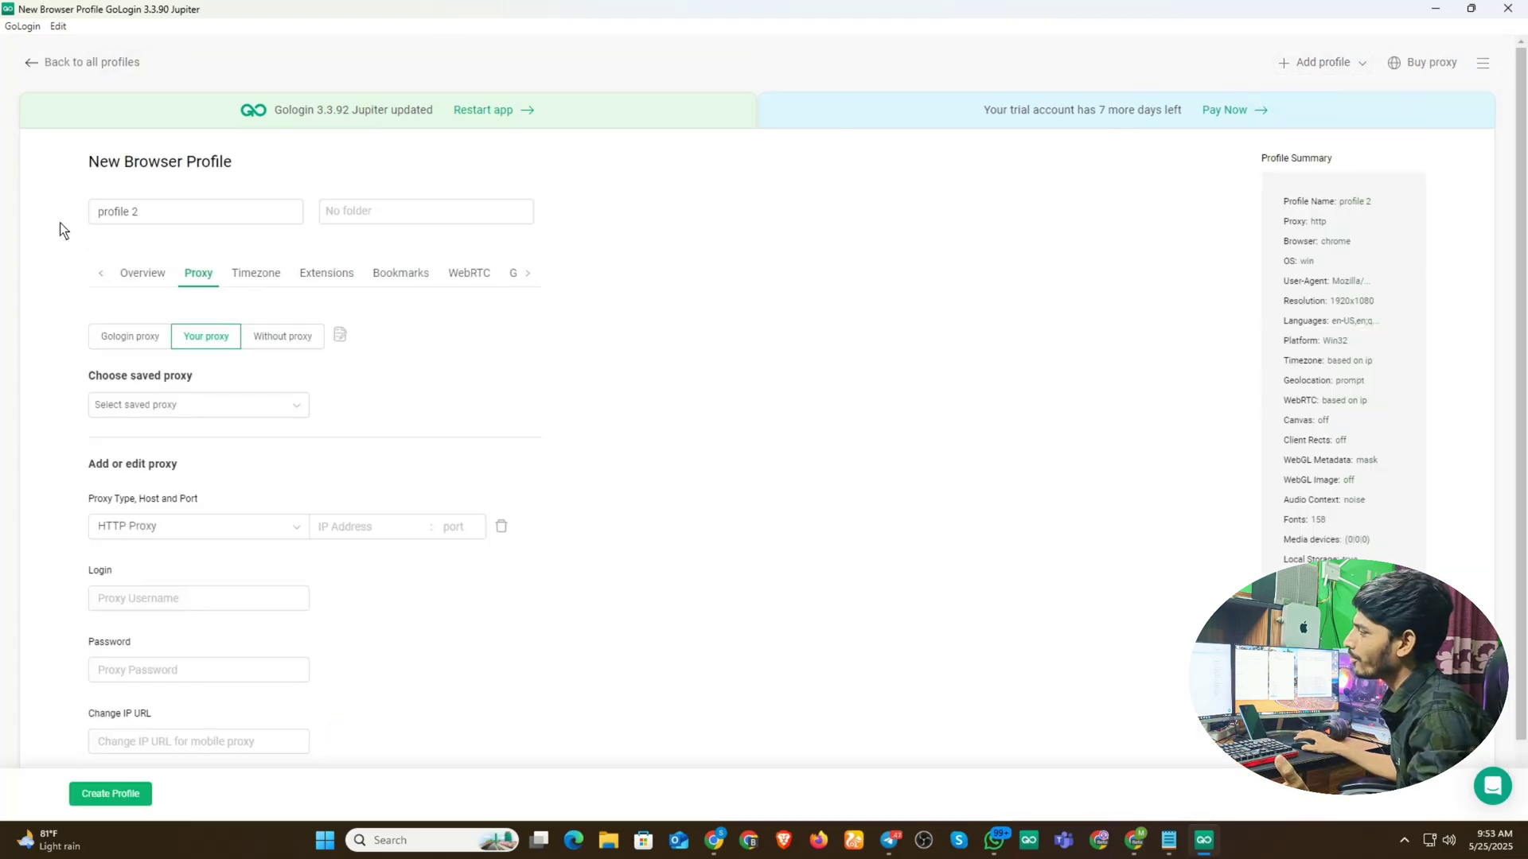
scroll(247, 358, down, 1)
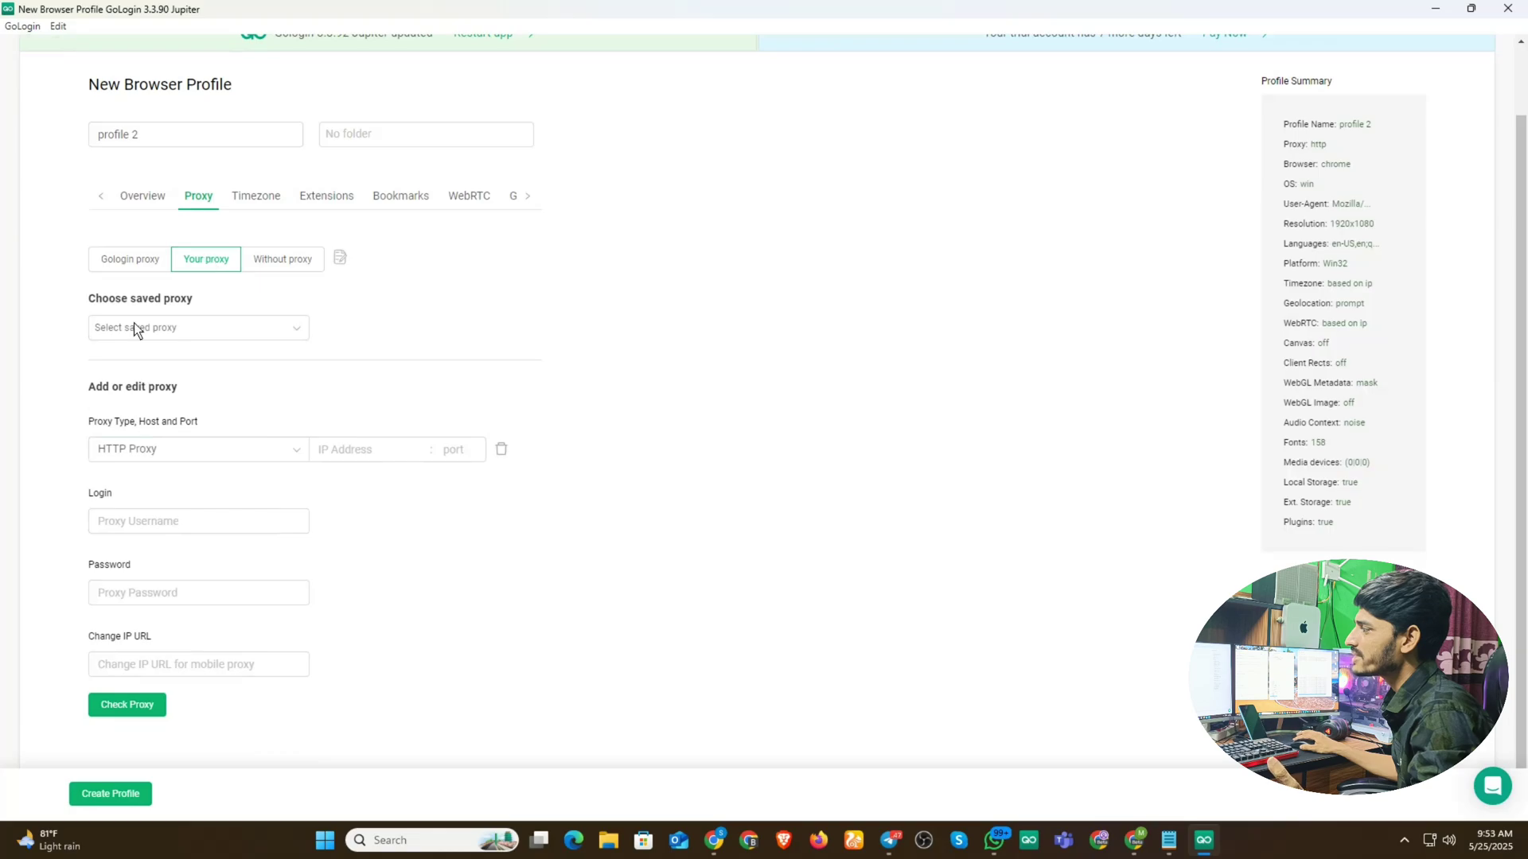
click(271, 328)
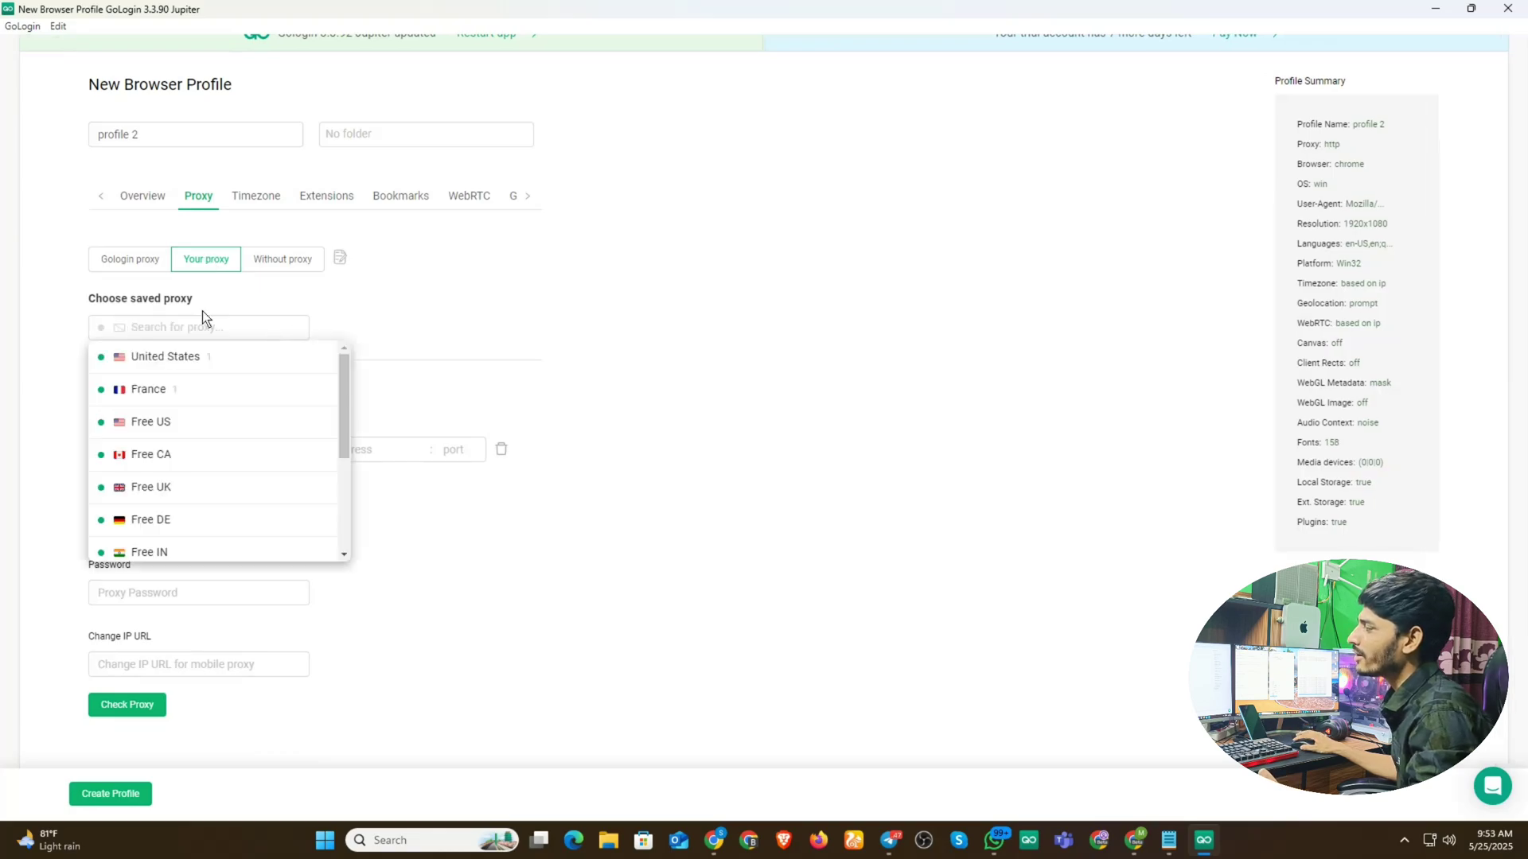
scroll(232, 414, down, 2)
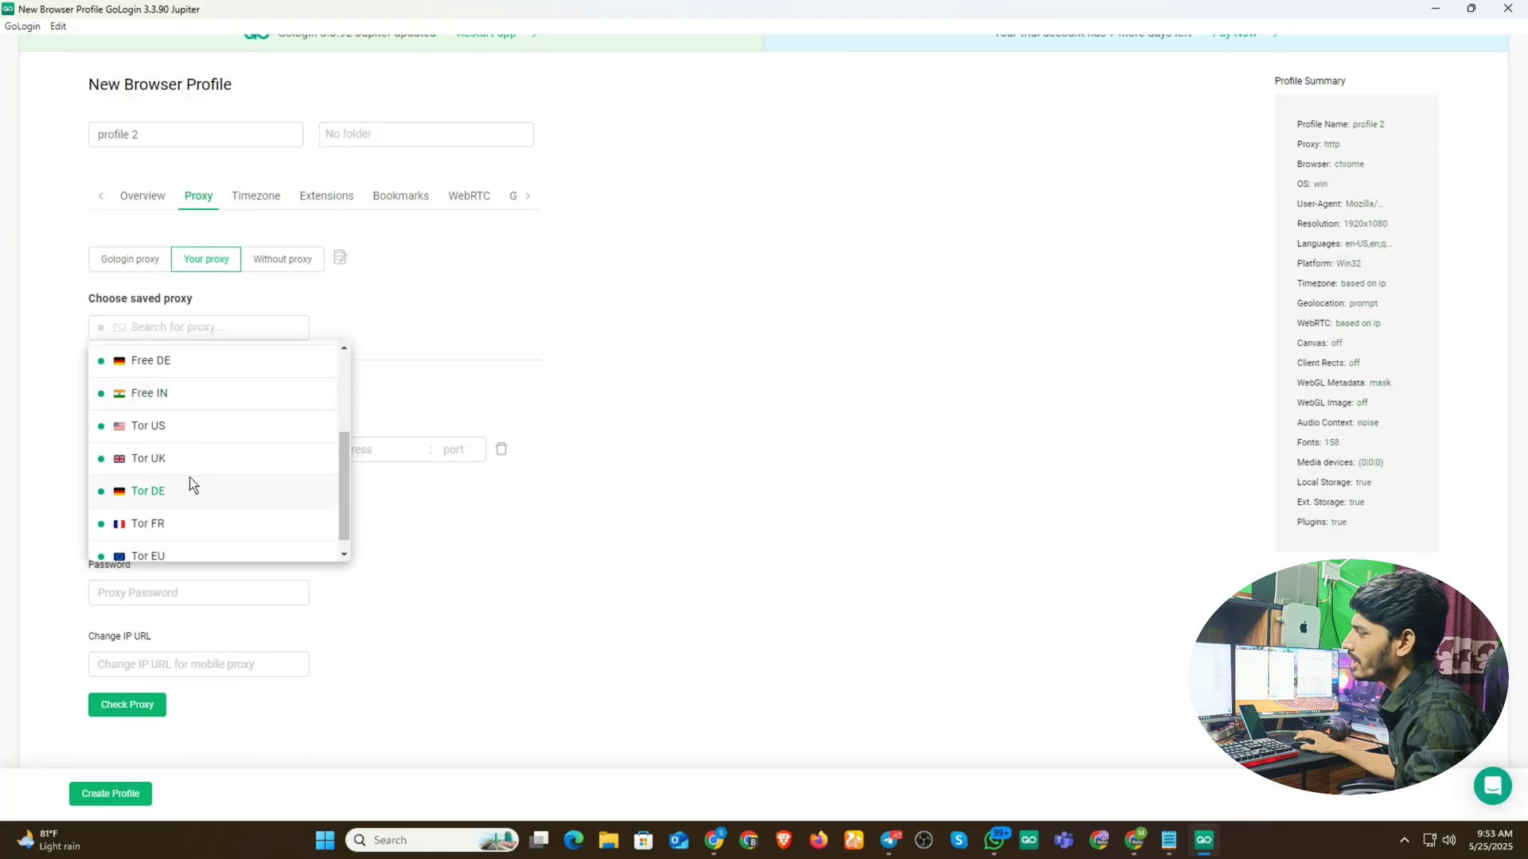
scroll(244, 490, up, 2)
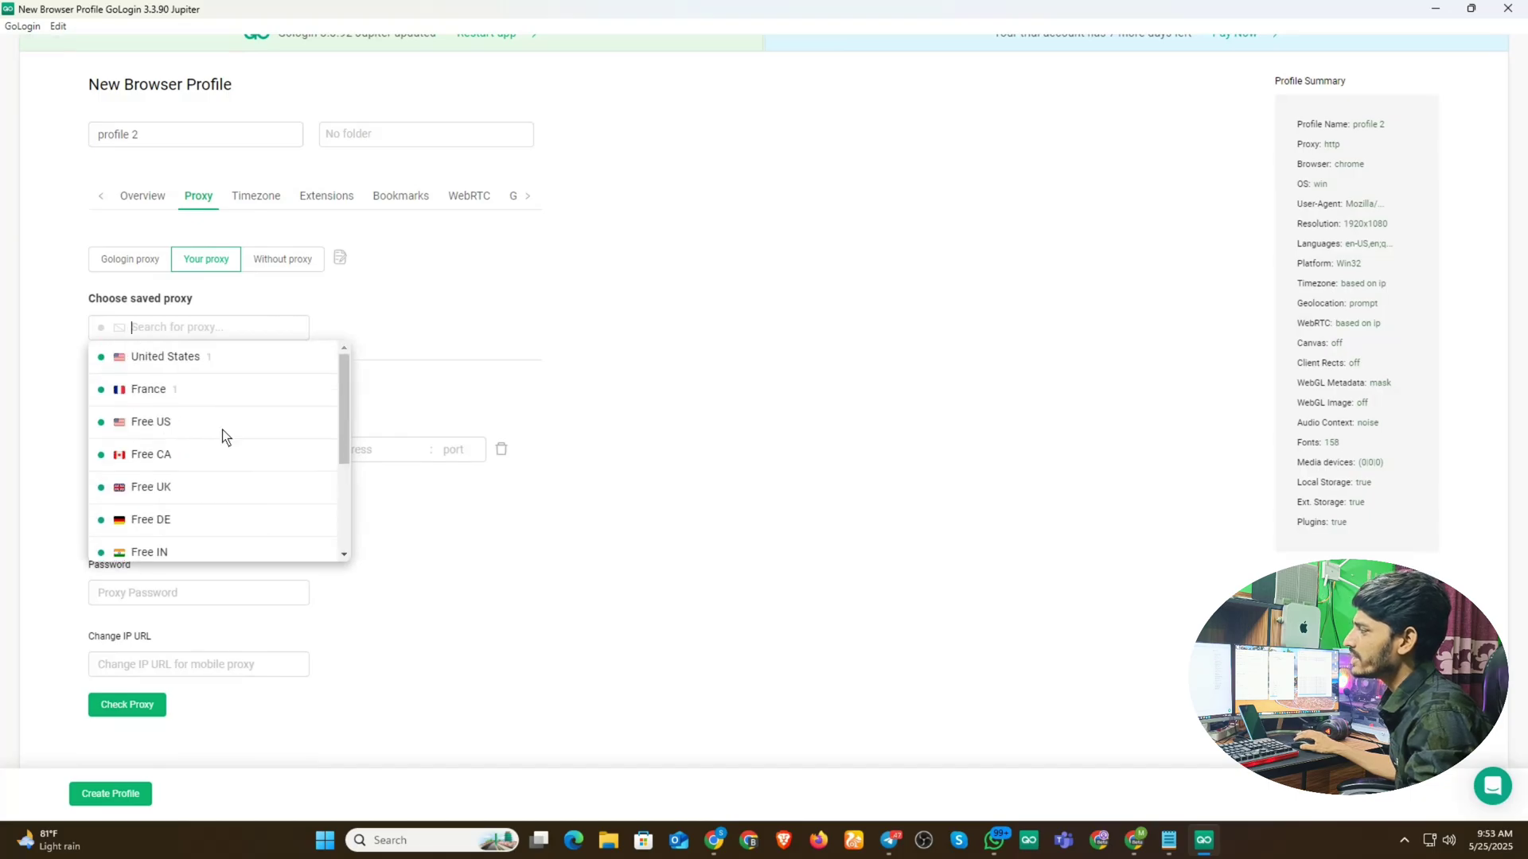
click(151, 422)
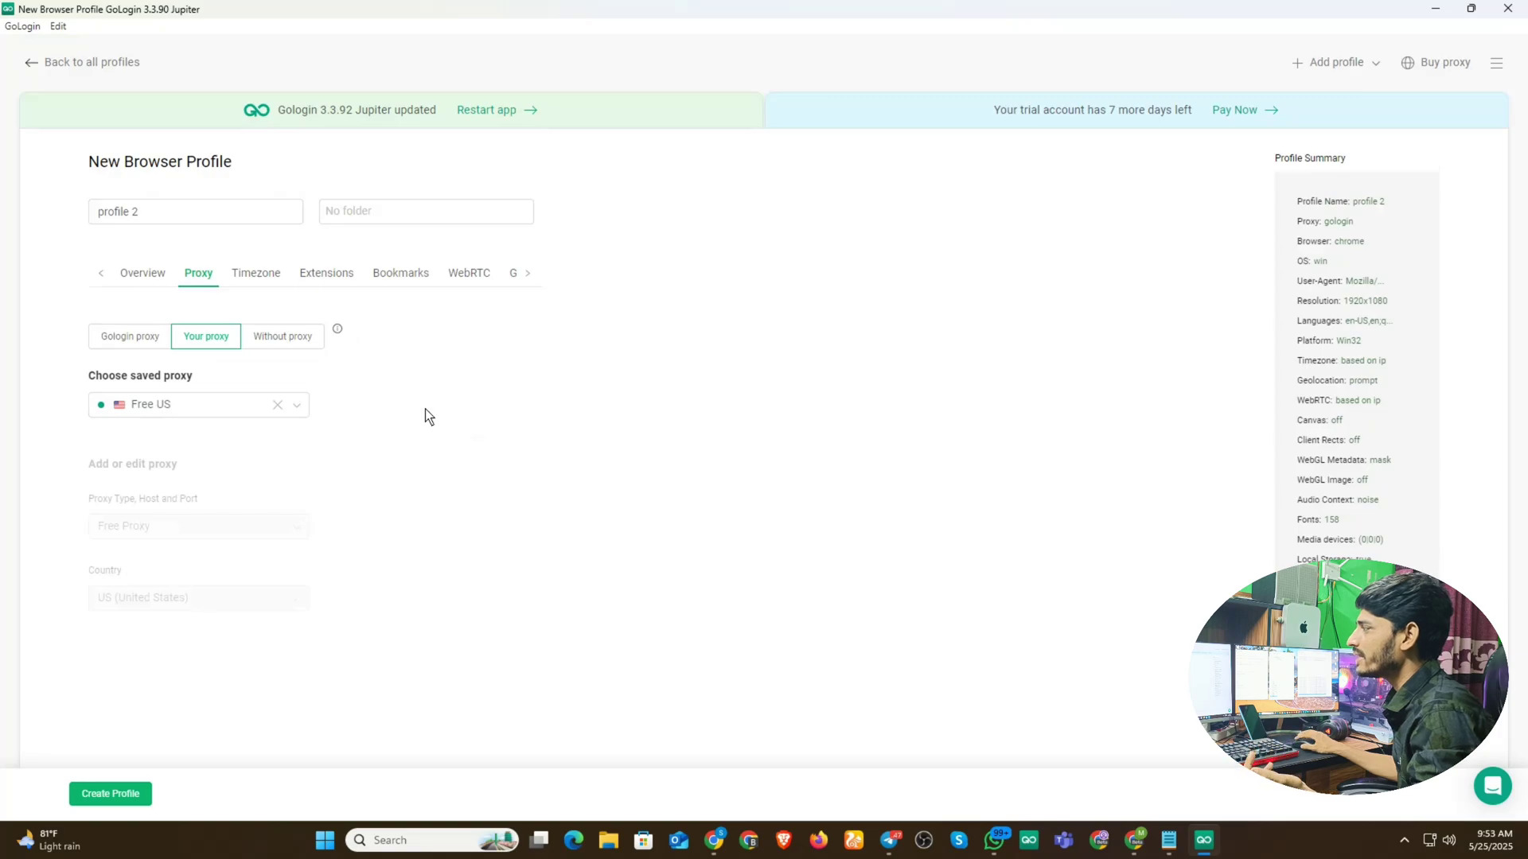
click(530, 274)
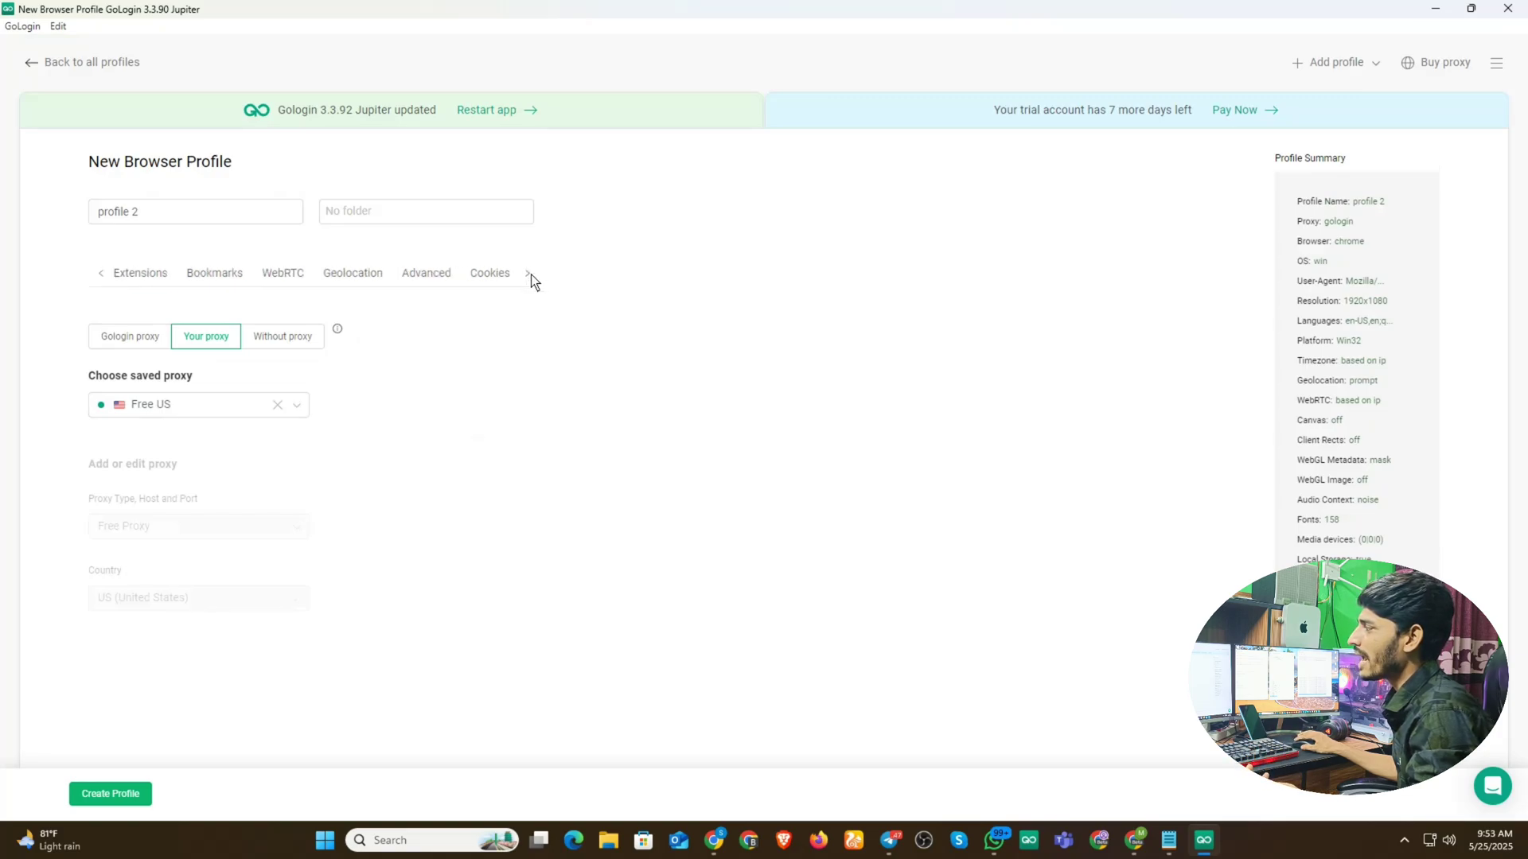
- Review profile 2's Advanced navigator settings, then bring the AdBlueMedia offers page forward in Chrome
click(432, 274)
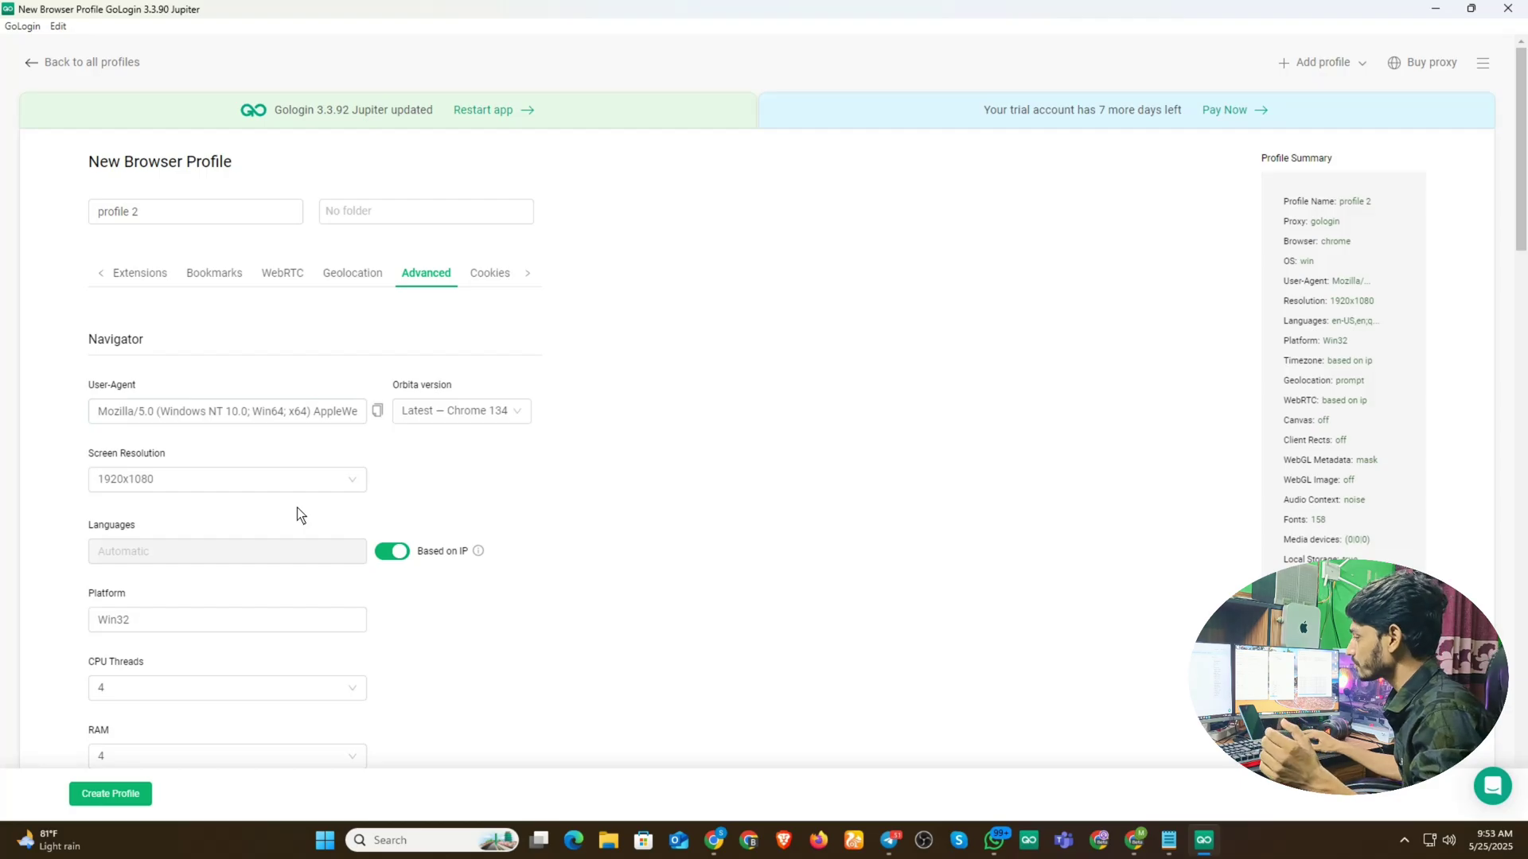
click(716, 836)
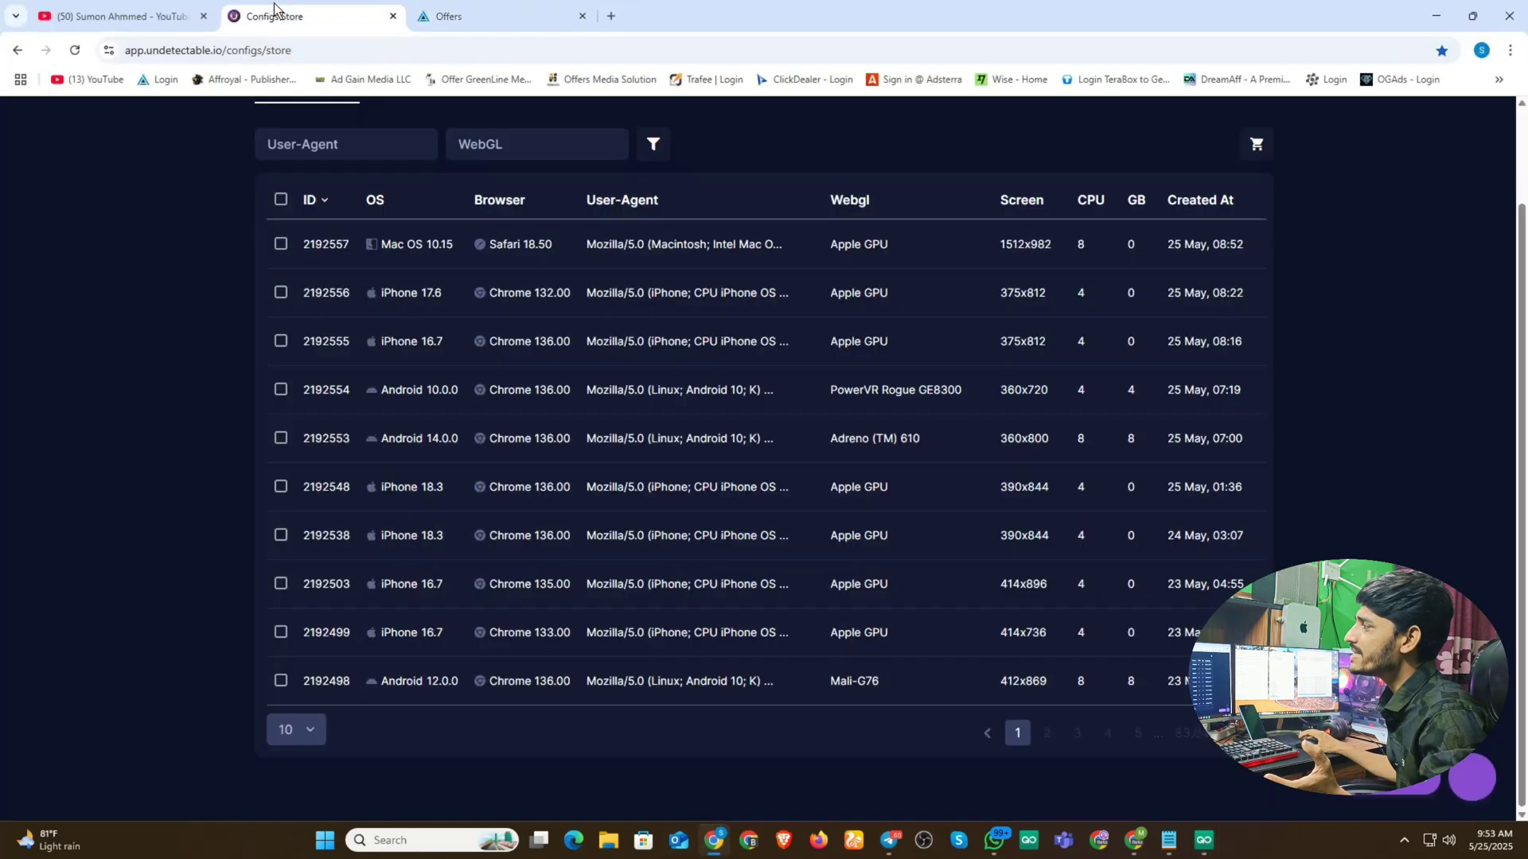
- Switch to the Undetectable Configs Store tab and scroll to the top of its configurations table
click(307, 16)
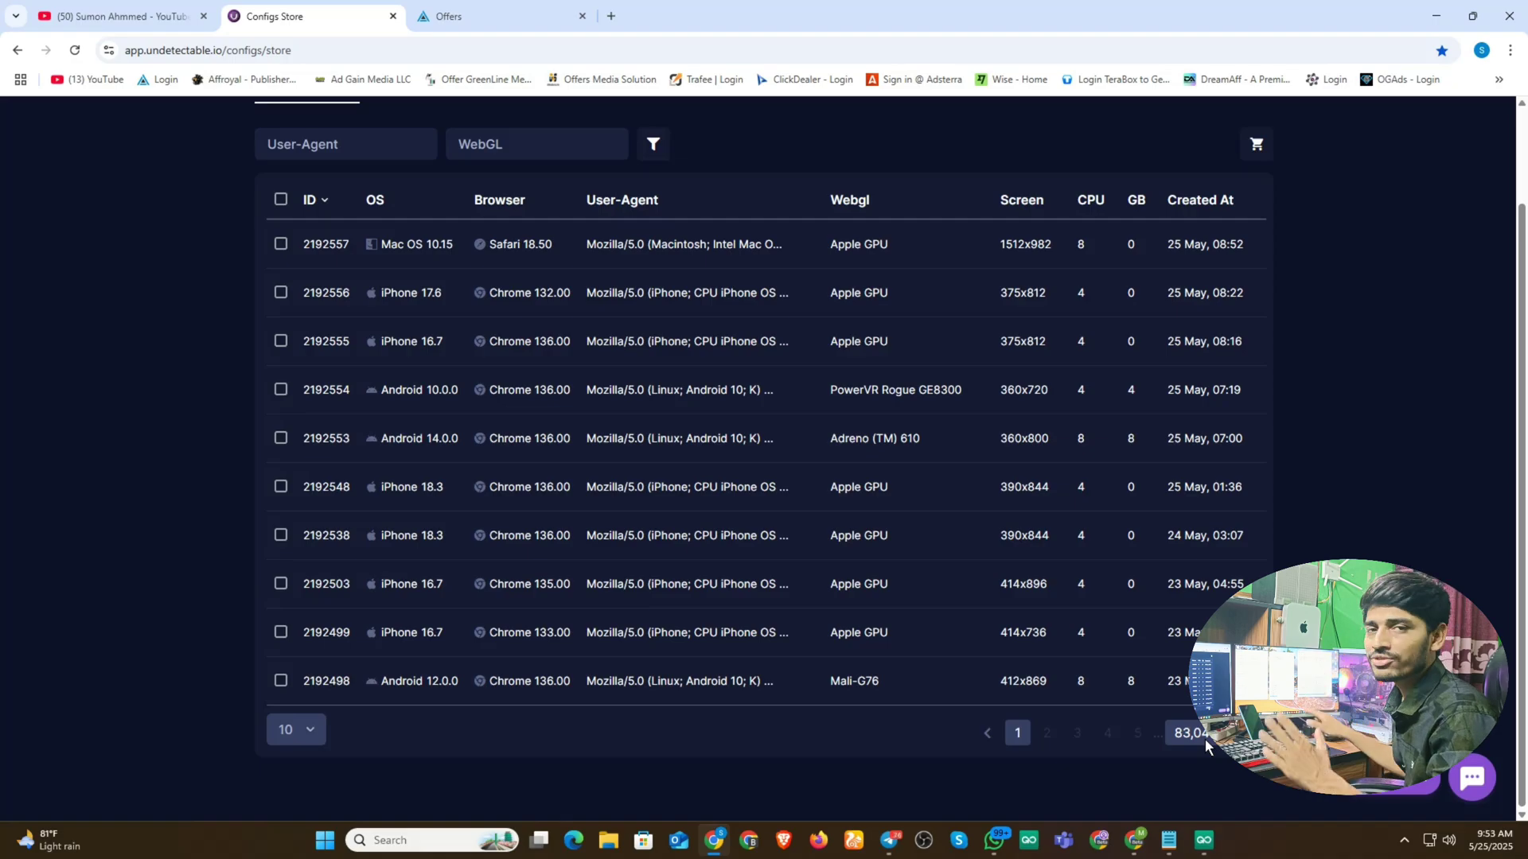
scroll(1175, 732, up, 2)
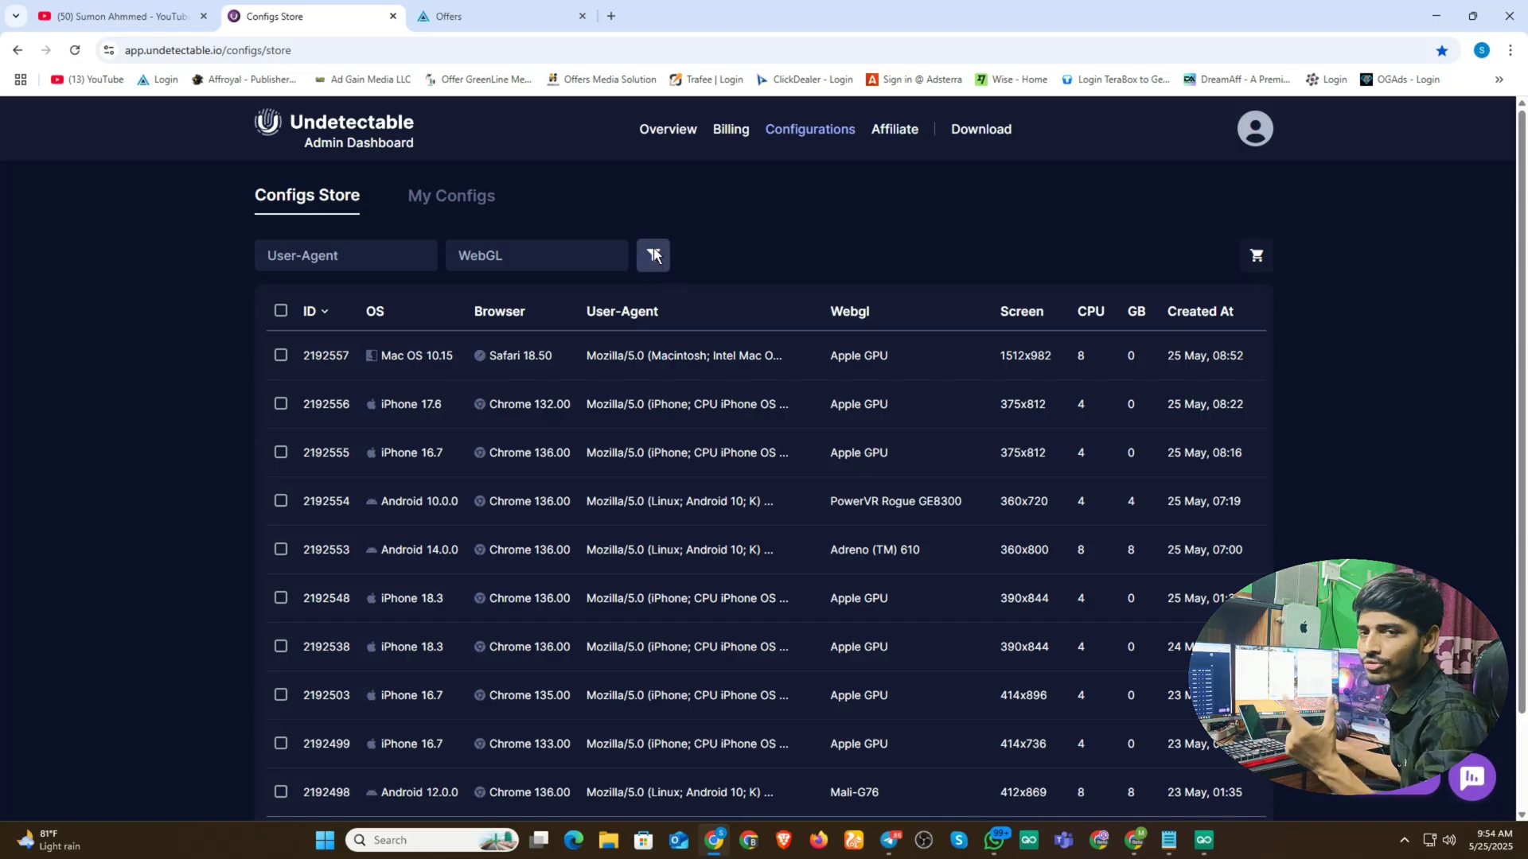
- Filter the Undetectable configs store to show only Android devices
click(655, 255)
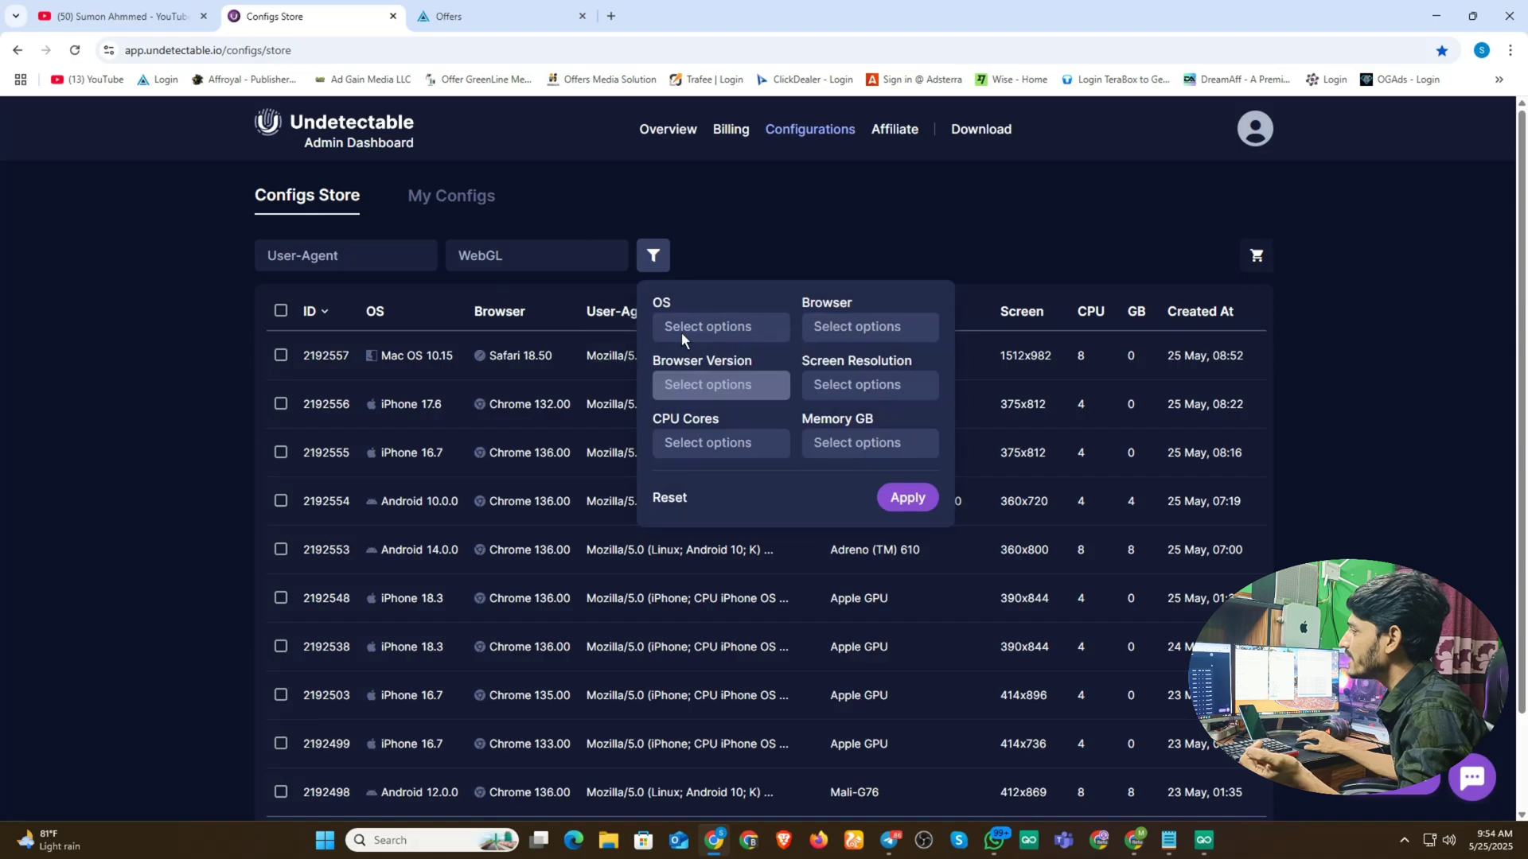
click(706, 322)
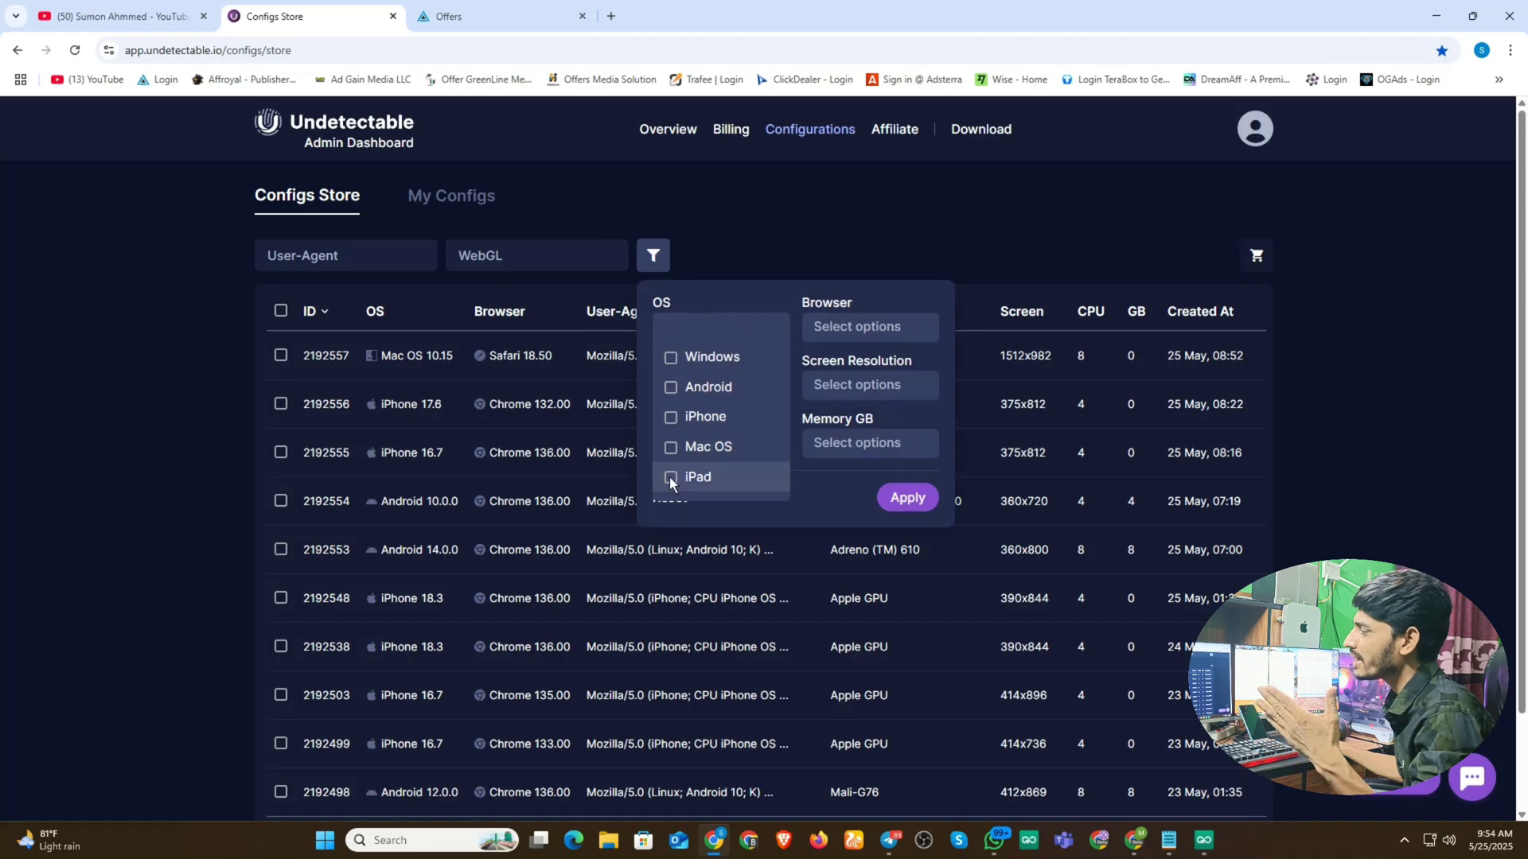
scroll(737, 451, down, 2)
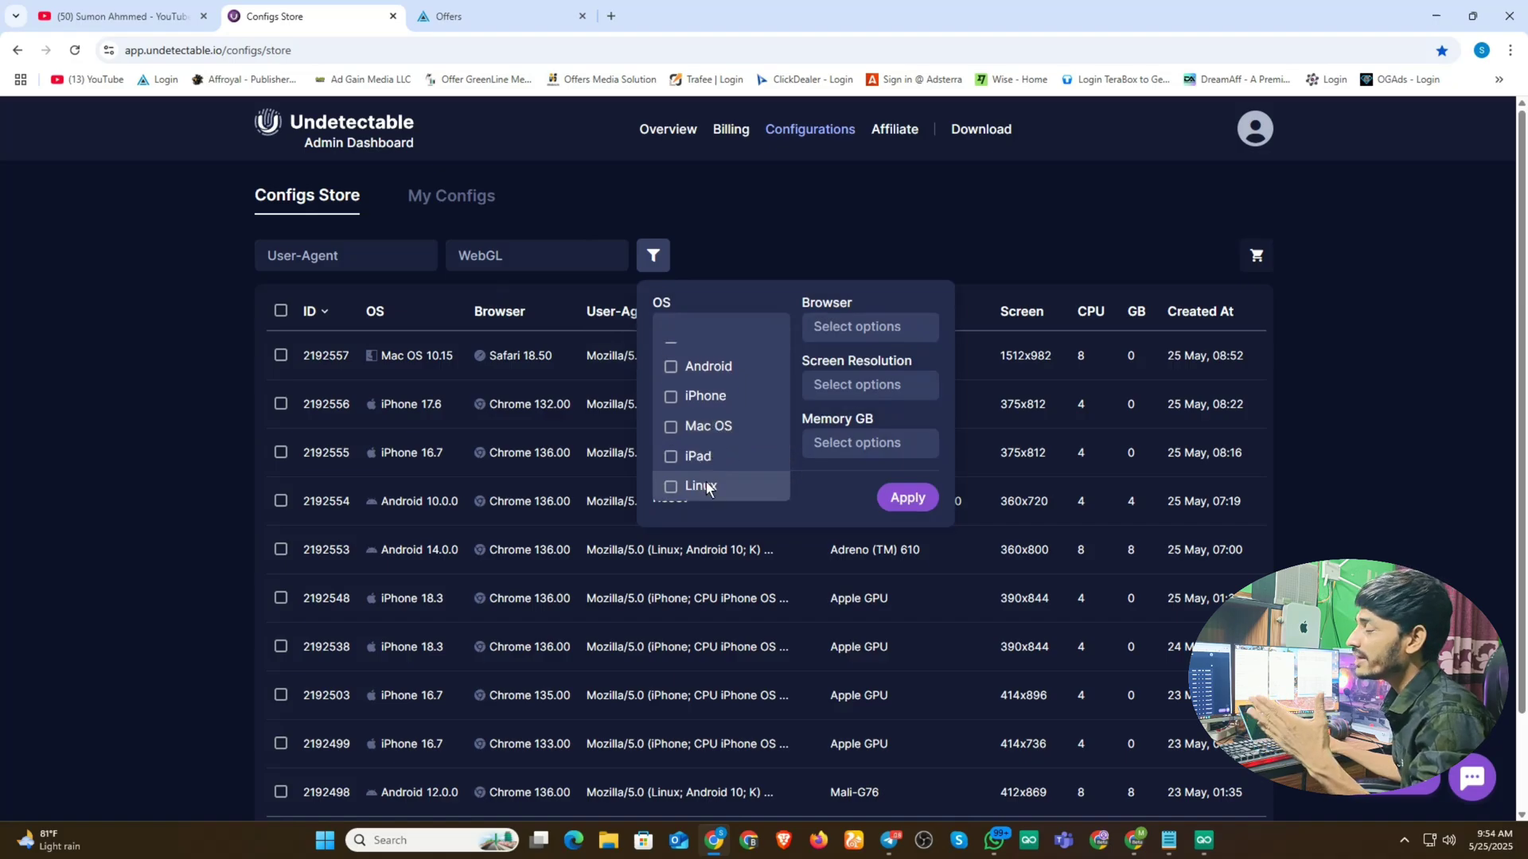
scroll(699, 418, up, 2)
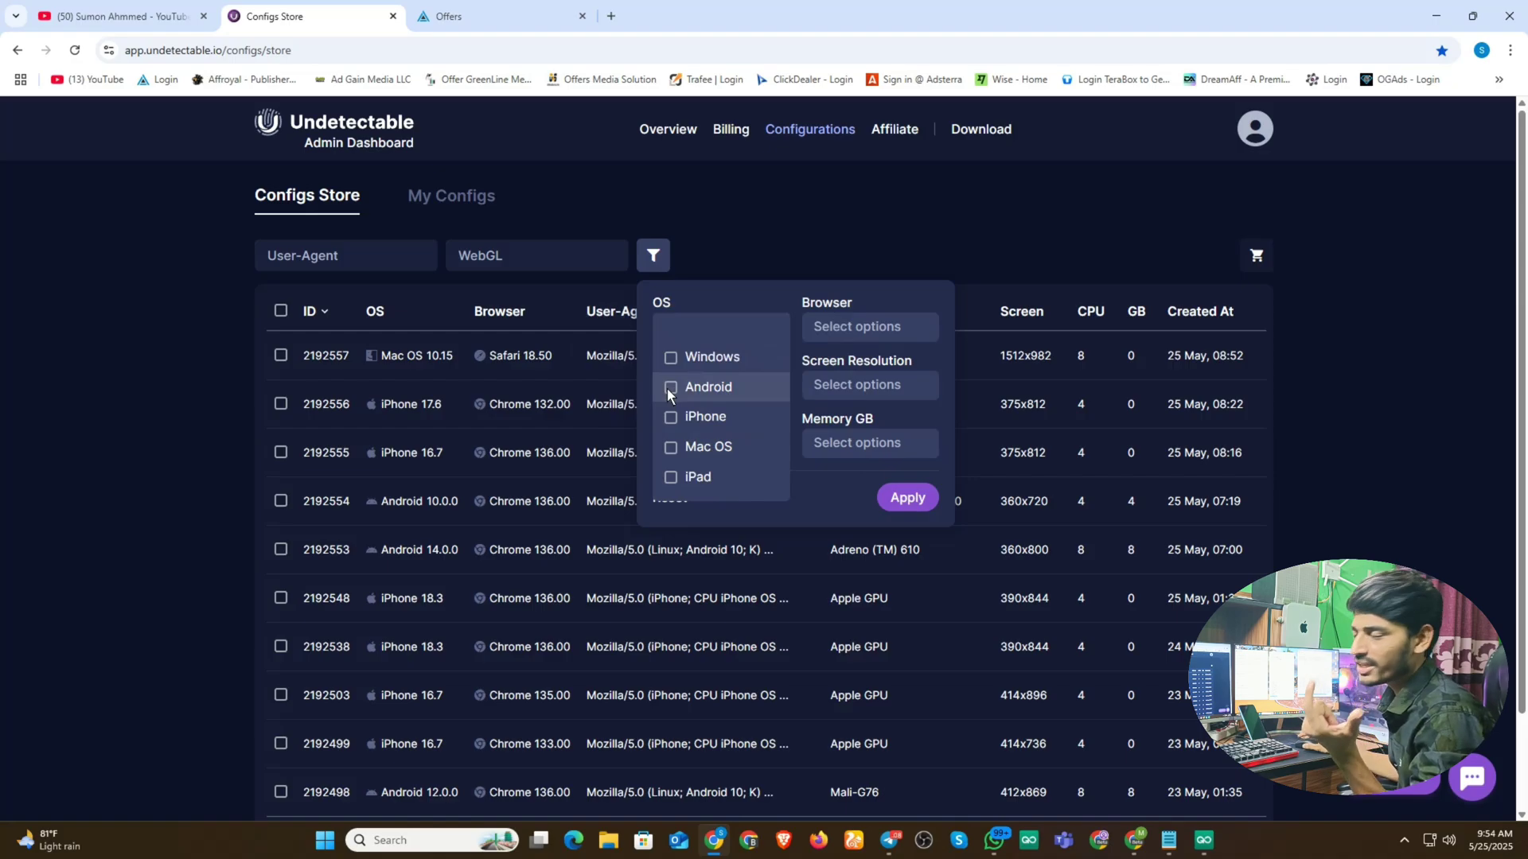
click(667, 388)
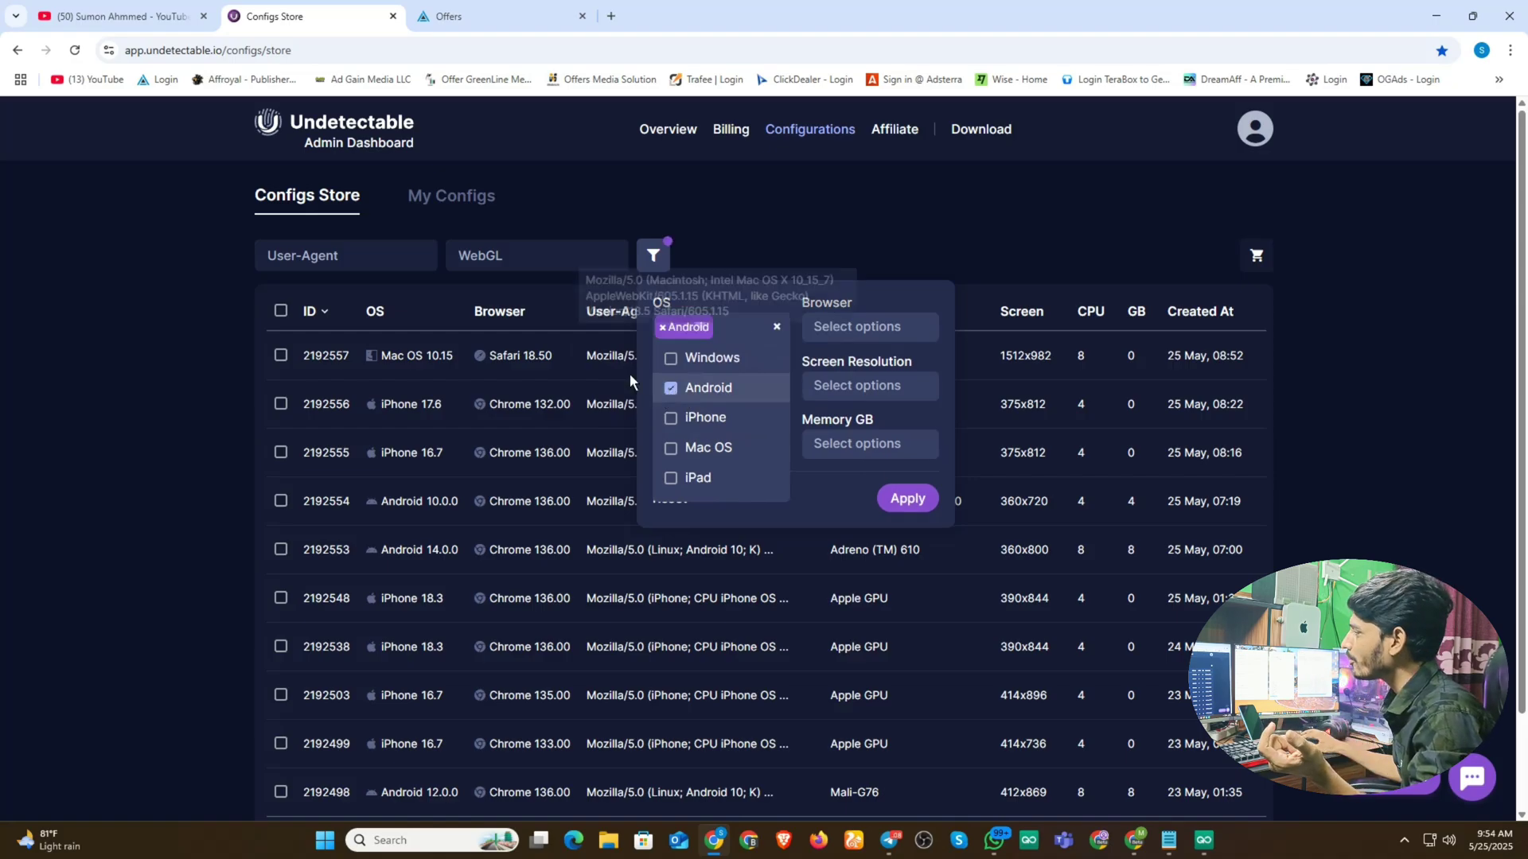
click(908, 500)
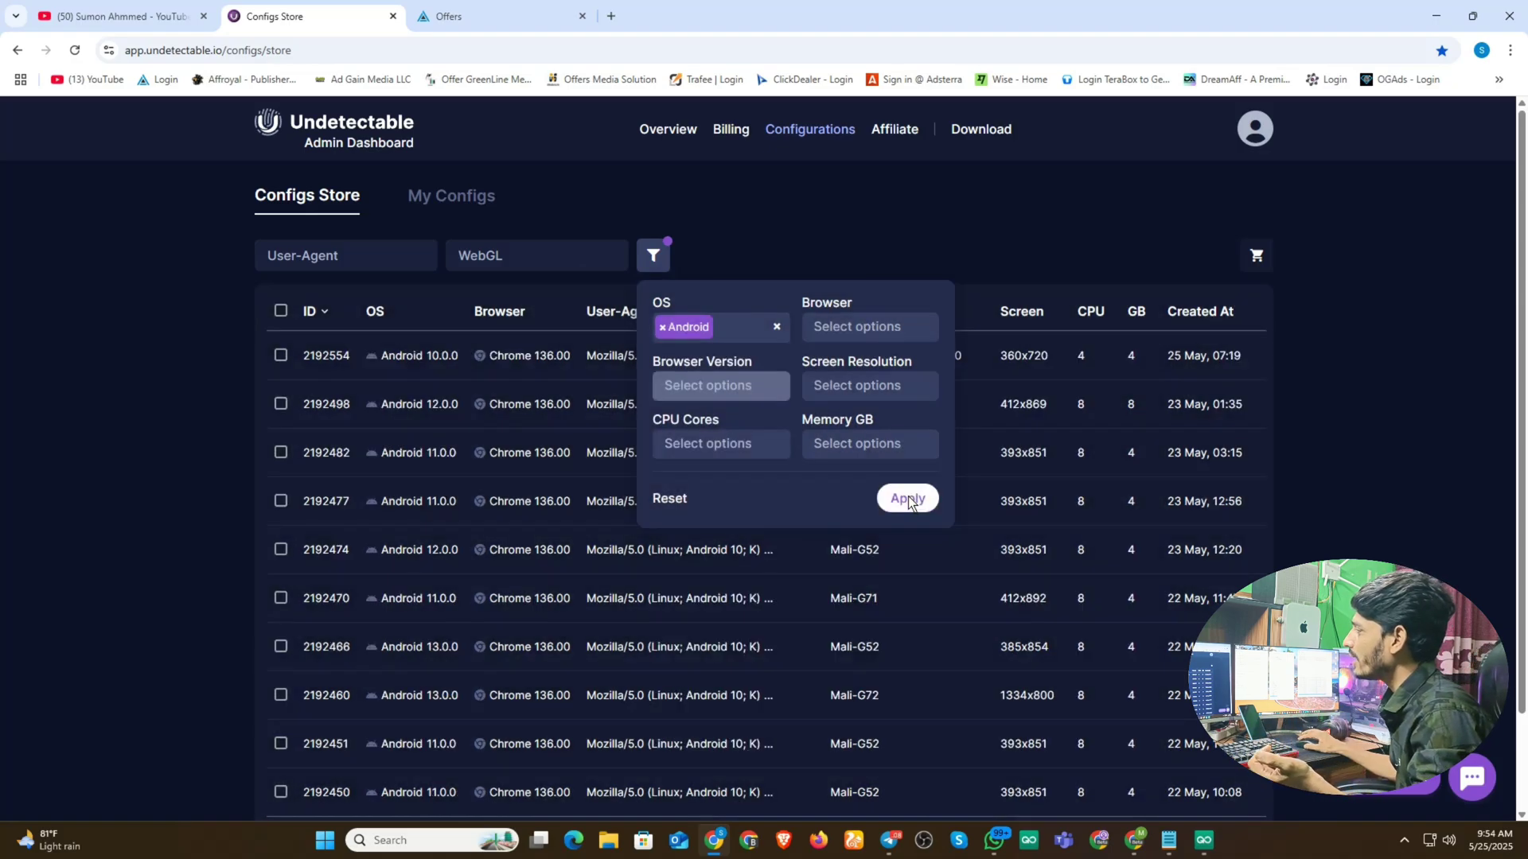
click(830, 207)
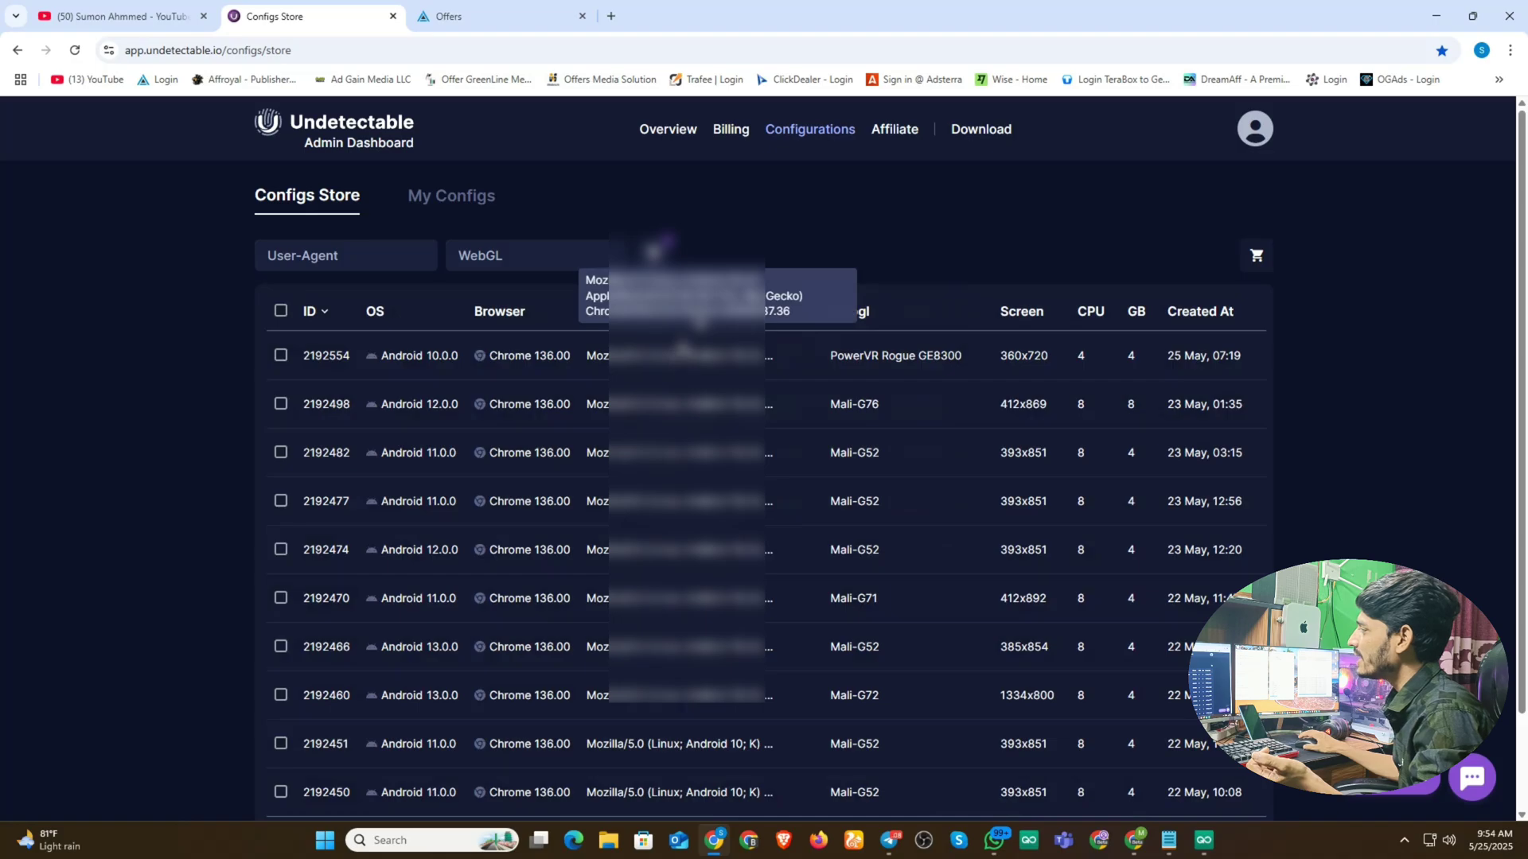
- Copy the first Android config's full user-agent string
scroll(1183, 750, down, 2)
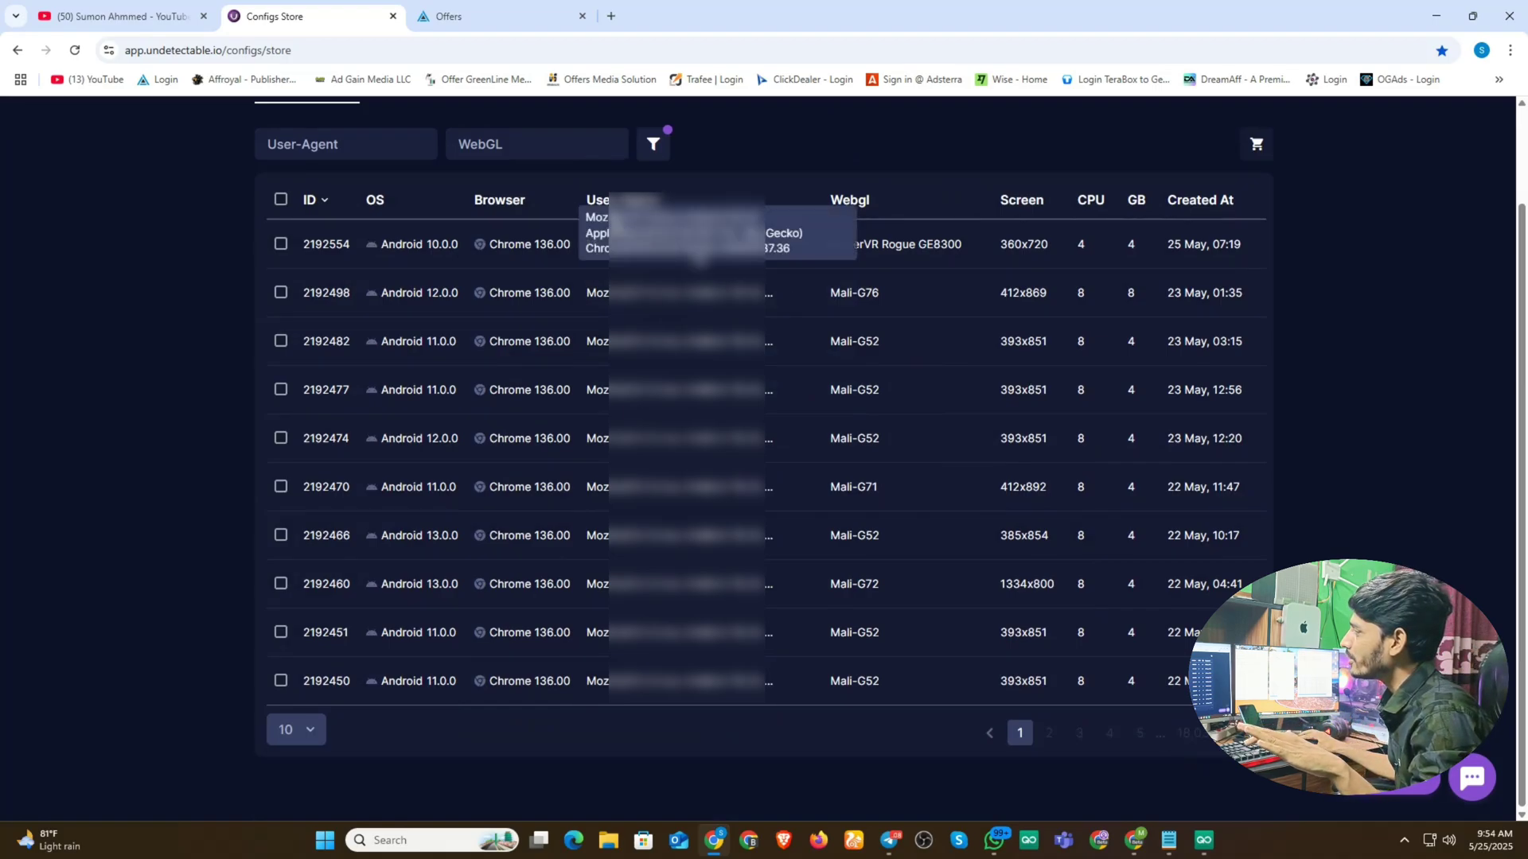
drag(589, 215, 794, 252)
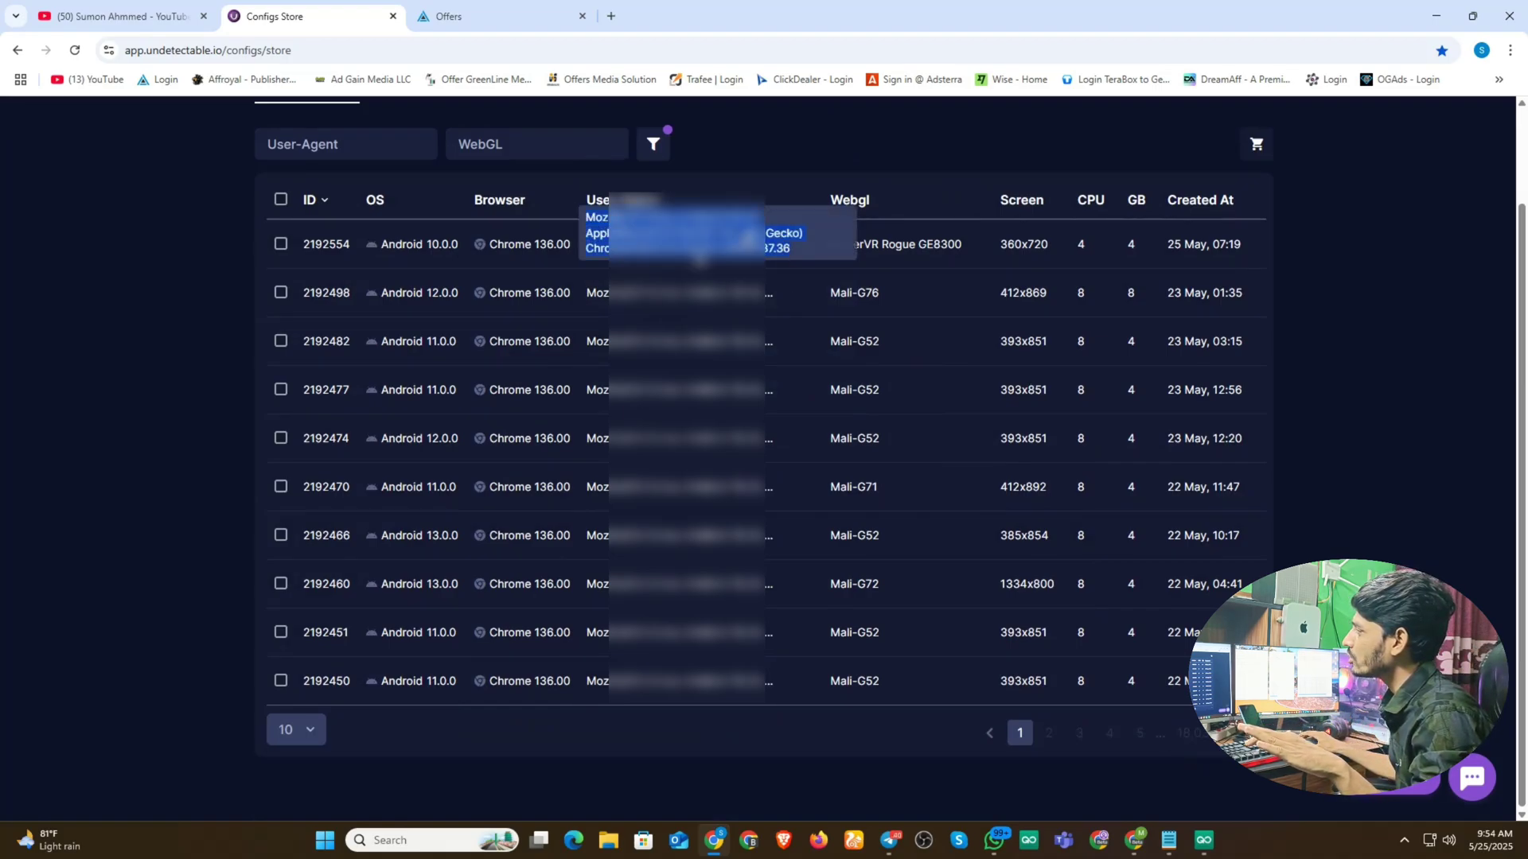
right_click(690, 216)
click(720, 236)
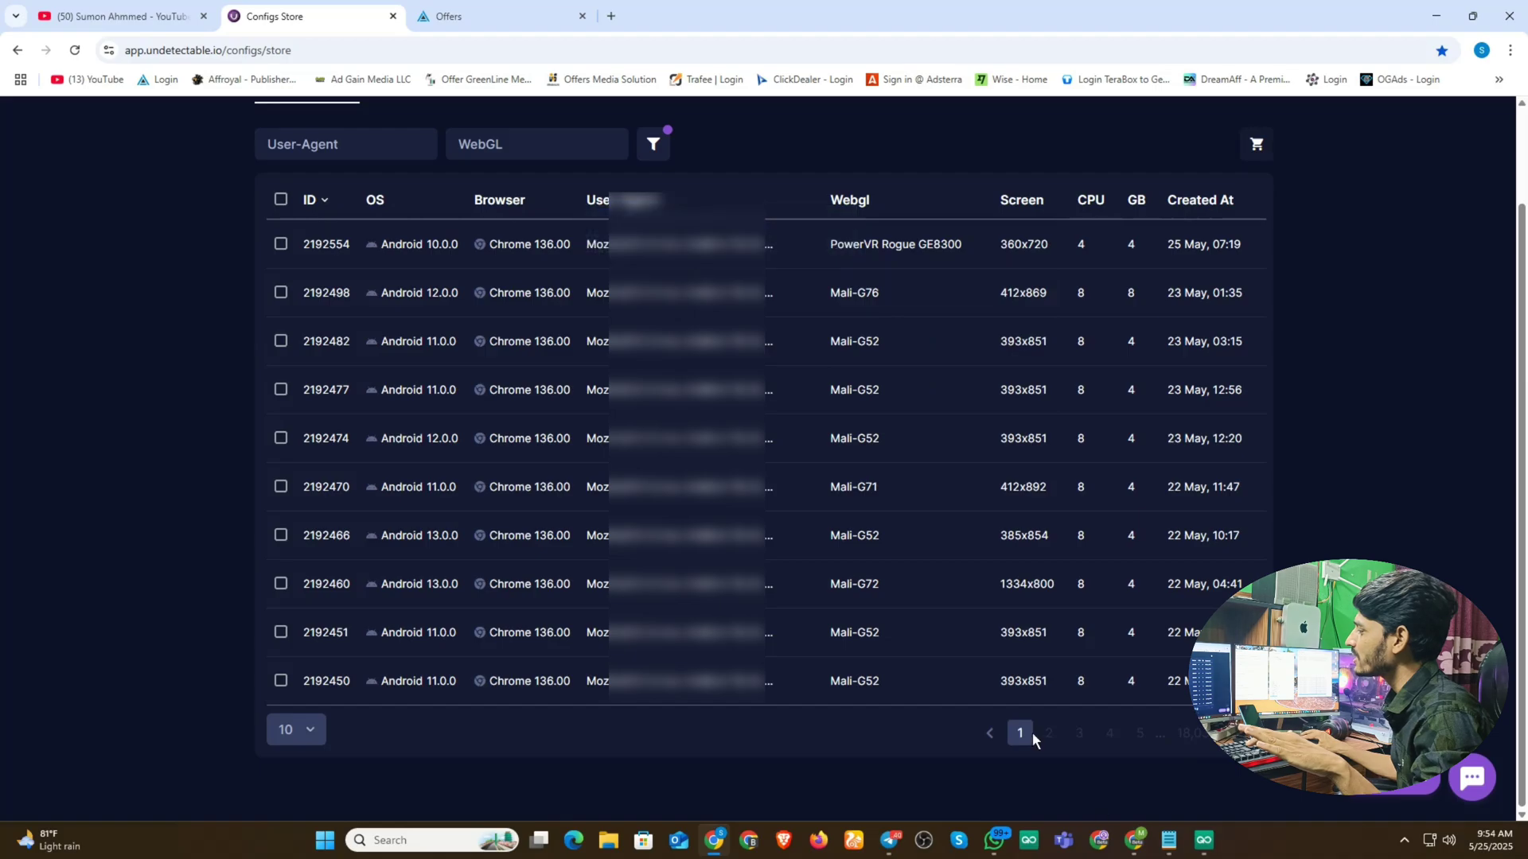
click(1203, 839)
- Replace profile 2's User-Agent with the copied Android Chrome 136 Mobile string
click(173, 410)
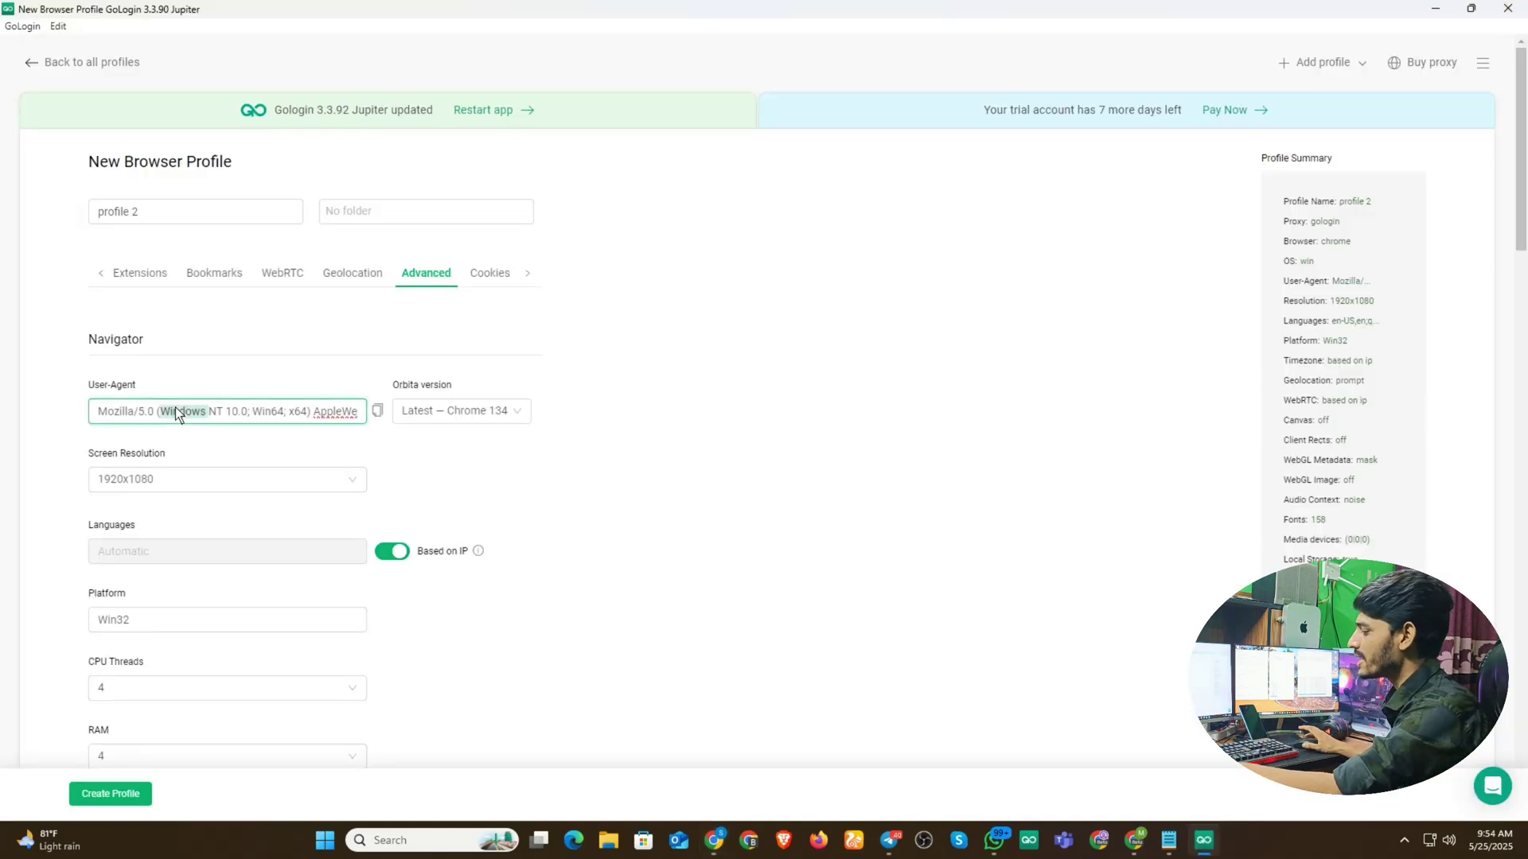
key(ctrl+a)
key(ctrl+v)
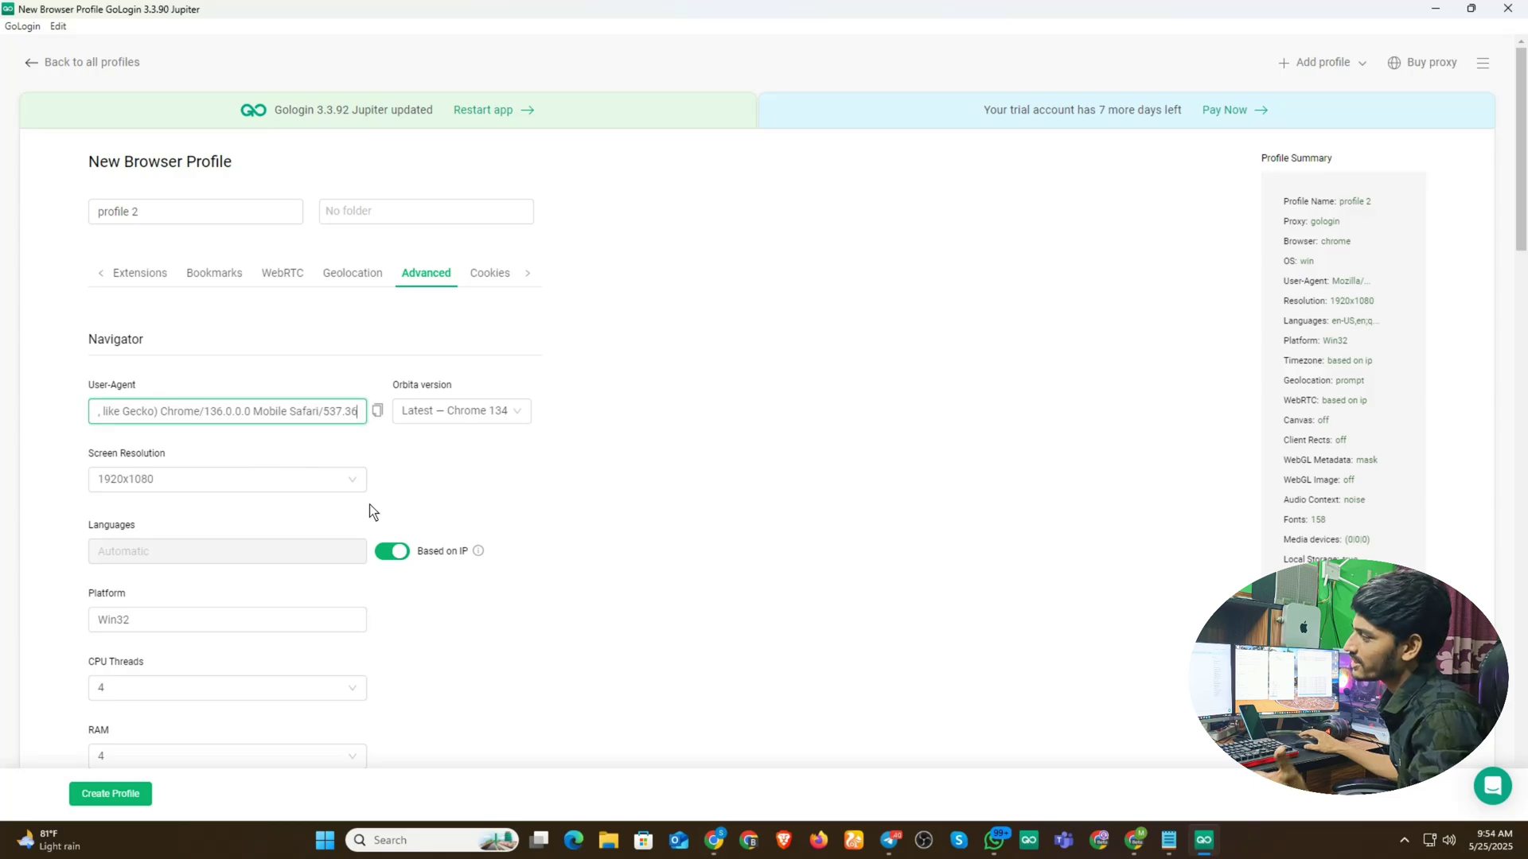
click(354, 268)
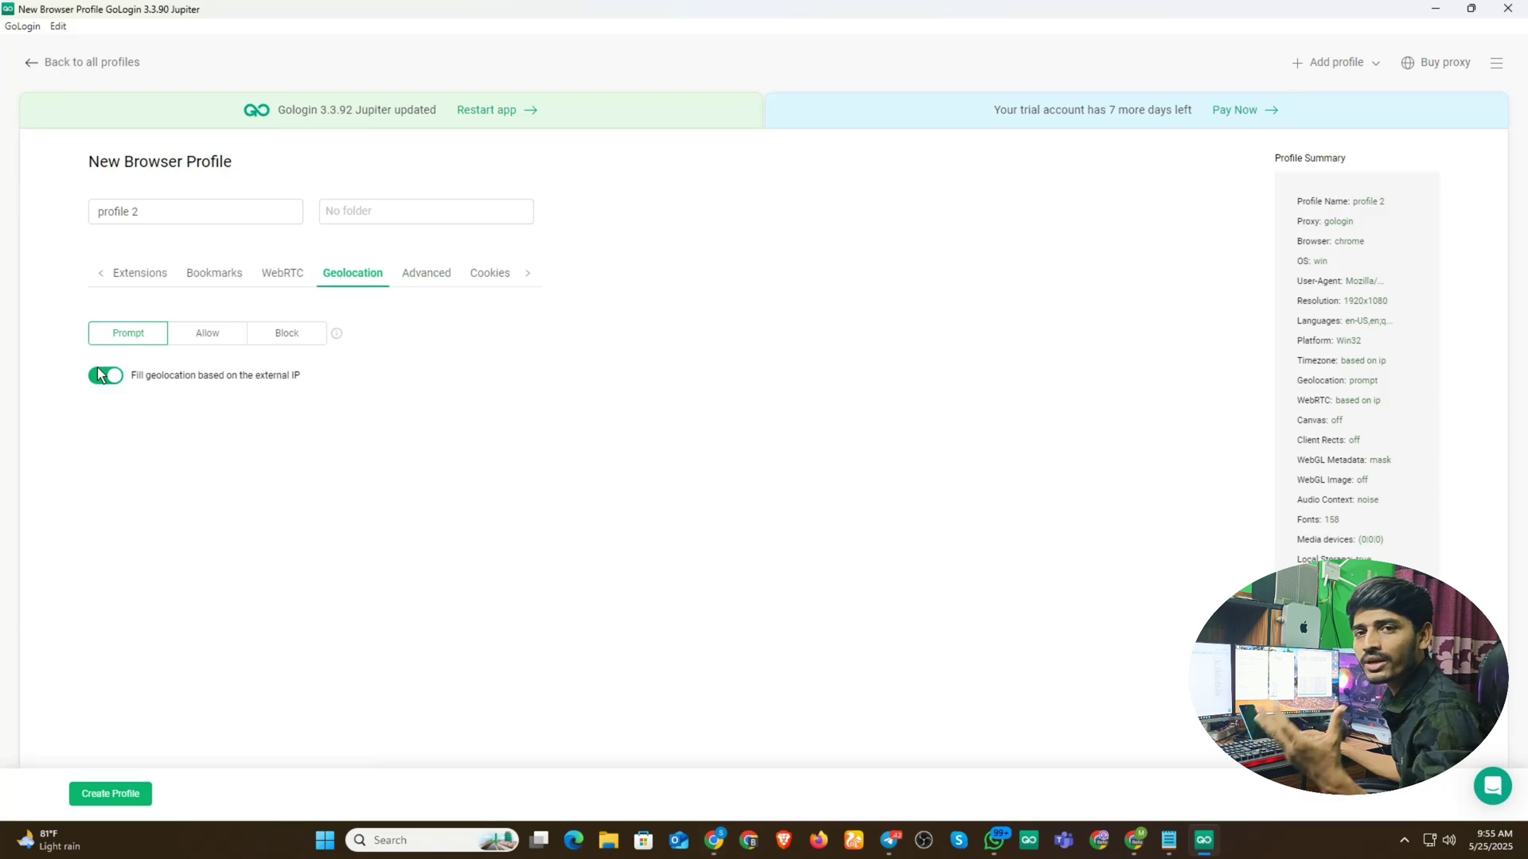
- Leave profile 2's geolocation requests on Prompt after trying Allow and Block
click(227, 340)
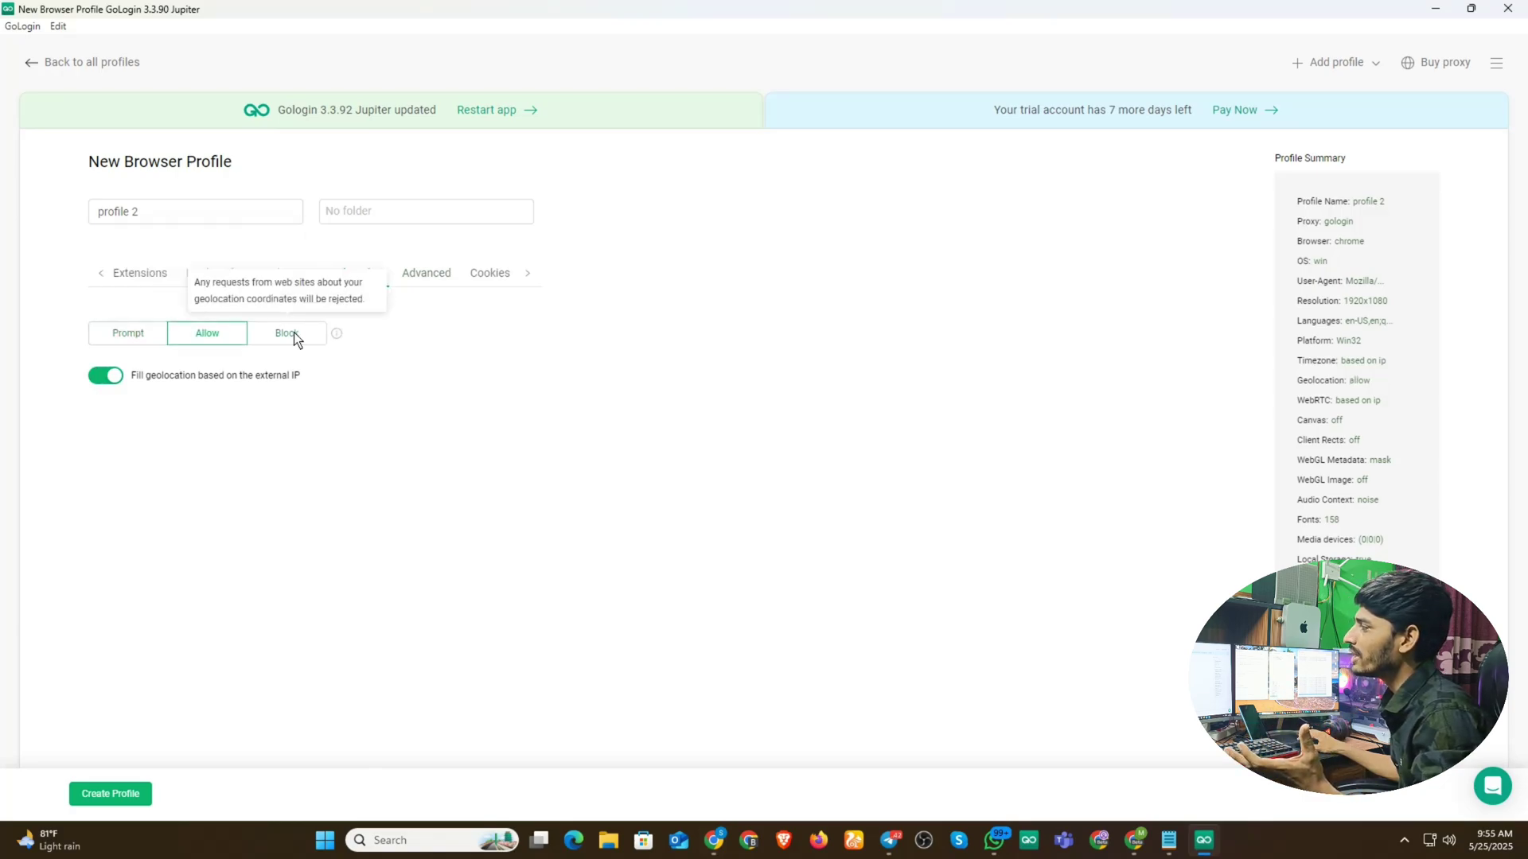
click(291, 332)
click(142, 340)
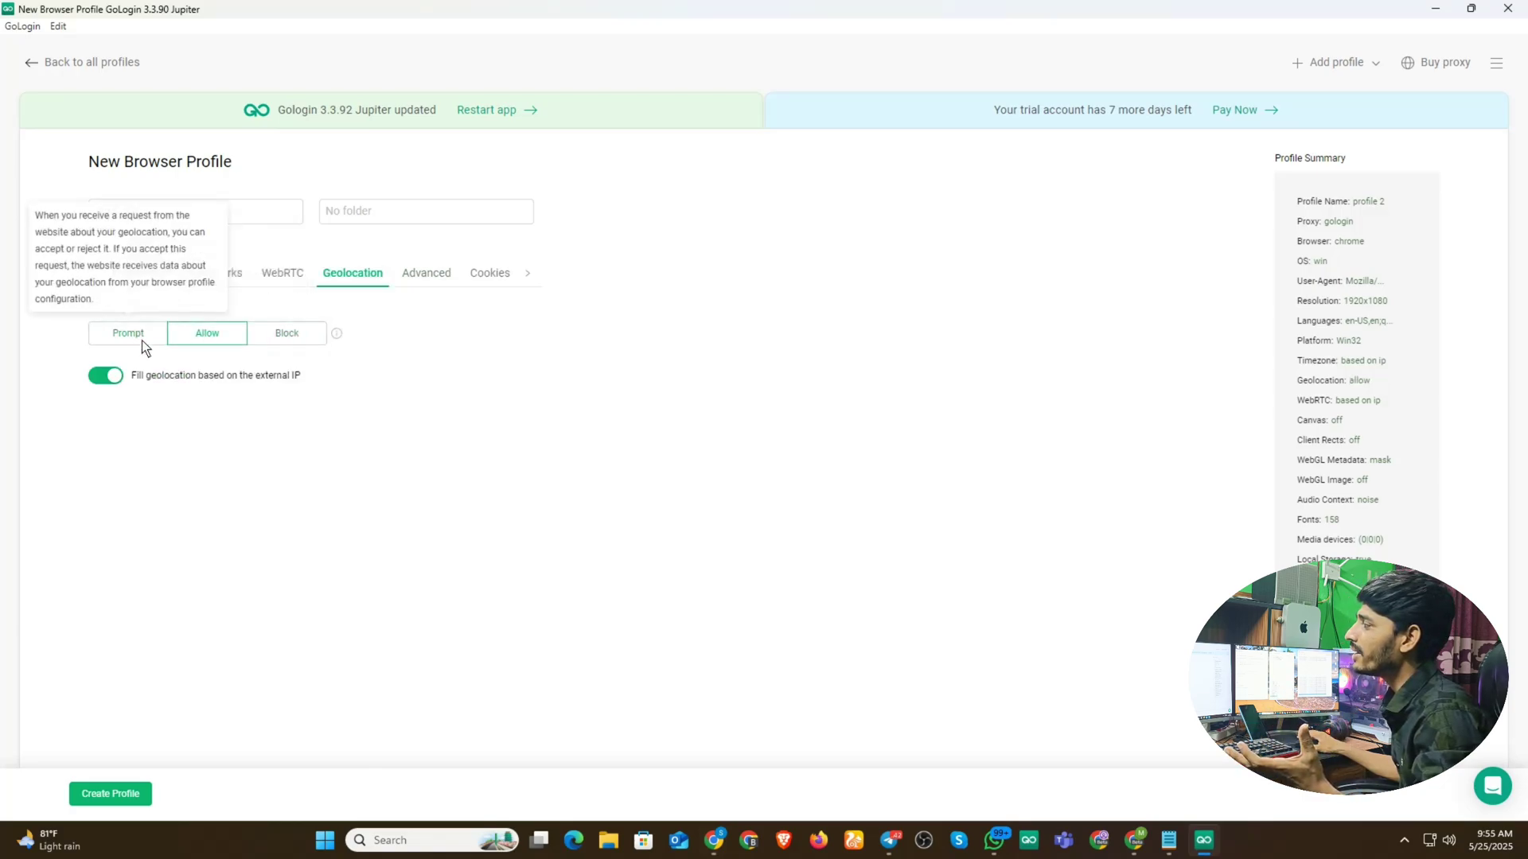
click(283, 272)
click(211, 273)
click(99, 275)
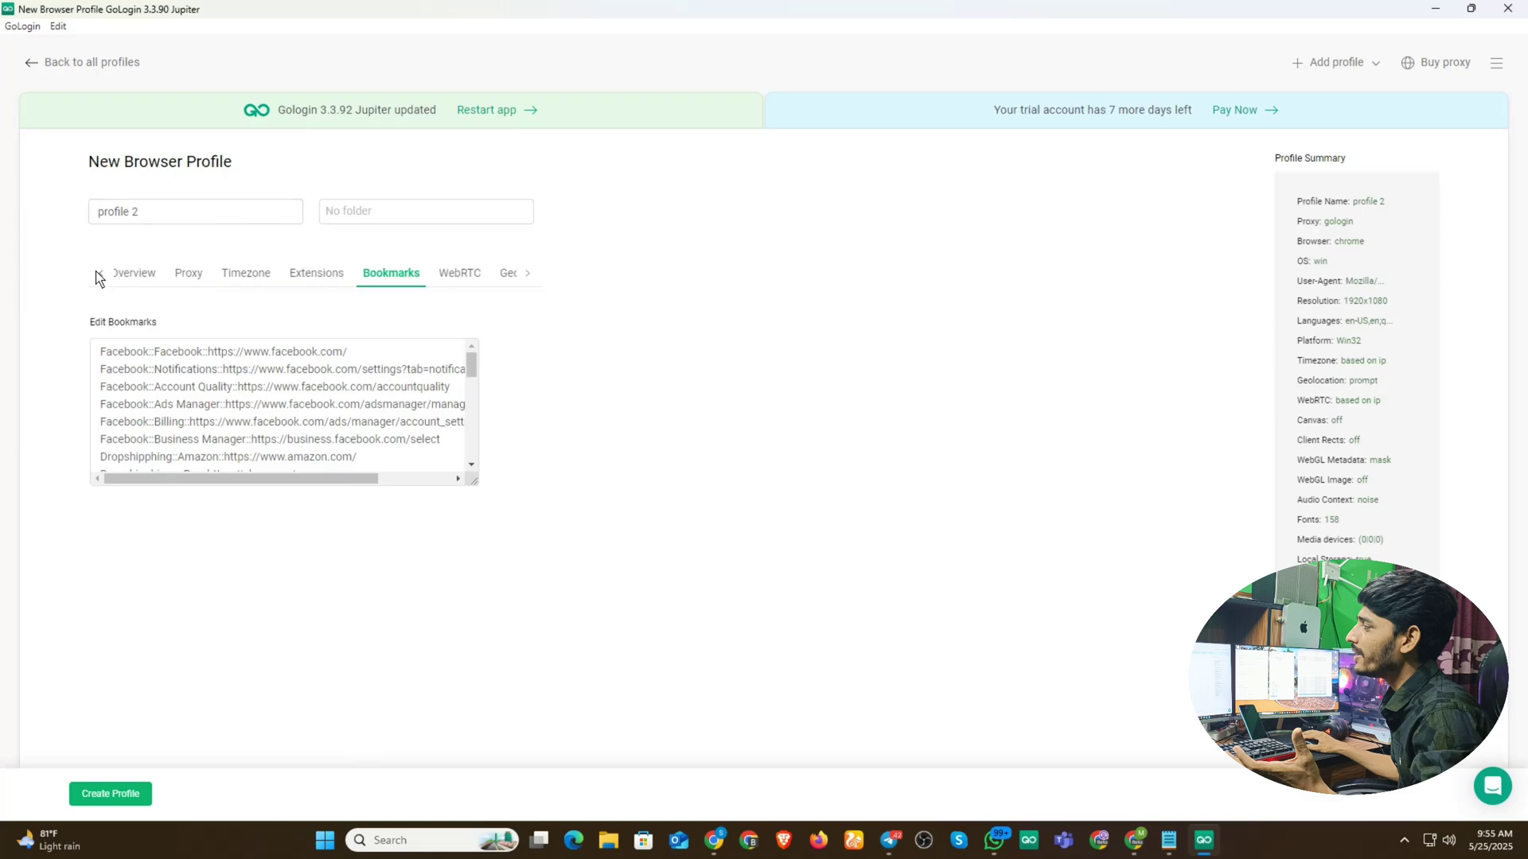
- Set profile 2's operating system to Android on the Overview tab
click(198, 273)
click(270, 275)
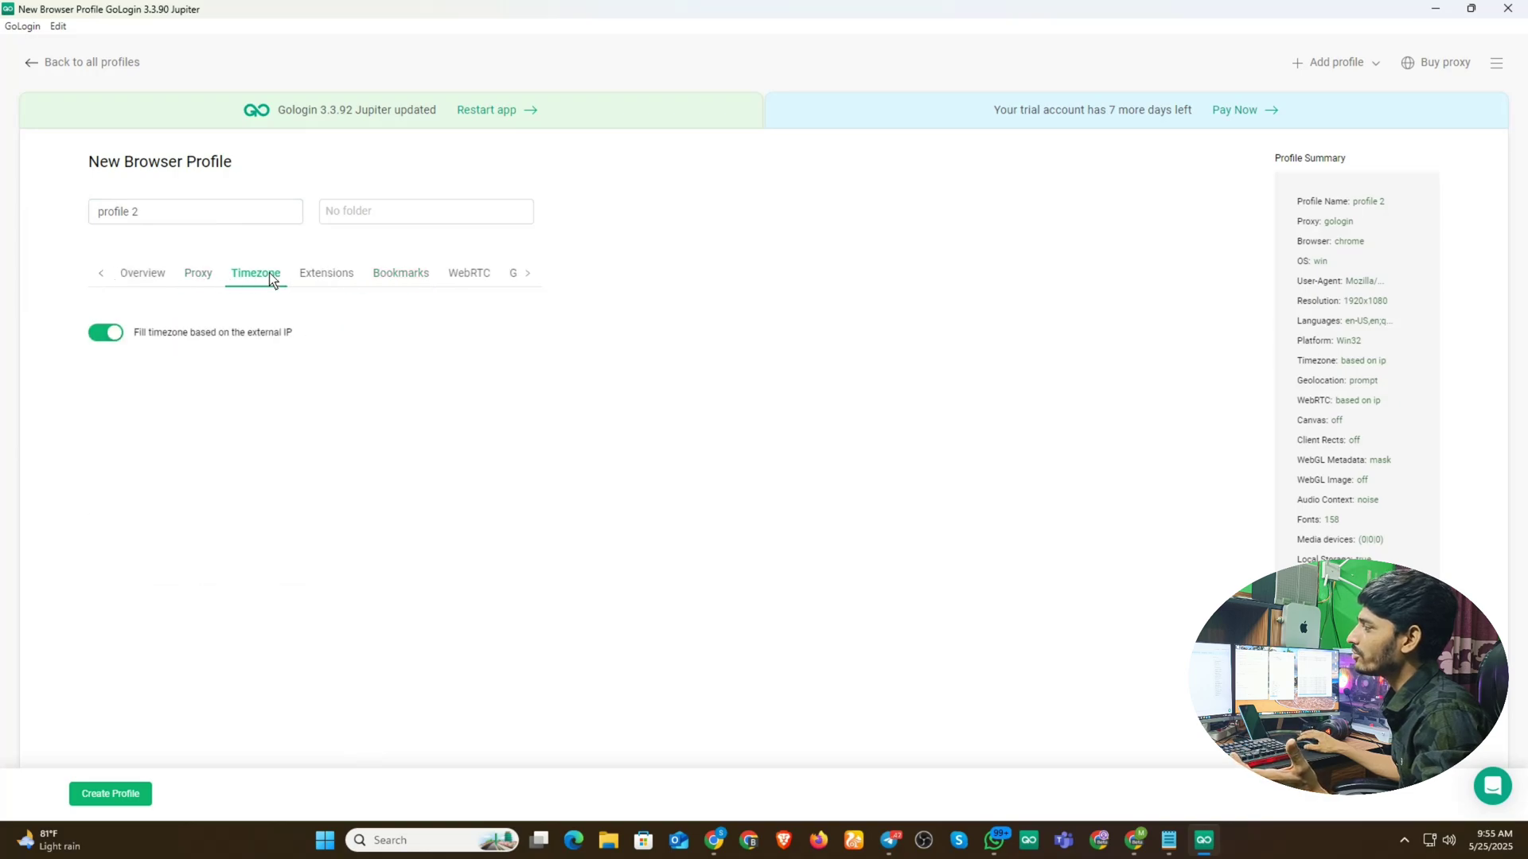
click(332, 271)
click(404, 276)
click(468, 274)
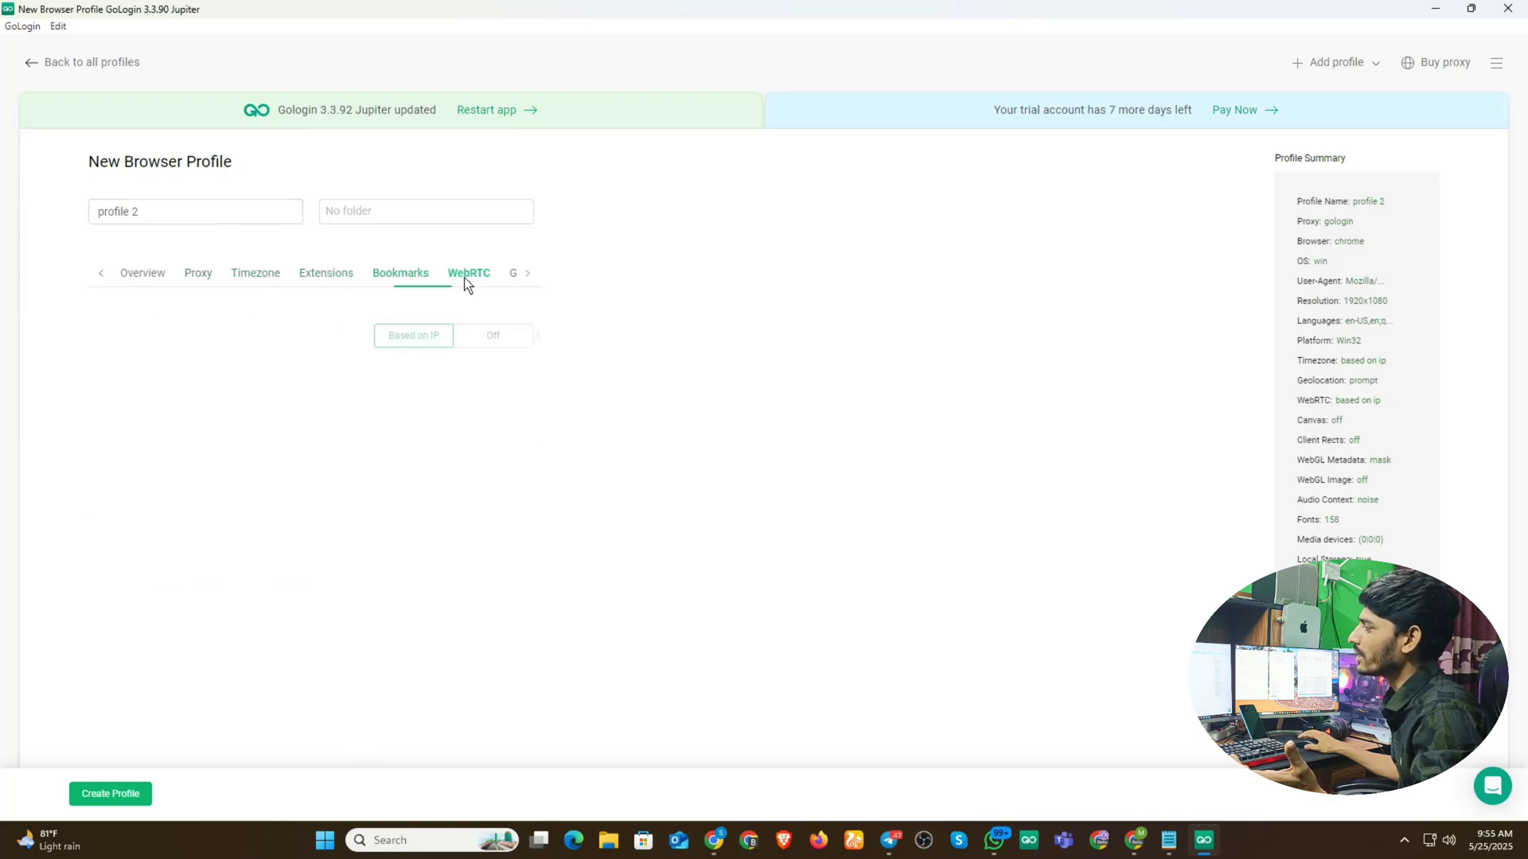
click(141, 274)
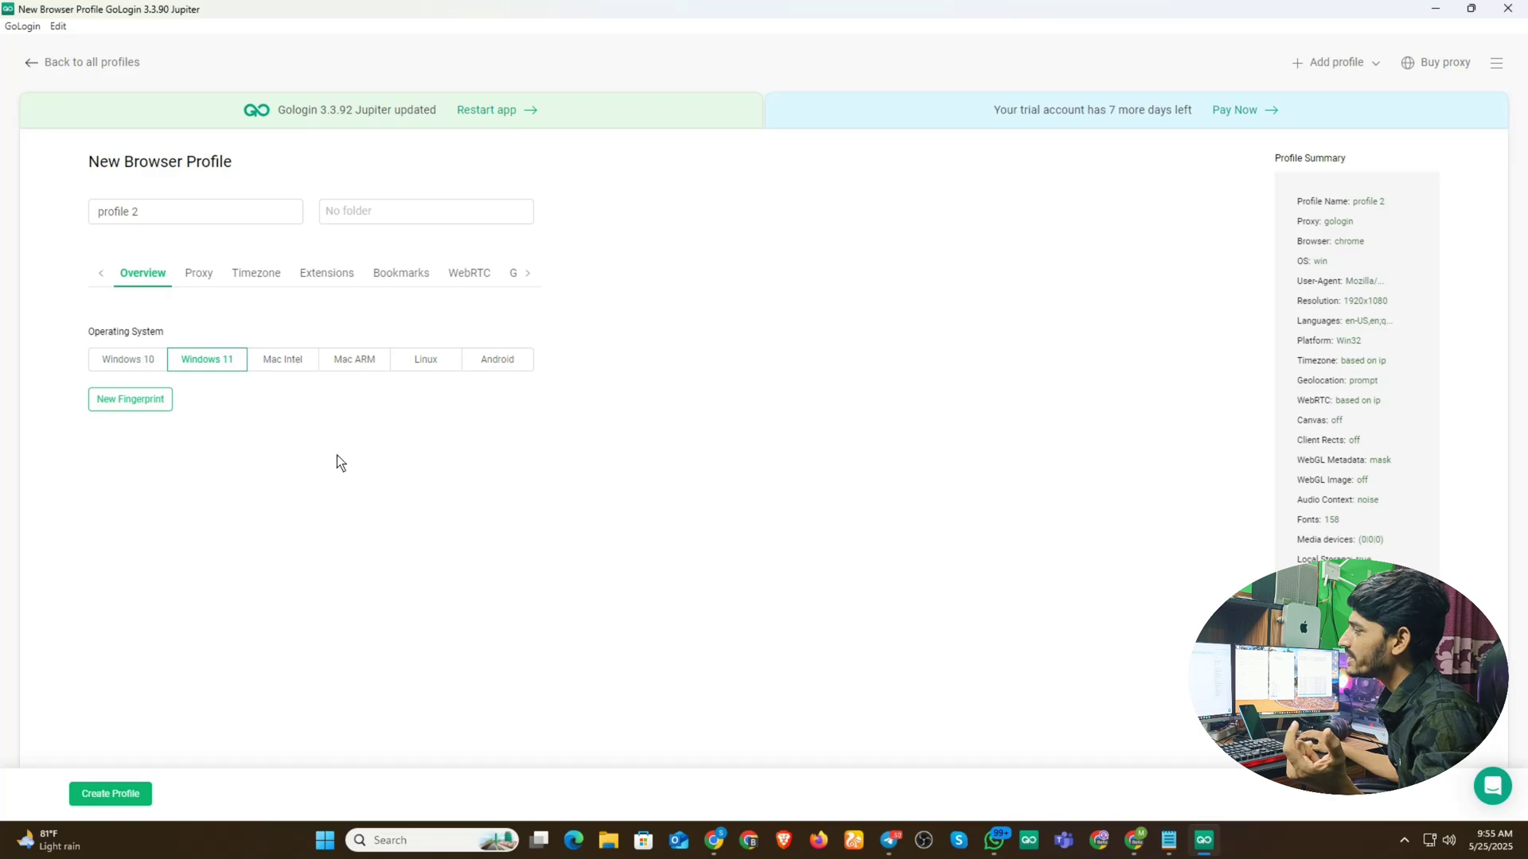
click(505, 365)
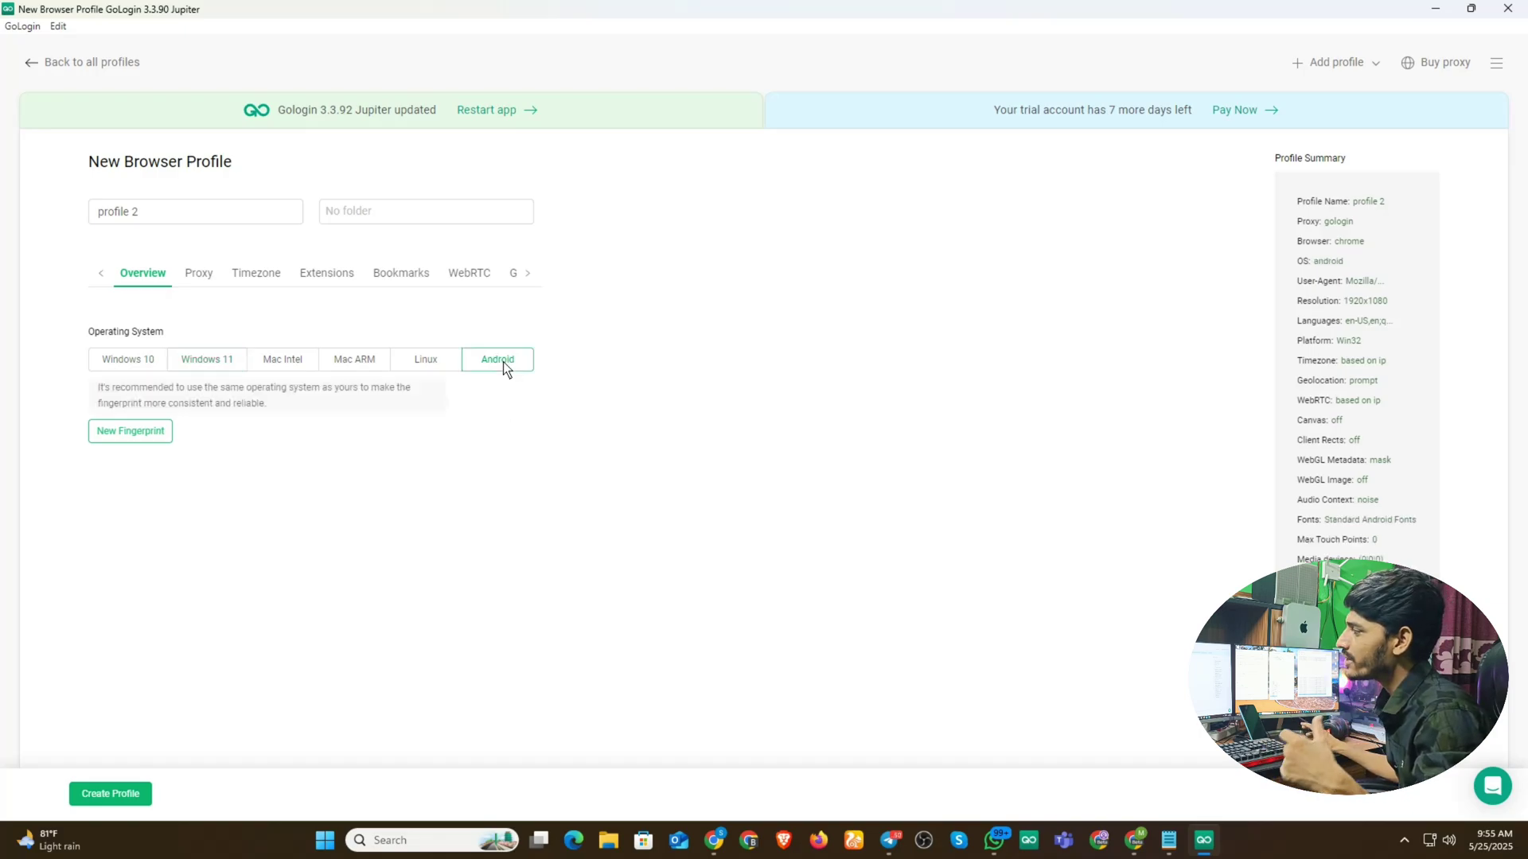
click(188, 275)
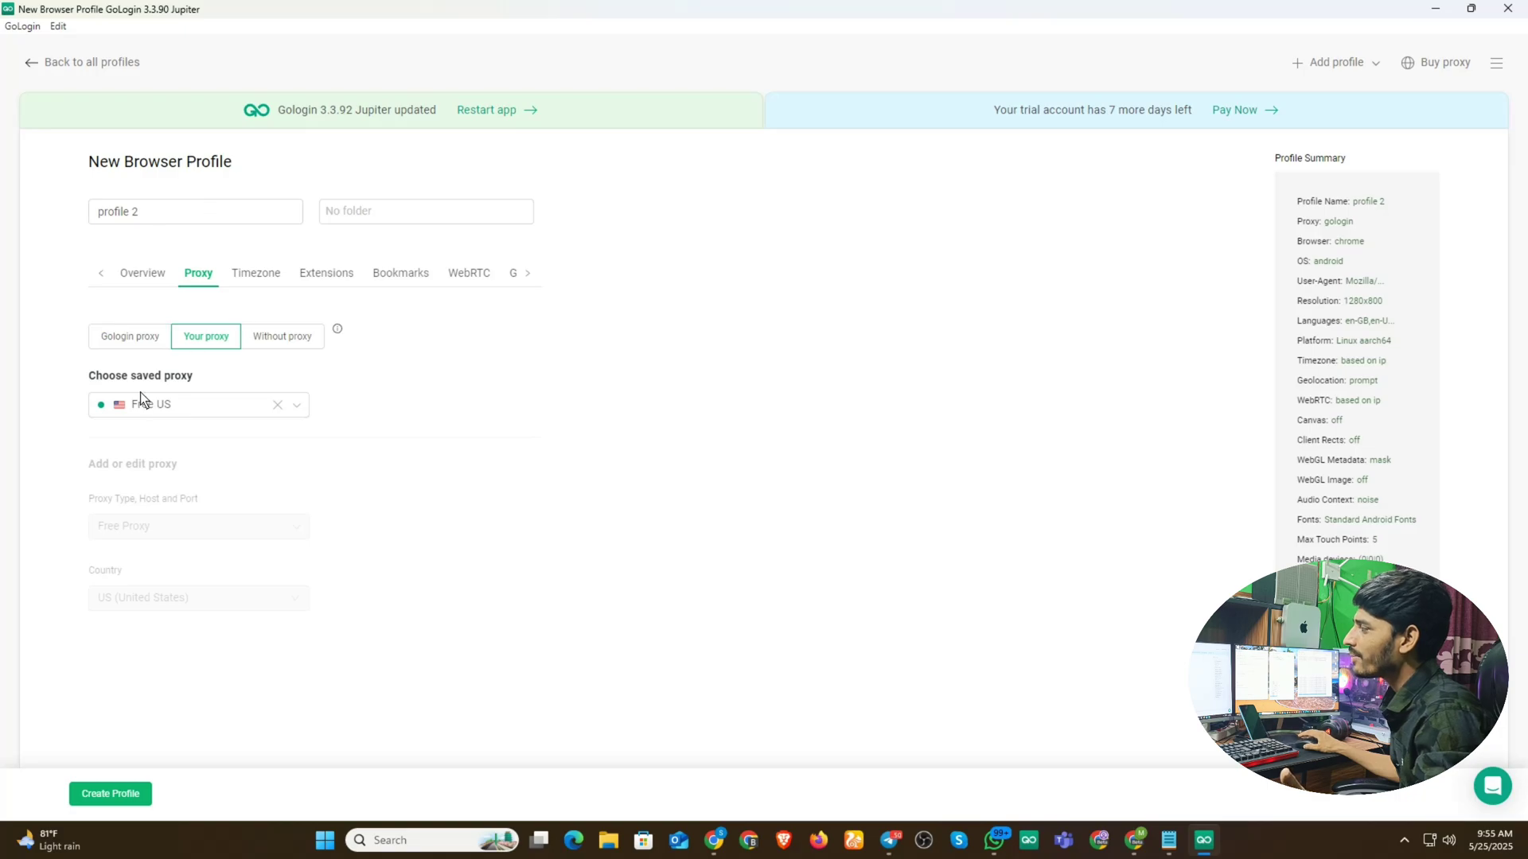
- Save profile 2, run it, and bring its browser window forward
click(104, 794)
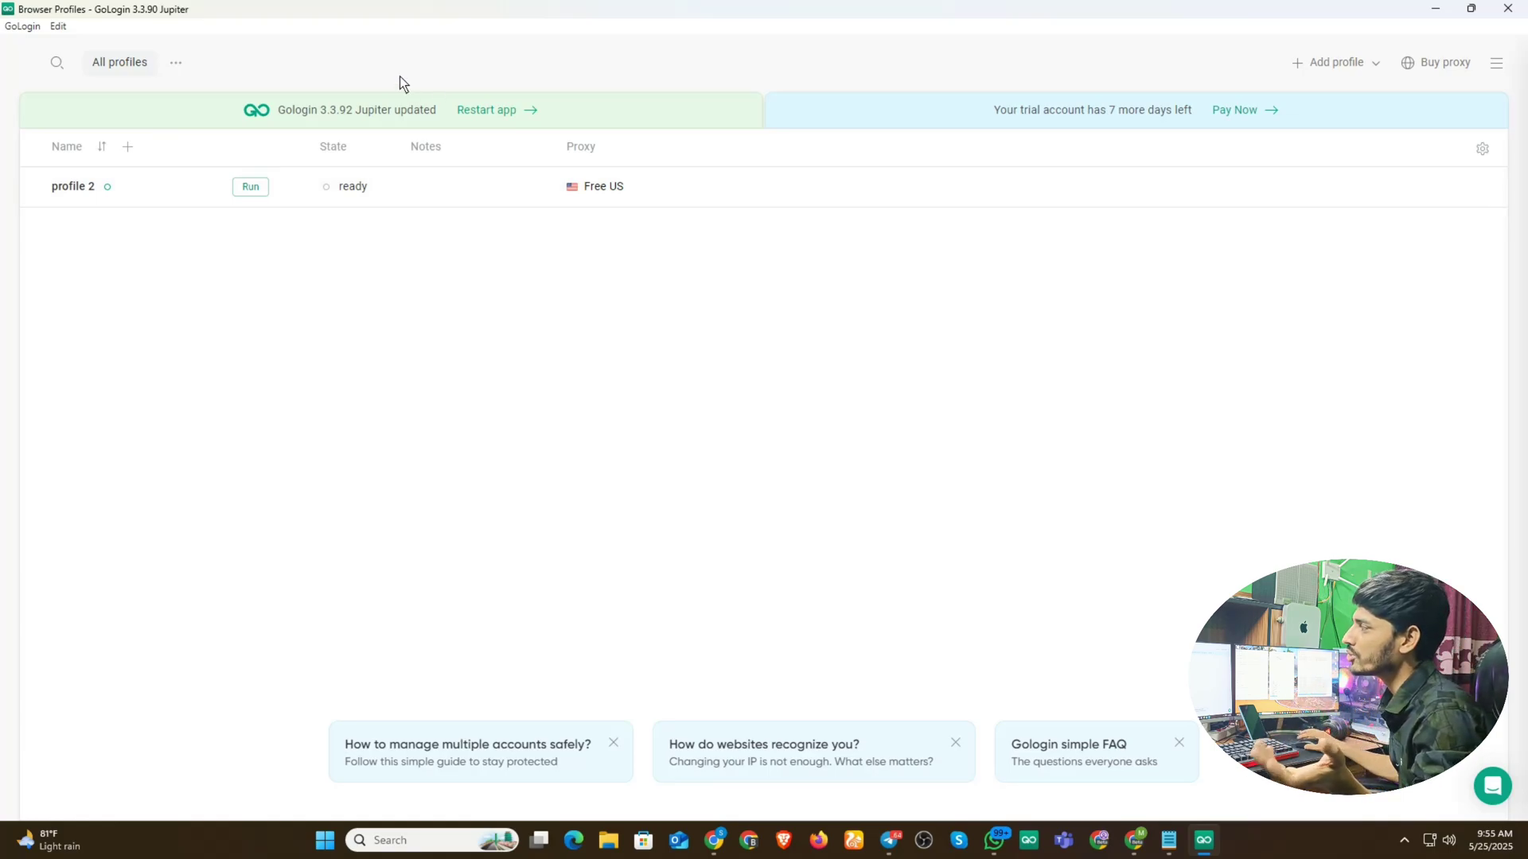
click(246, 188)
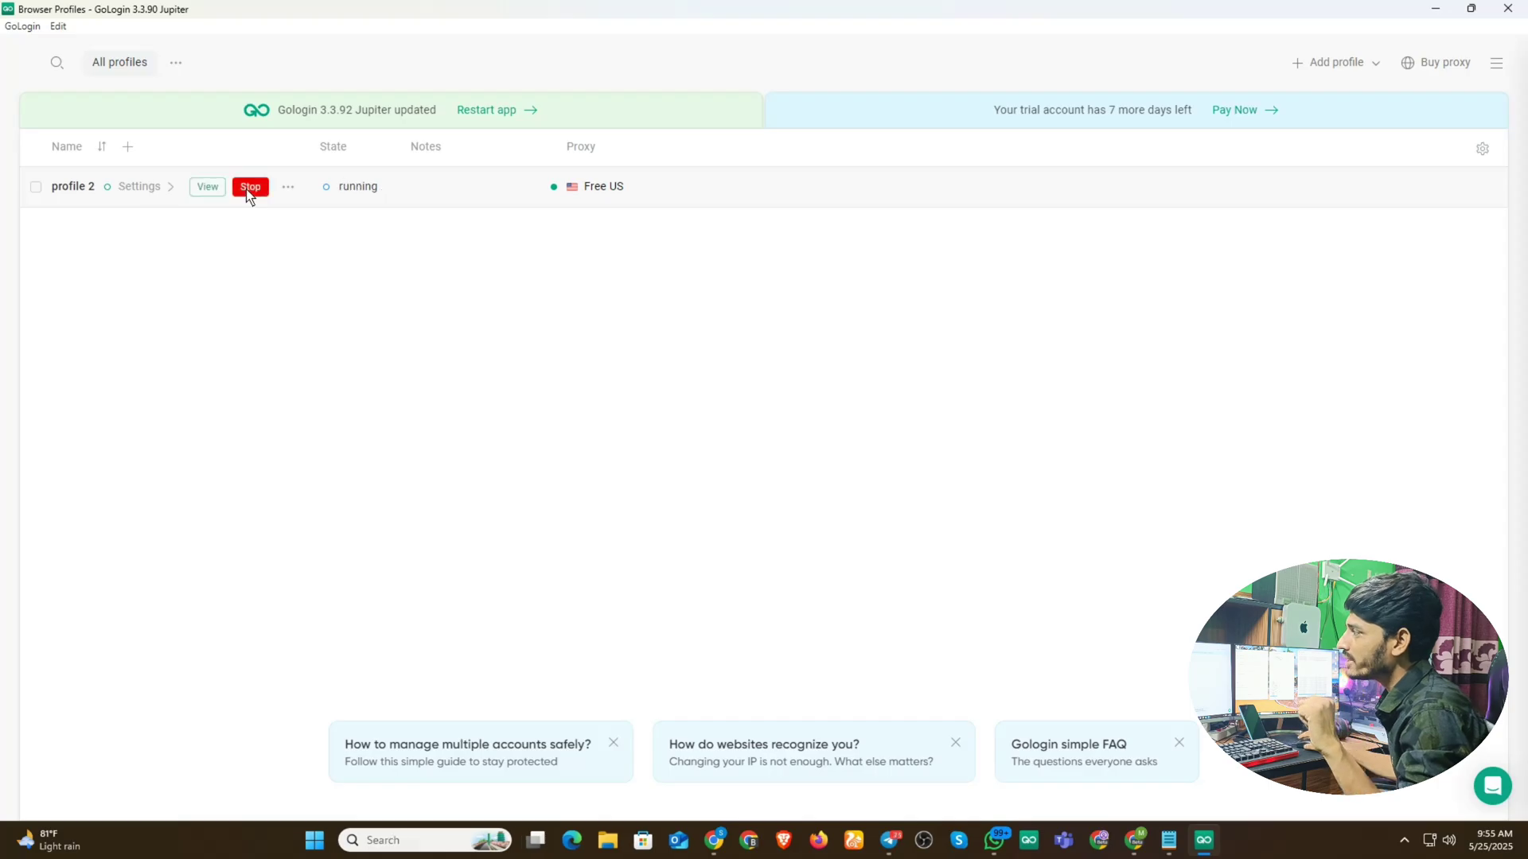
click(207, 187)
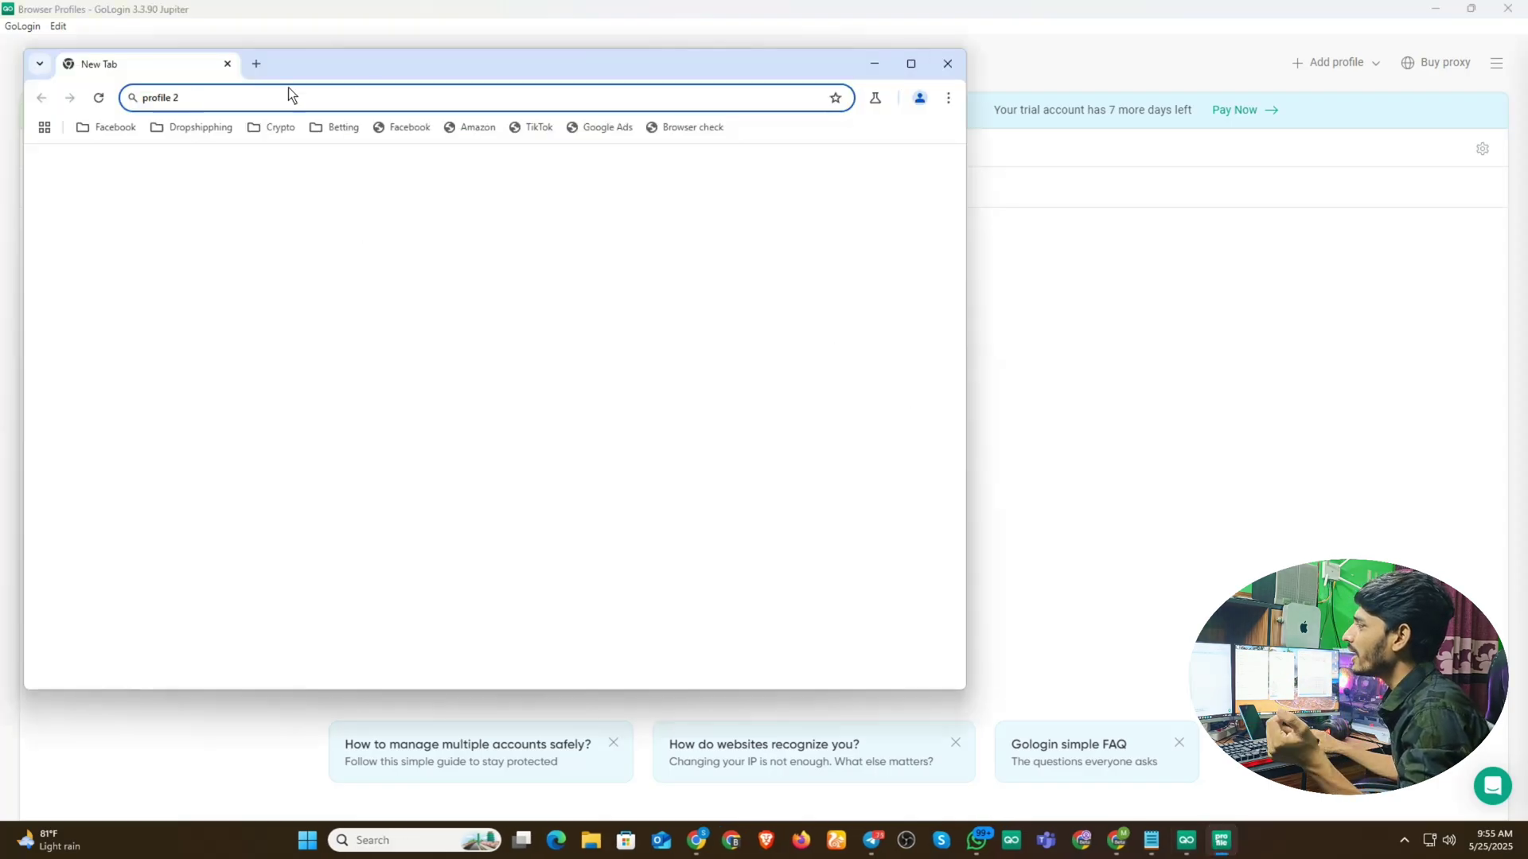
- Load whoer.net full-screen to confirm Android, Chrome 134.0 and IP 50.116.17.172
click(251, 102)
text(who)
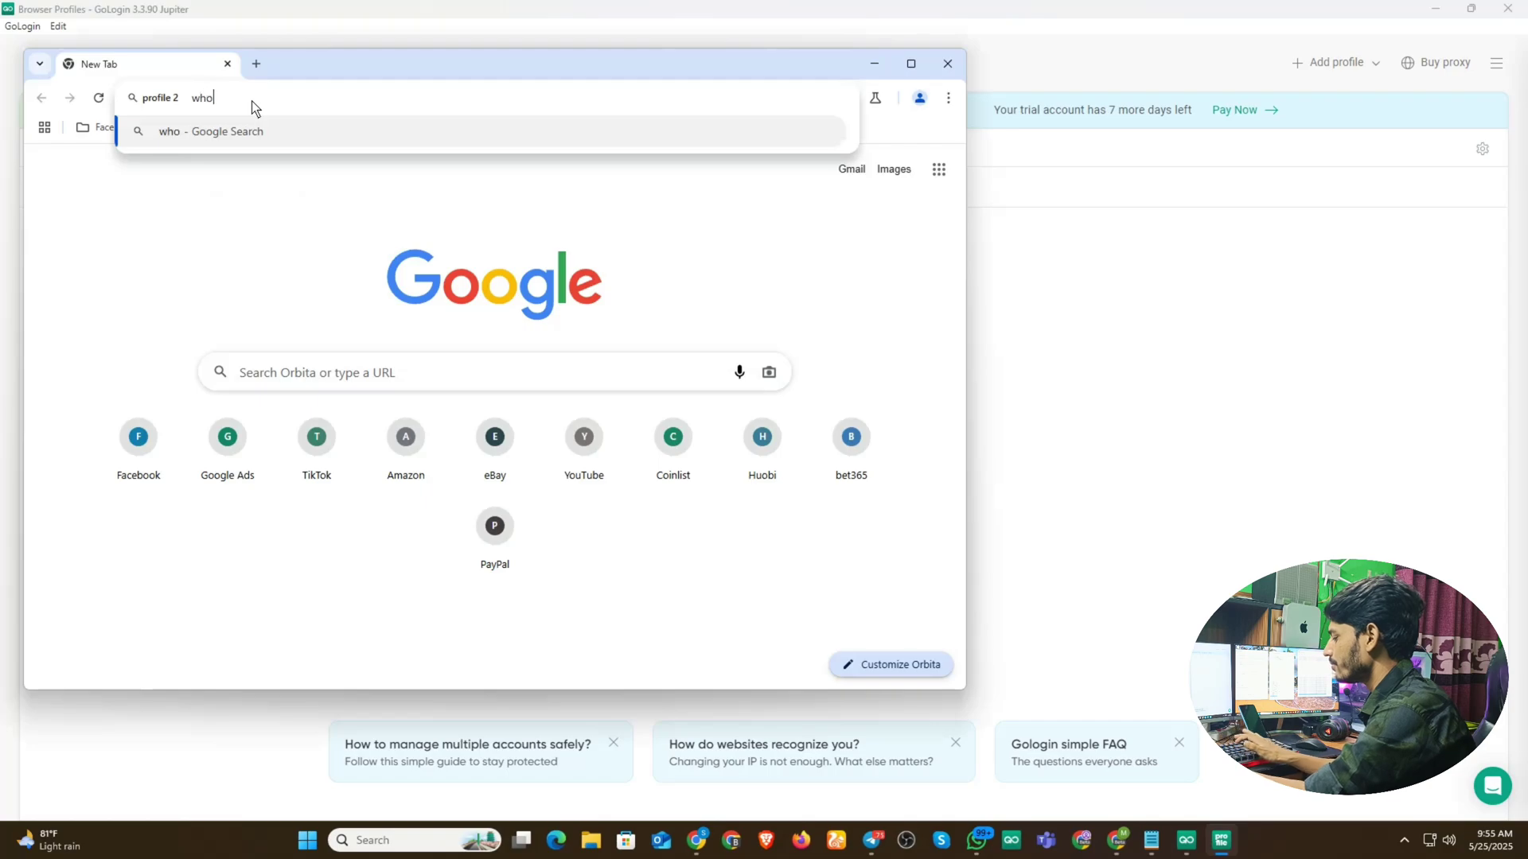
text(er.n)
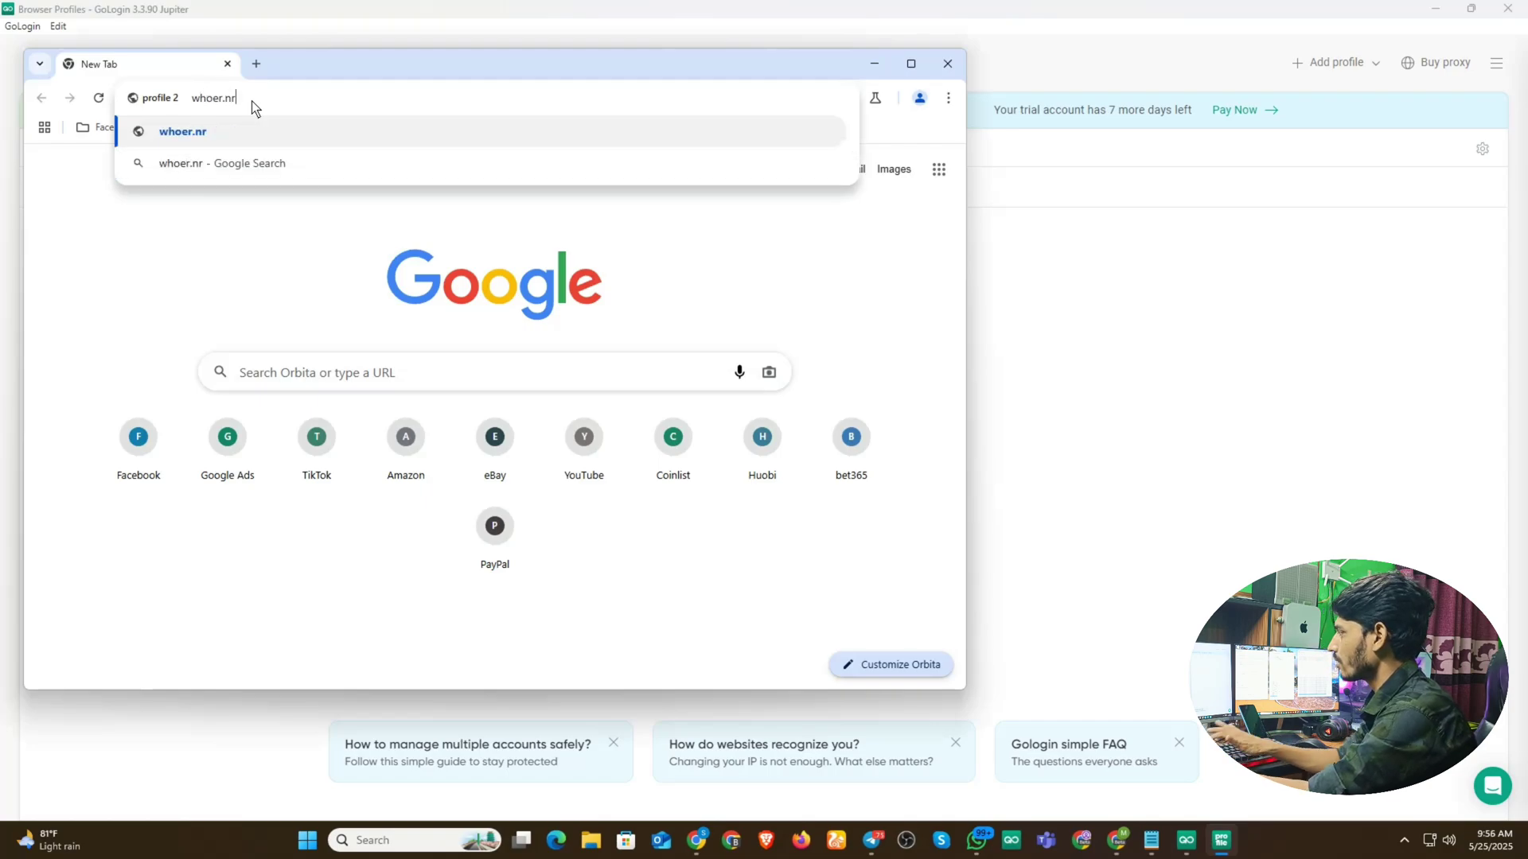
text(et)
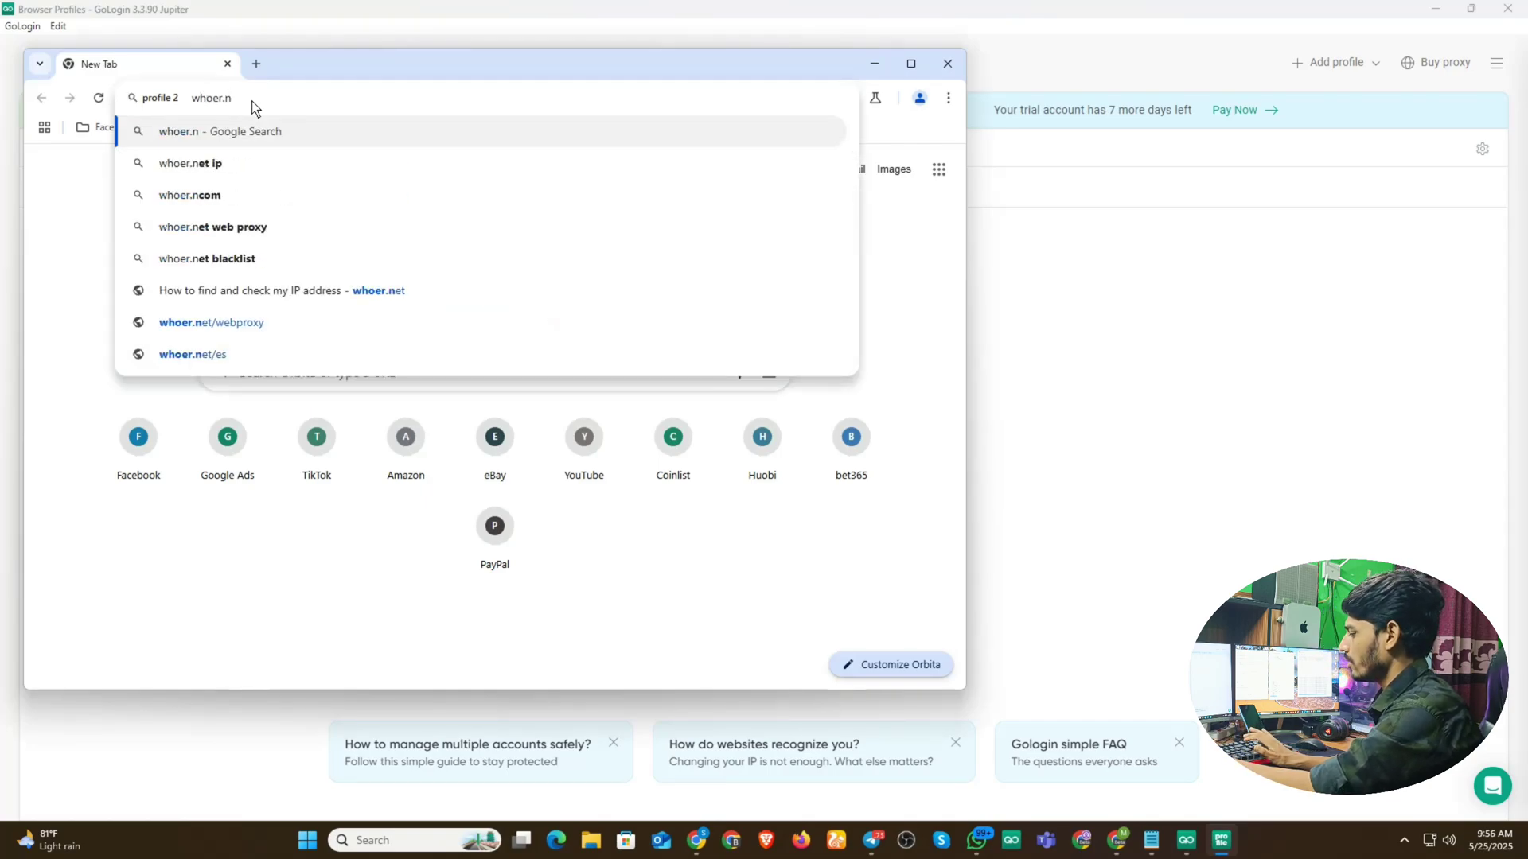
key(Return)
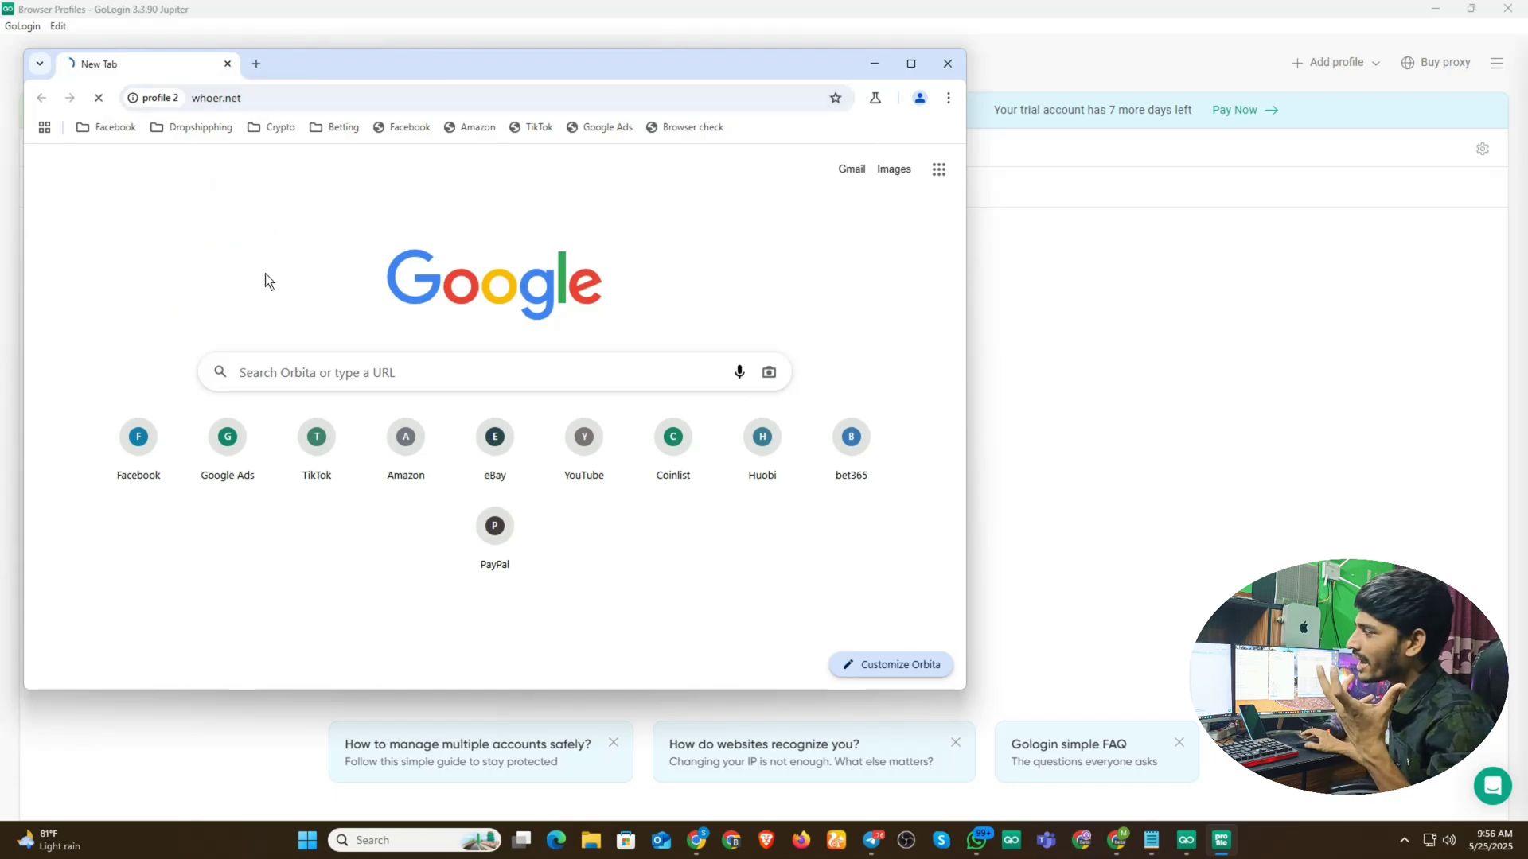
click(912, 65)
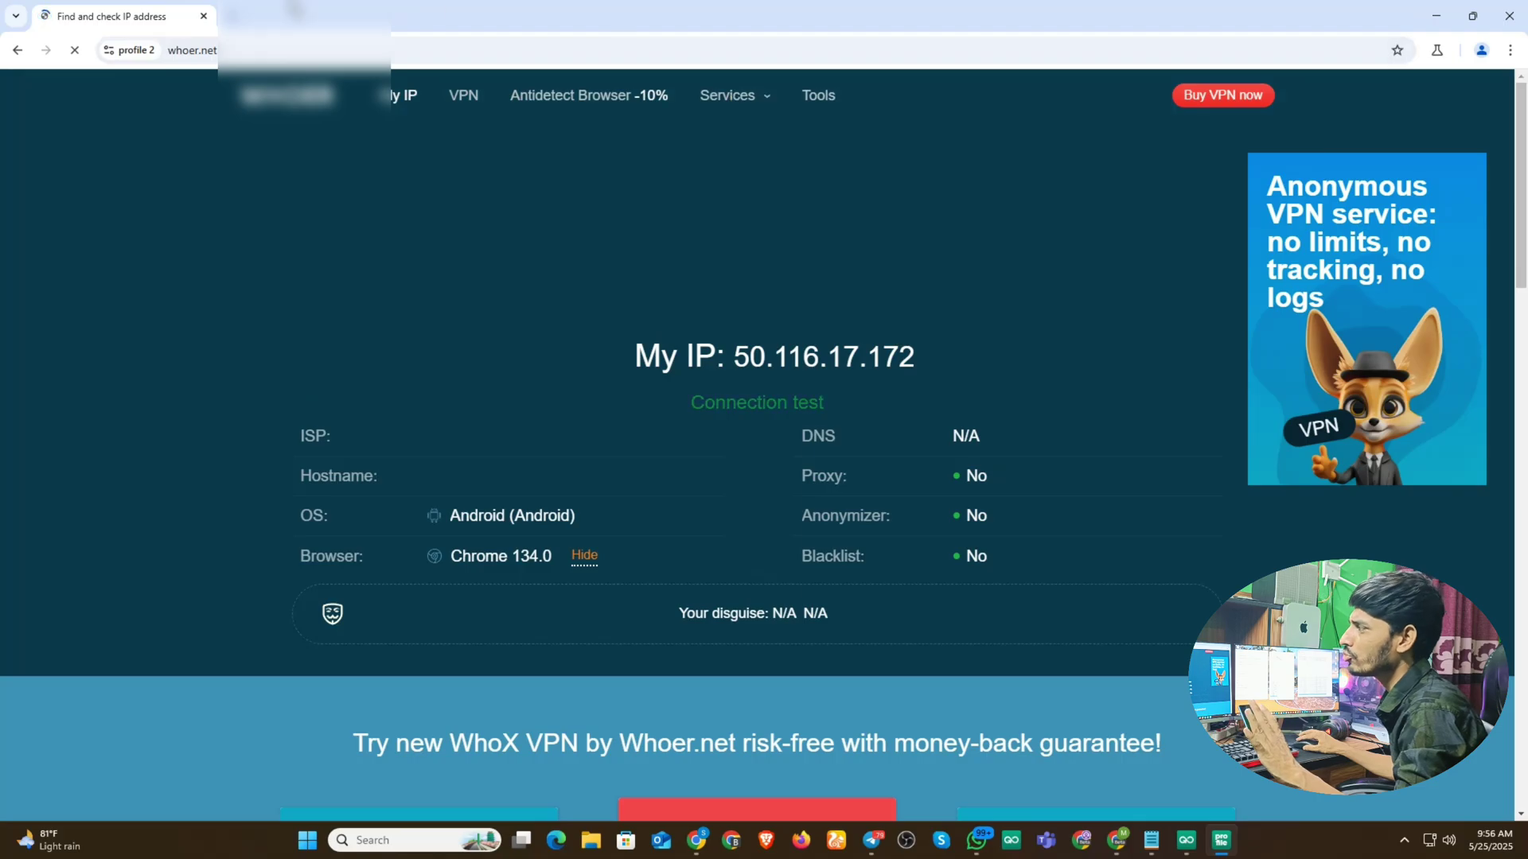
- Open the saved AdBlueMedia register link in a fresh tab and look over the blank form
click(232, 16)
click(204, 16)
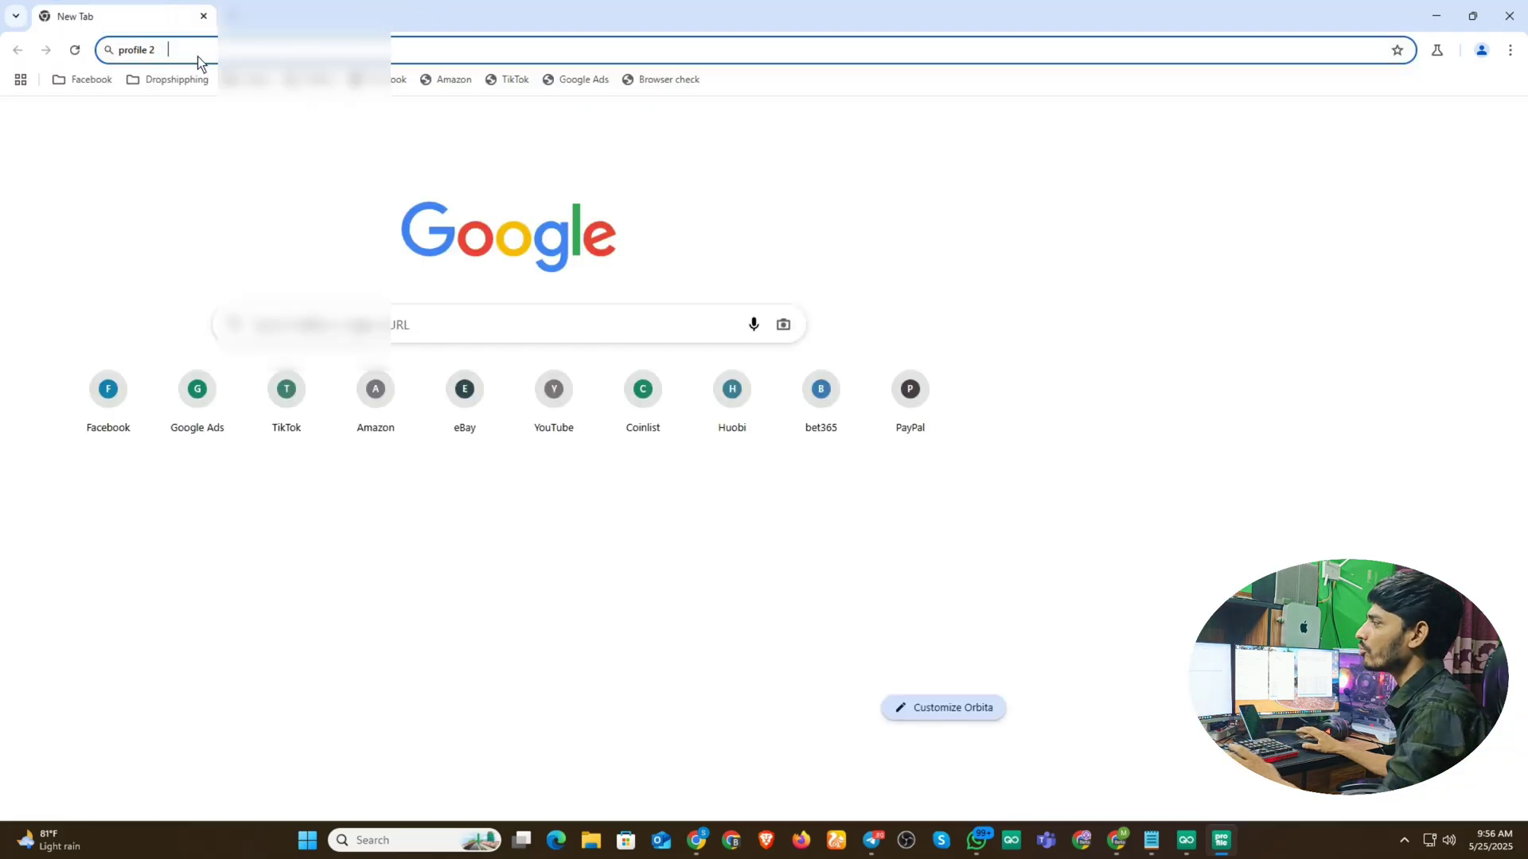
click(200, 58)
key(super+v)
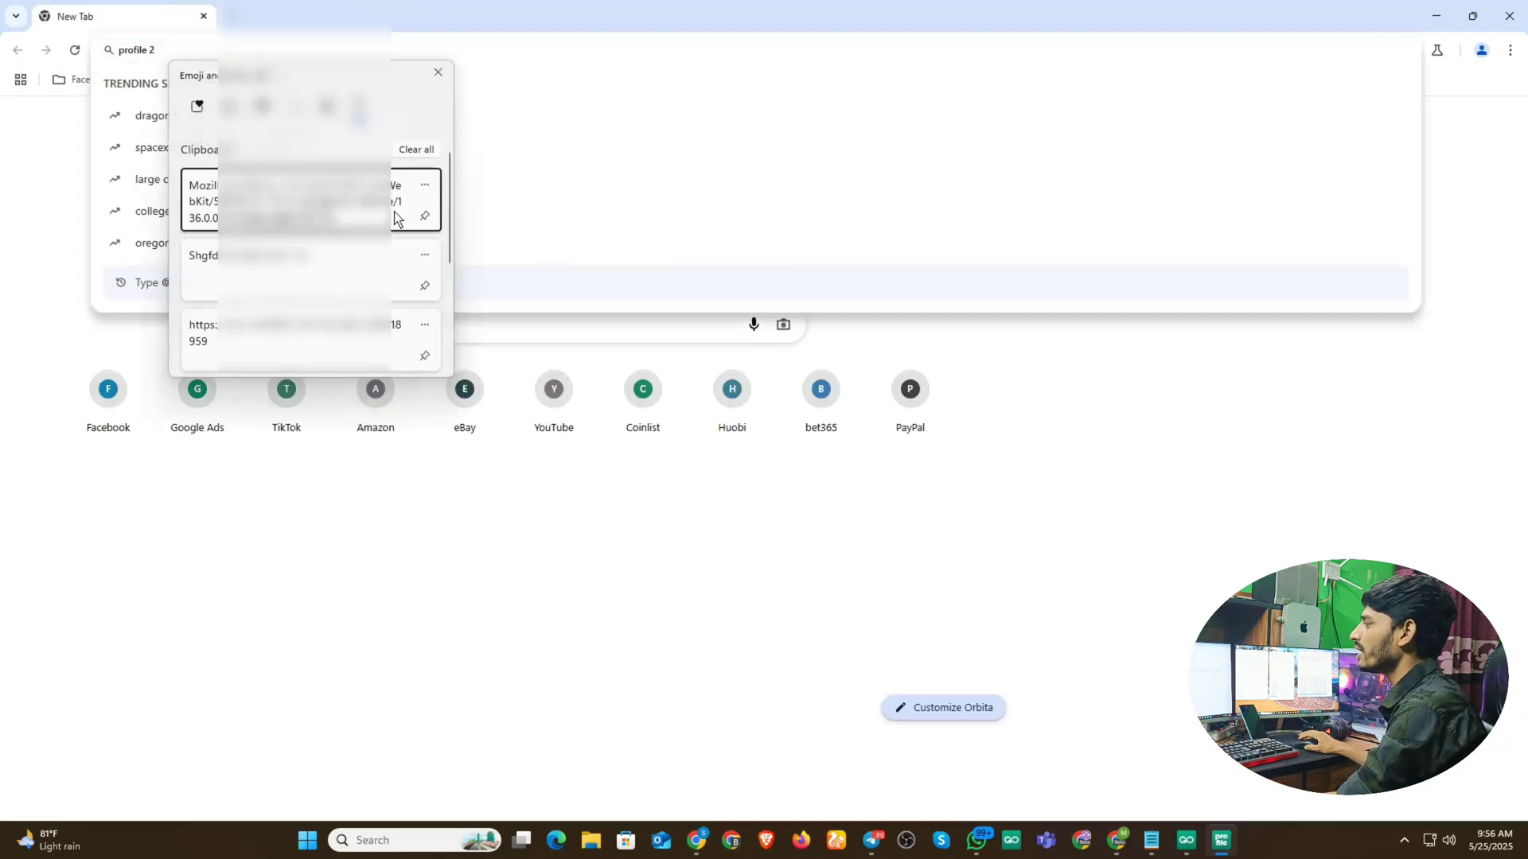
click(287, 334)
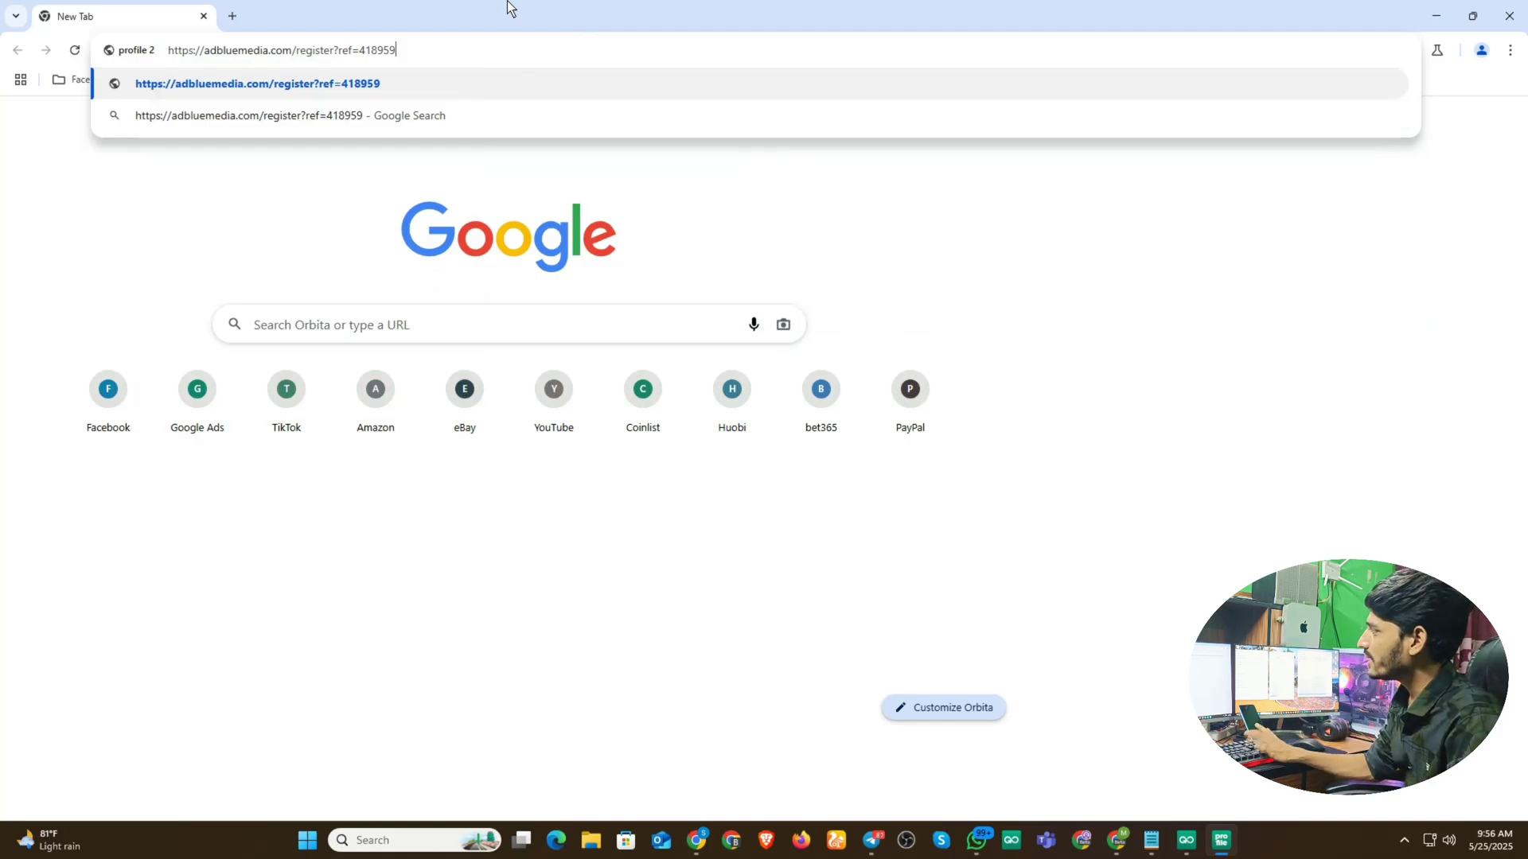
key(Return)
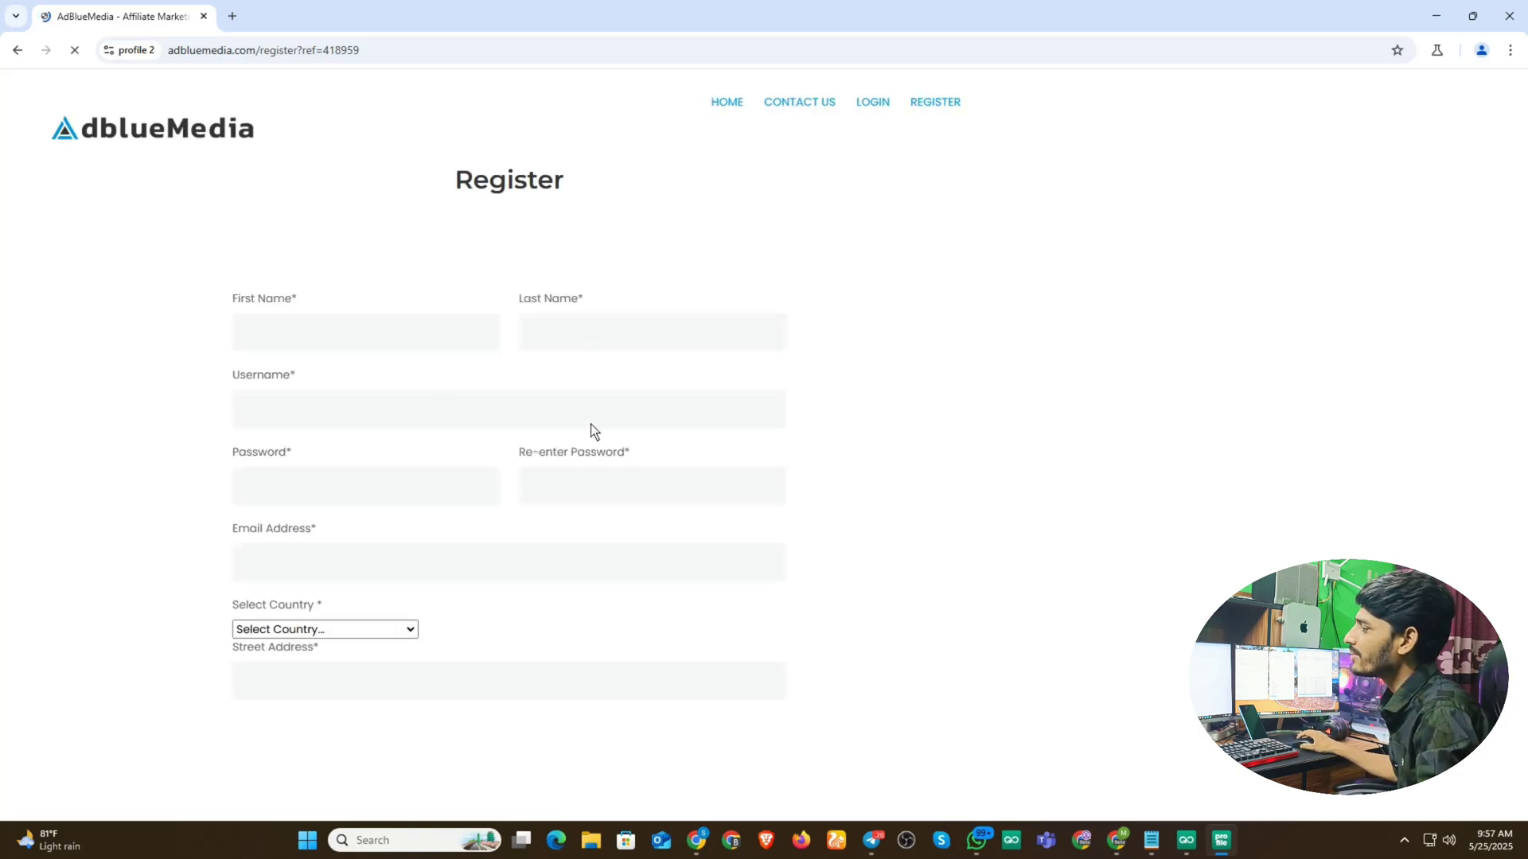
scroll(608, 466, down, 2)
scroll(640, 479, up, 2)
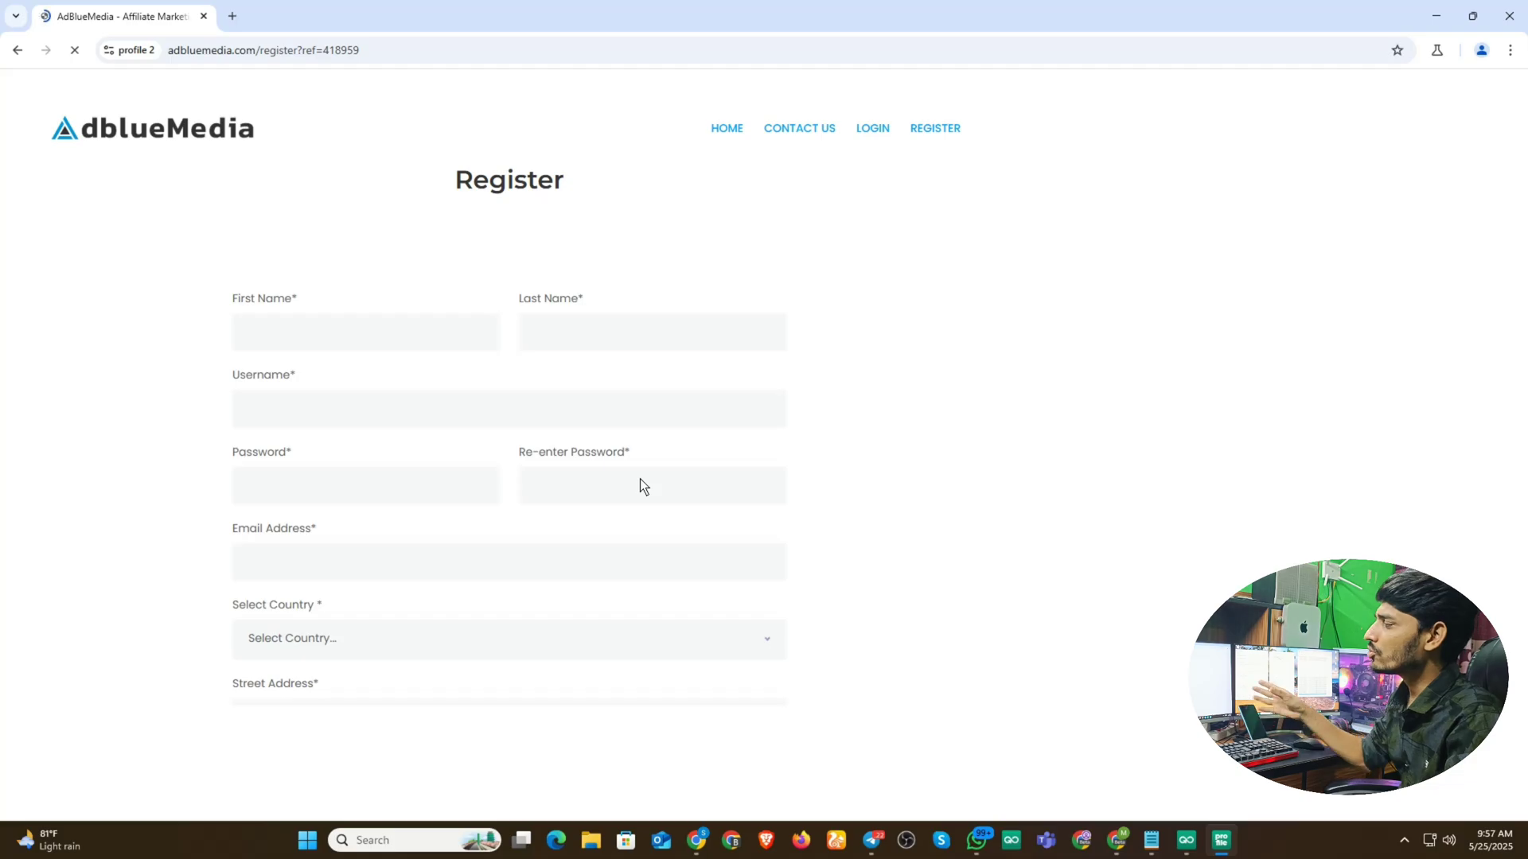
scroll(455, 343, down, 9)
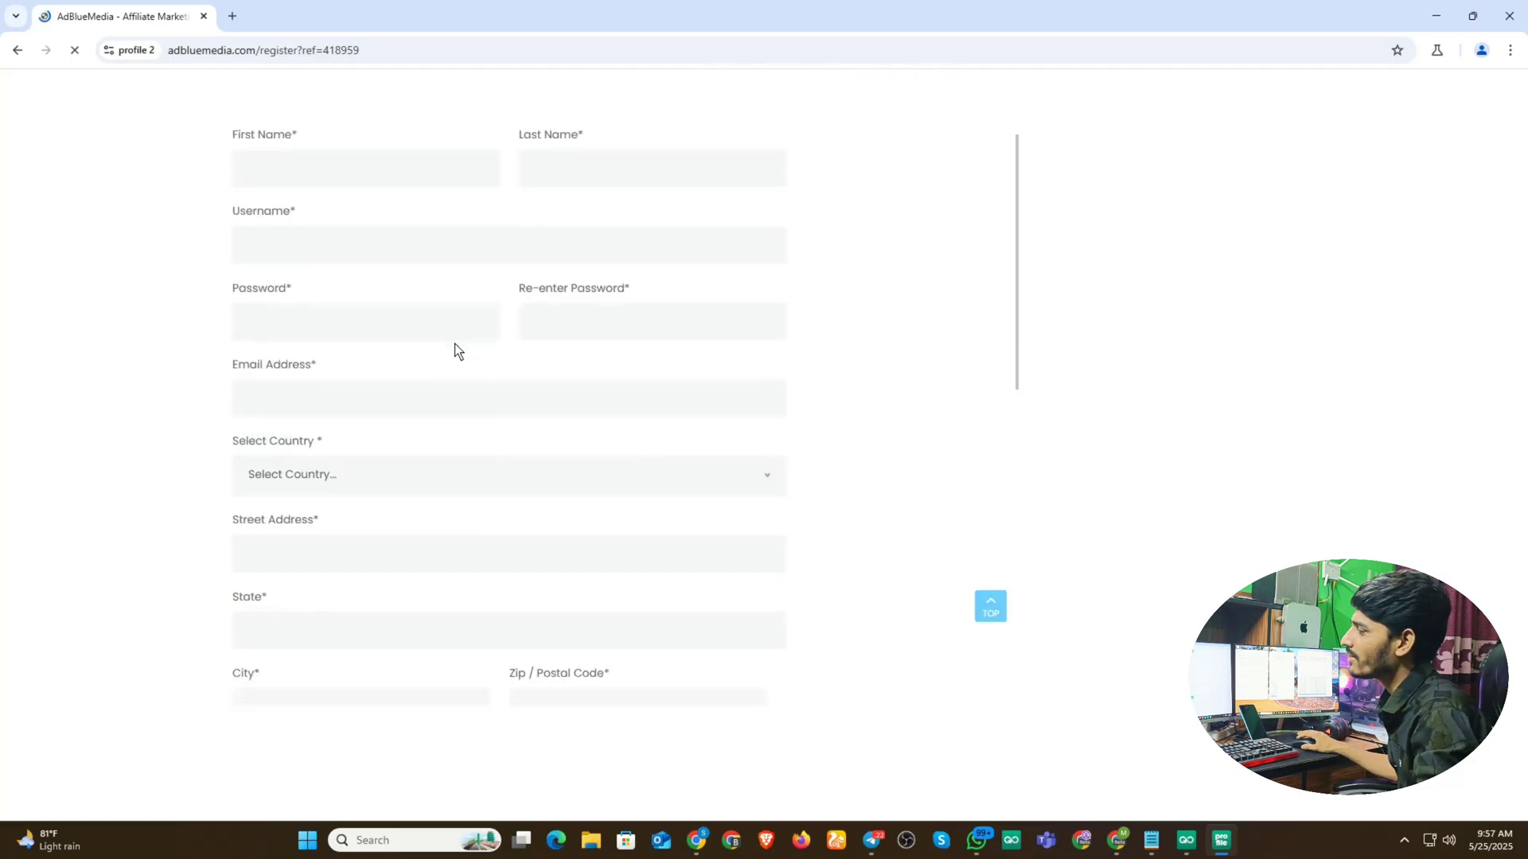
scroll(514, 561, down, 2)
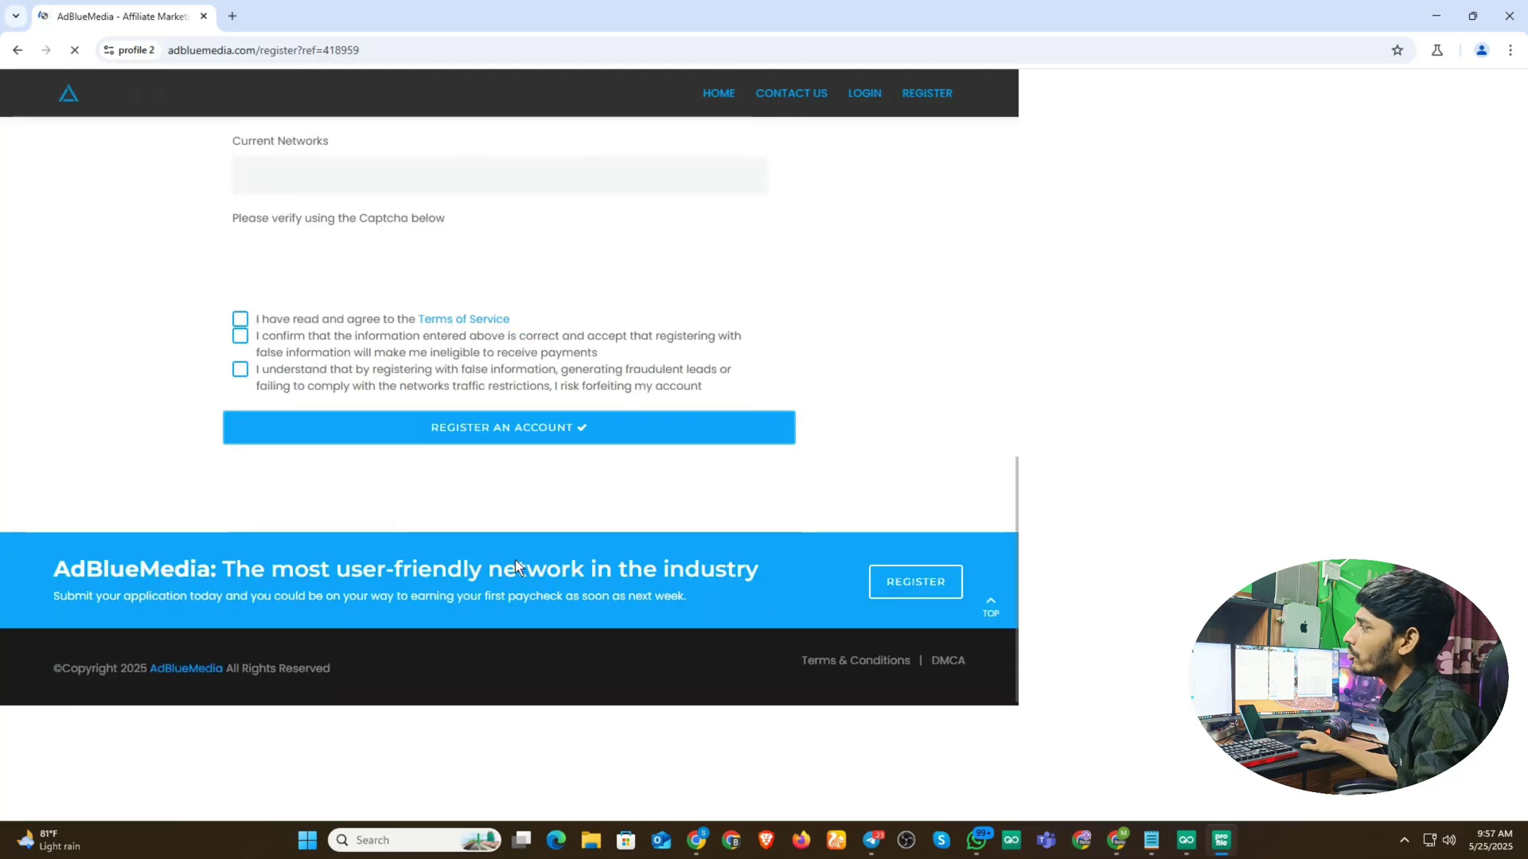
scroll(514, 560, up, 10)
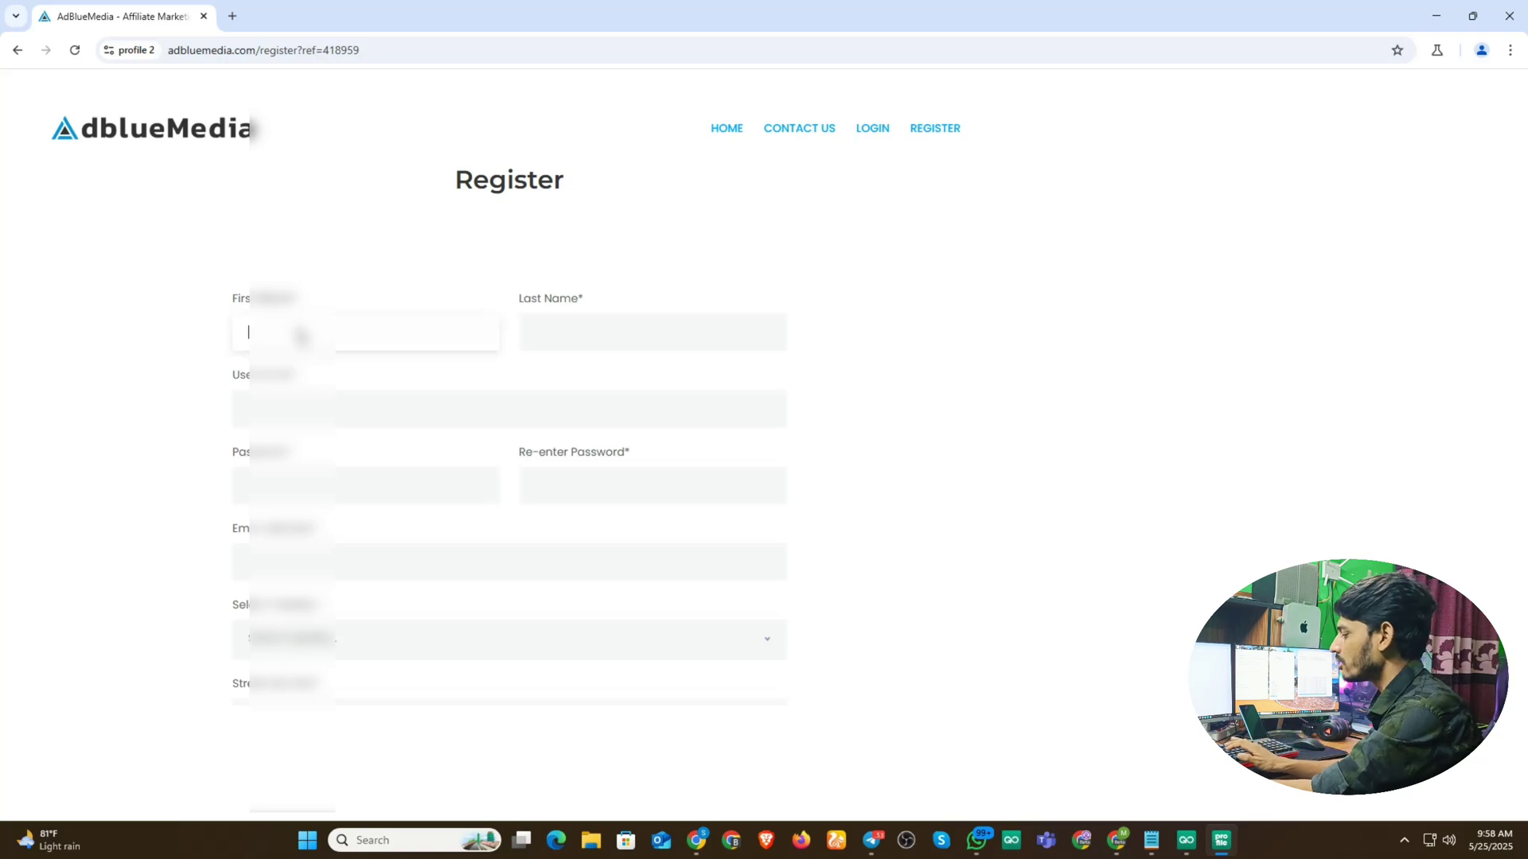
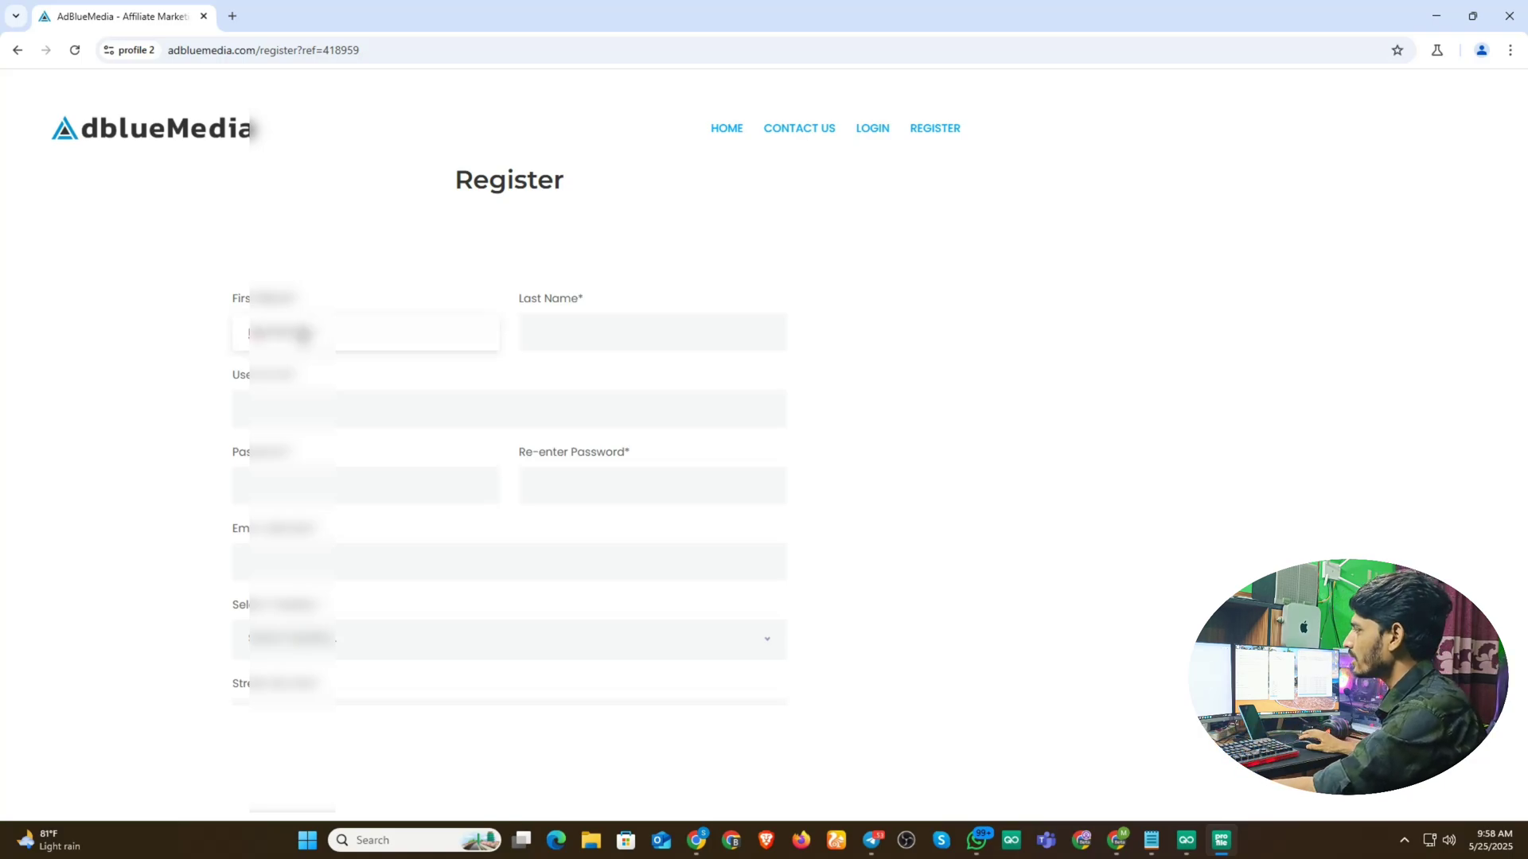
- Enter the registrant's first and last name
click(549, 336)
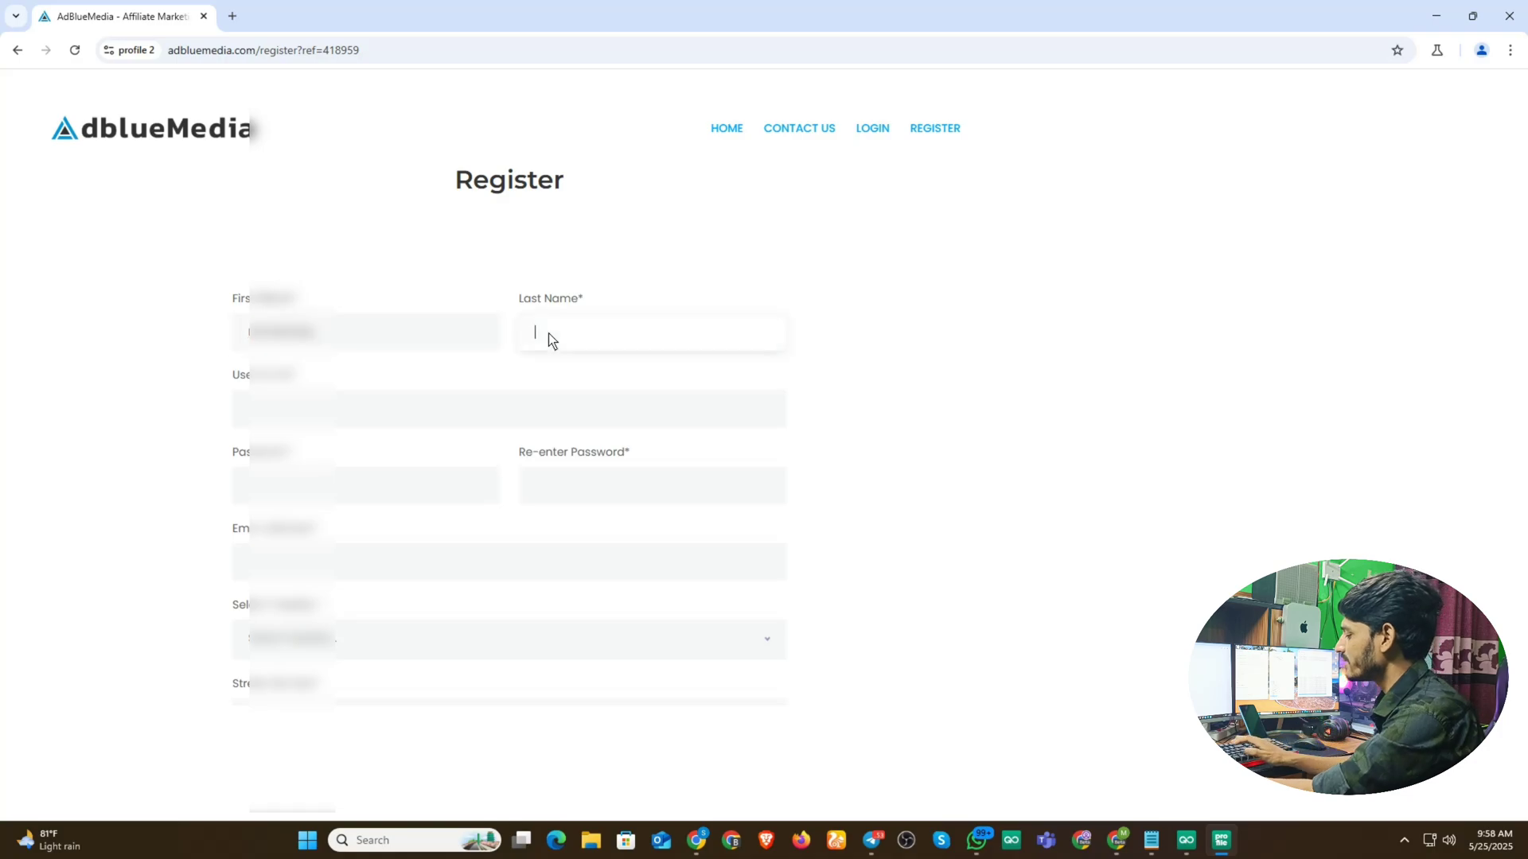
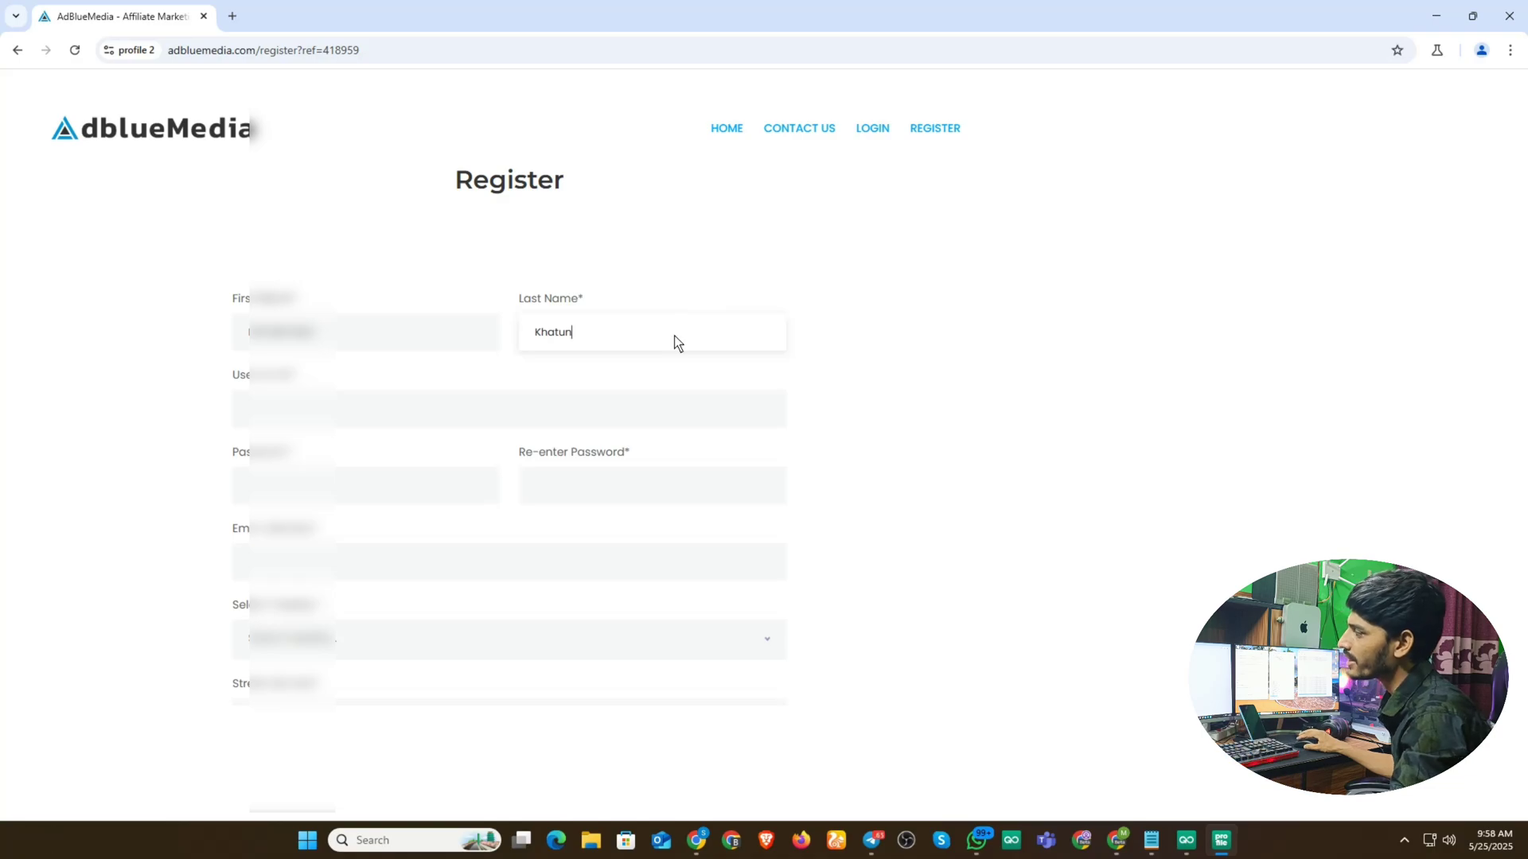
- Enter a username, revising it several times to its final lowercase form
click(274, 420)
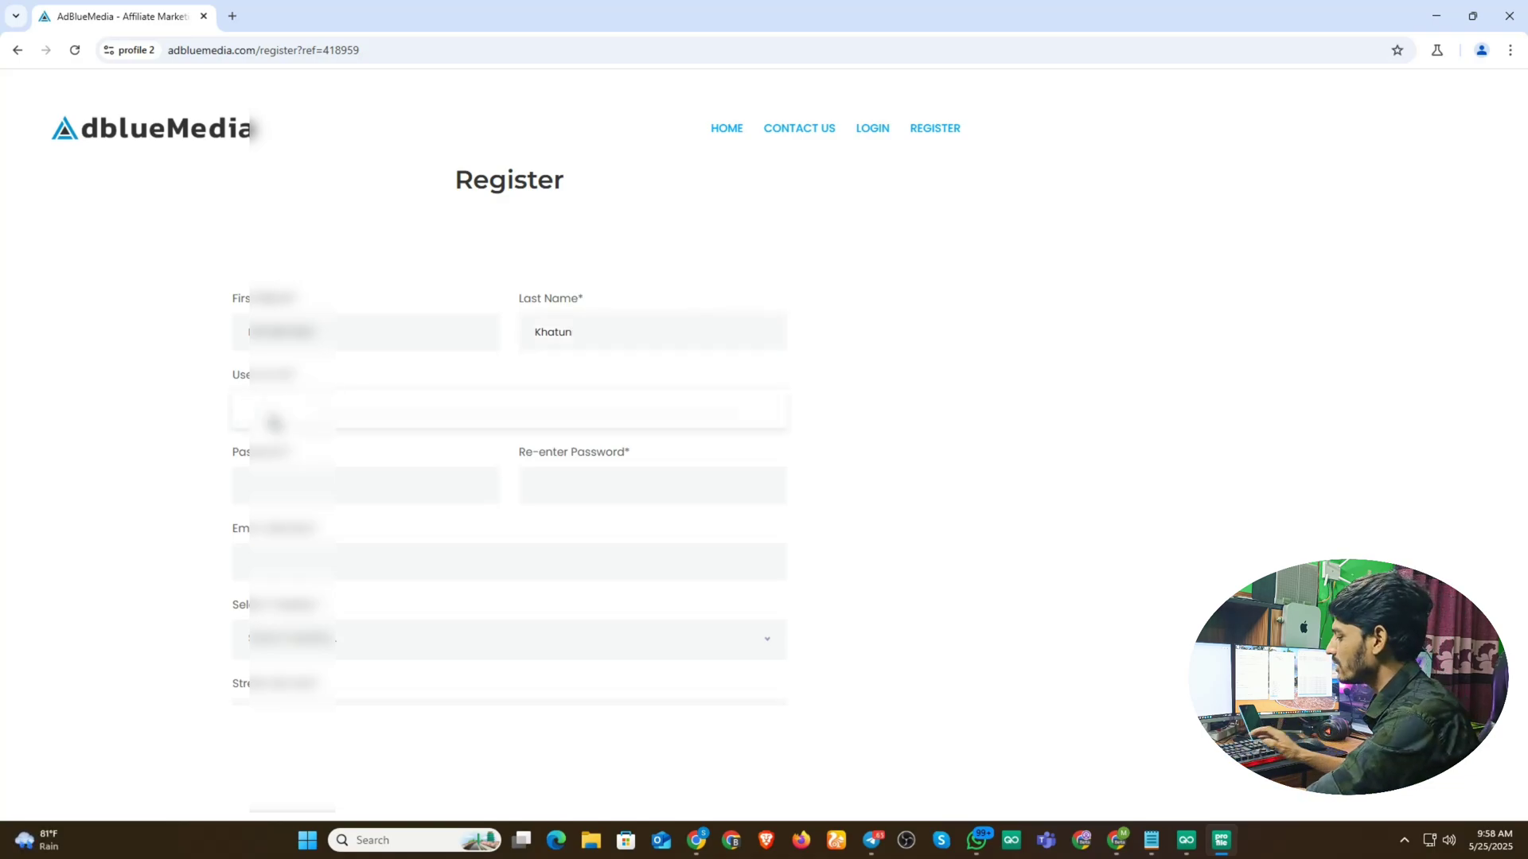
text(Khatun1234)
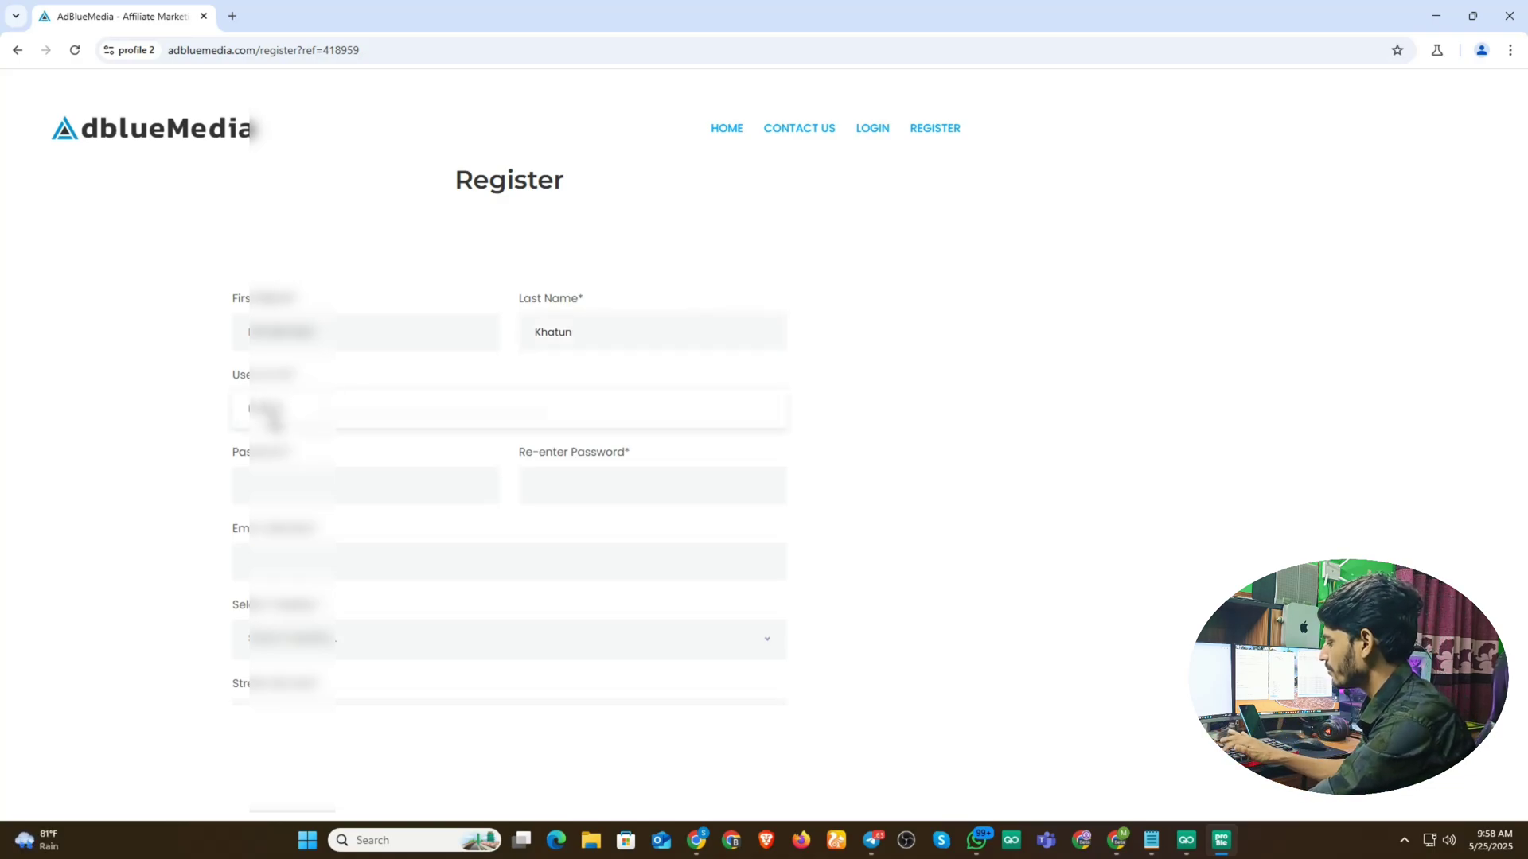
key(F12)
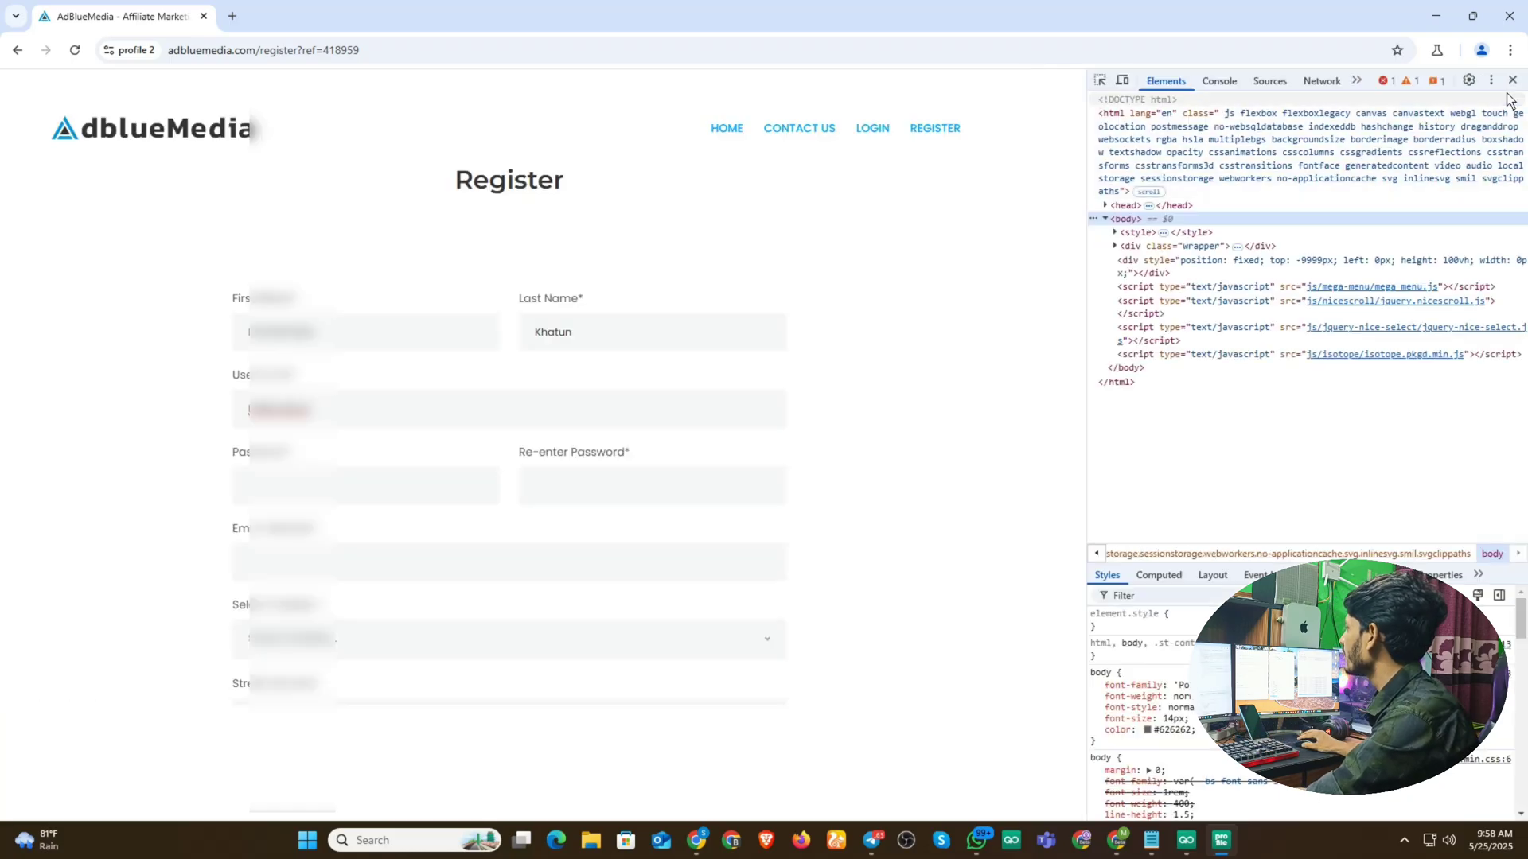
click(1512, 80)
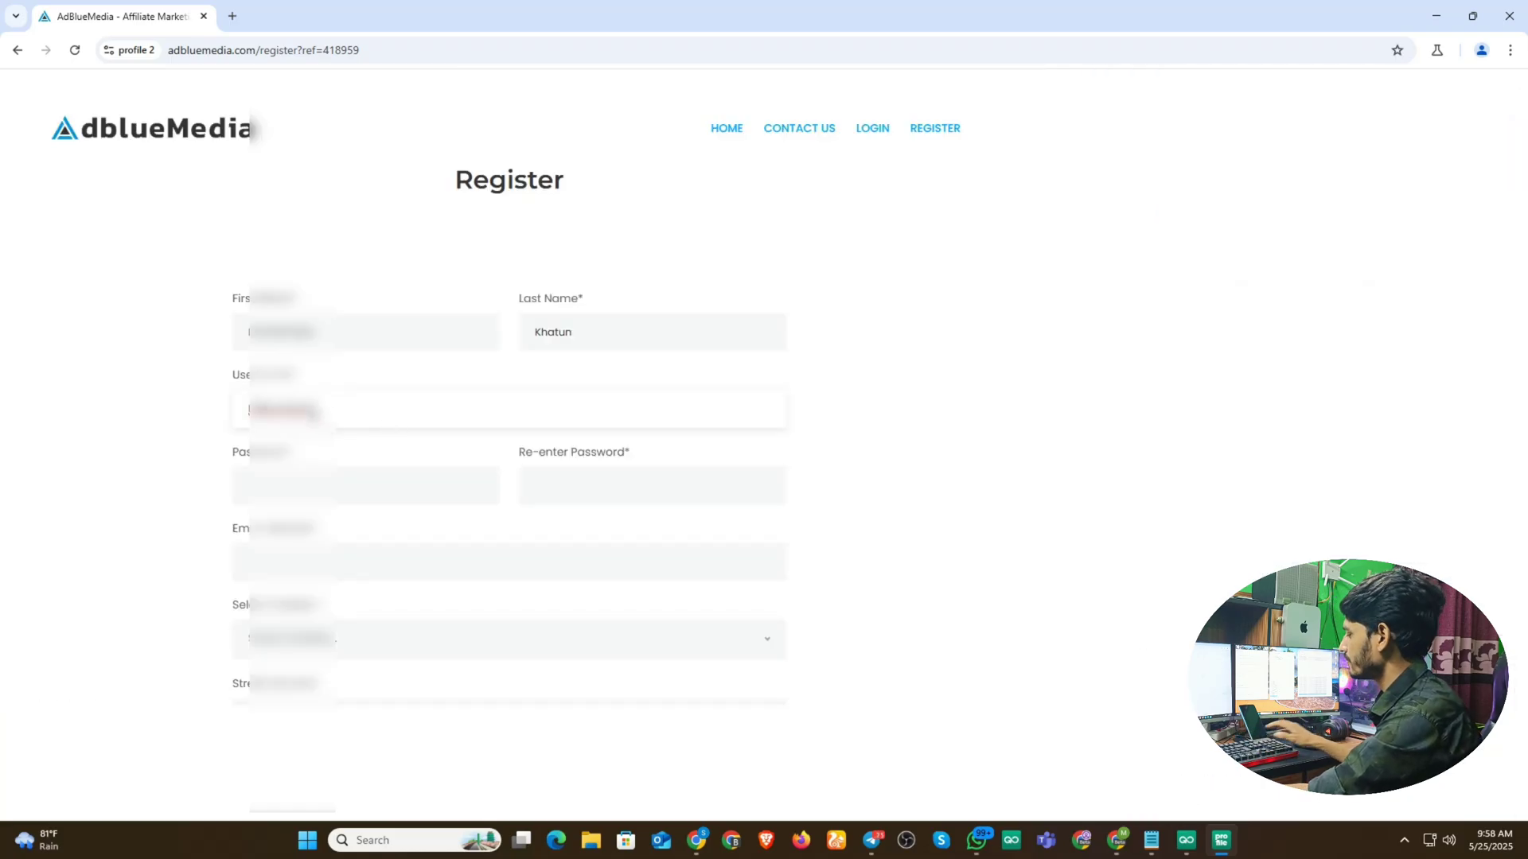
key(BackSpace)
key(BackSpace)
key(BackSpace)
key(BackSpace)
key(BackSpace)
key(BackSpace)
key(BackSpace)
key(BackSpace)
key(BackSpace)
key(BackSpace)
text(Mos)
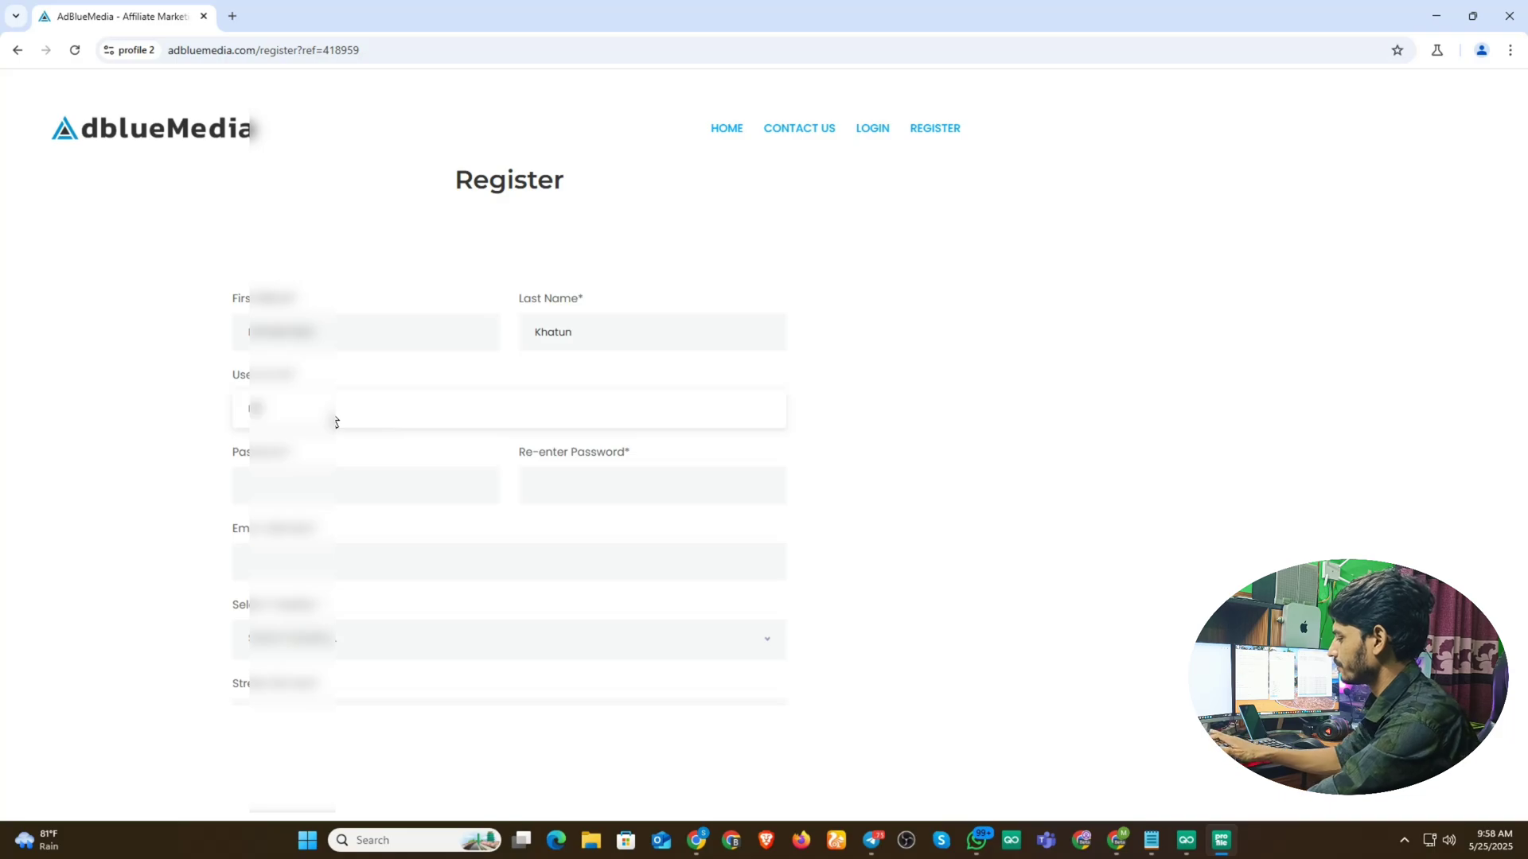
text(ammat)
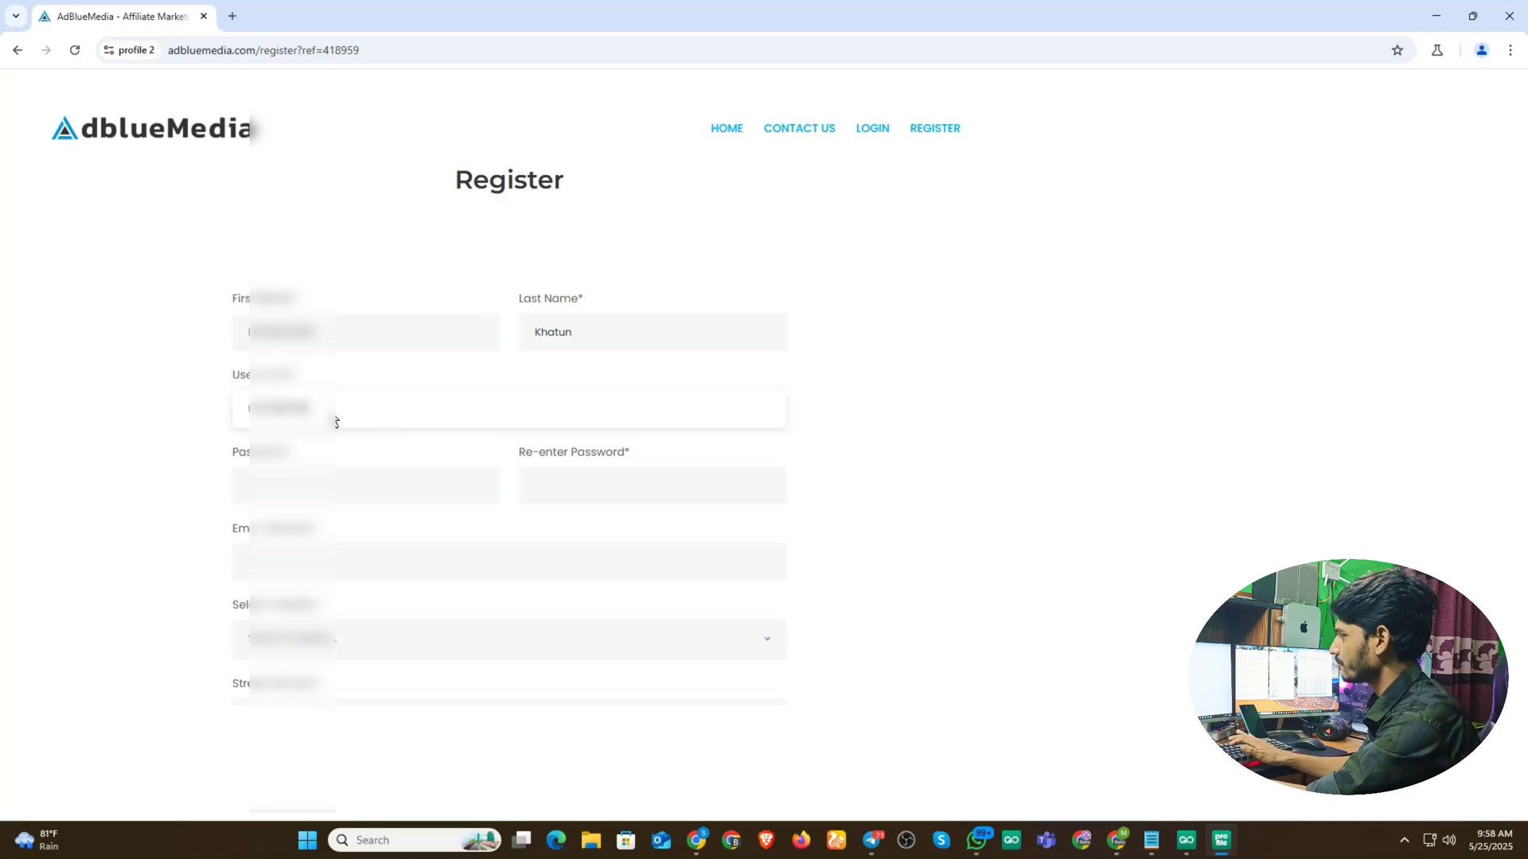
key(BackSpace)
key(BackSpace)
key(BackSpace)
key(BackSpace)
key(BackSpace)
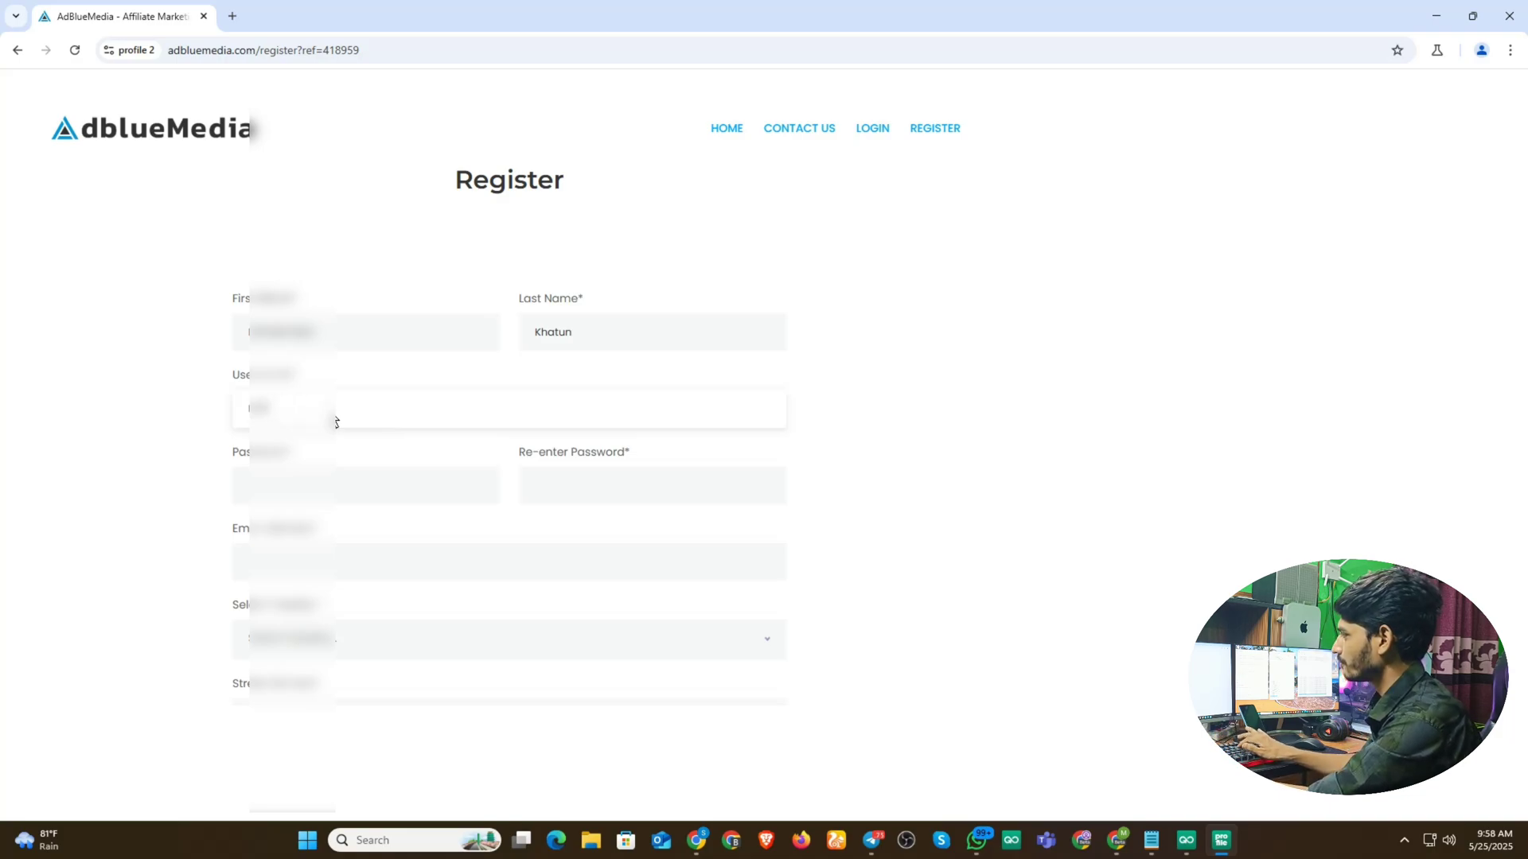
key(BackSpace)
key(BackSpace)
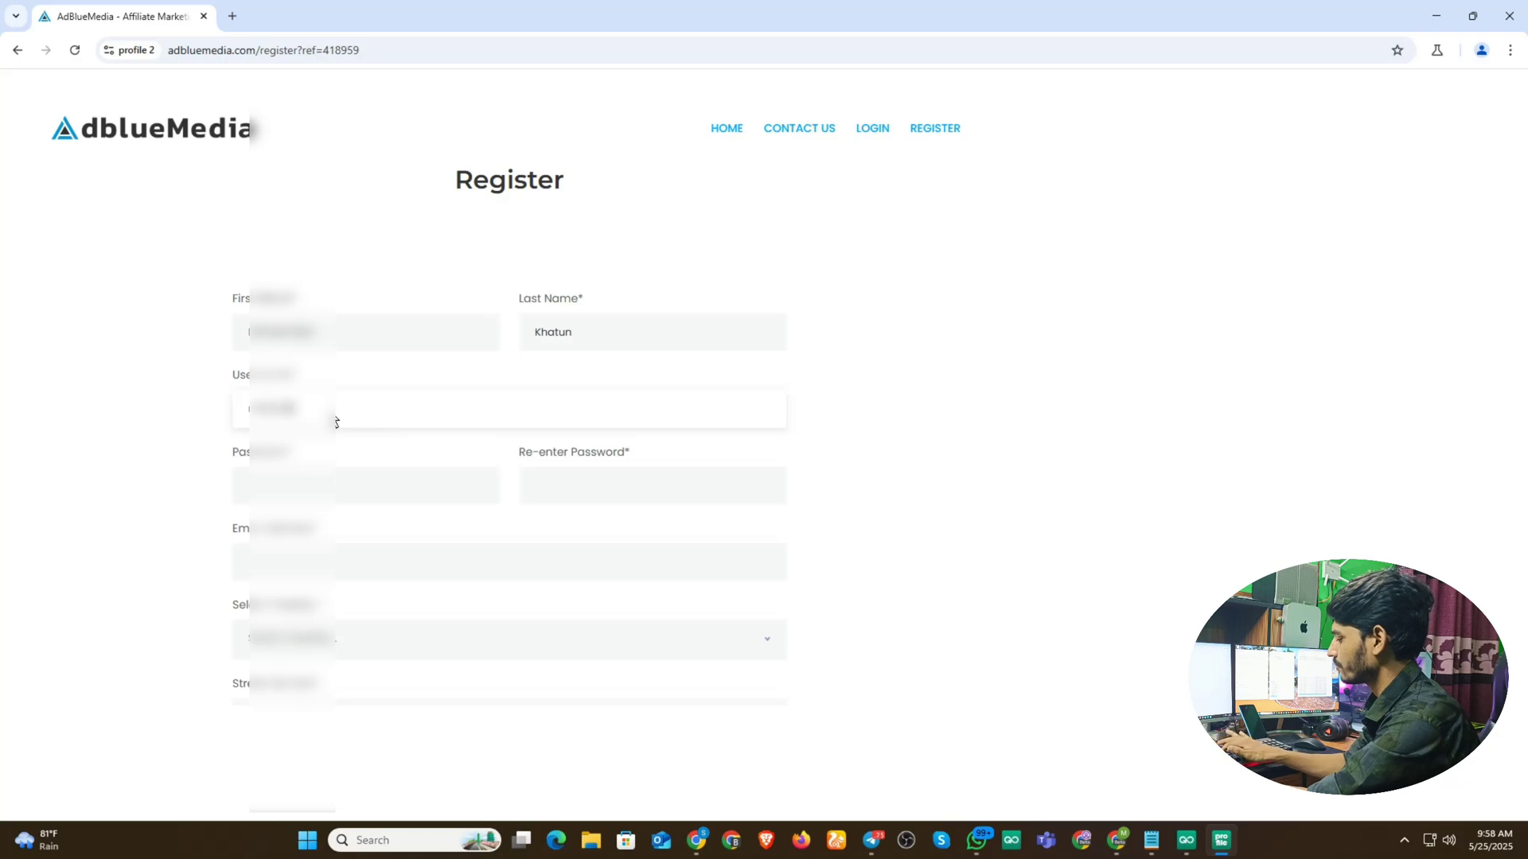
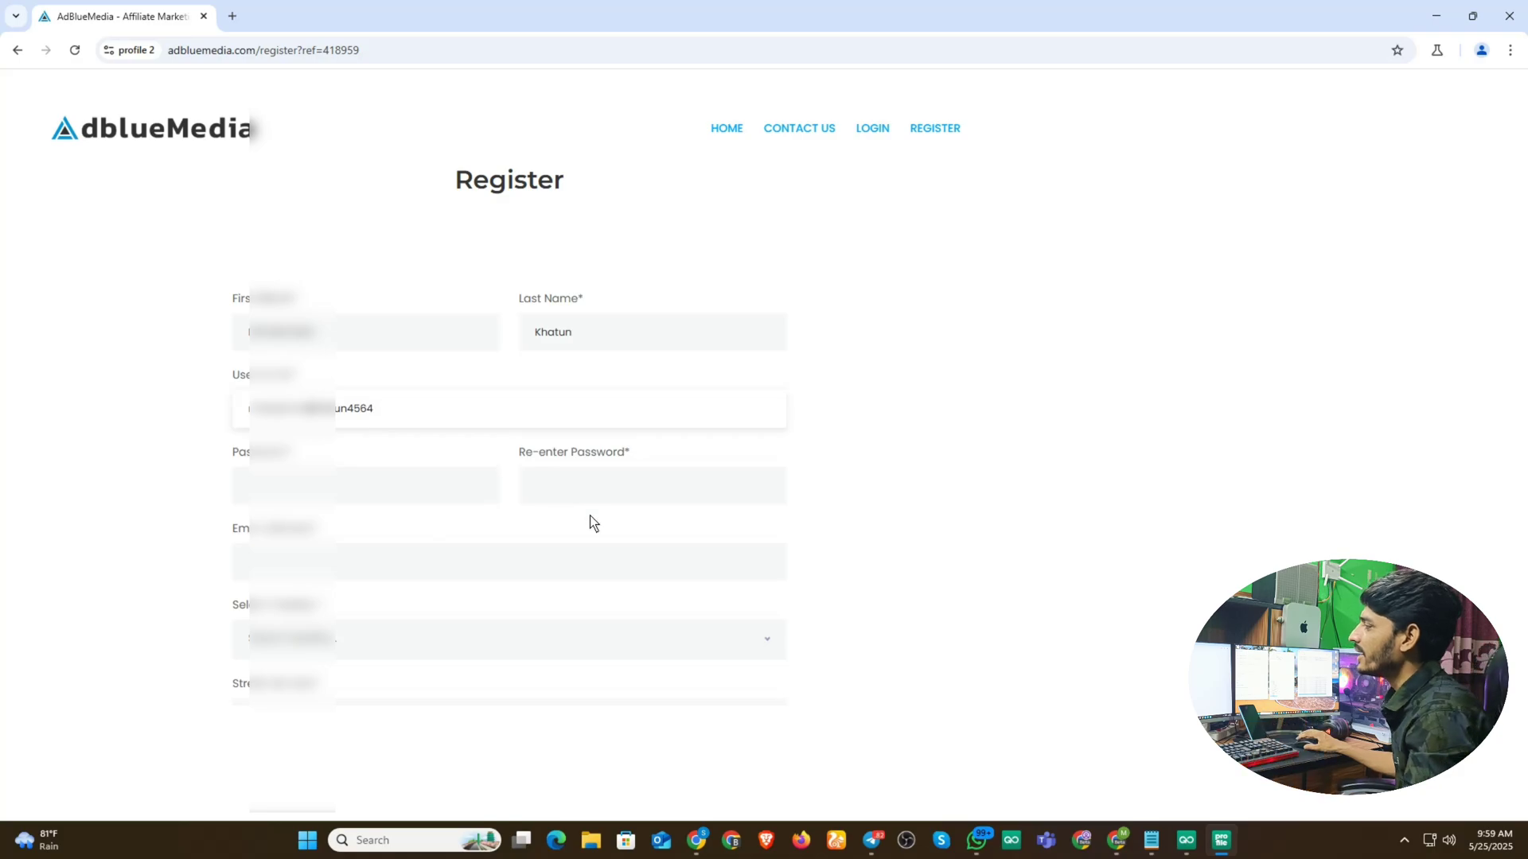
- Enter the account password and its confirmation
click(311, 501)
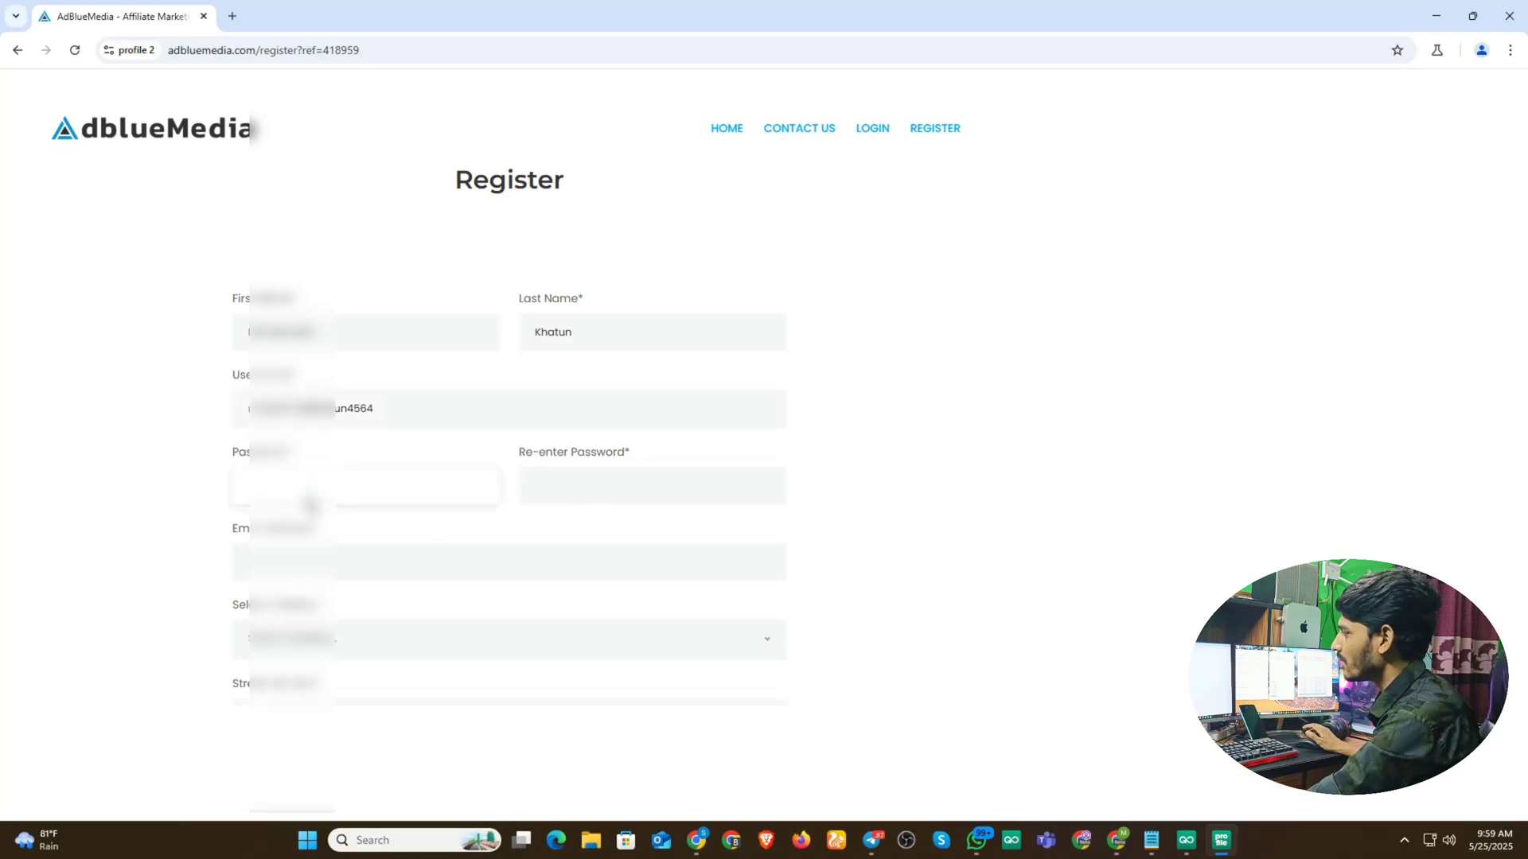
text(*)
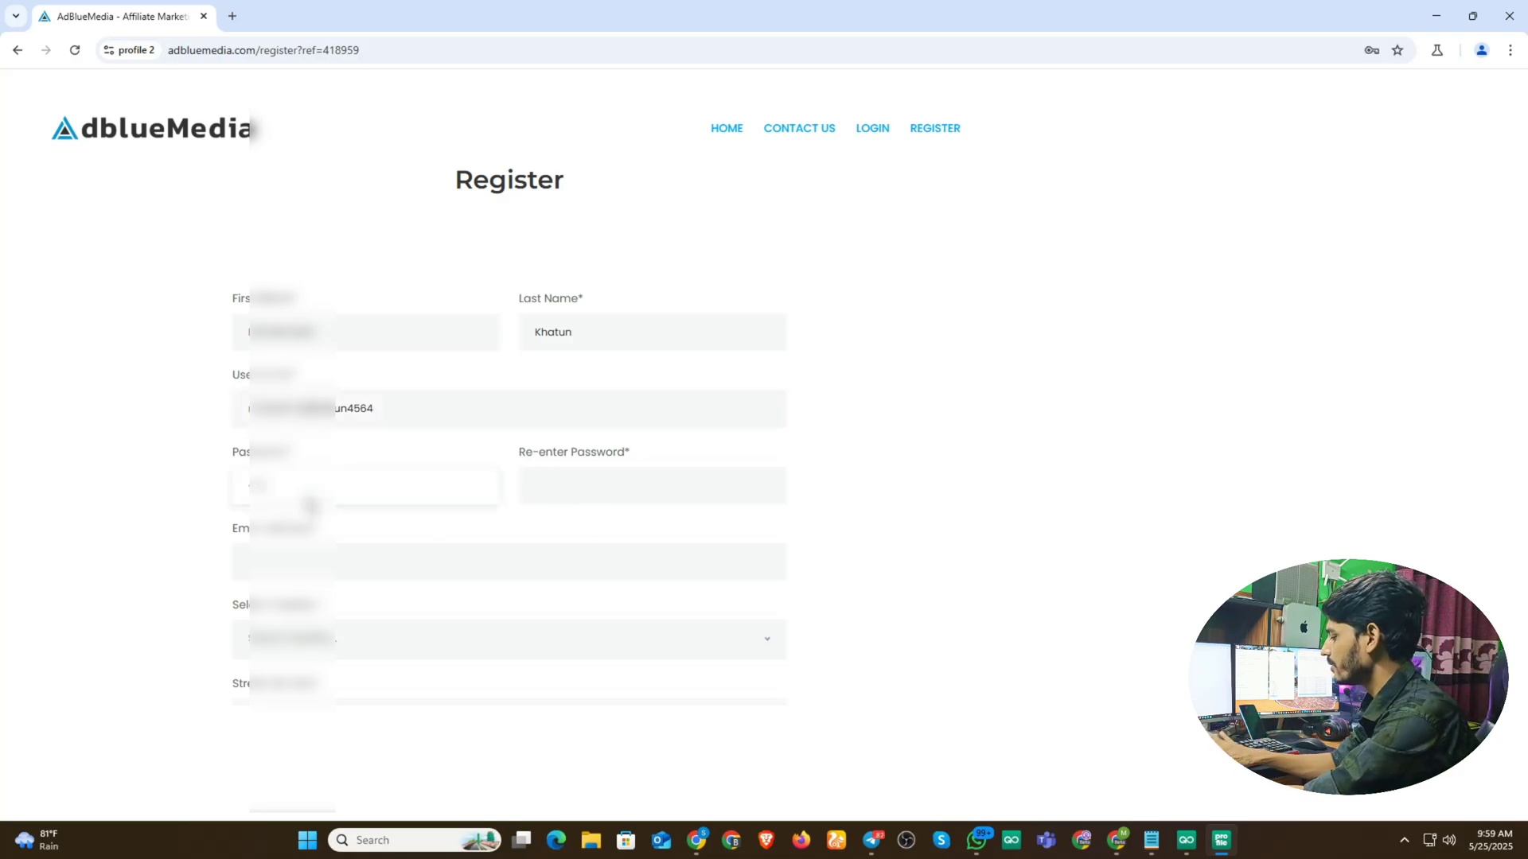
text(***)
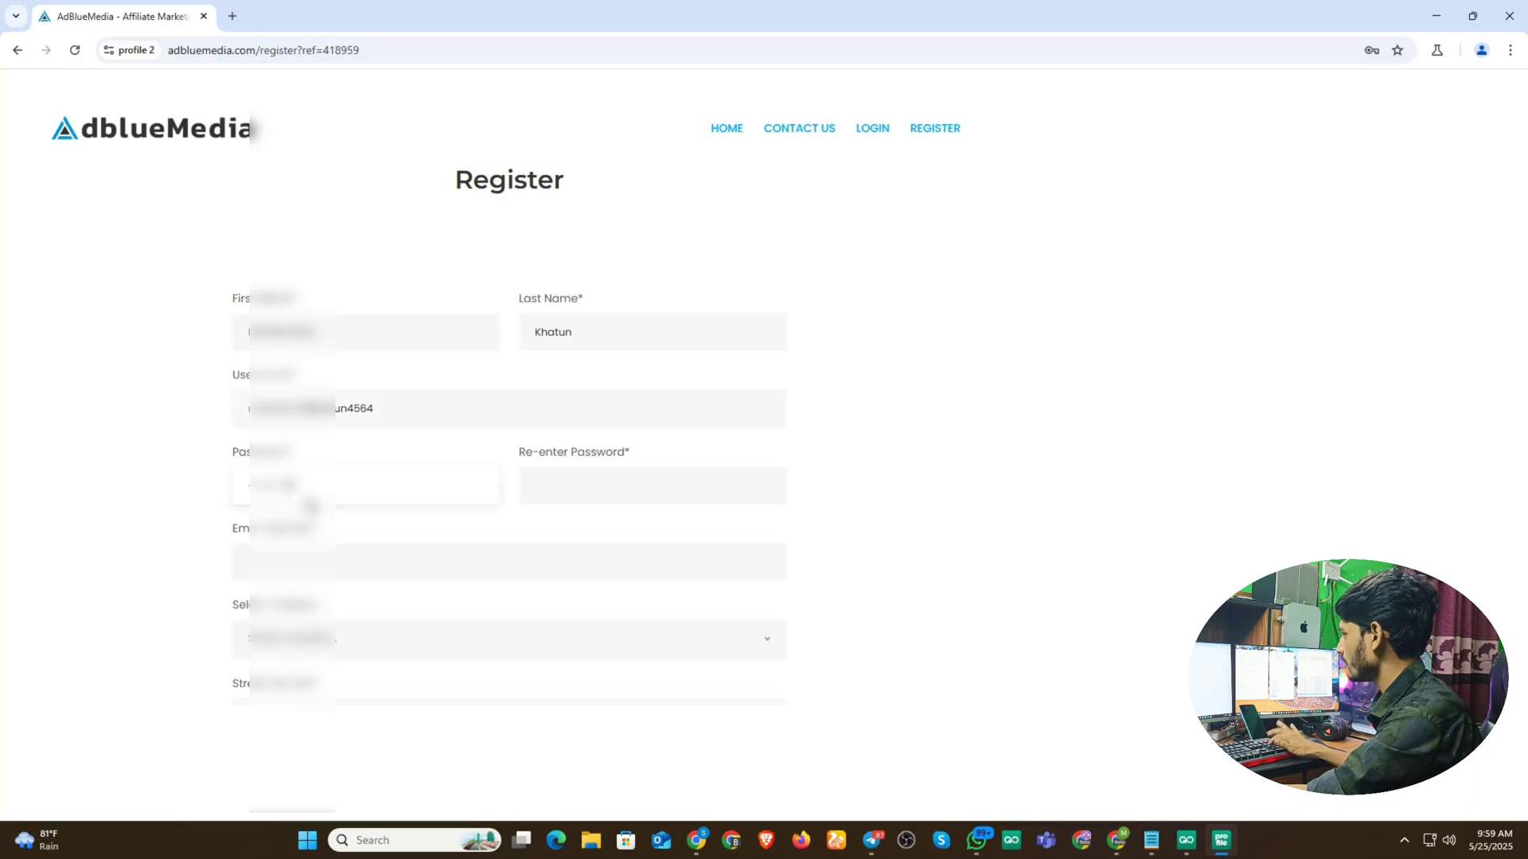
click(587, 491)
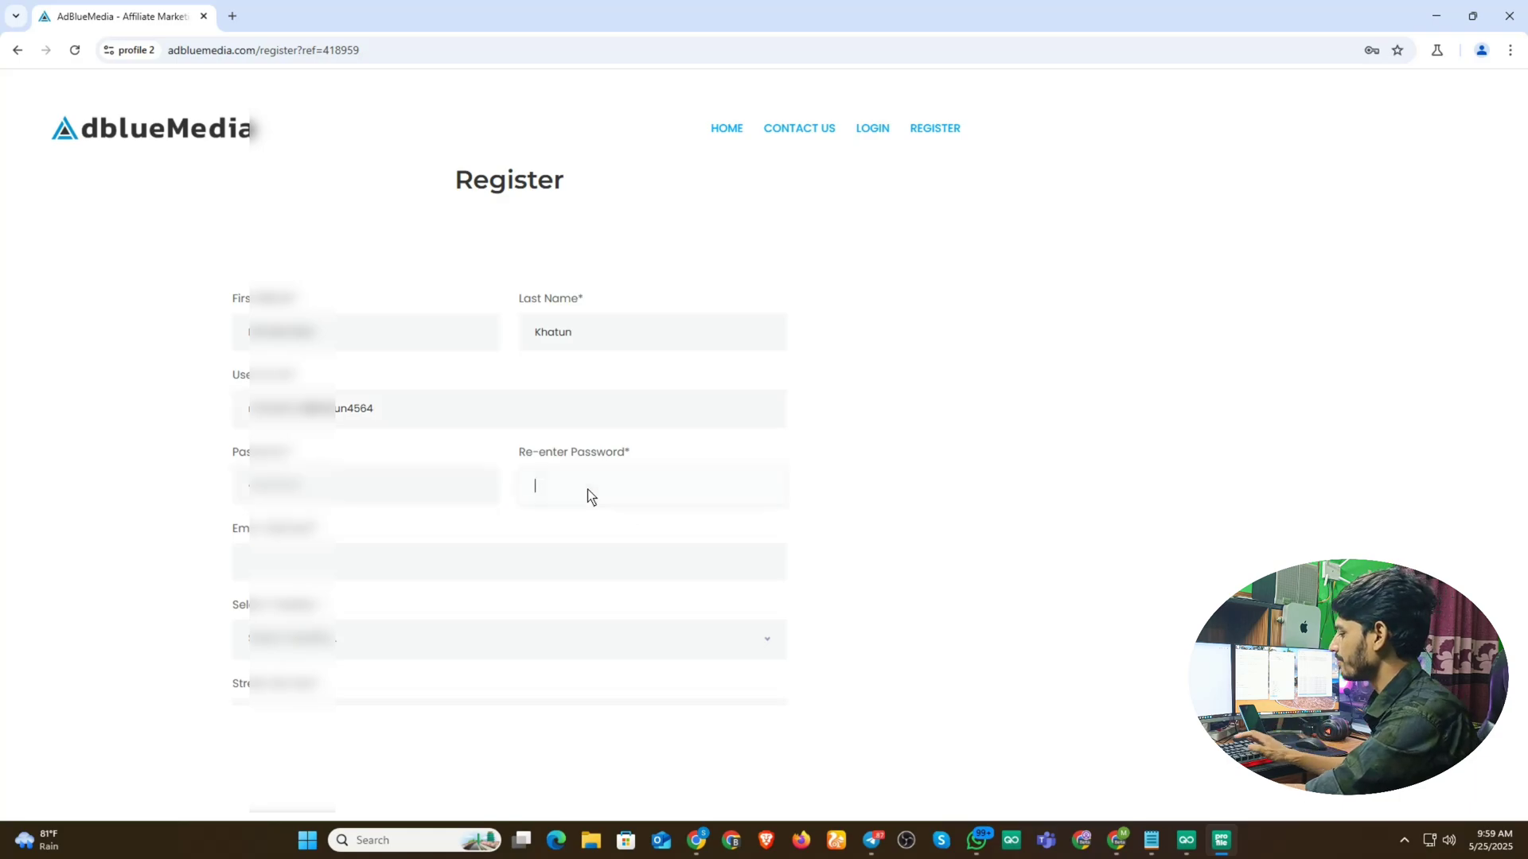
text(*****)
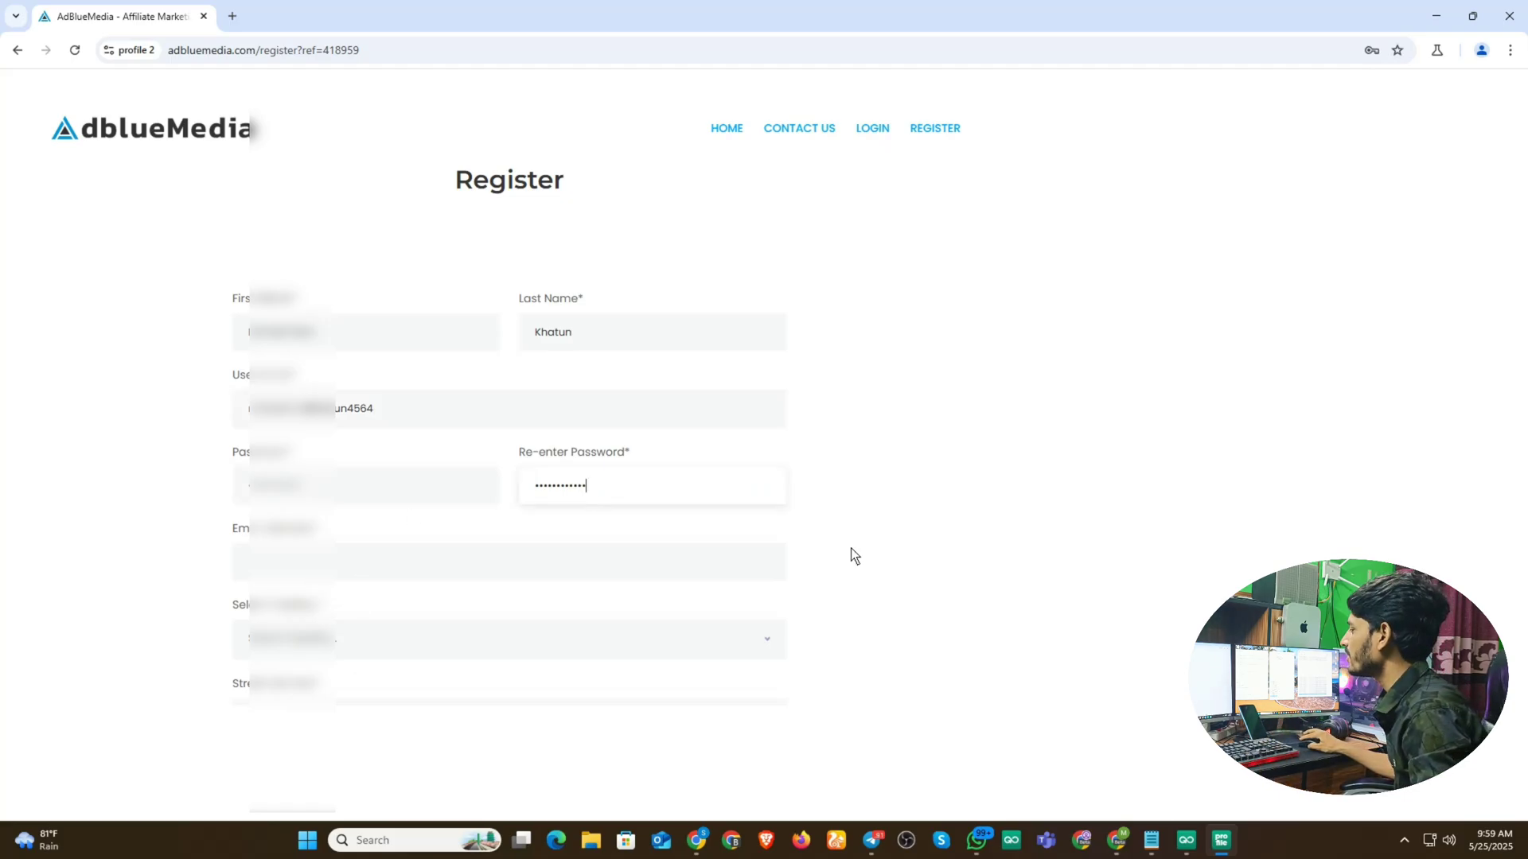
click(1116, 843)
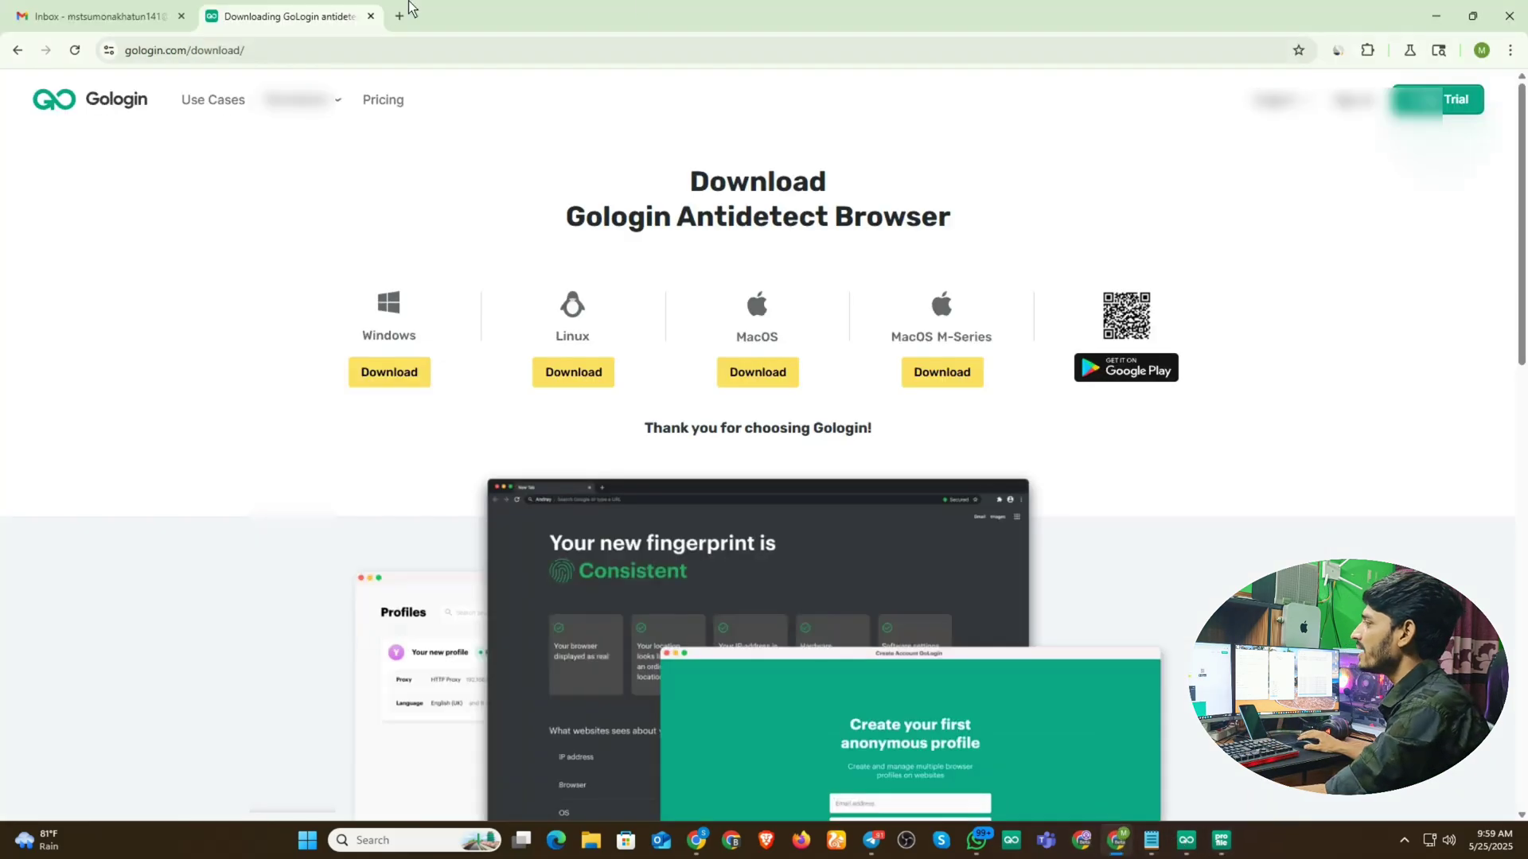
click(87, 16)
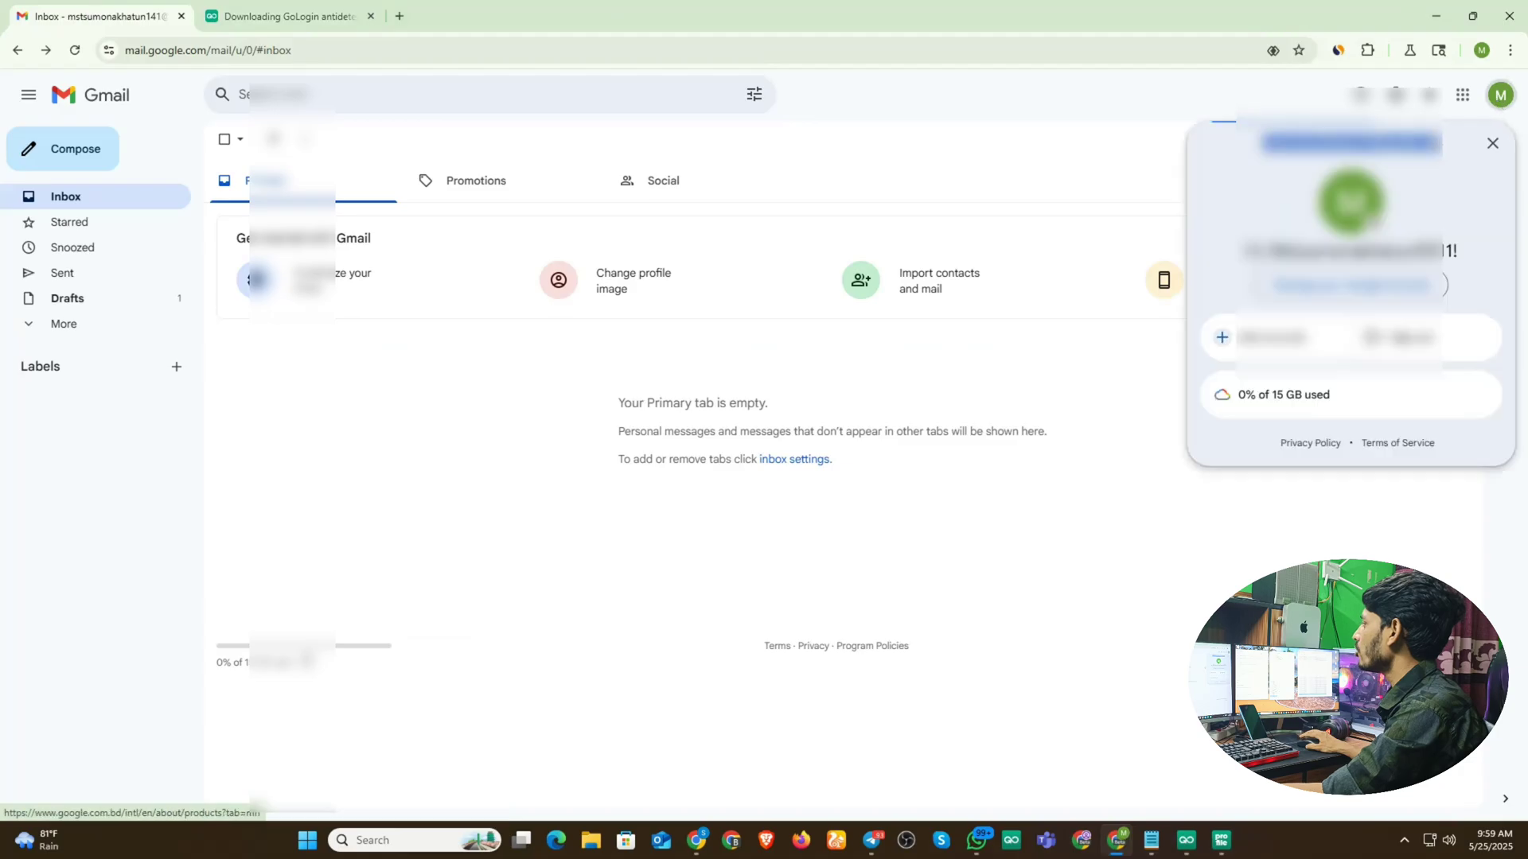
click(1500, 95)
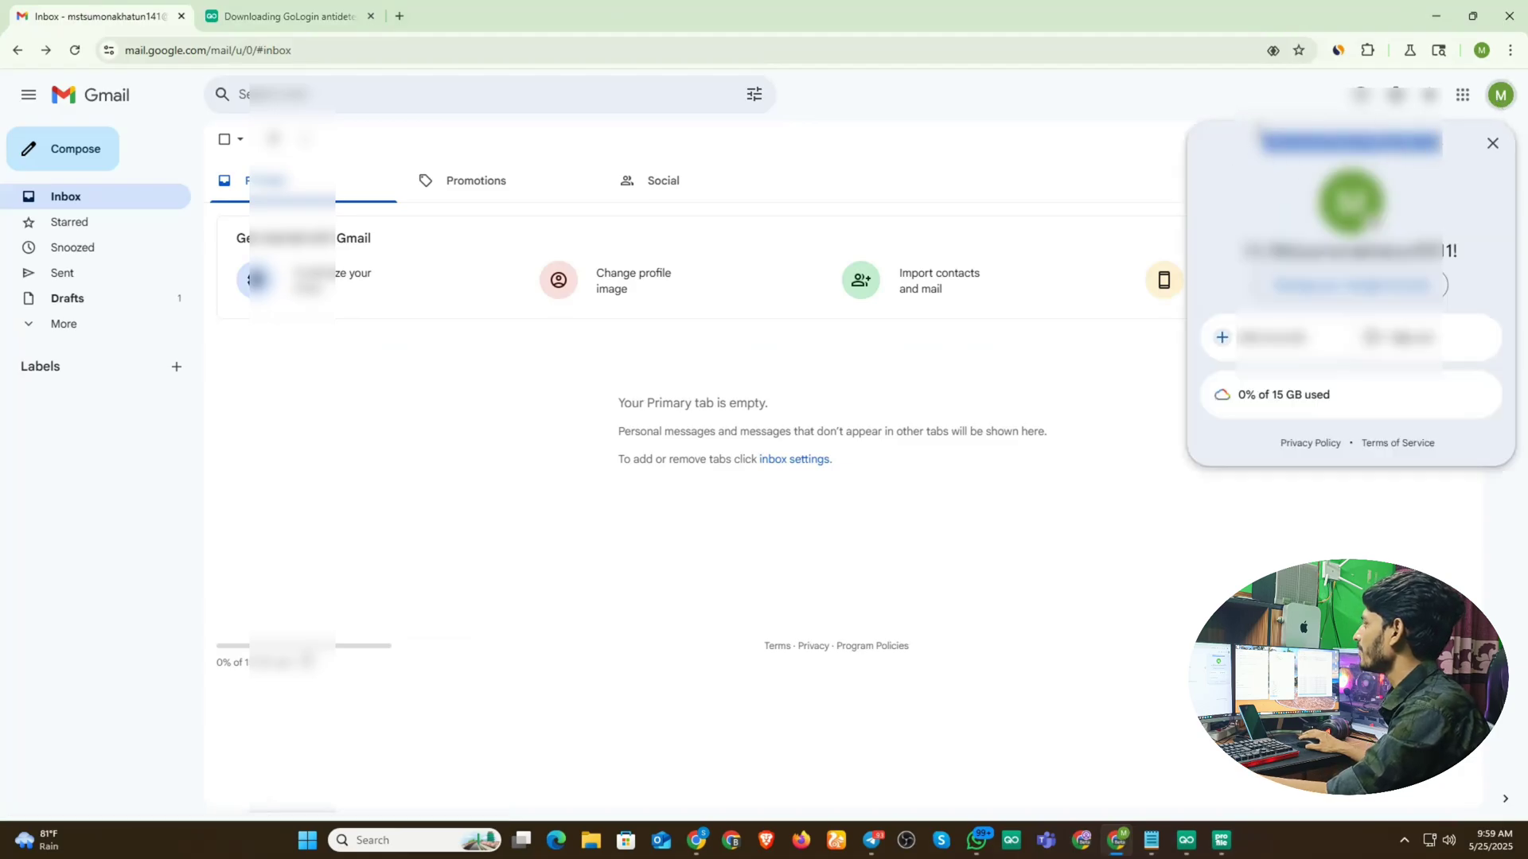
click(1244, 107)
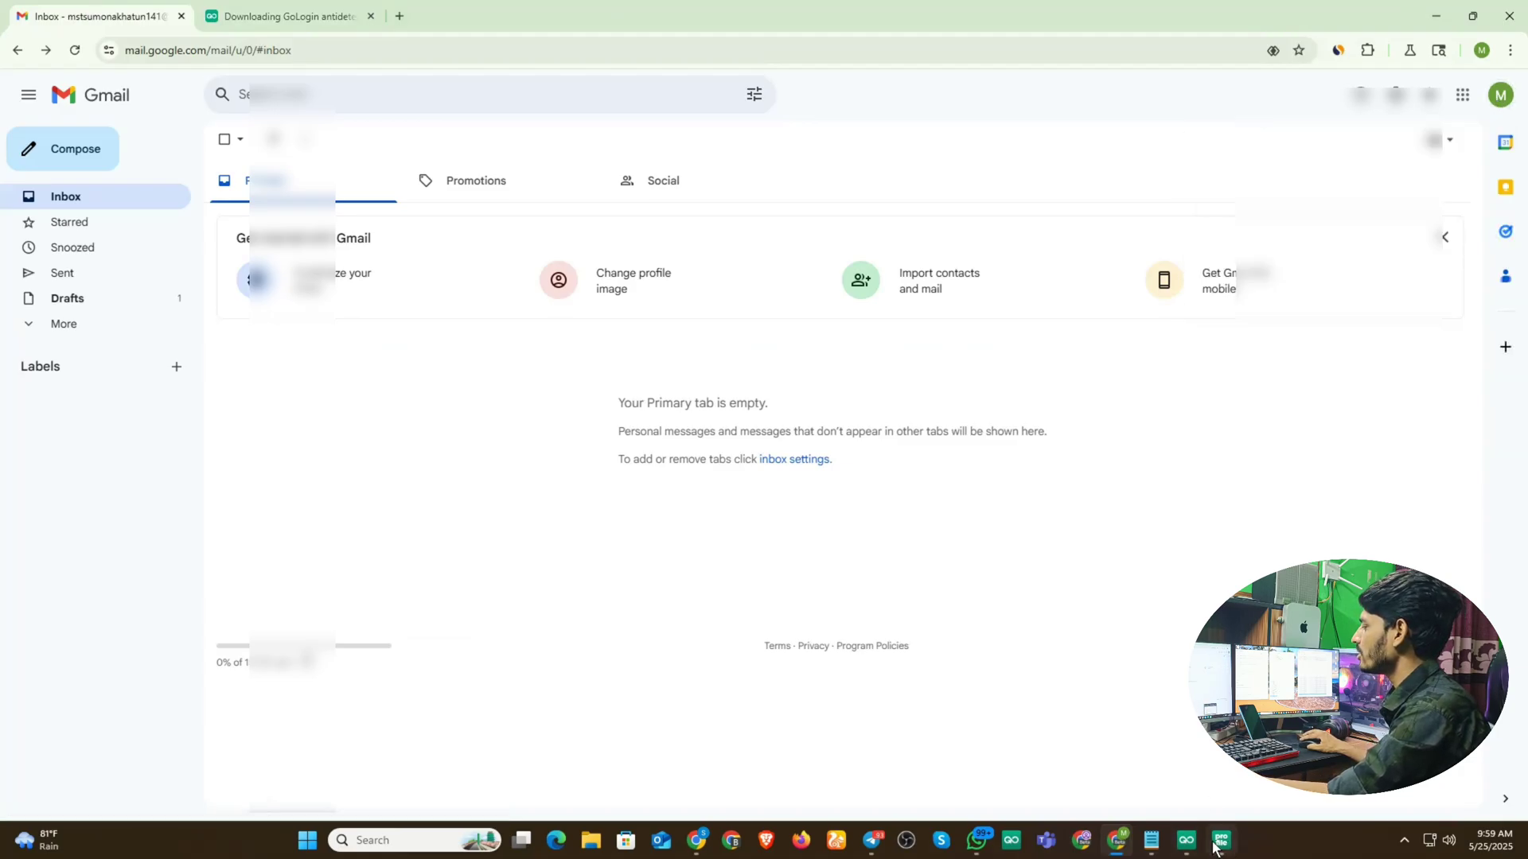
mouse_move(1221, 842)
click(1140, 736)
- Paste the Gmail address into the email field and choose the country
click(291, 573)
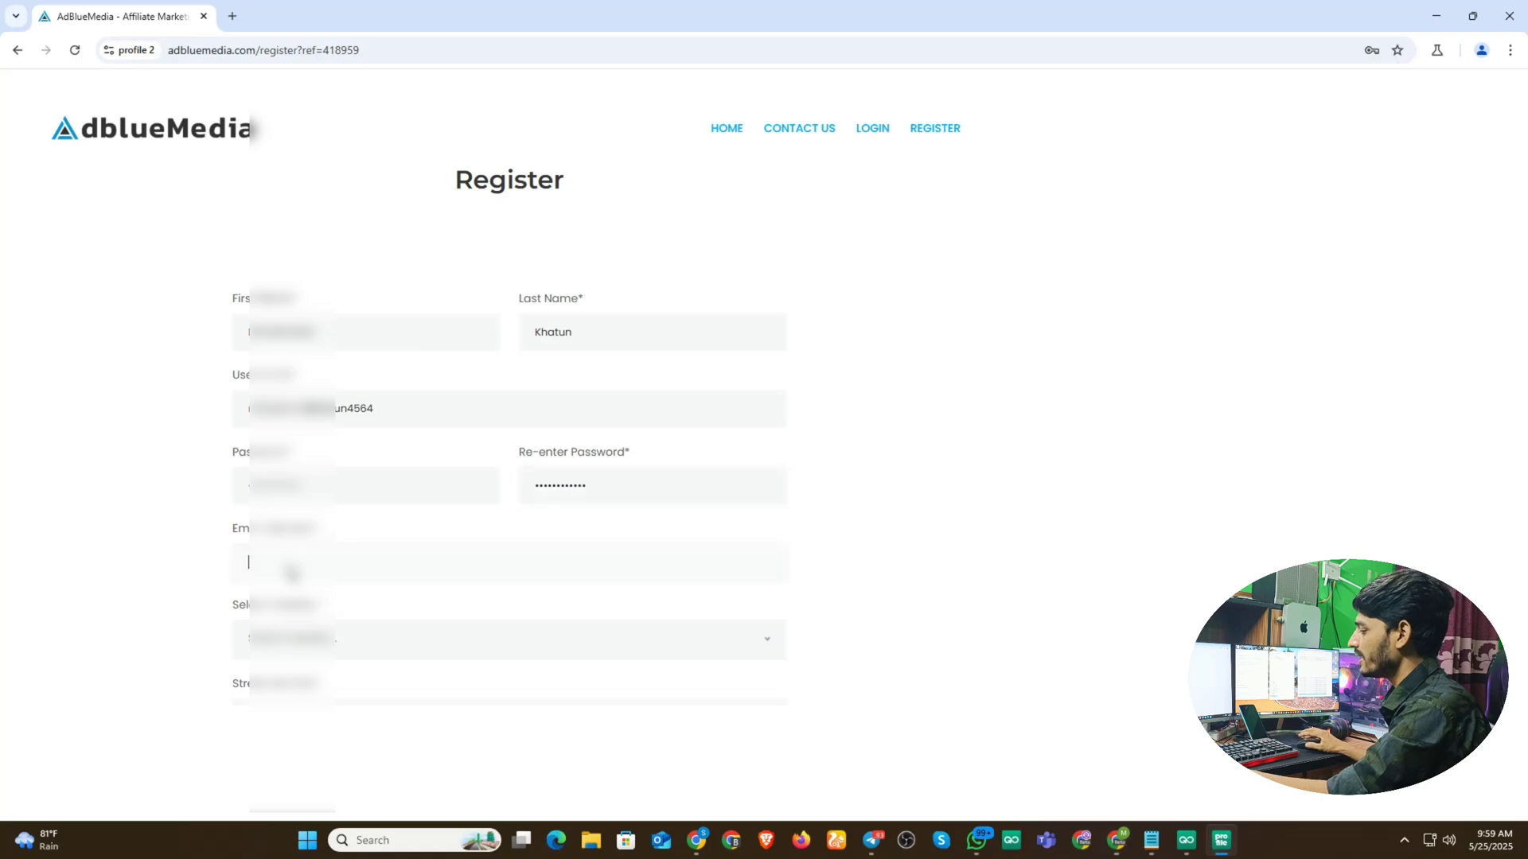
key(ctrl+v)
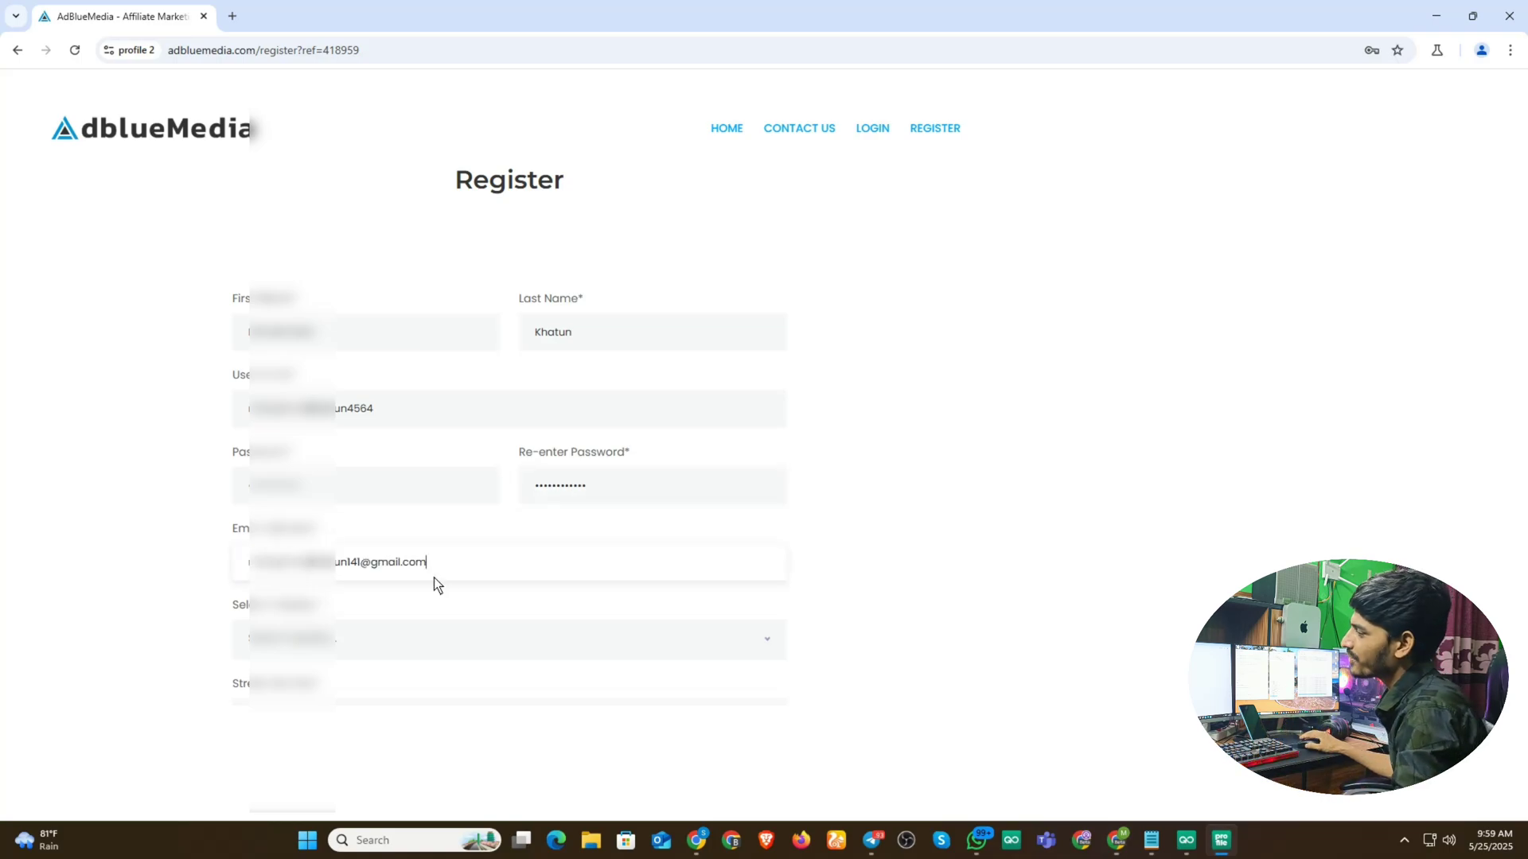
scroll(383, 461, down, 2)
click(349, 483)
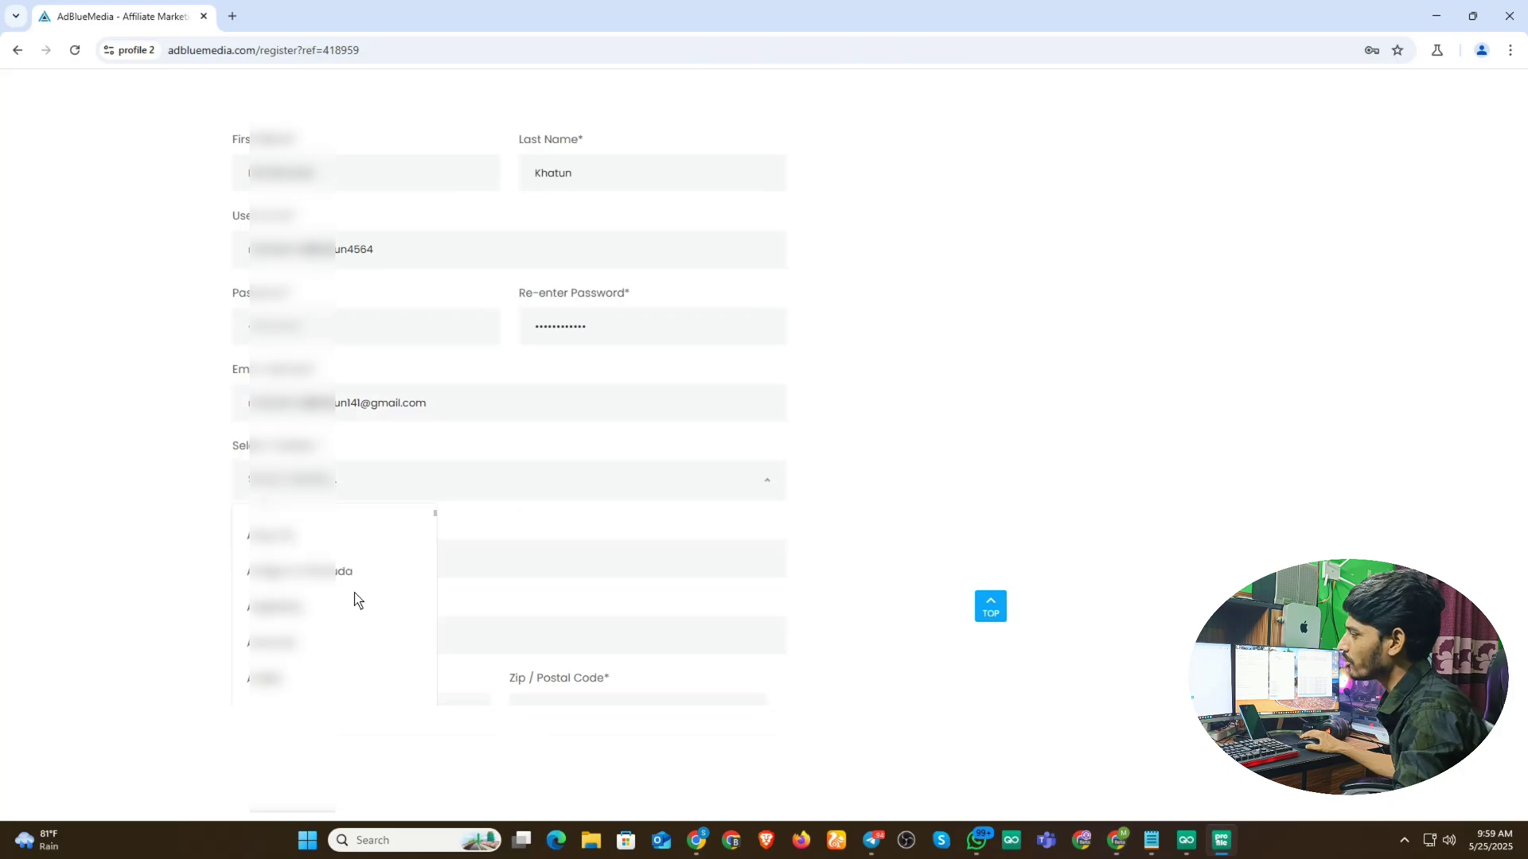
scroll(350, 599, down, 2)
scroll(344, 598, down, 2)
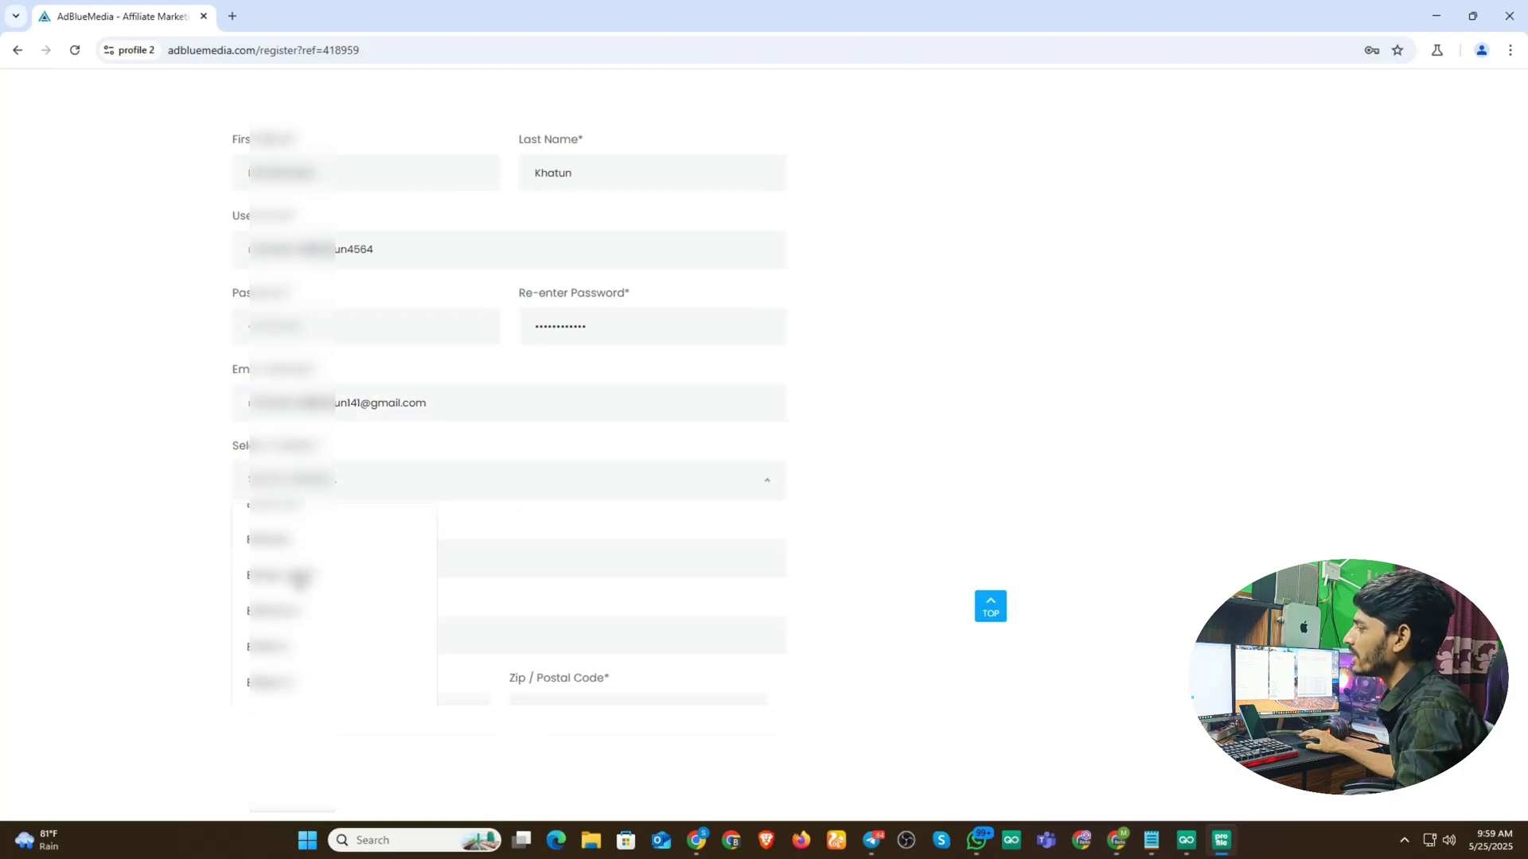
click(301, 575)
scroll(355, 398, down, 2)
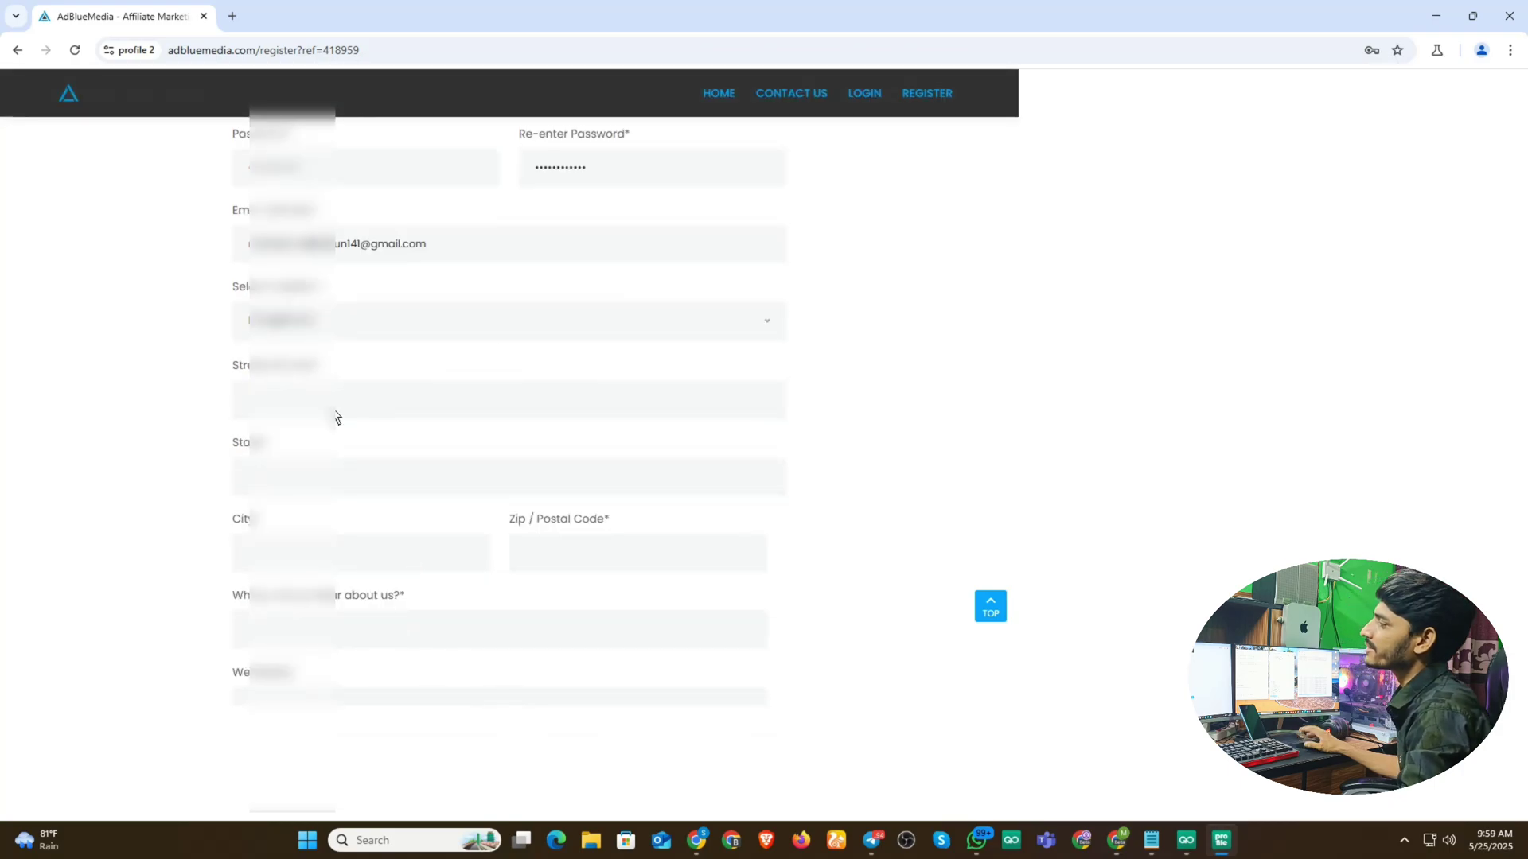
- Fill in the street address field
click(338, 415)
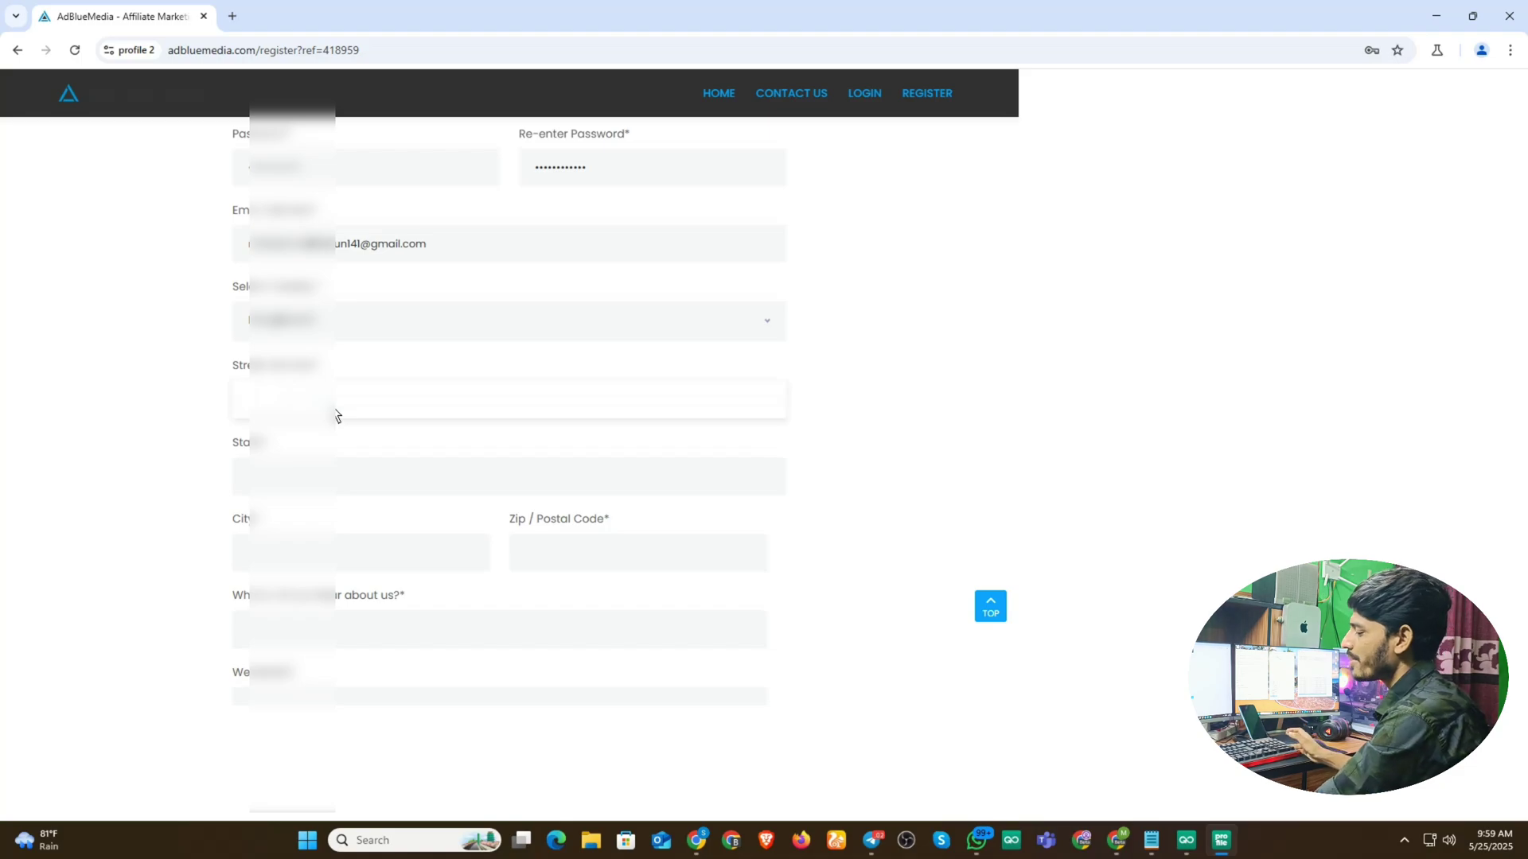
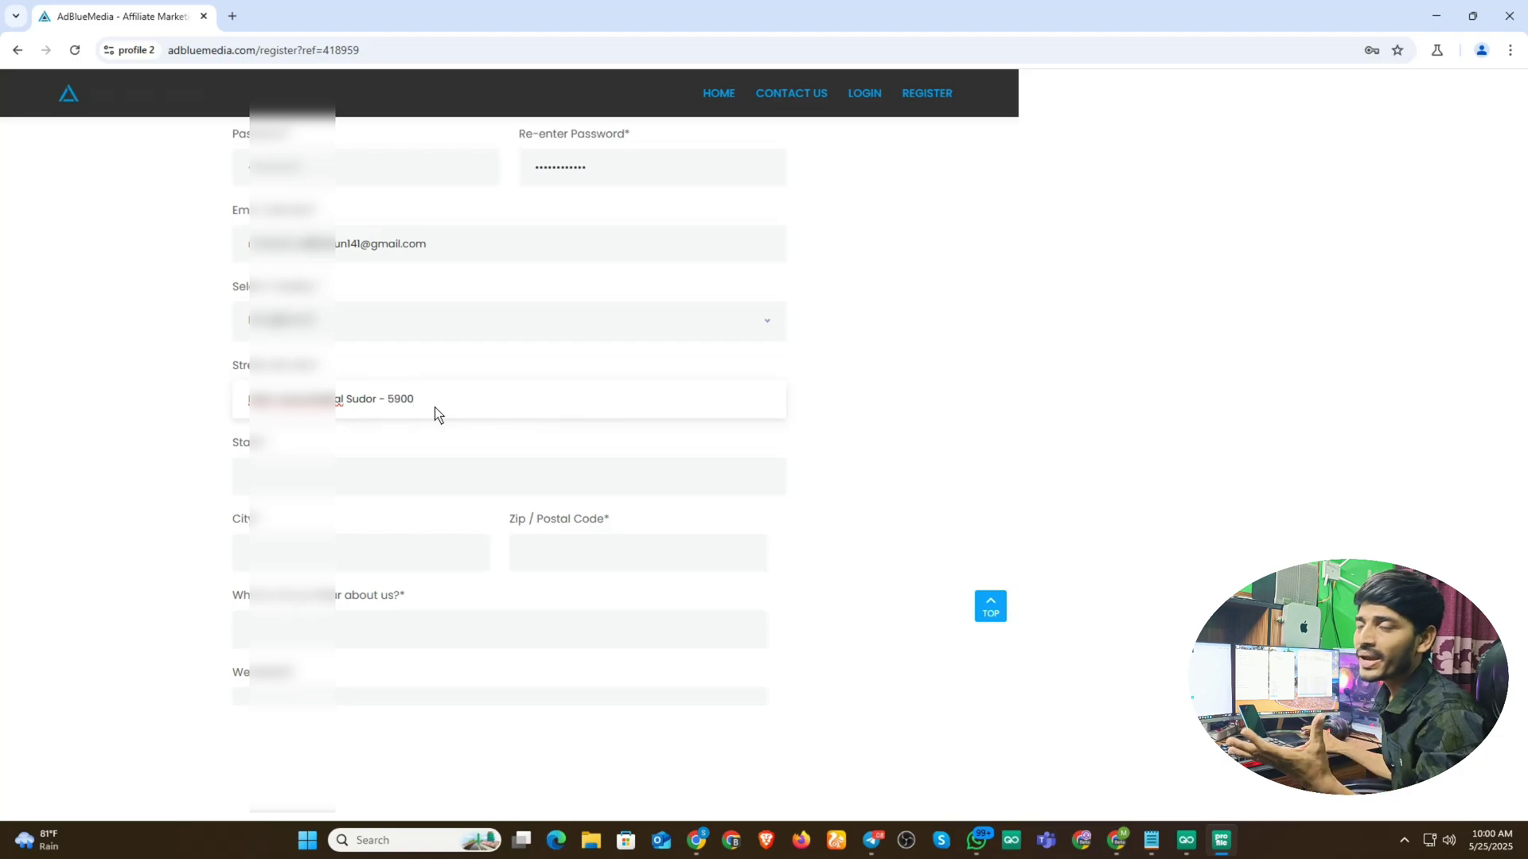
scroll(290, 382, down, 2)
- Fill in the state, city and postal code fields
click(299, 329)
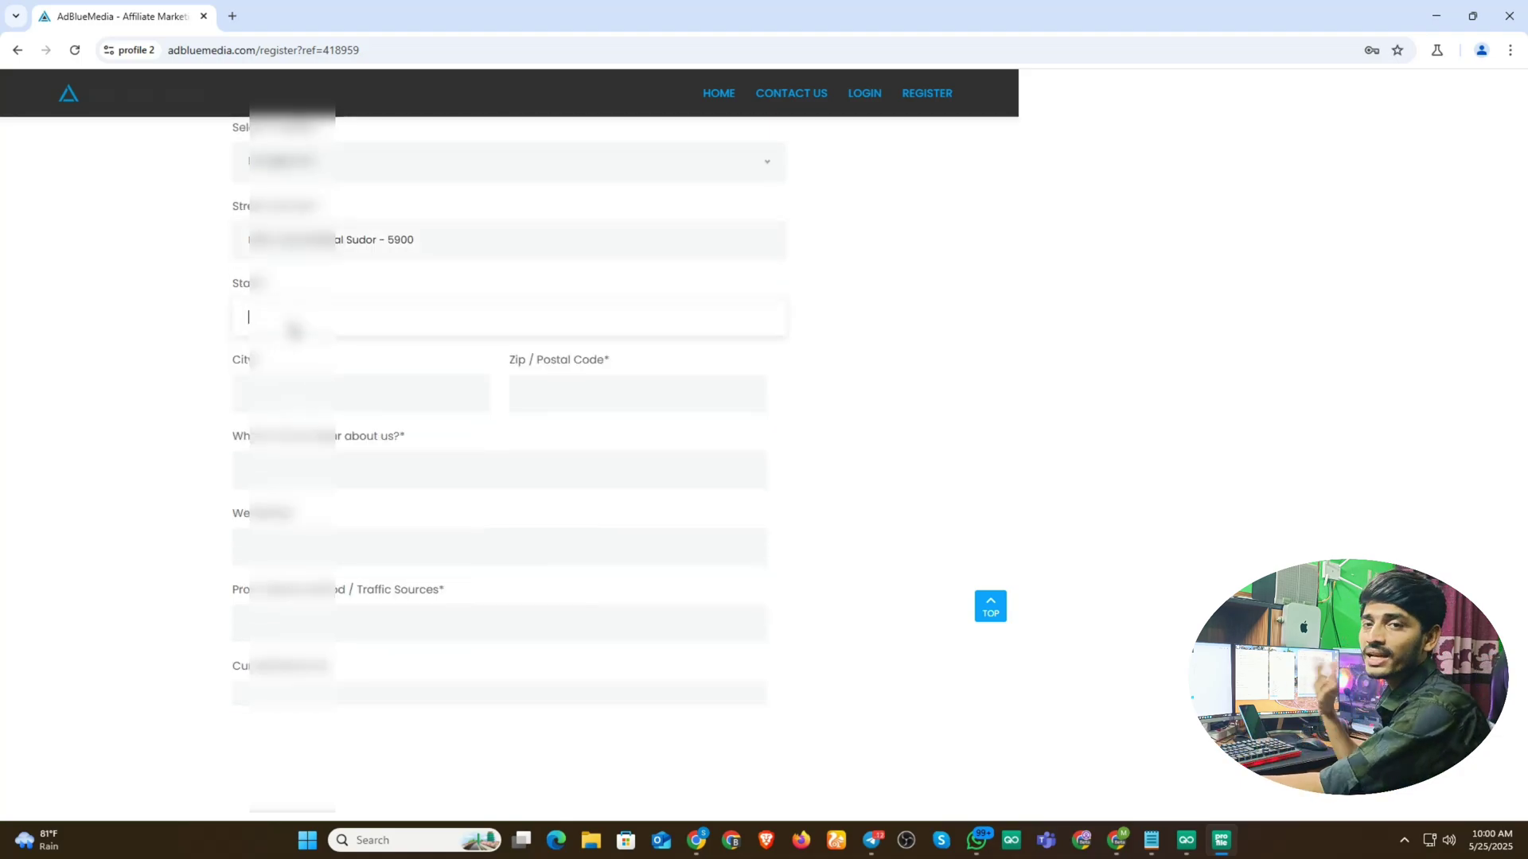
text(Joy)
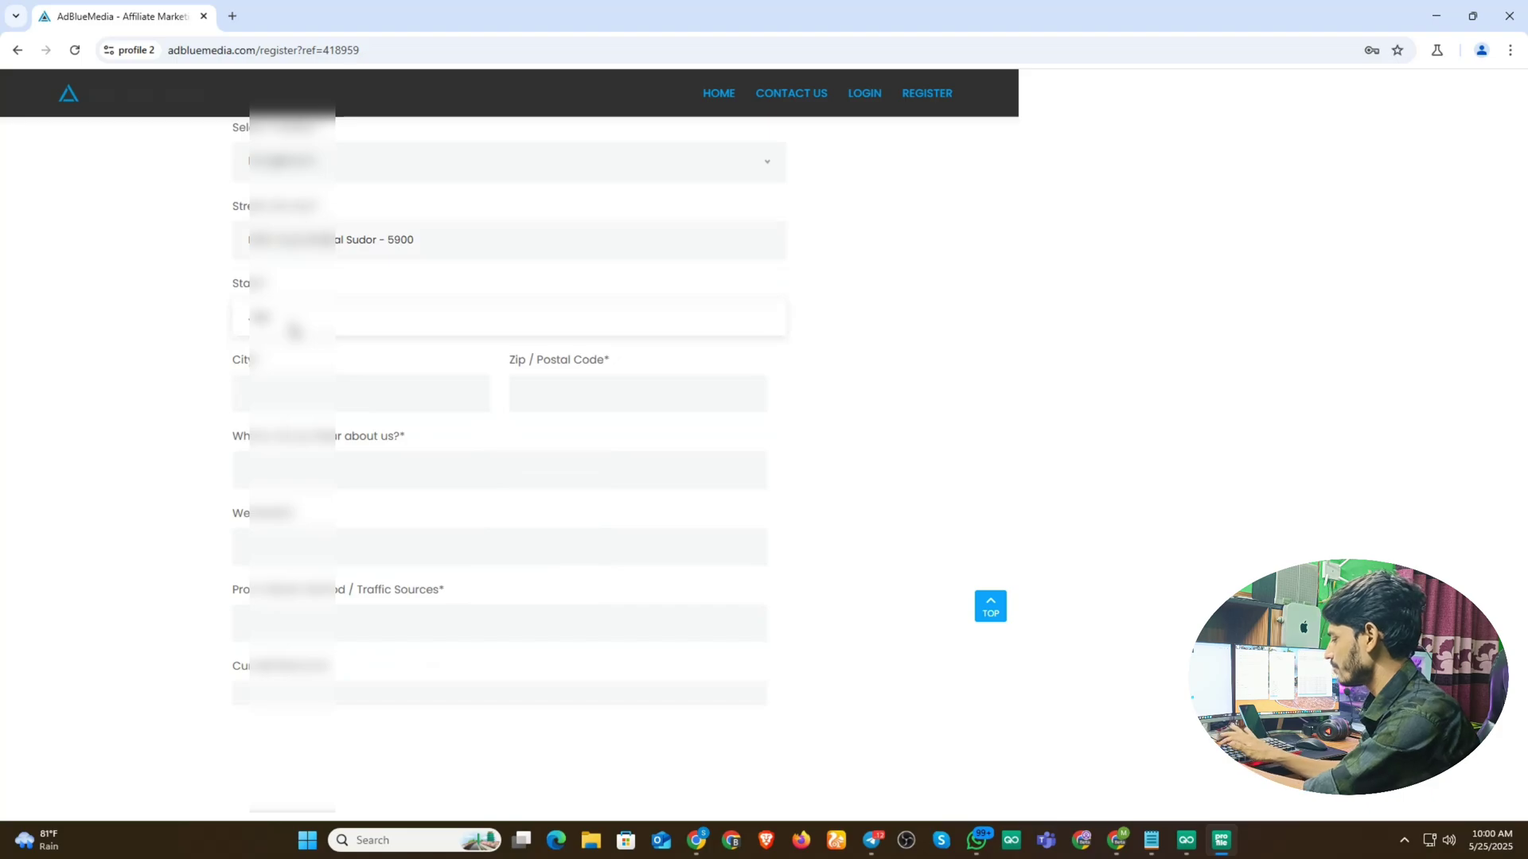
text(purhat)
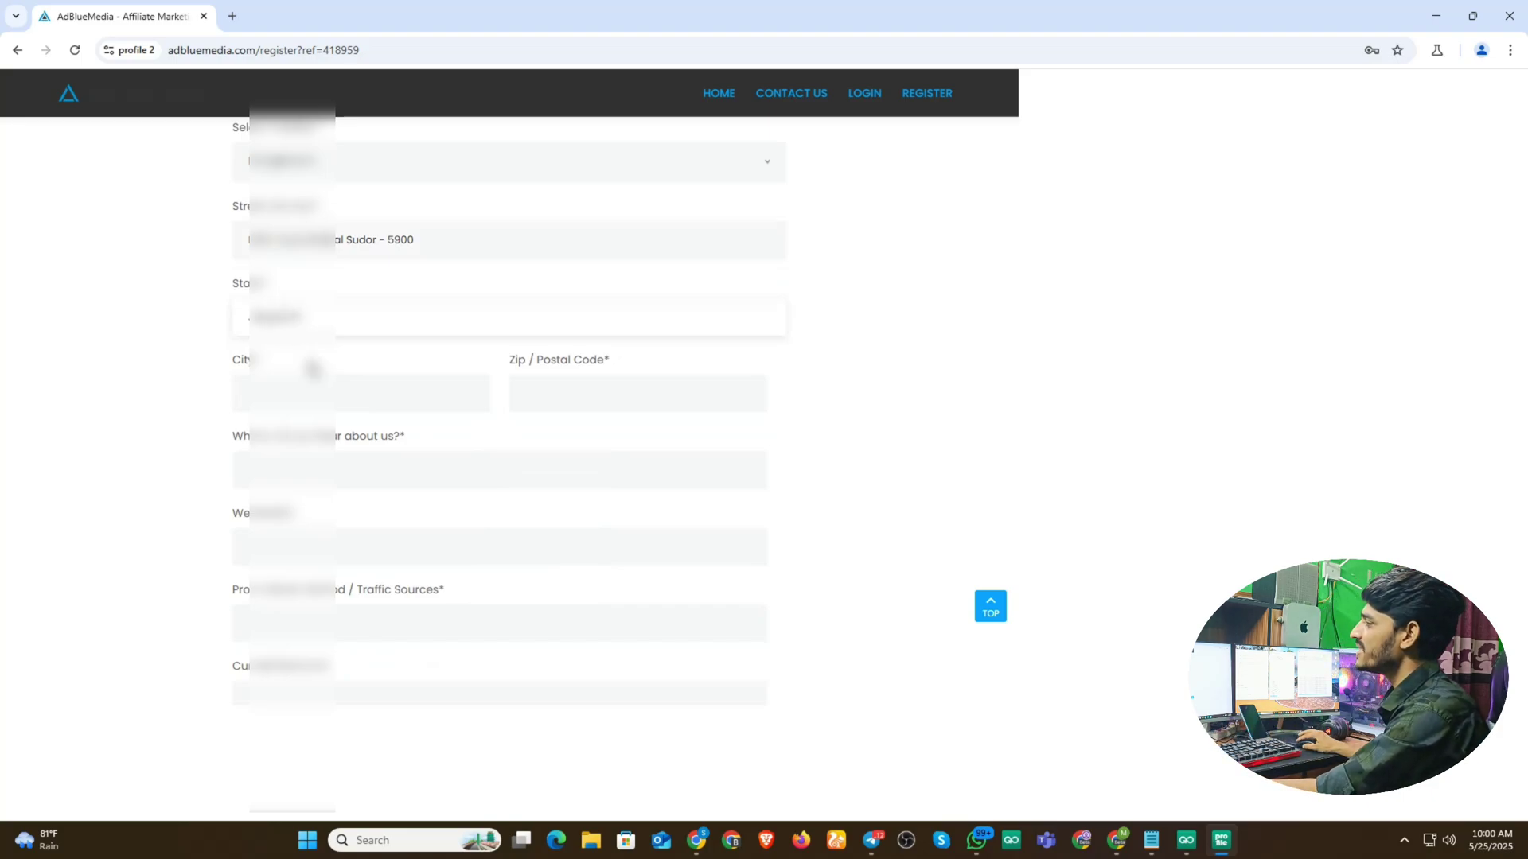
click(293, 408)
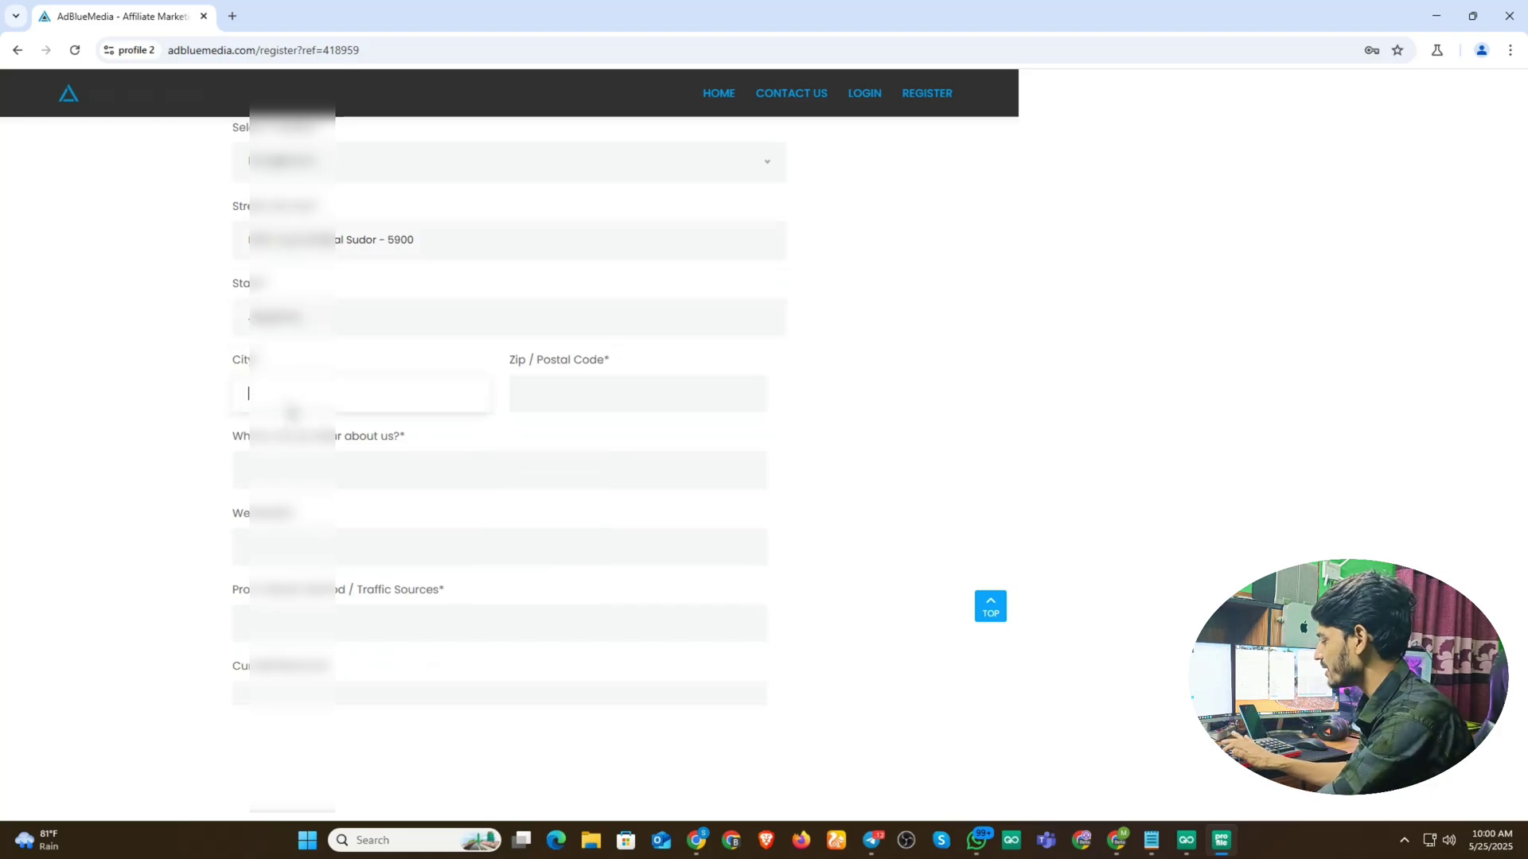
text(Joypurhat)
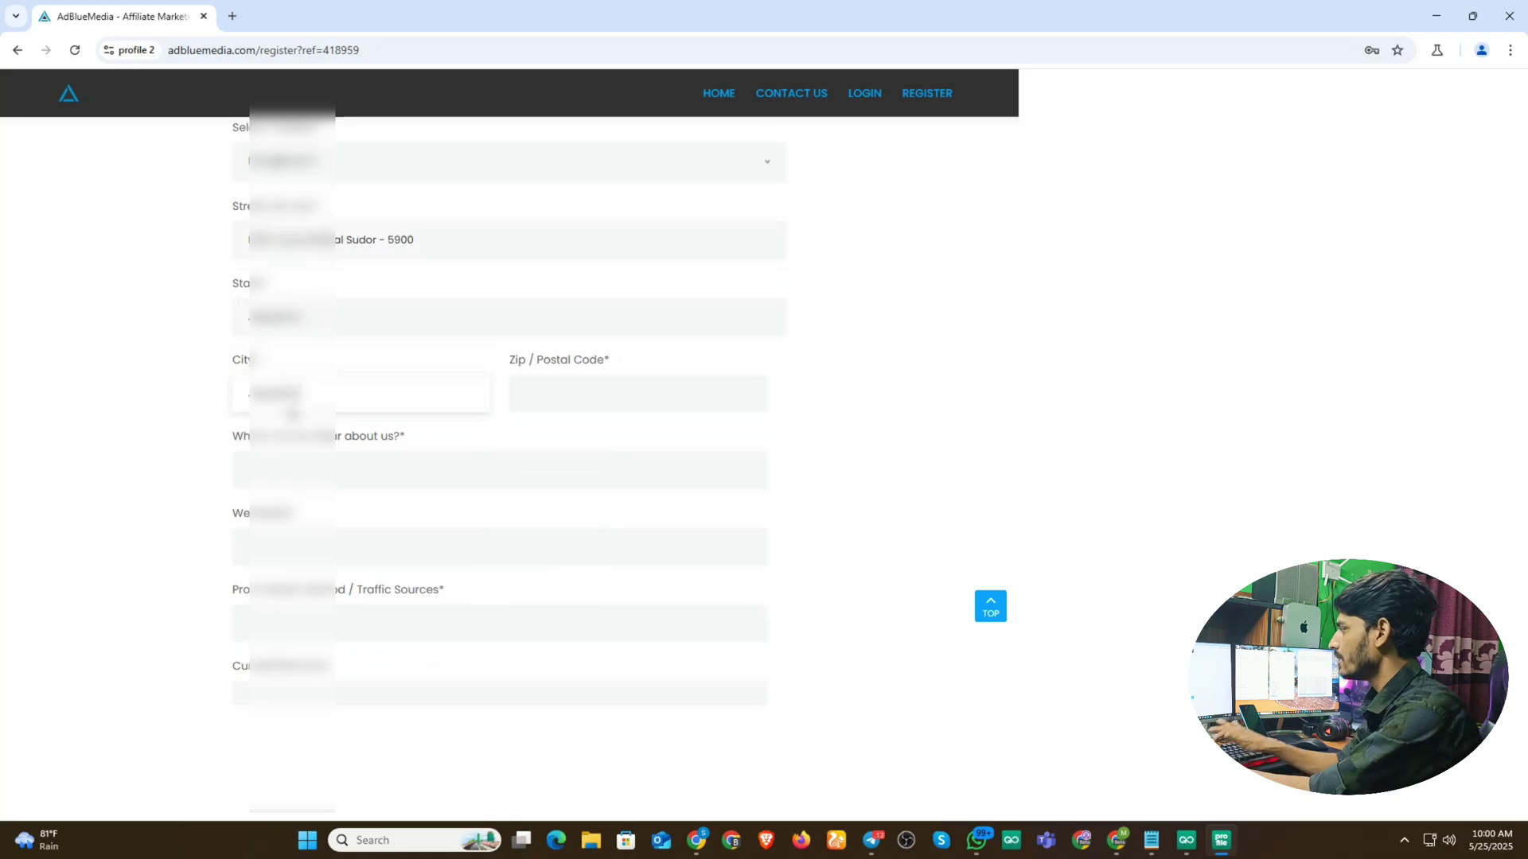
click(594, 405)
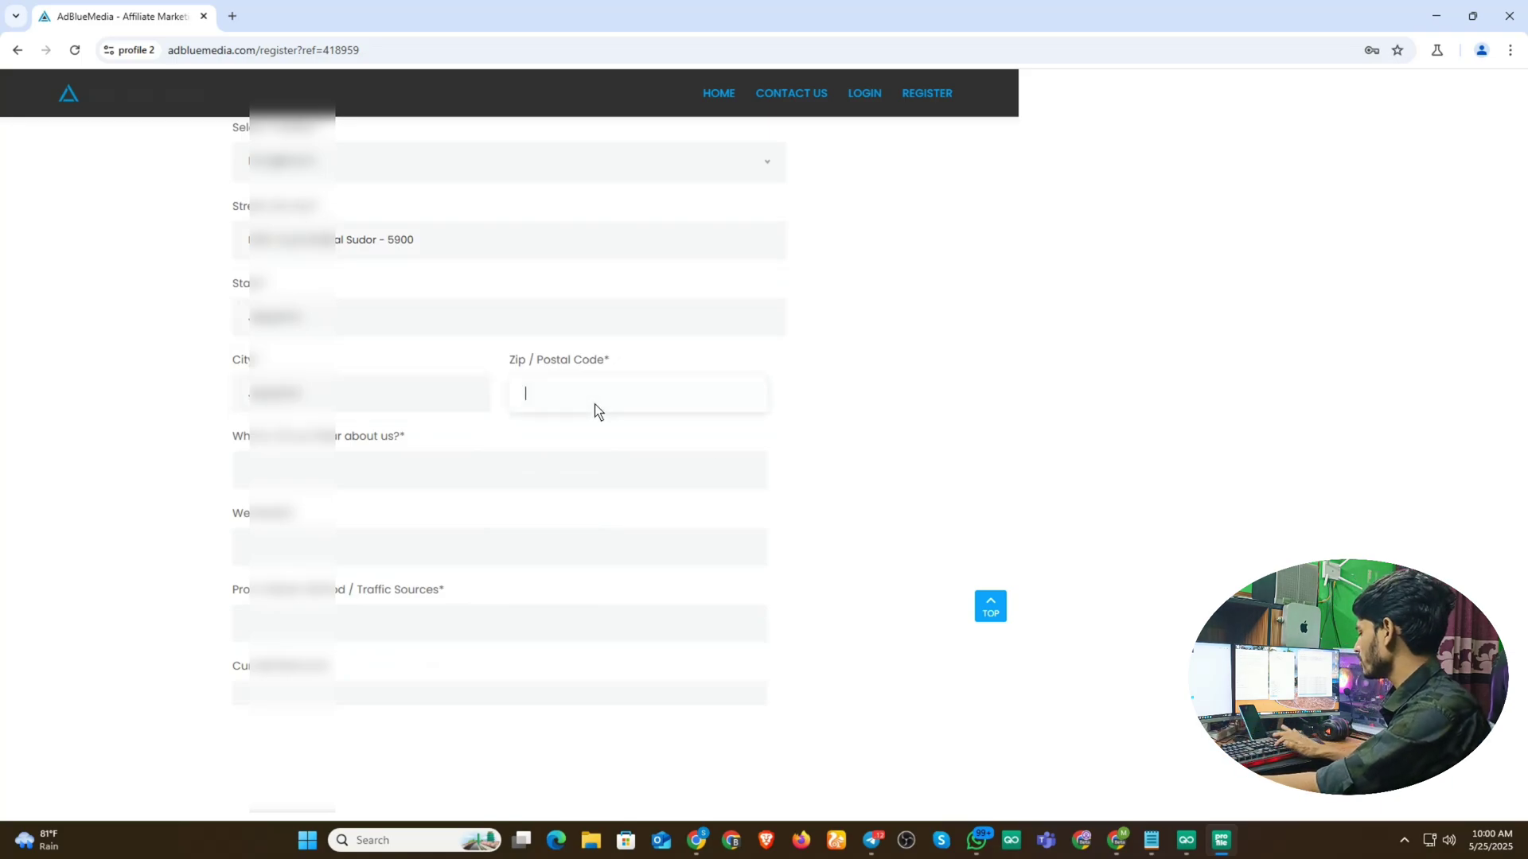
text(5900)
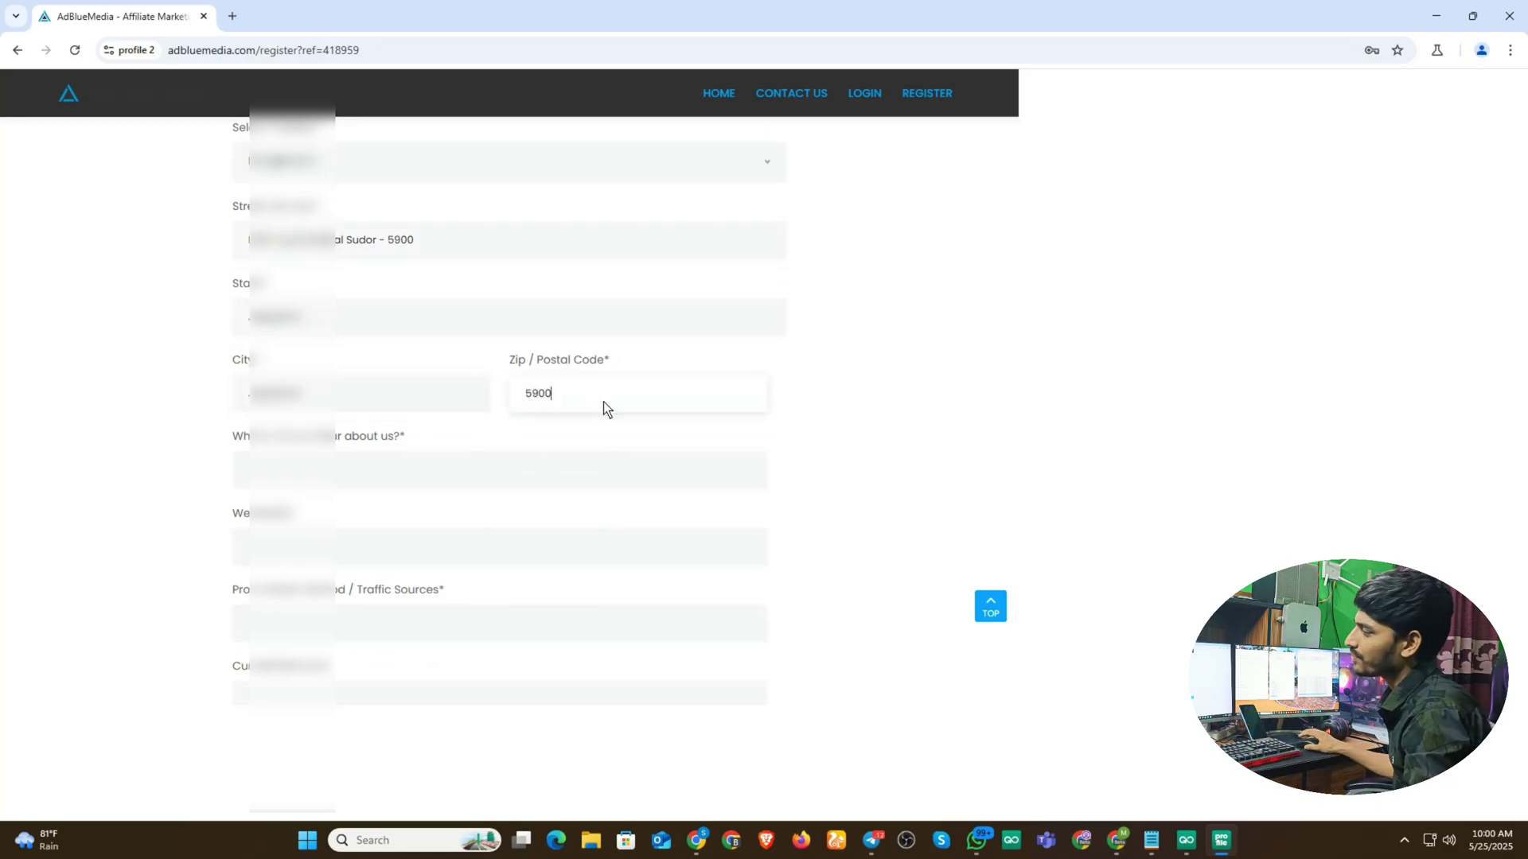
- Answer 'Where did you hear about us?' with 'Youtube'
click(294, 486)
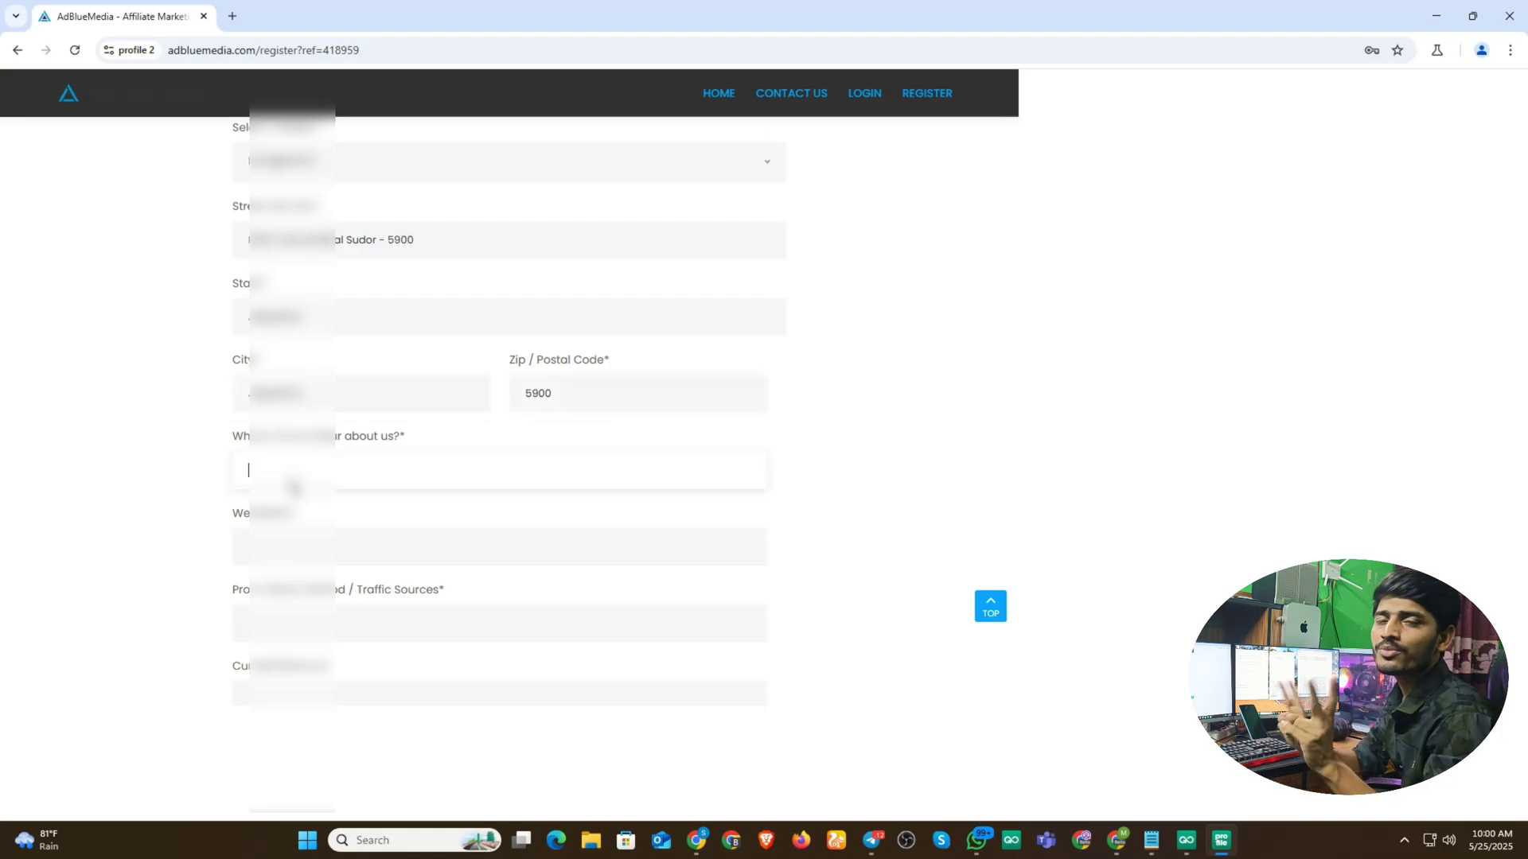
text(Y)
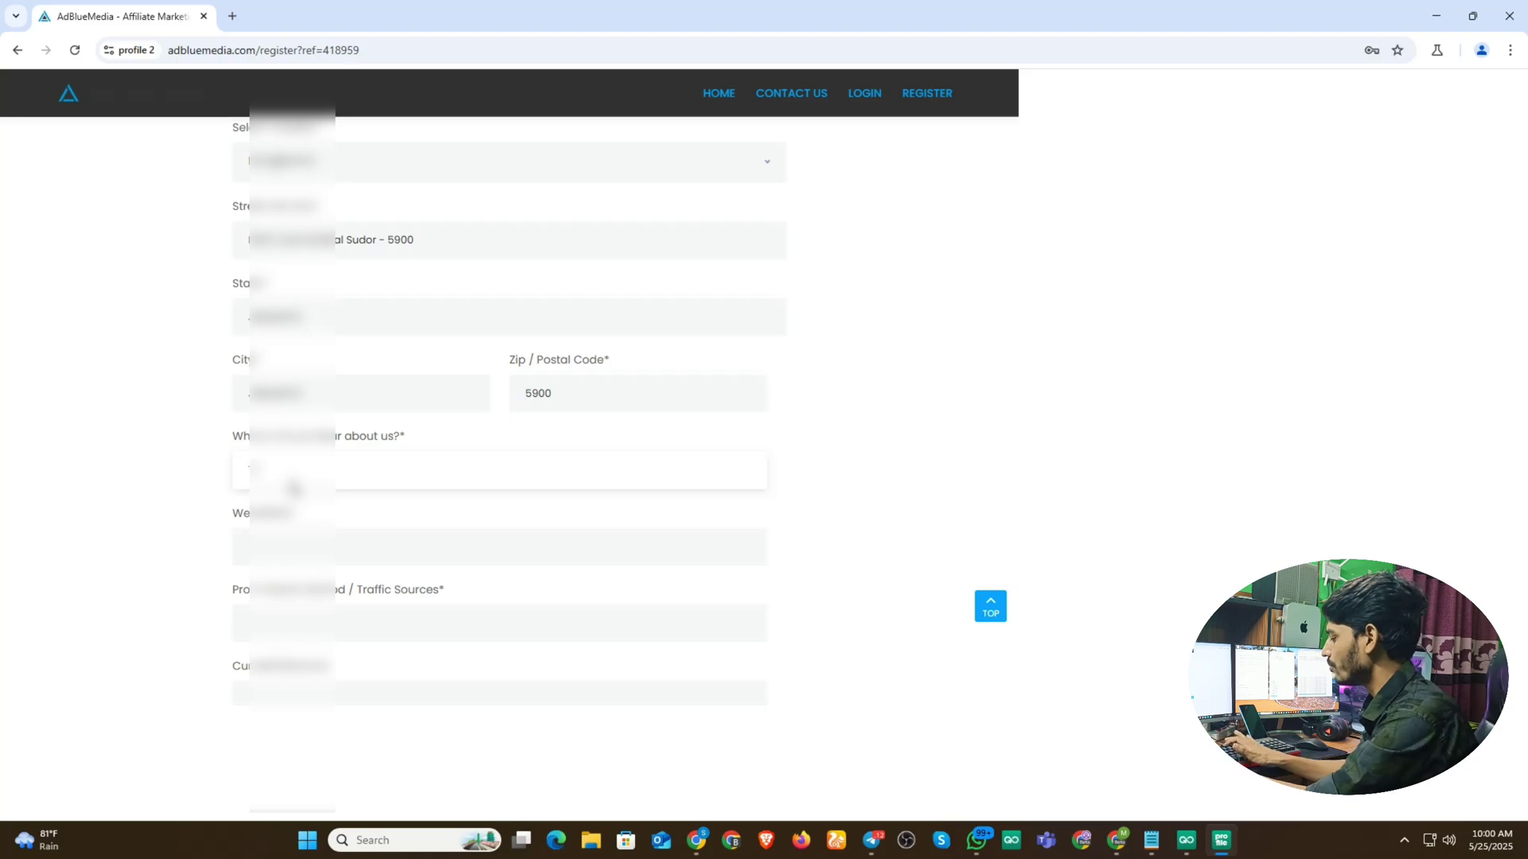
text(ou)
text(ra)
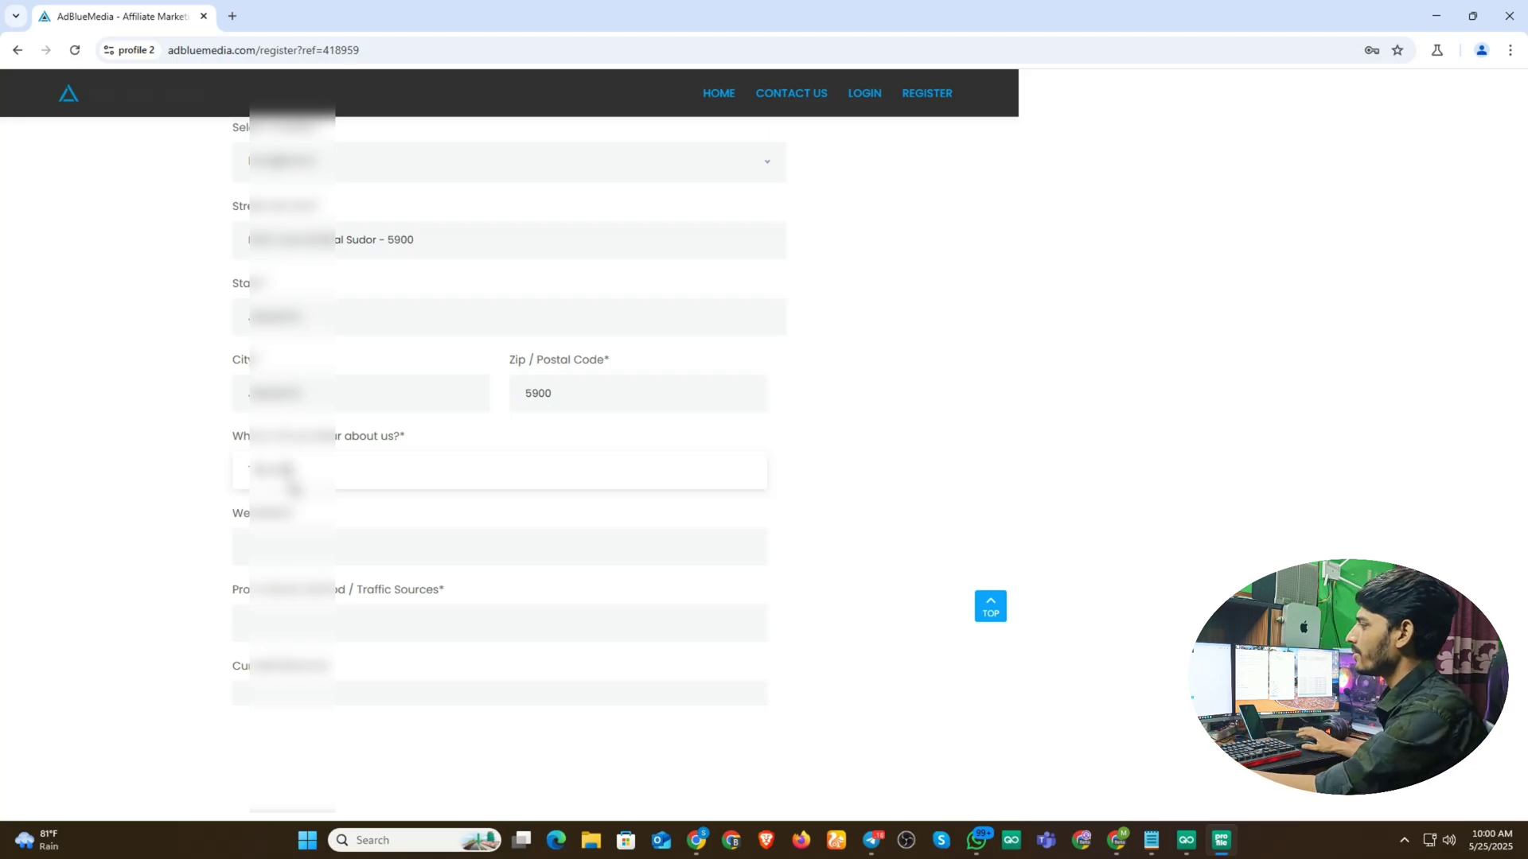
key(BackSpace)
key(BackSpace)
key(BackSpace)
key(BackSpace)
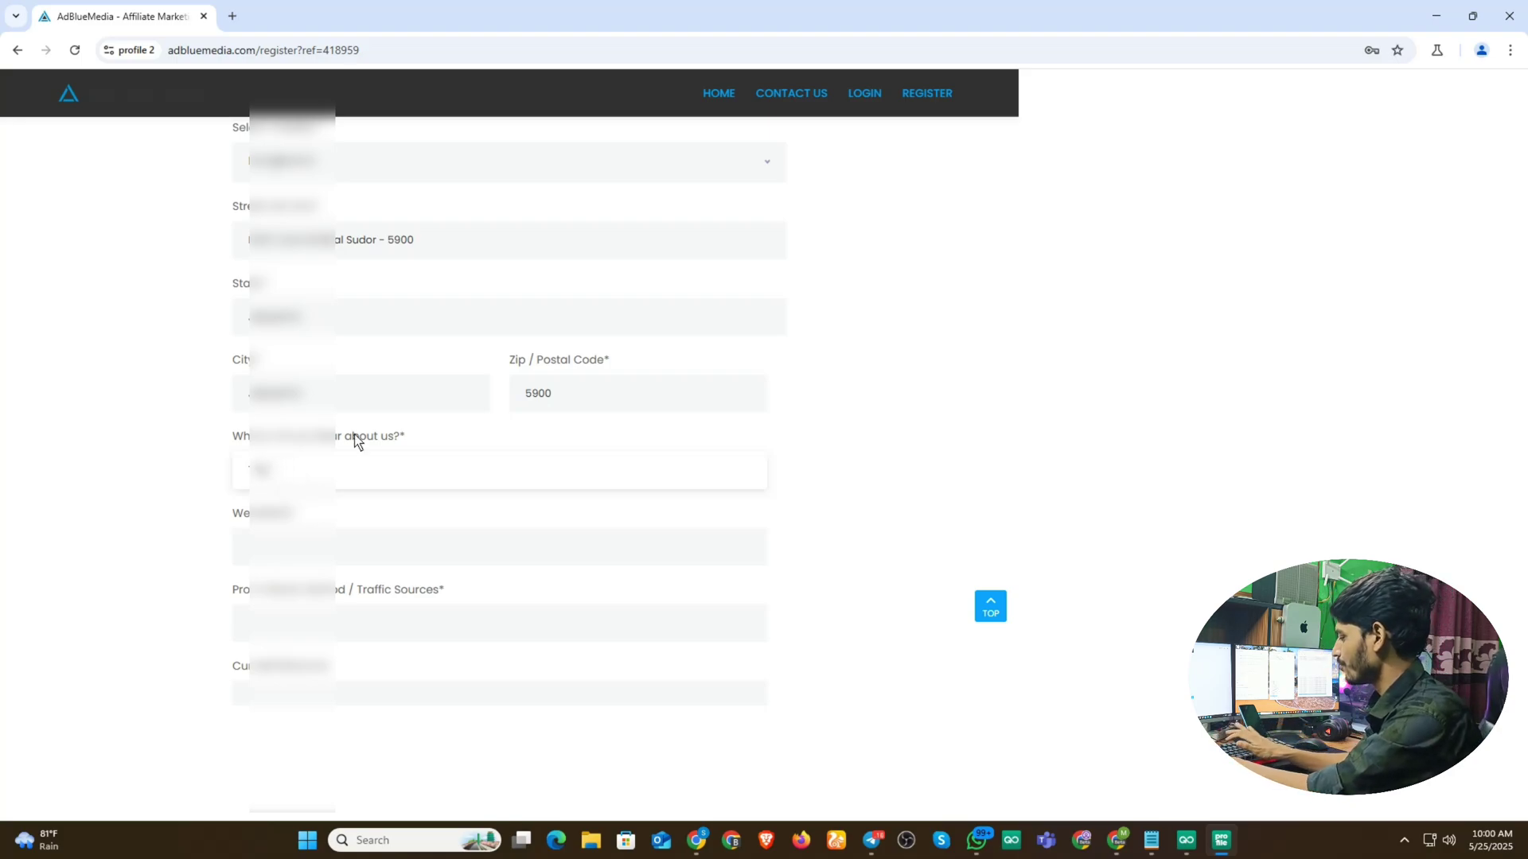
key(BackSpace)
text(le)
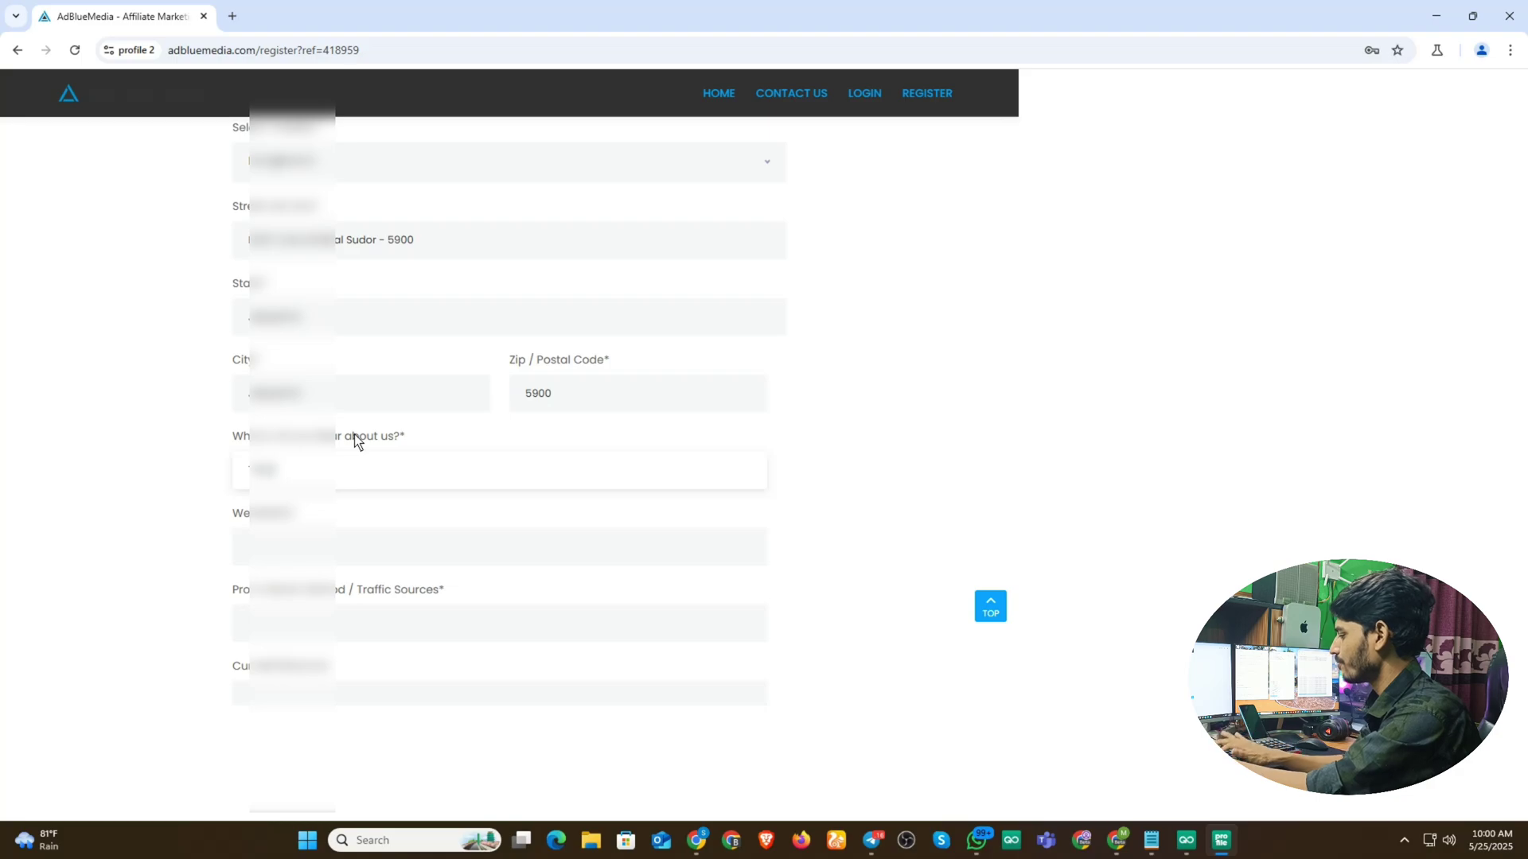
text(gram)
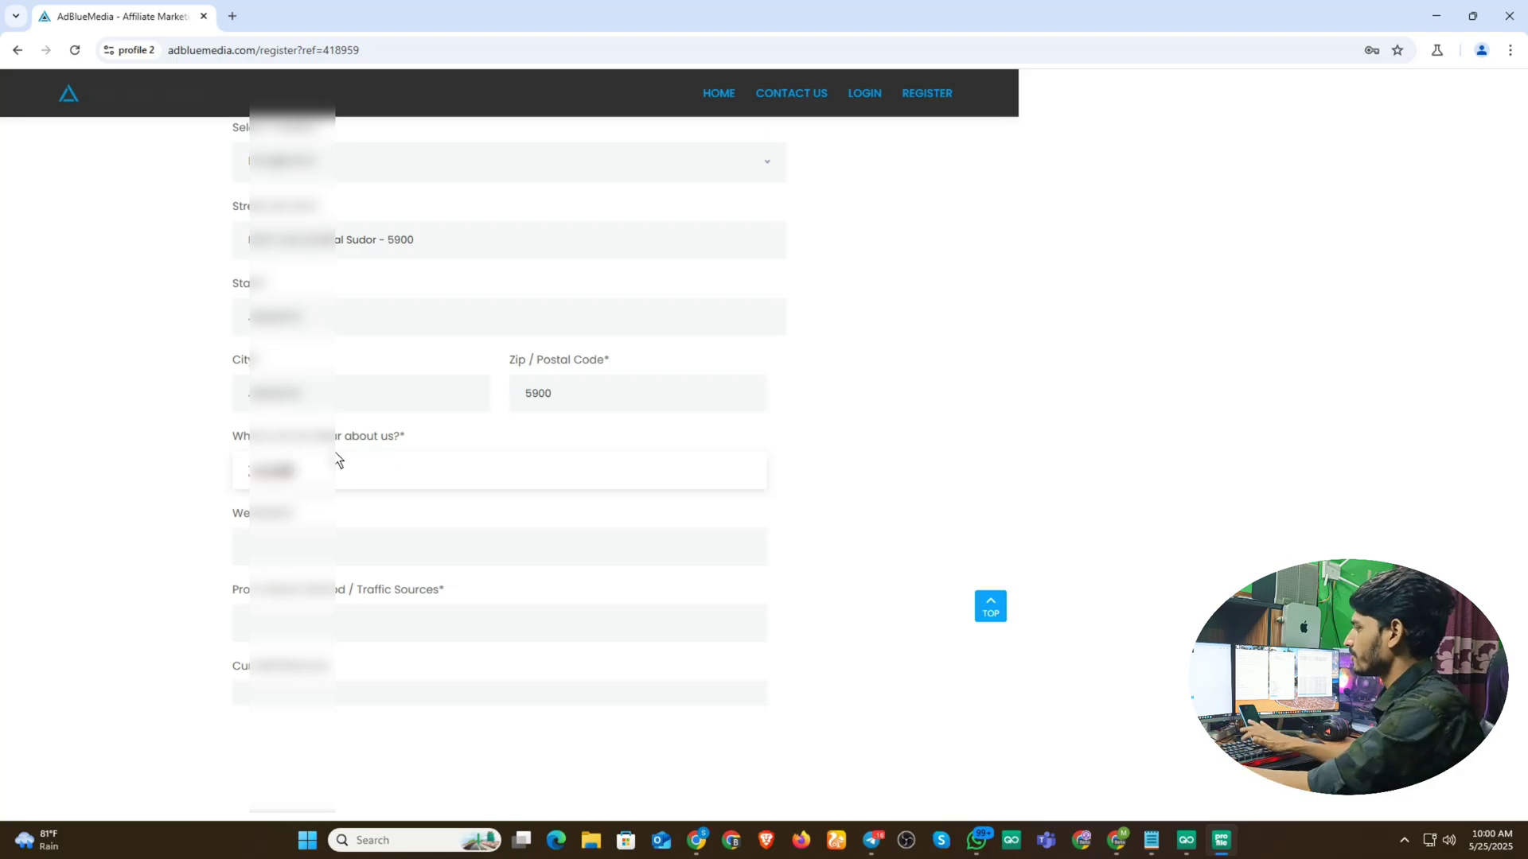
key(BackSpace)
key(BackSpace)
key(BackSpace)
key(BackSpace)
key(BackSpace)
key(BackSpace)
text(utube)
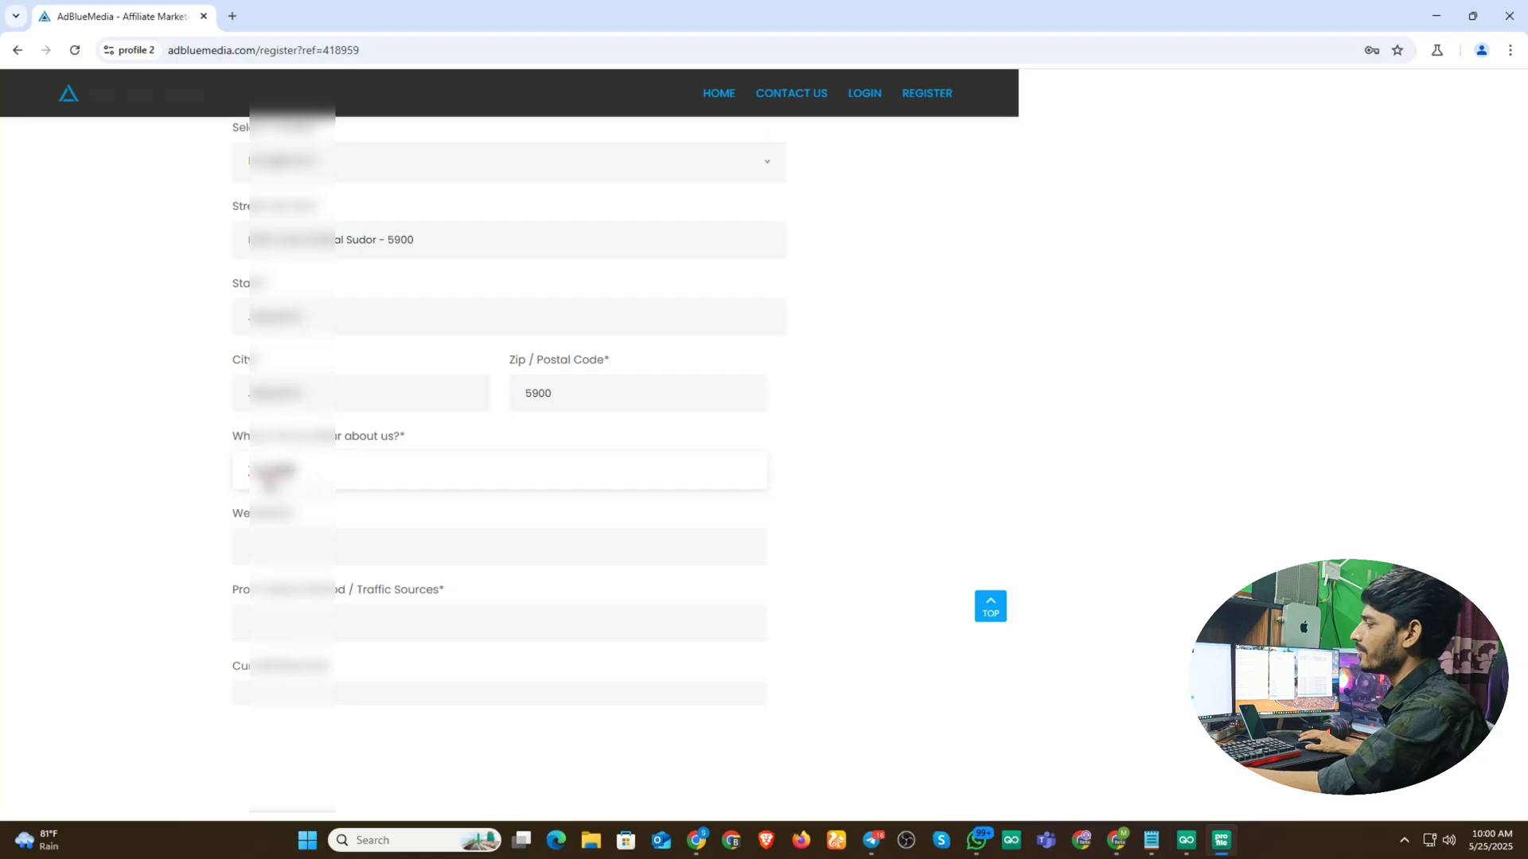
key(BackSpace)
key(BackSpace)
key(BackSpace)
key(BackSpace)
key(BackSpace)
key(BackSpace)
key(BackSpace)
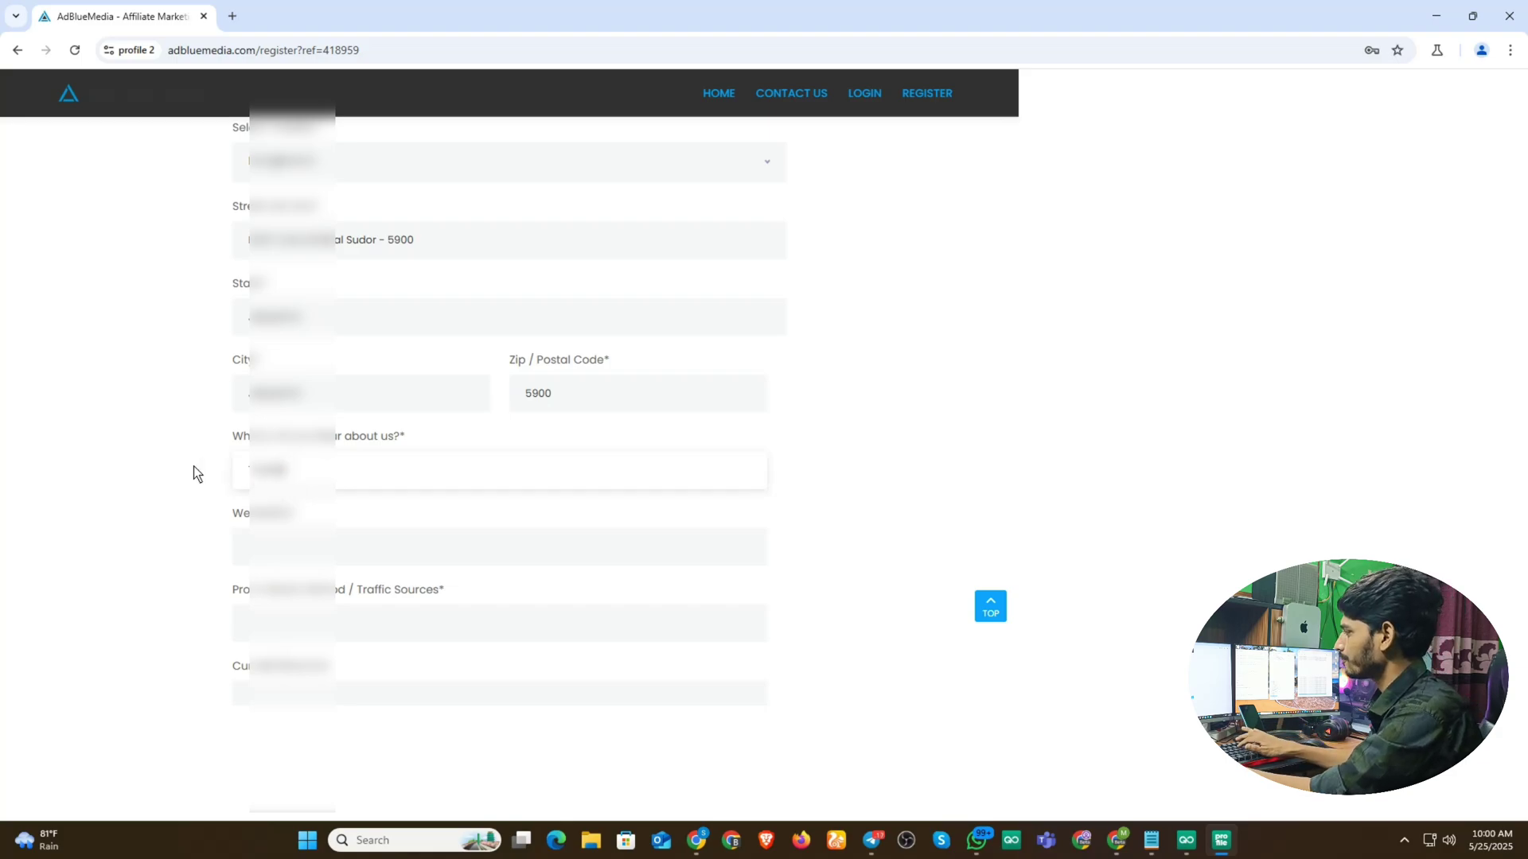
text(Youtube)
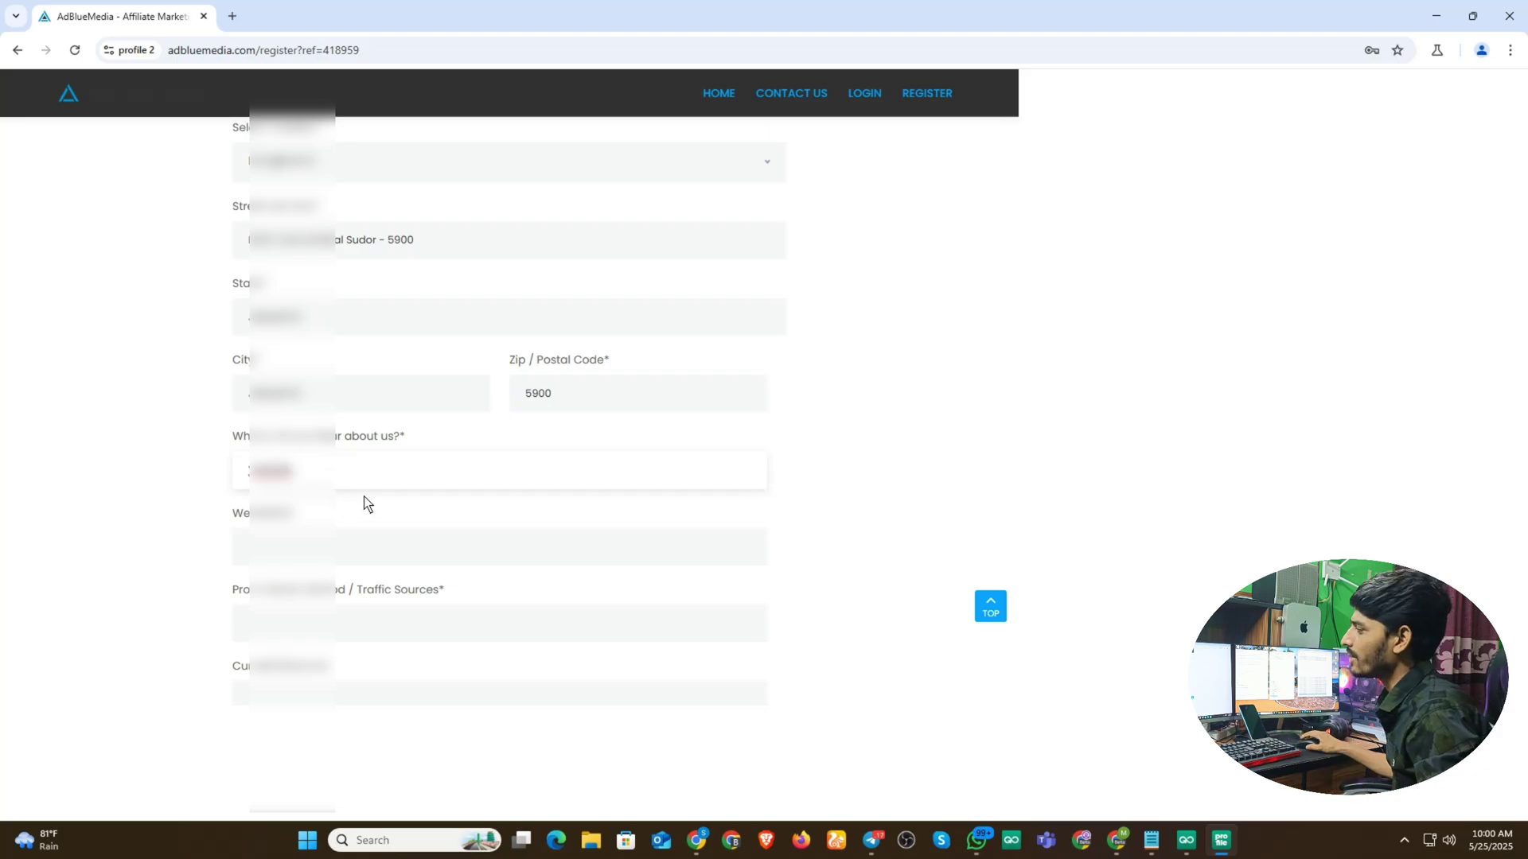
scroll(364, 505, down, 2)
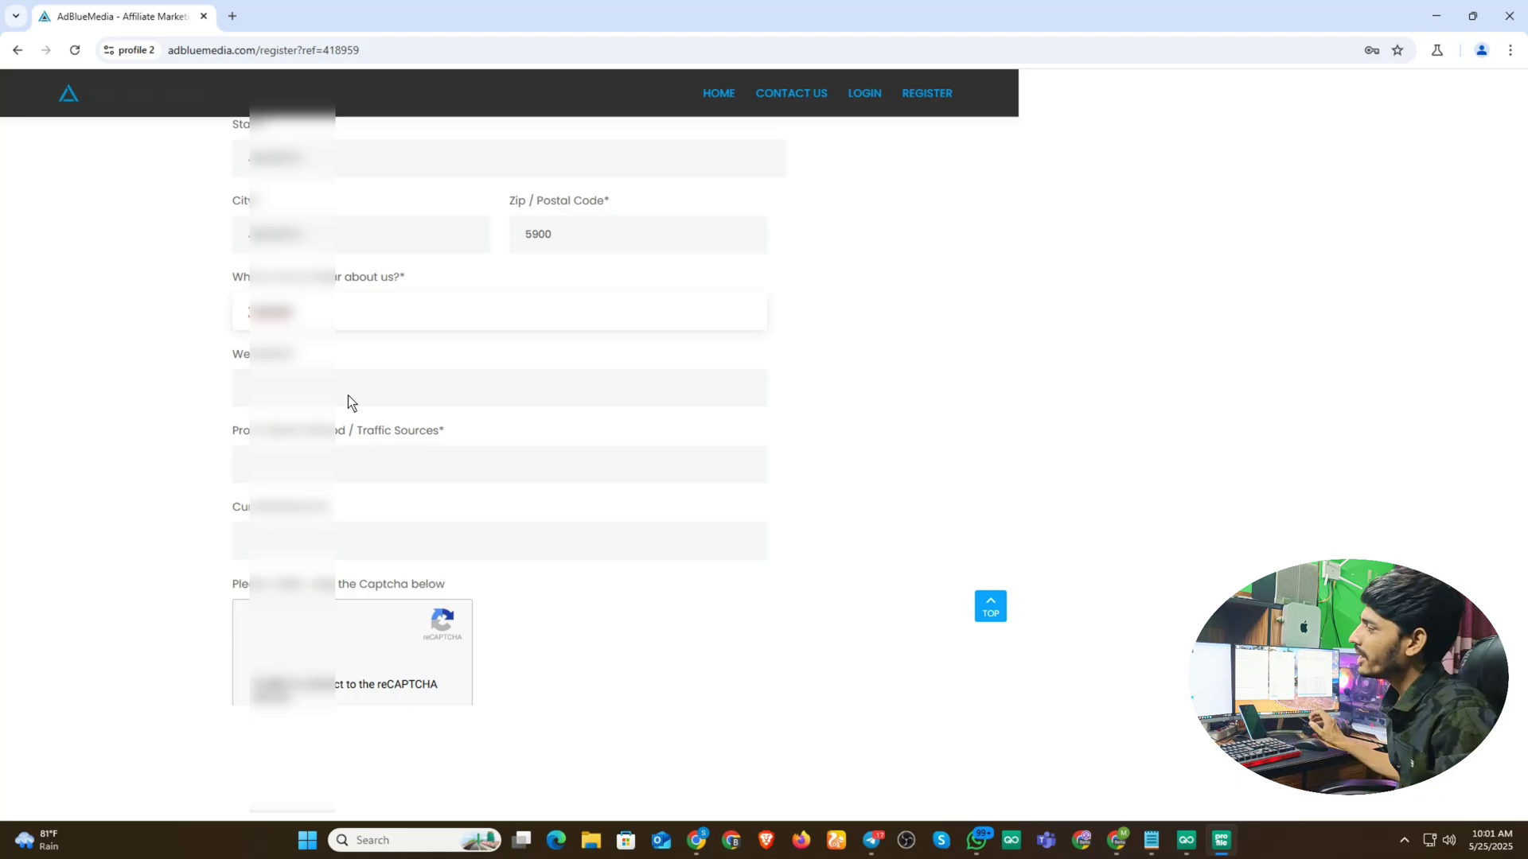
- Copy the third promotion sentence from promotion text 2025.txt, then minimize Notepad
click(372, 463)
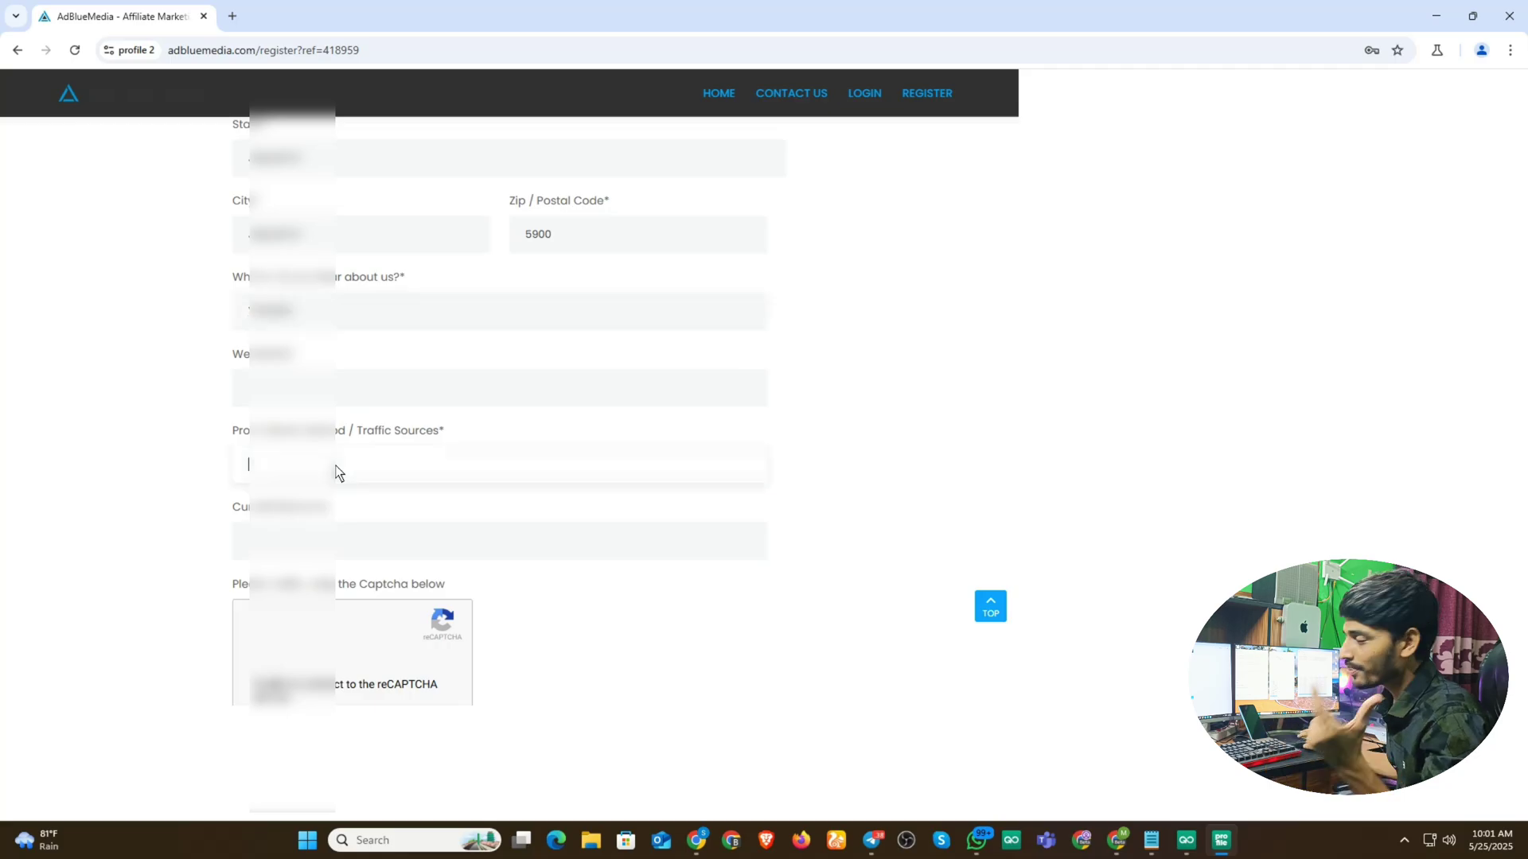
click(1149, 842)
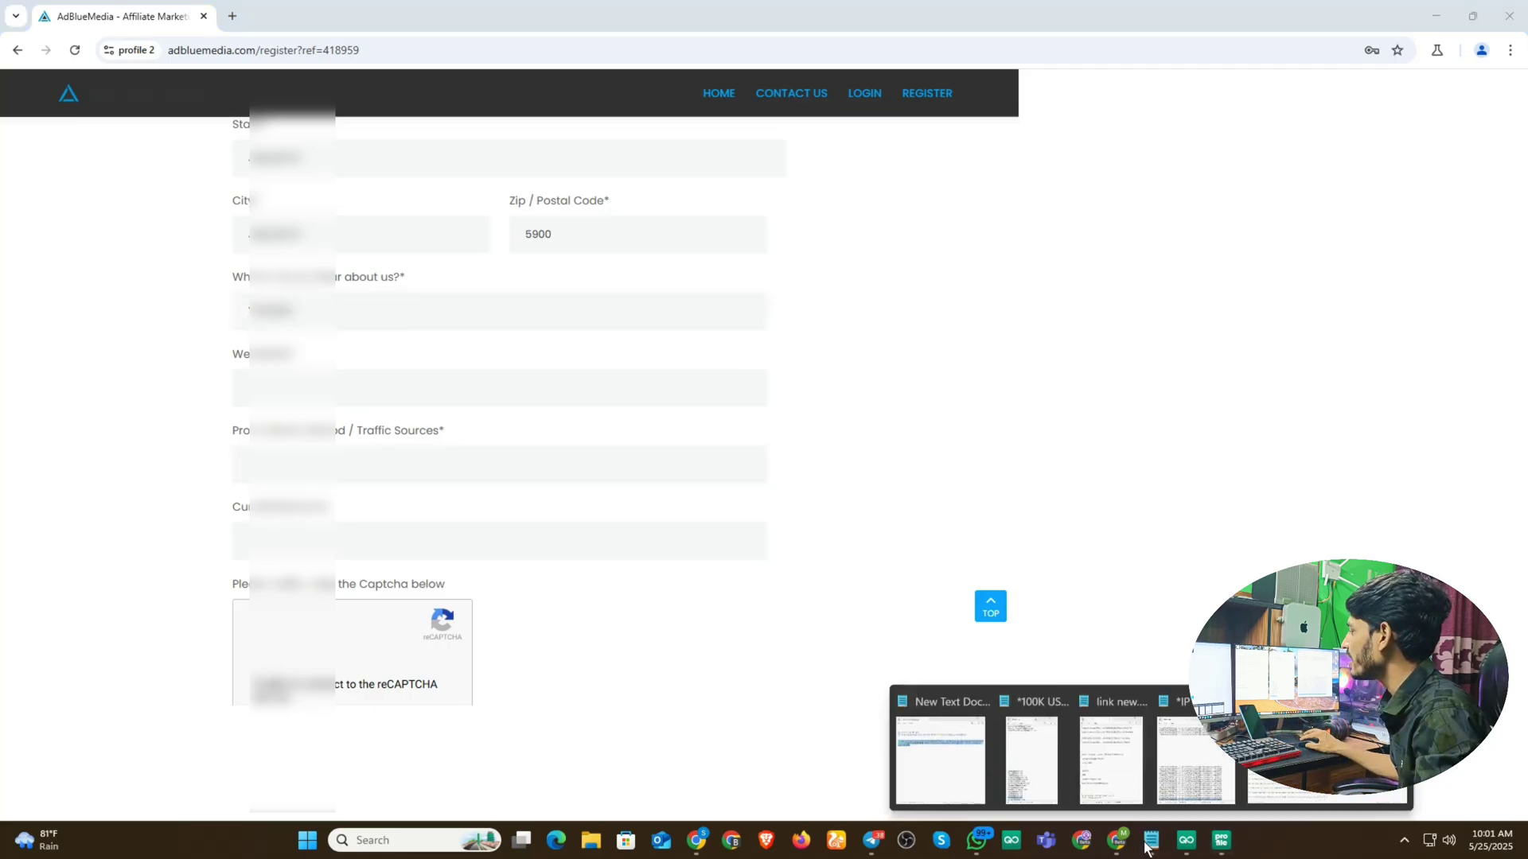
click(1317, 756)
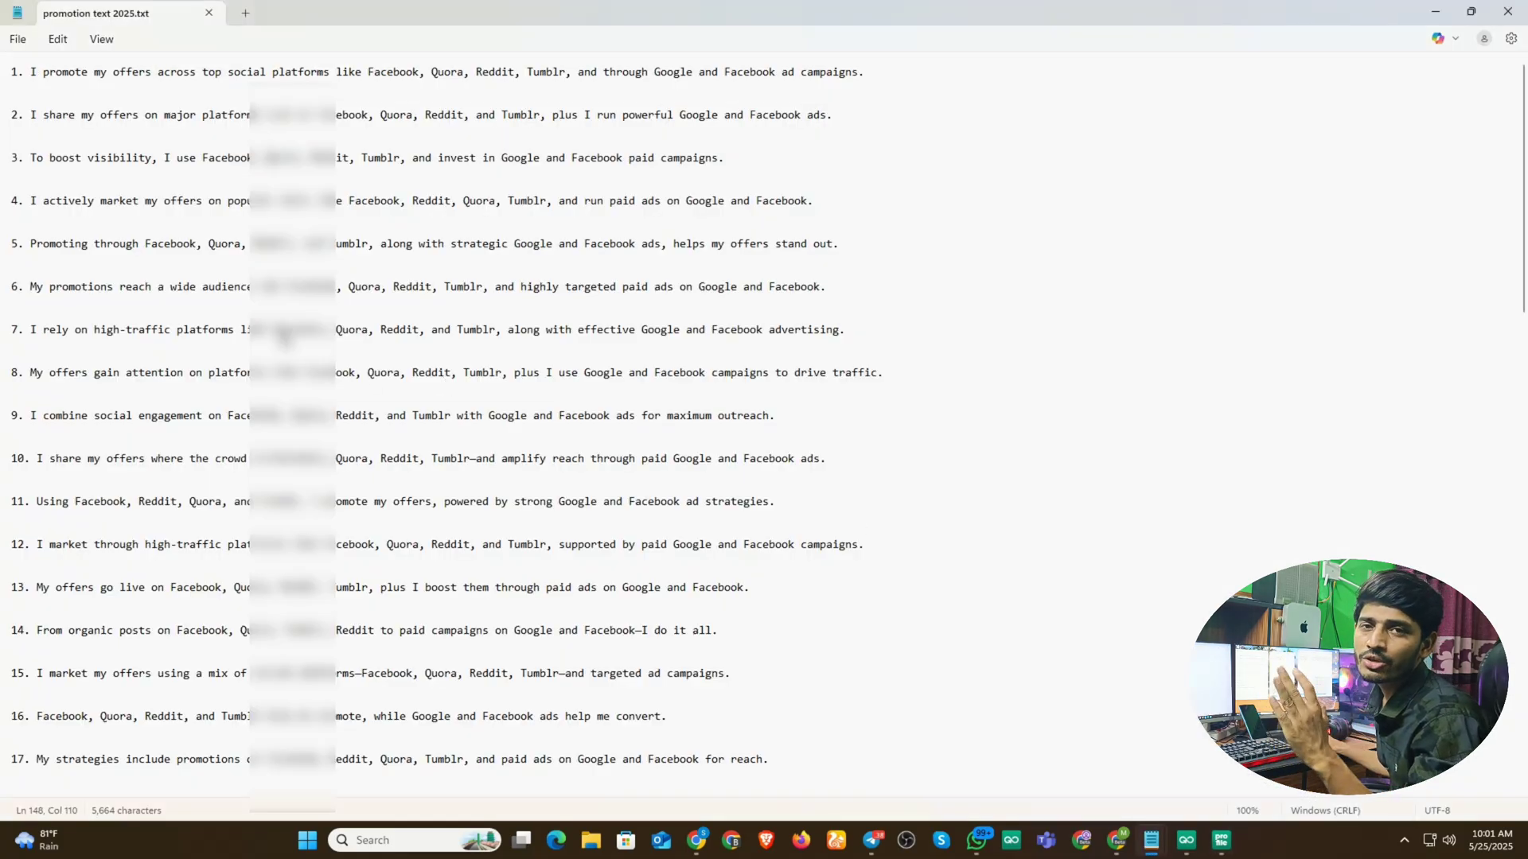
scroll(5, 366, down, 6)
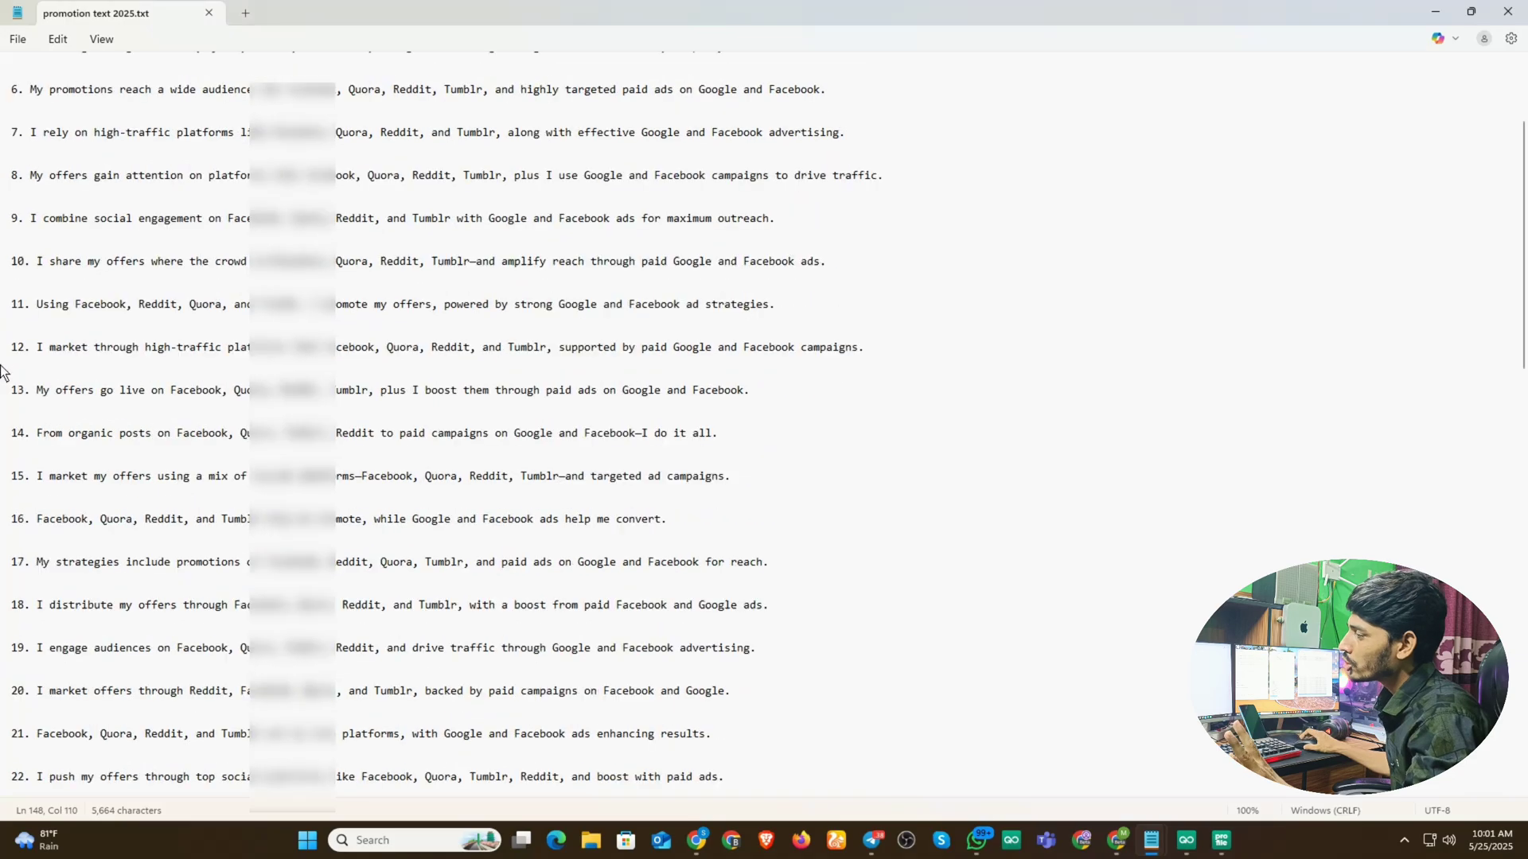
scroll(5, 521, down, 5)
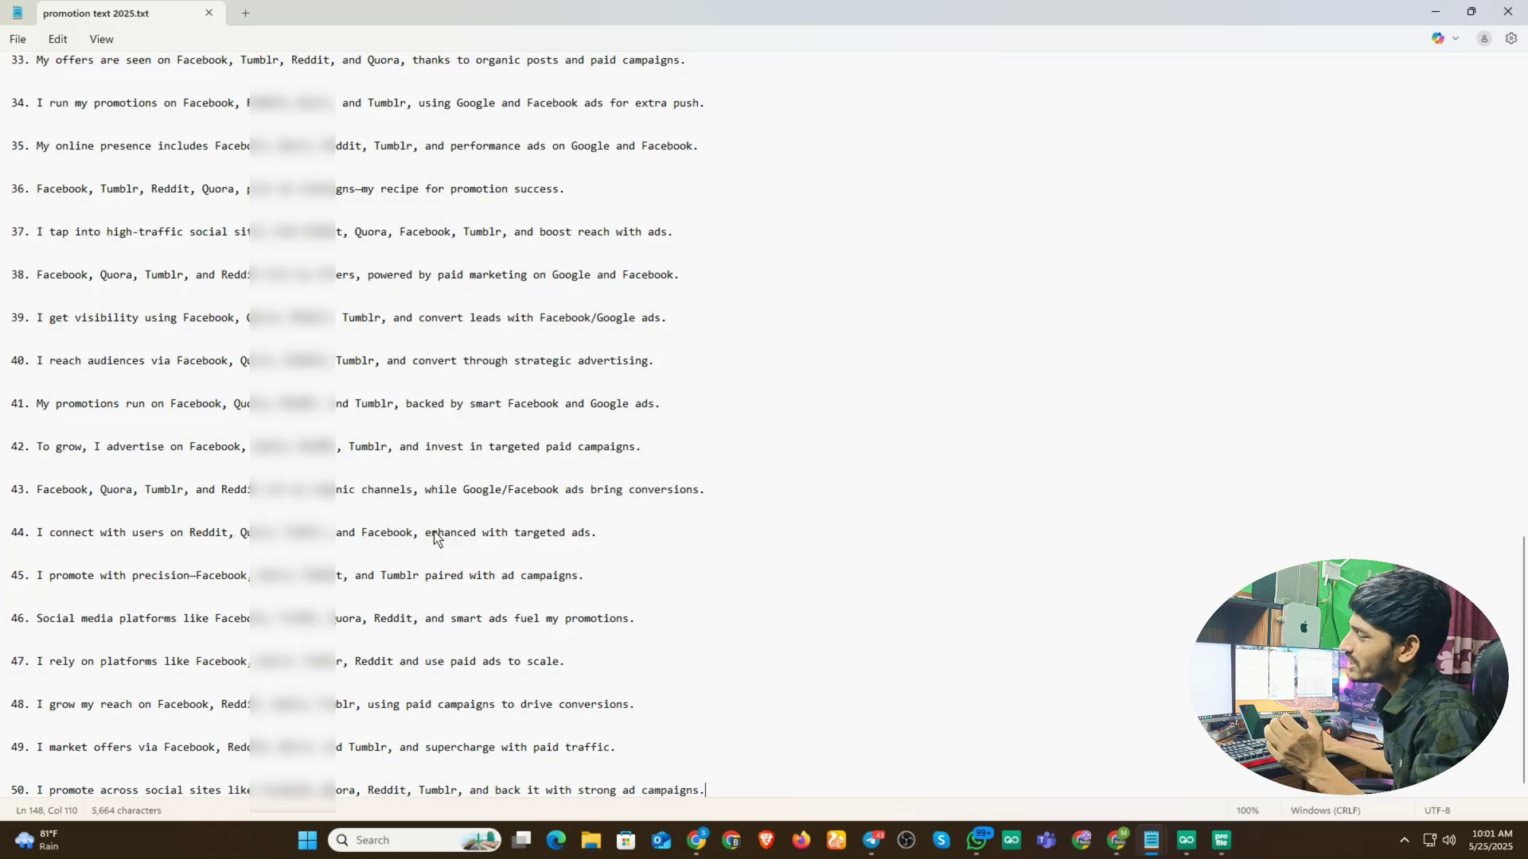
scroll(452, 514, up, 20)
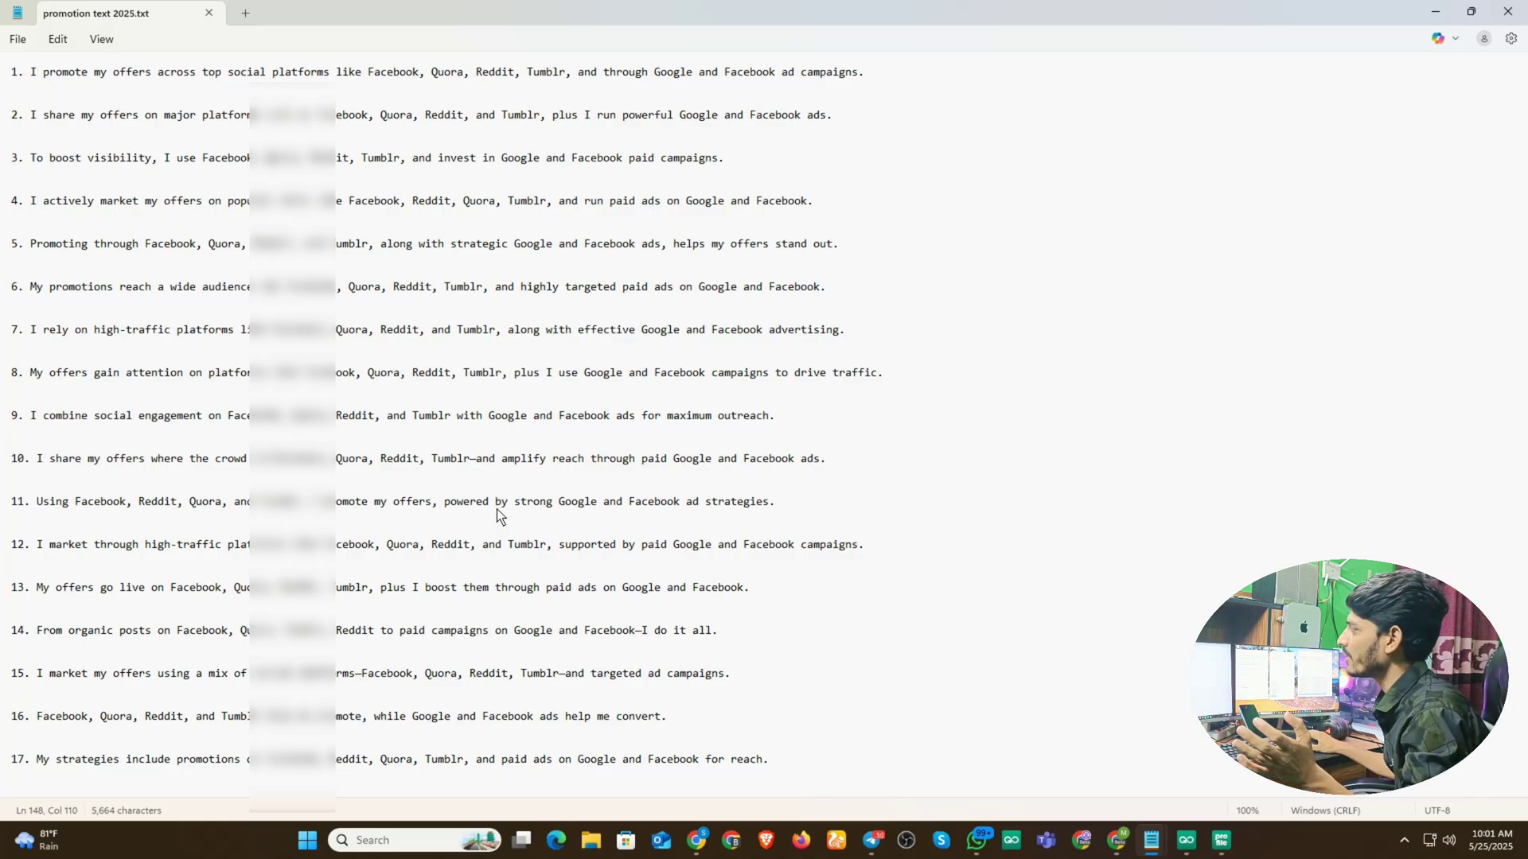
drag(726, 159, 39, 161)
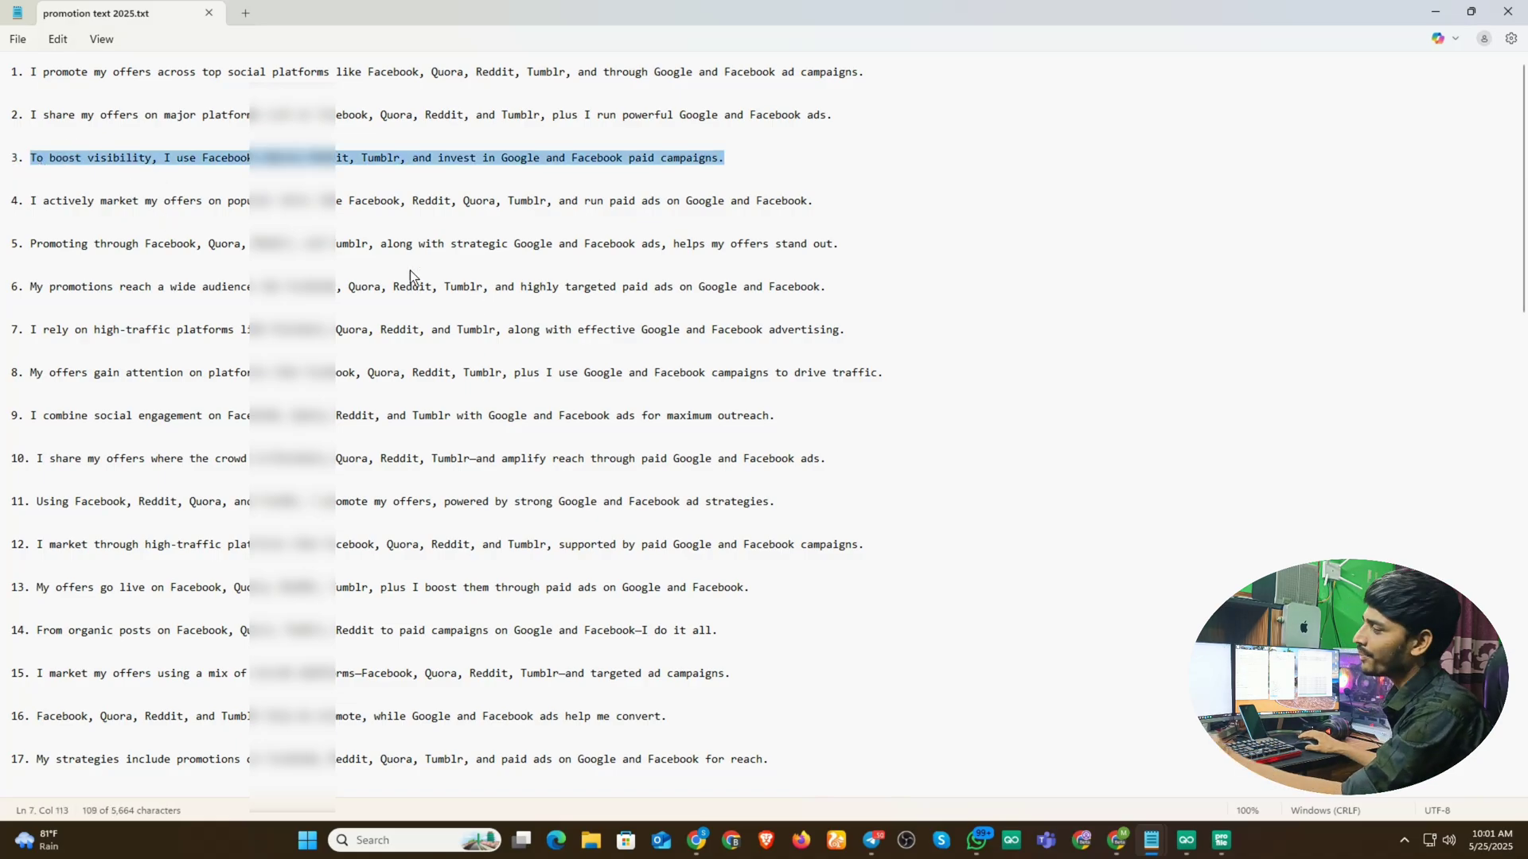
scroll(547, 391, down, 7)
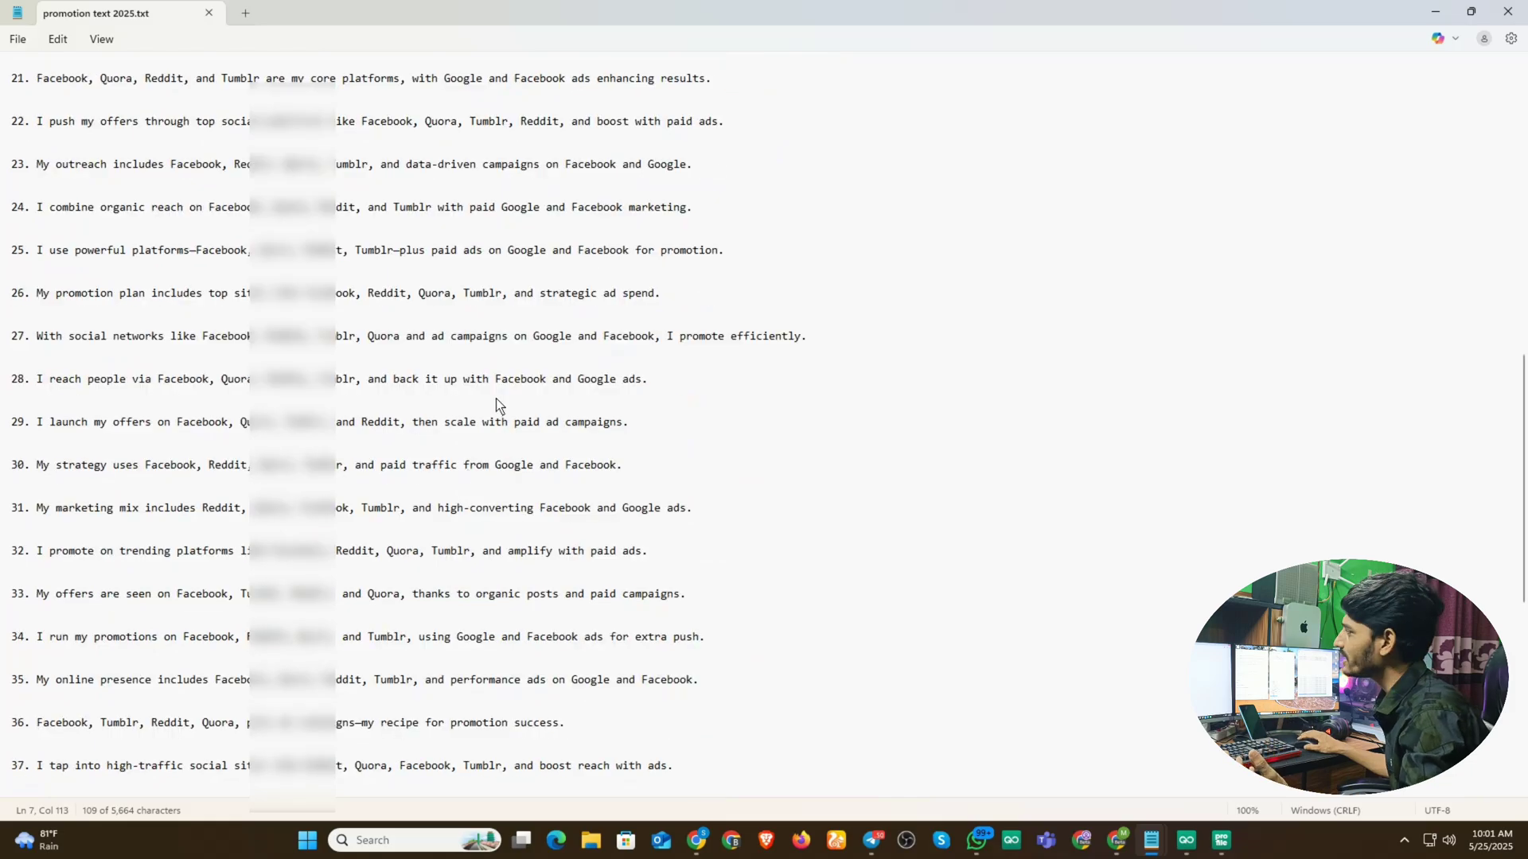
click(1434, 12)
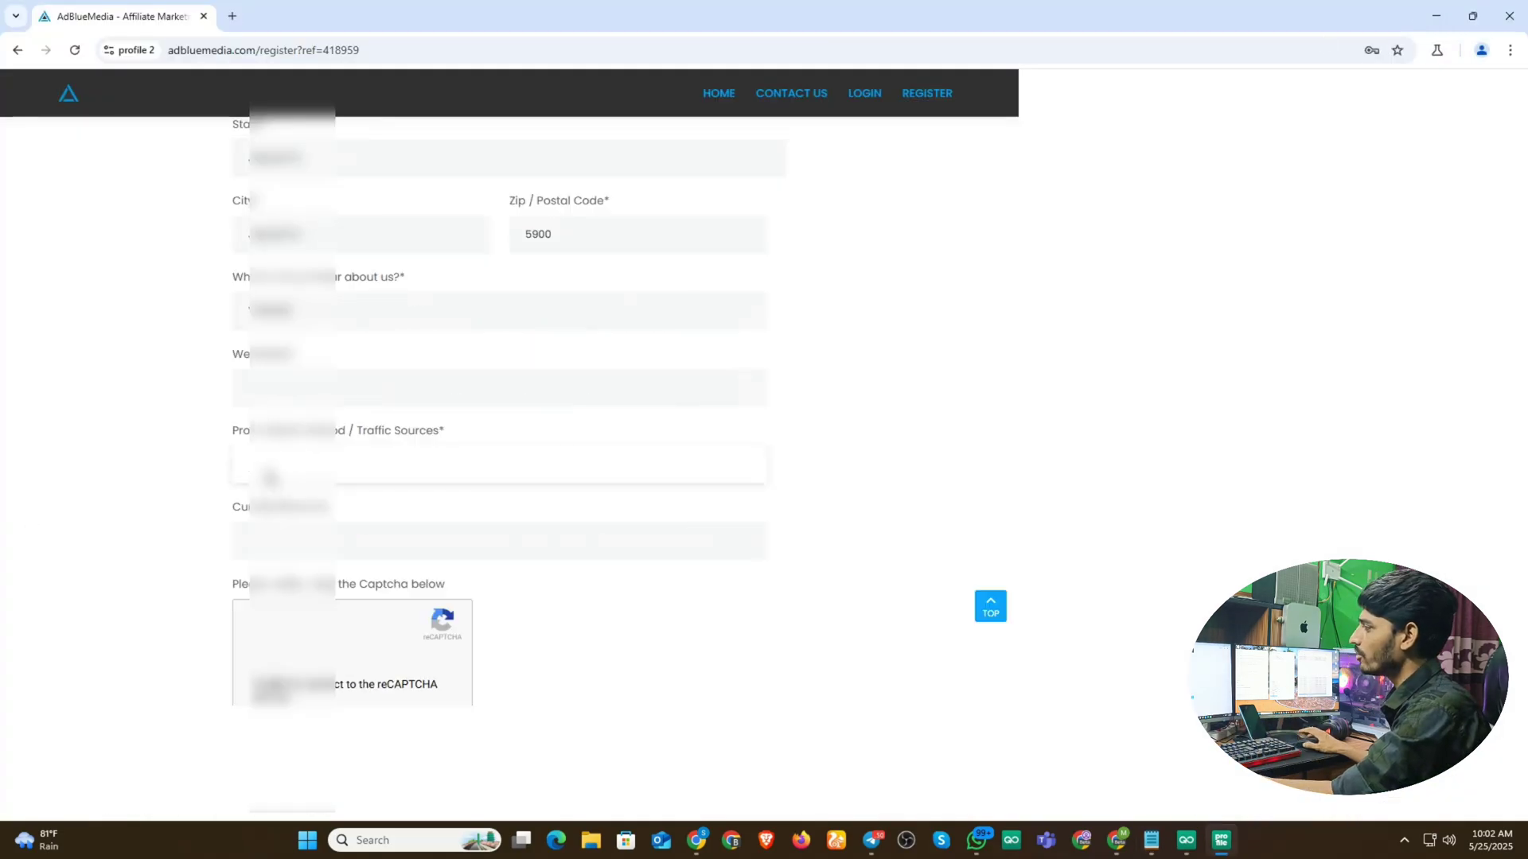
- Paste the promotion sentence into Traffic Sources and enter 'USD more' as currency
key(ctrl+v)
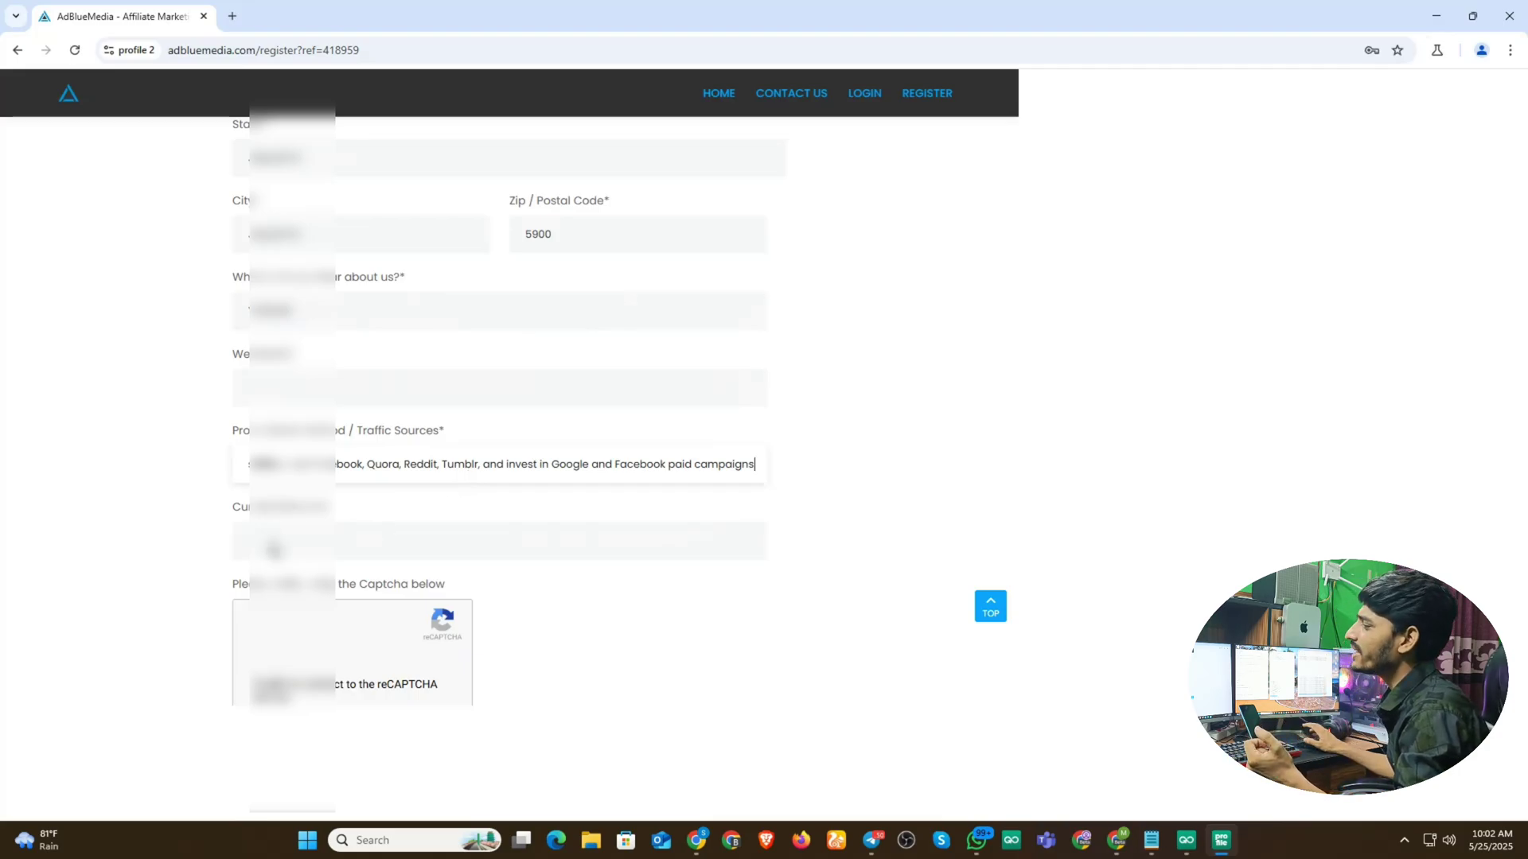
click(277, 550)
scroll(470, 611, down, 7)
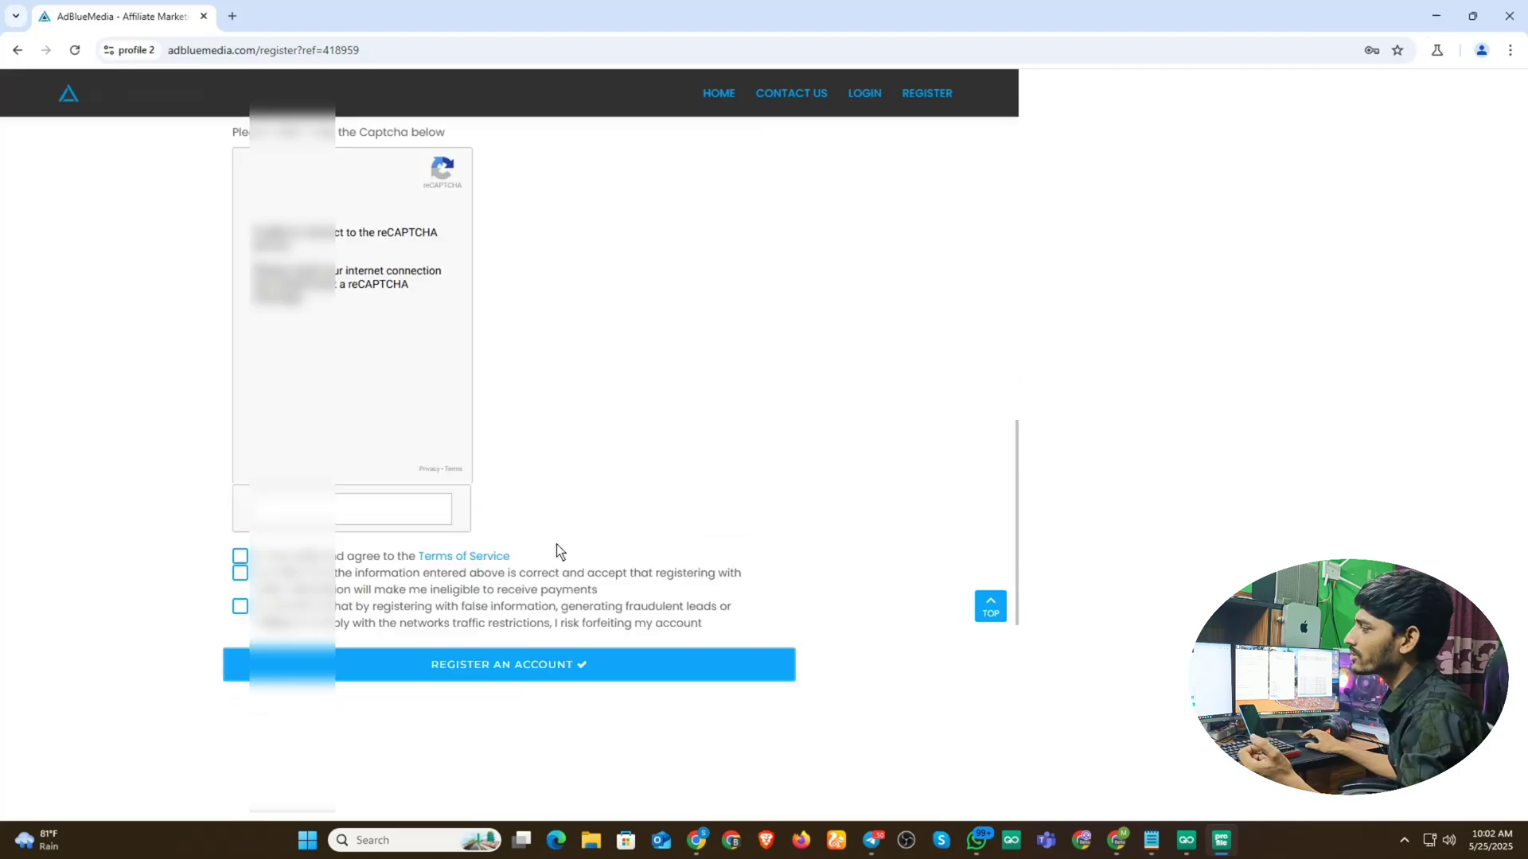
scroll(605, 493, up, 3)
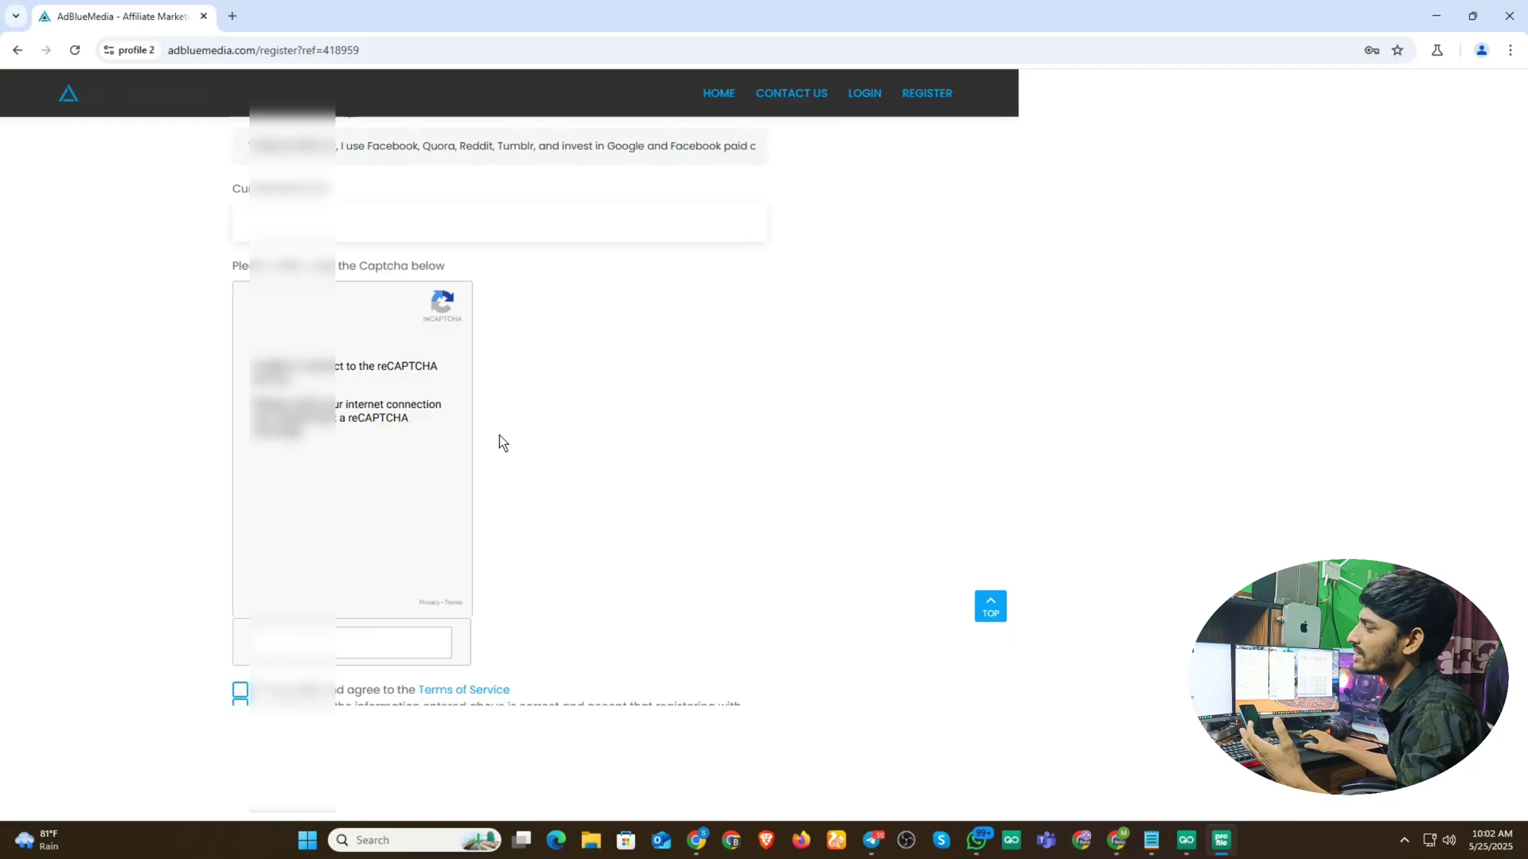
scroll(499, 438, down, 3)
scroll(501, 441, up, 4)
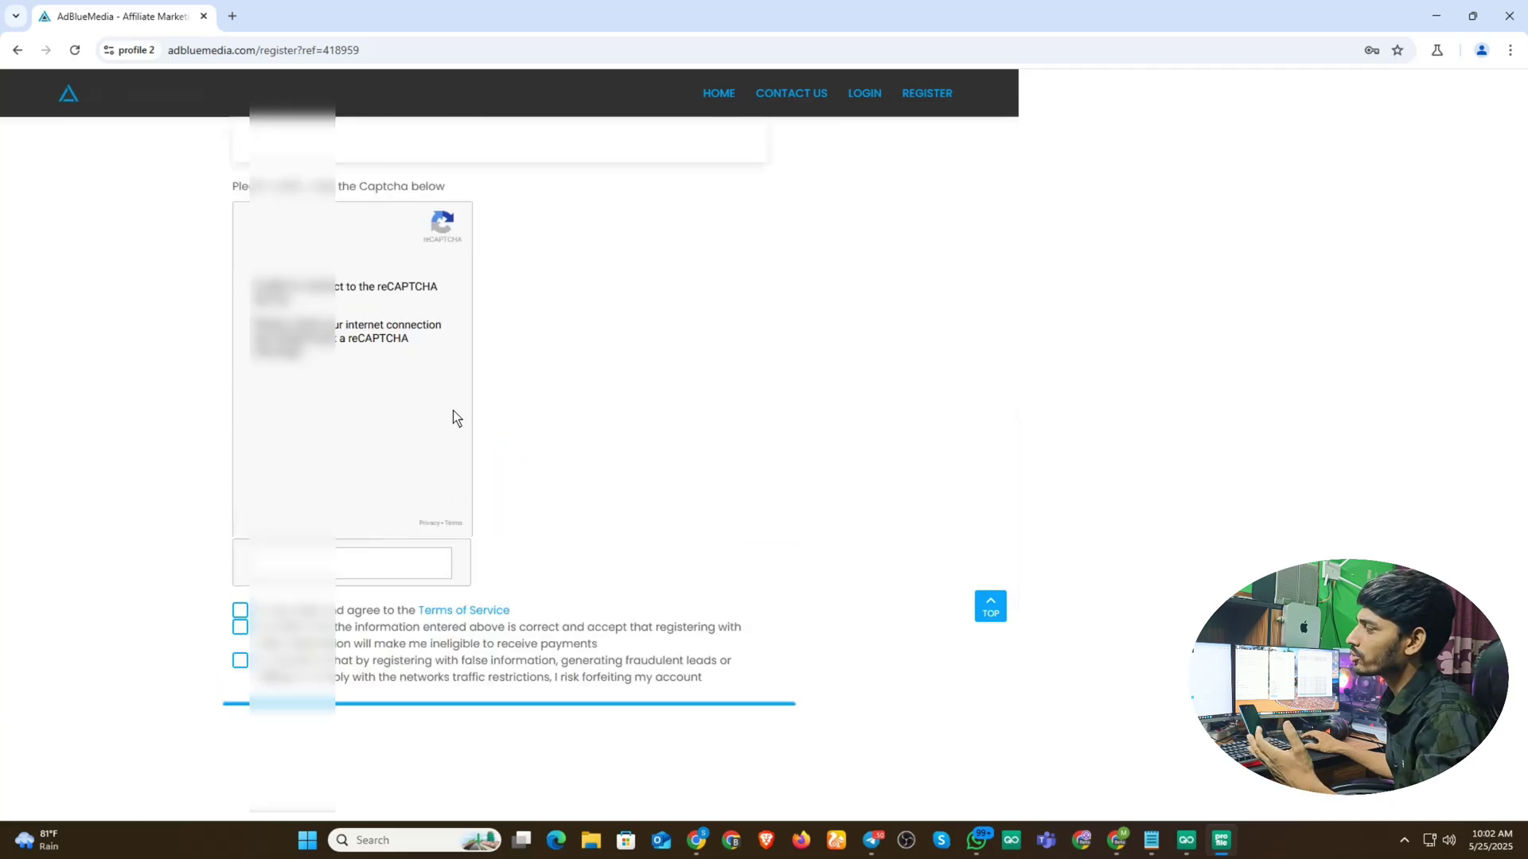
scroll(408, 431, up, 2)
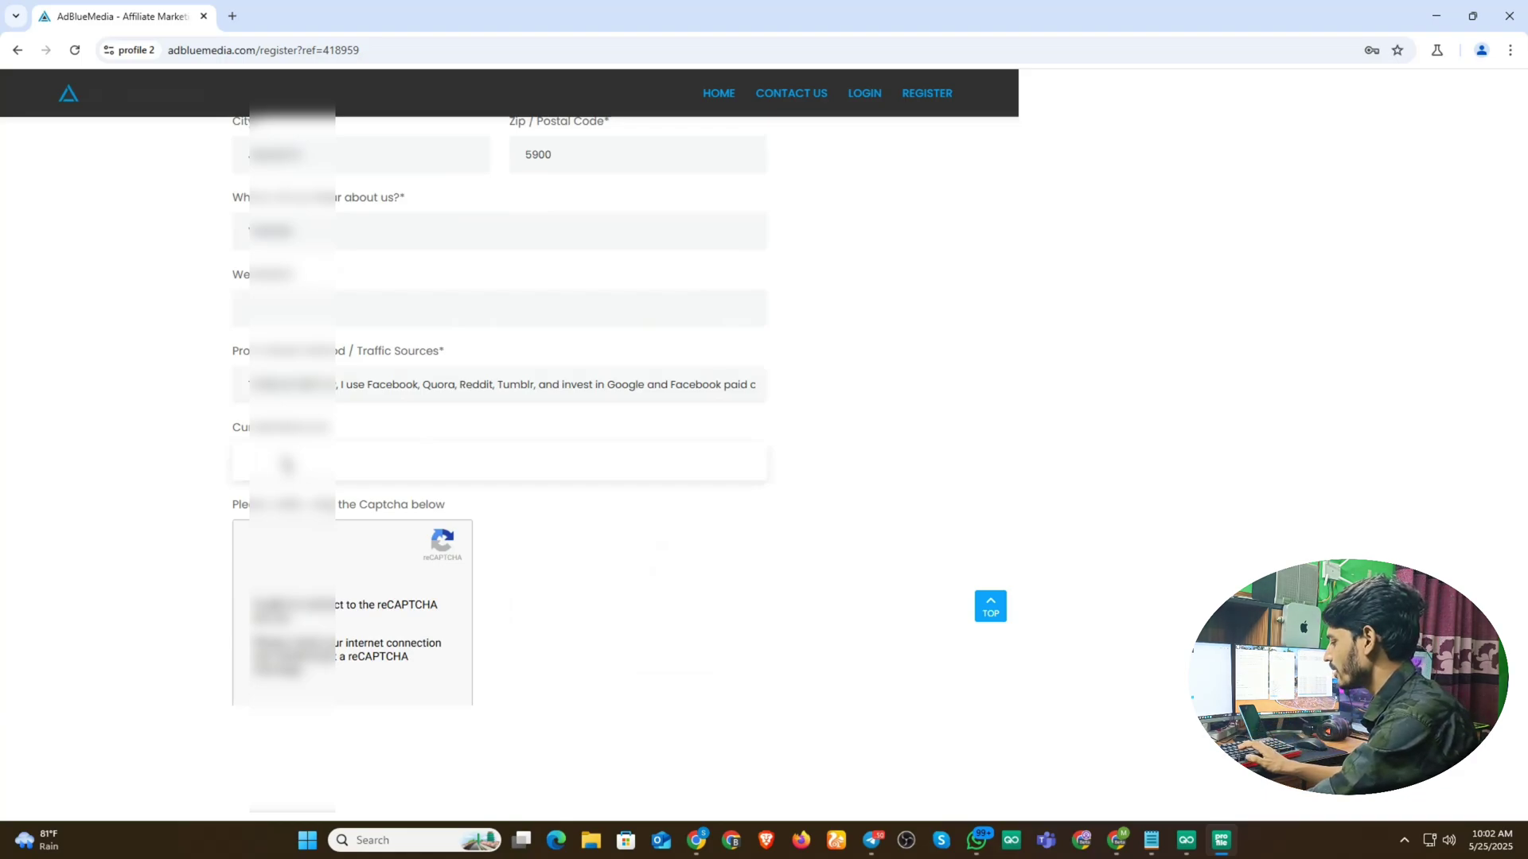
text(USD)
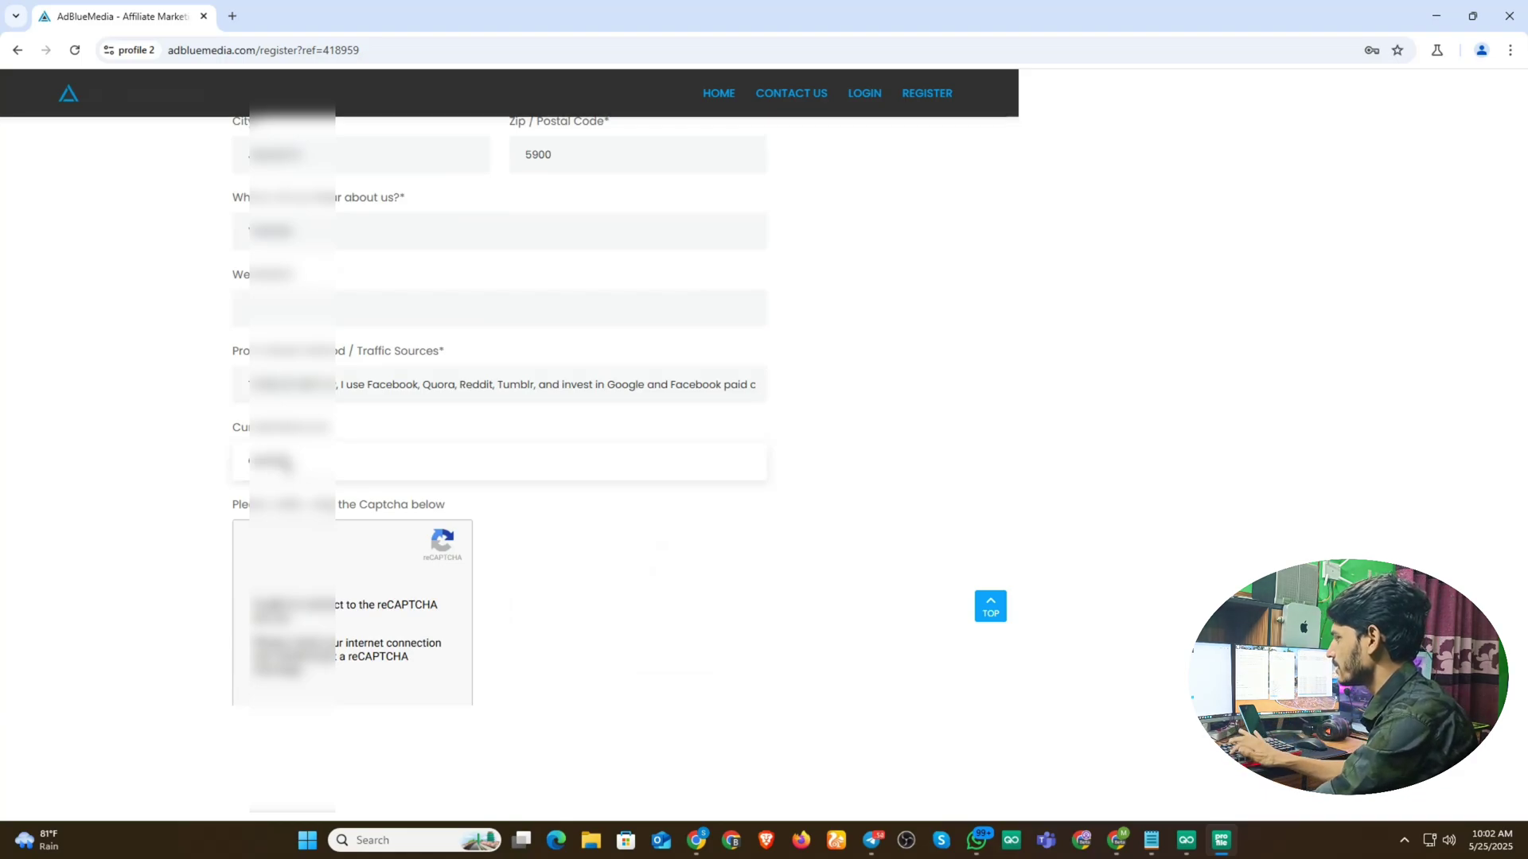
text( more)
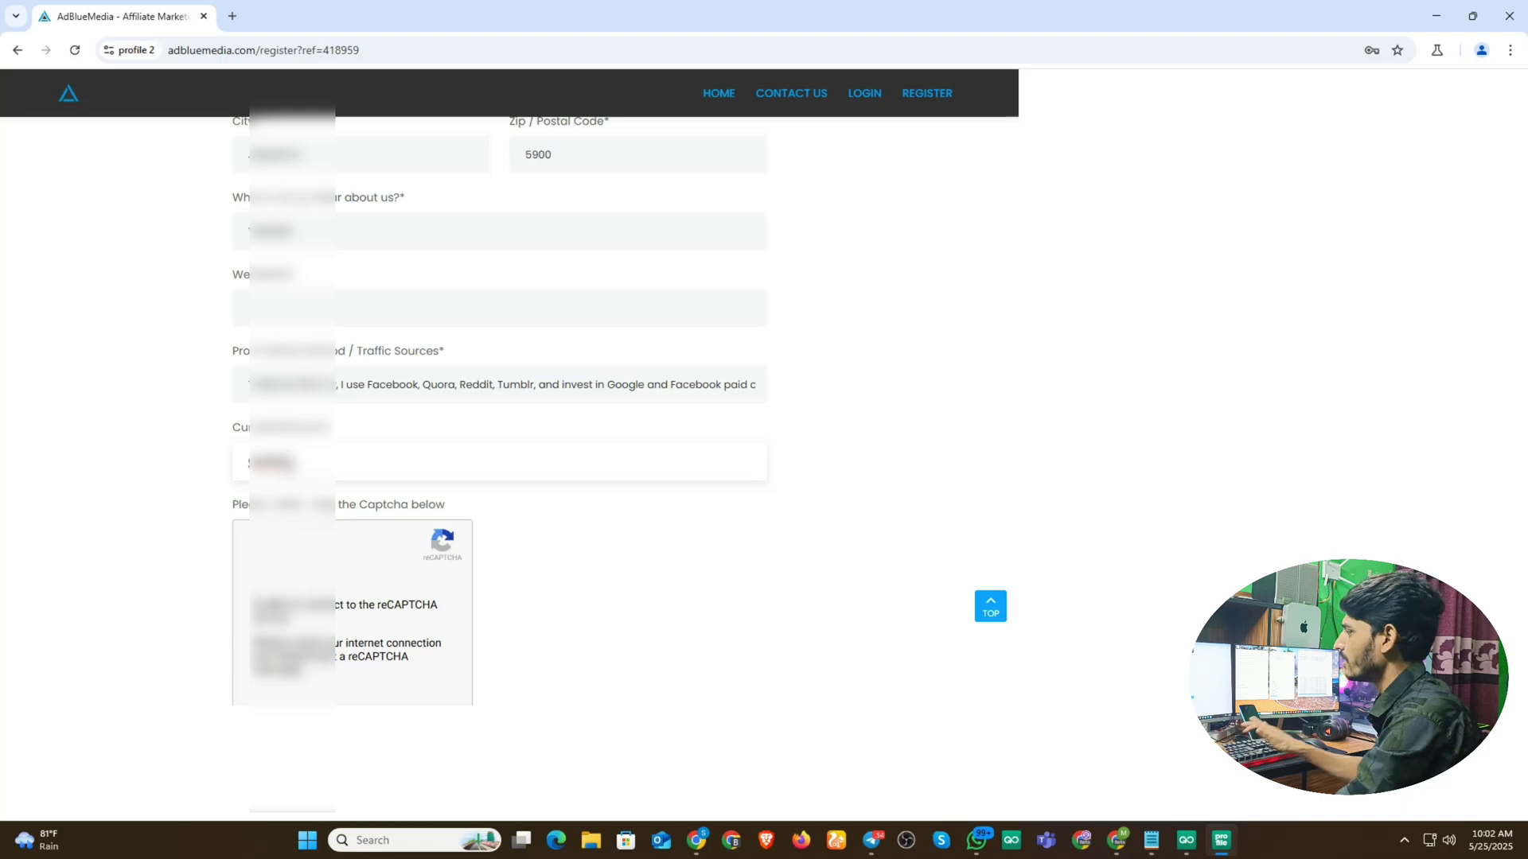
- Tick the Terms of Service and false-information agreement boxes below the captcha
scroll(342, 547, down, 1)
scroll(342, 543, down, 5)
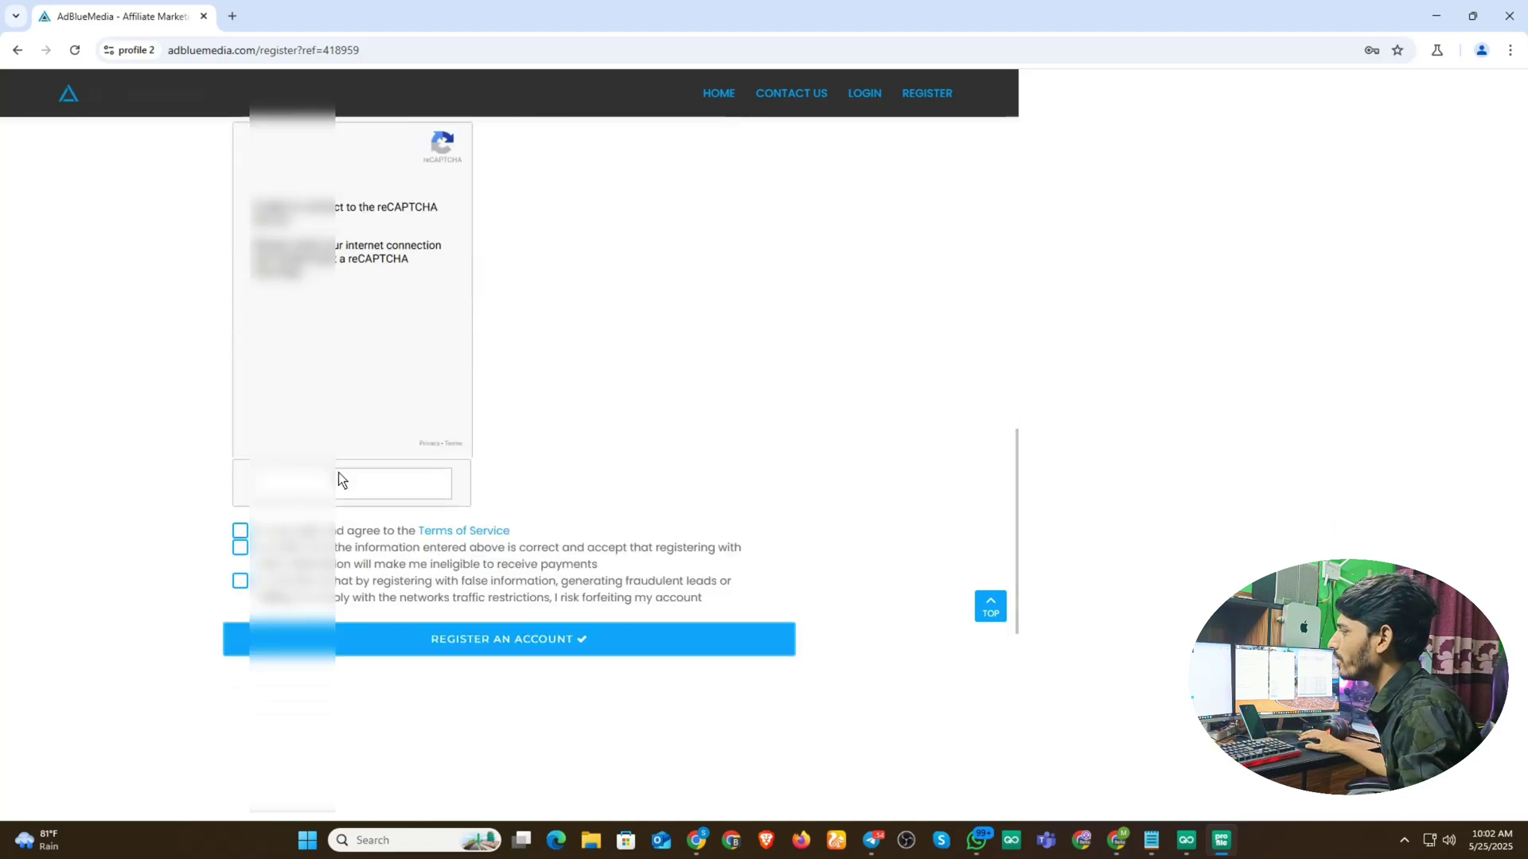
click(284, 495)
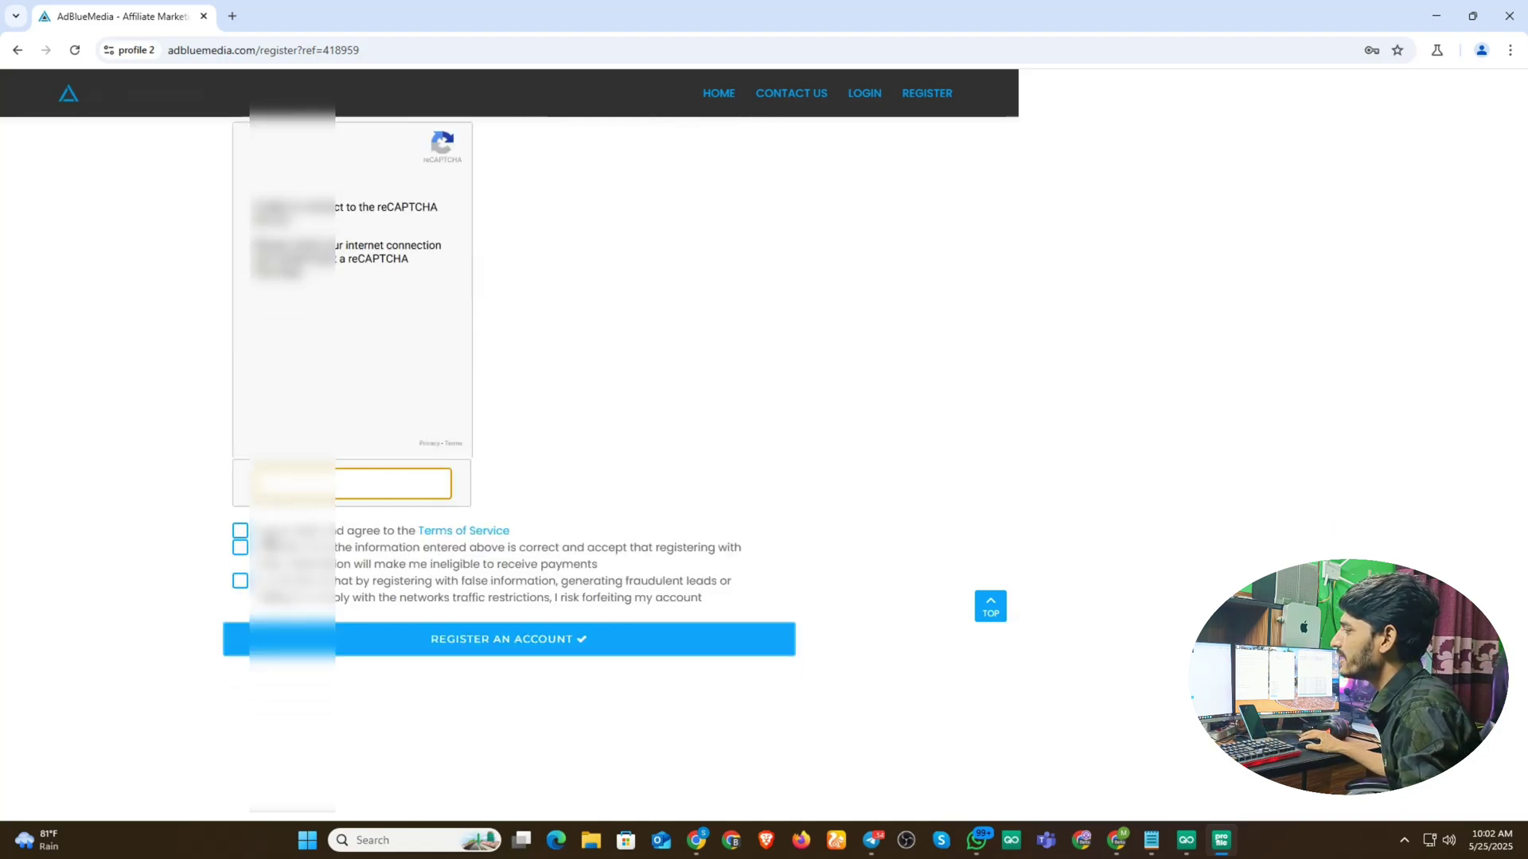
click(239, 531)
click(240, 581)
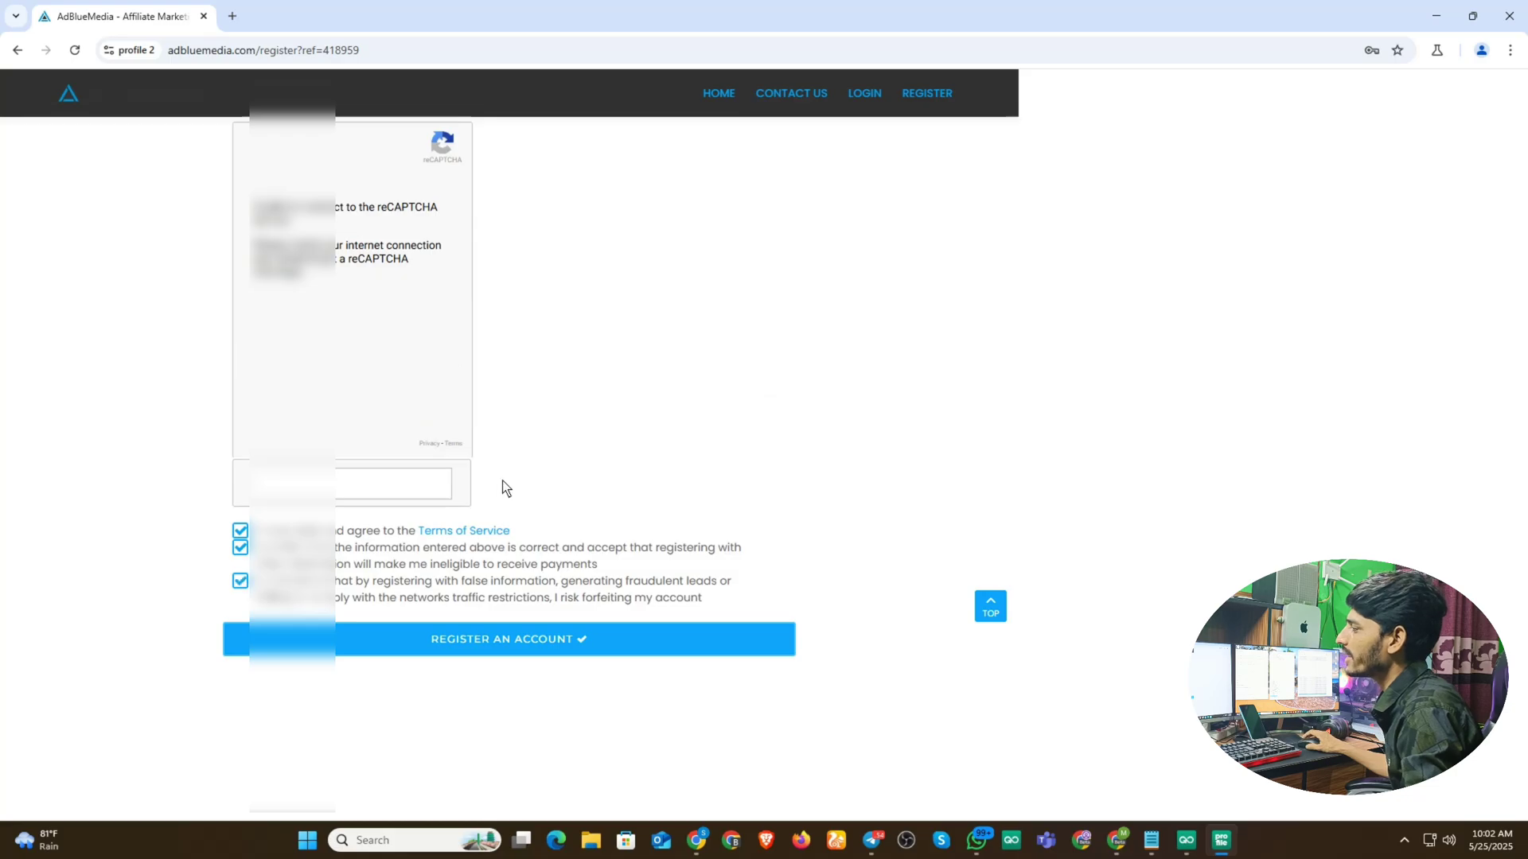
scroll(477, 446, up, 2)
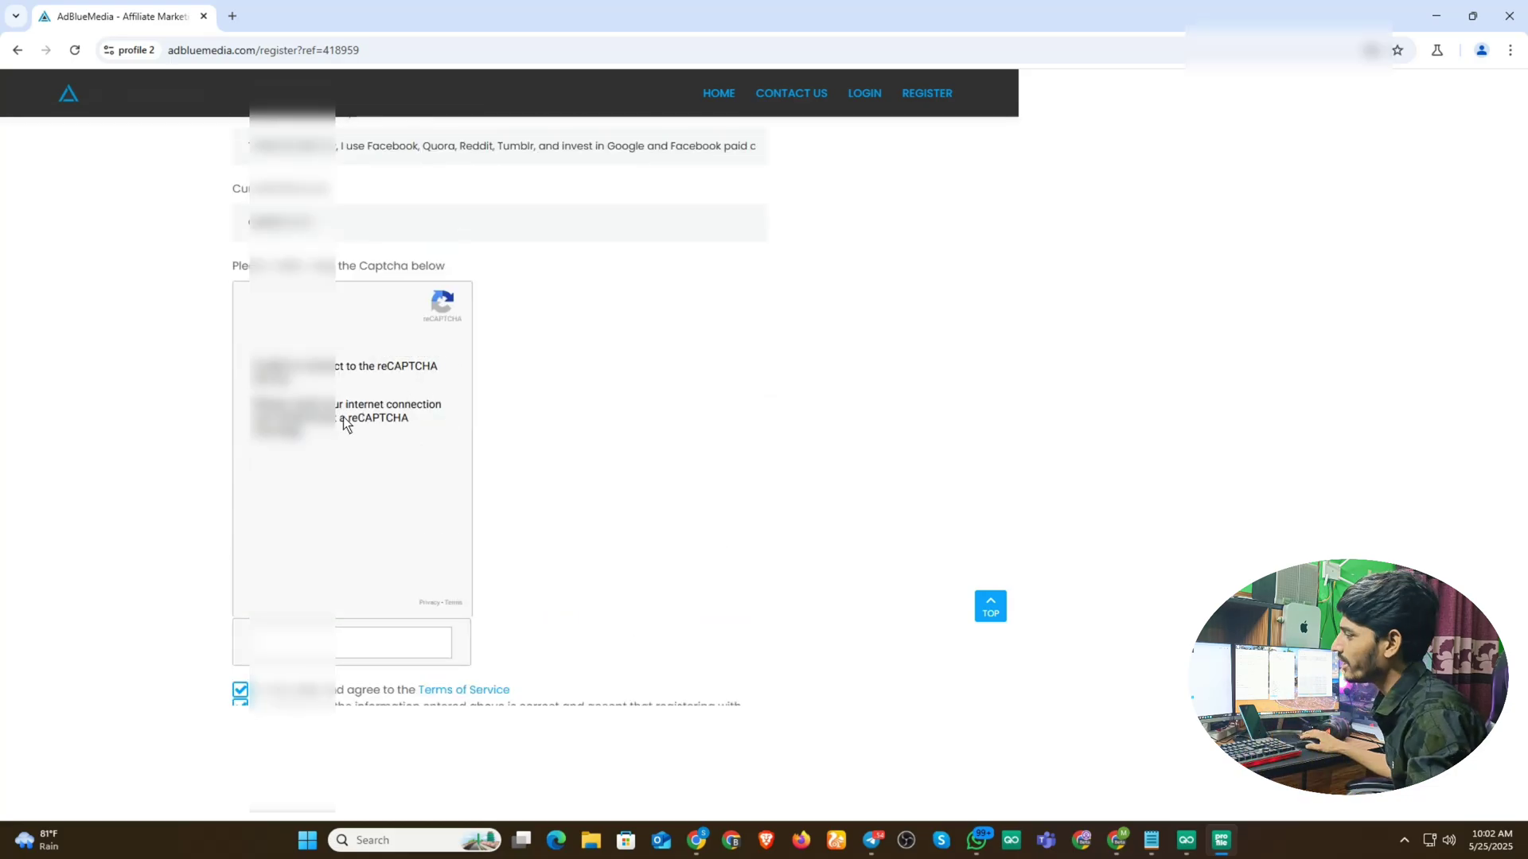
scroll(608, 465, down, 2)
- Submit the AdBlueMedia registration, dismiss the invalid-fields alert, and reload the emptied form
click(476, 647)
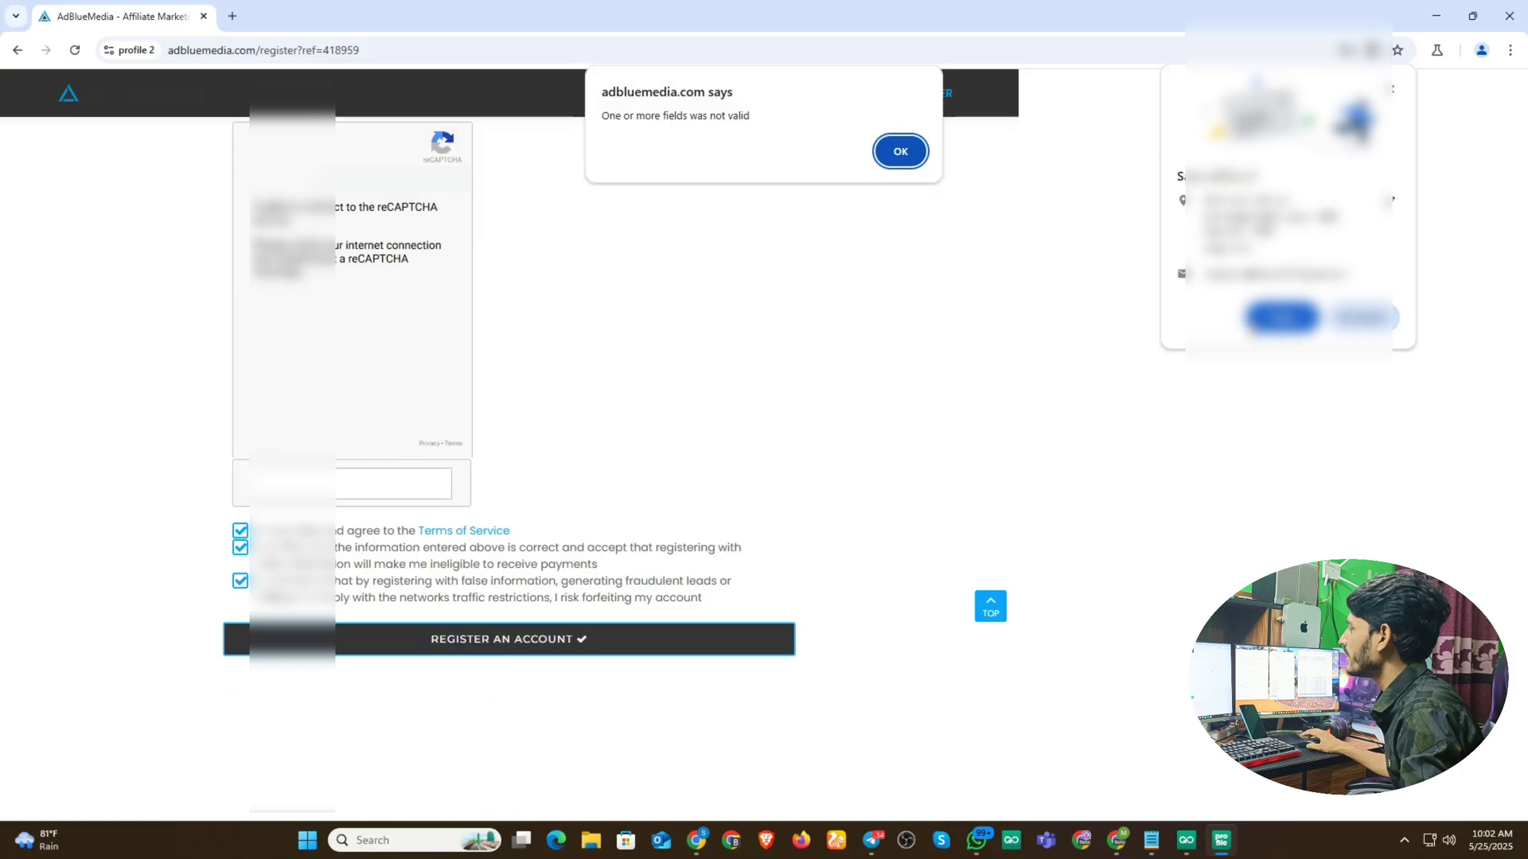
key(Return)
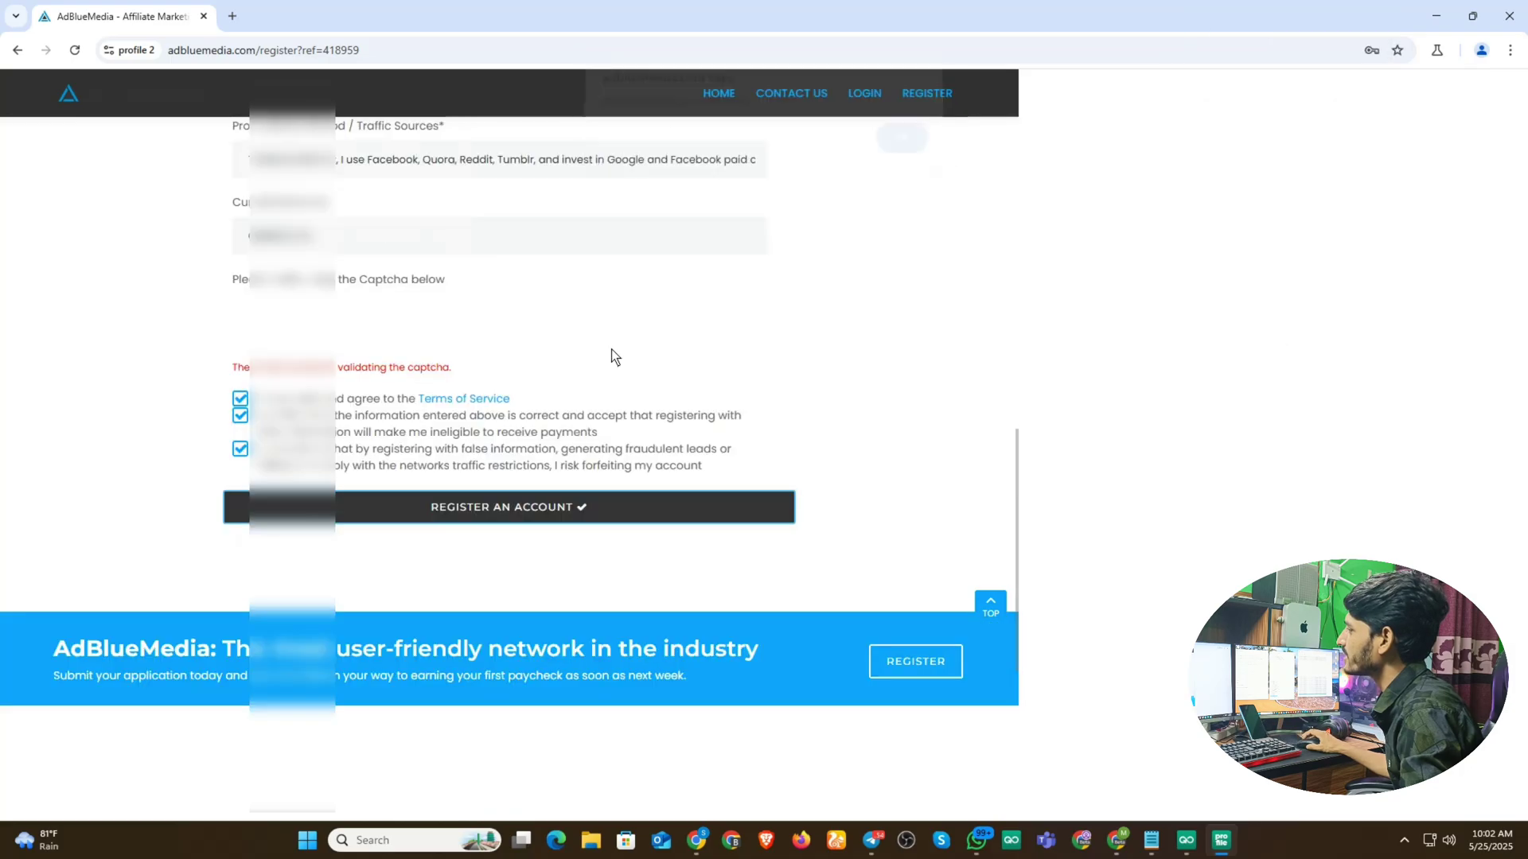
scroll(367, 410, up, 4)
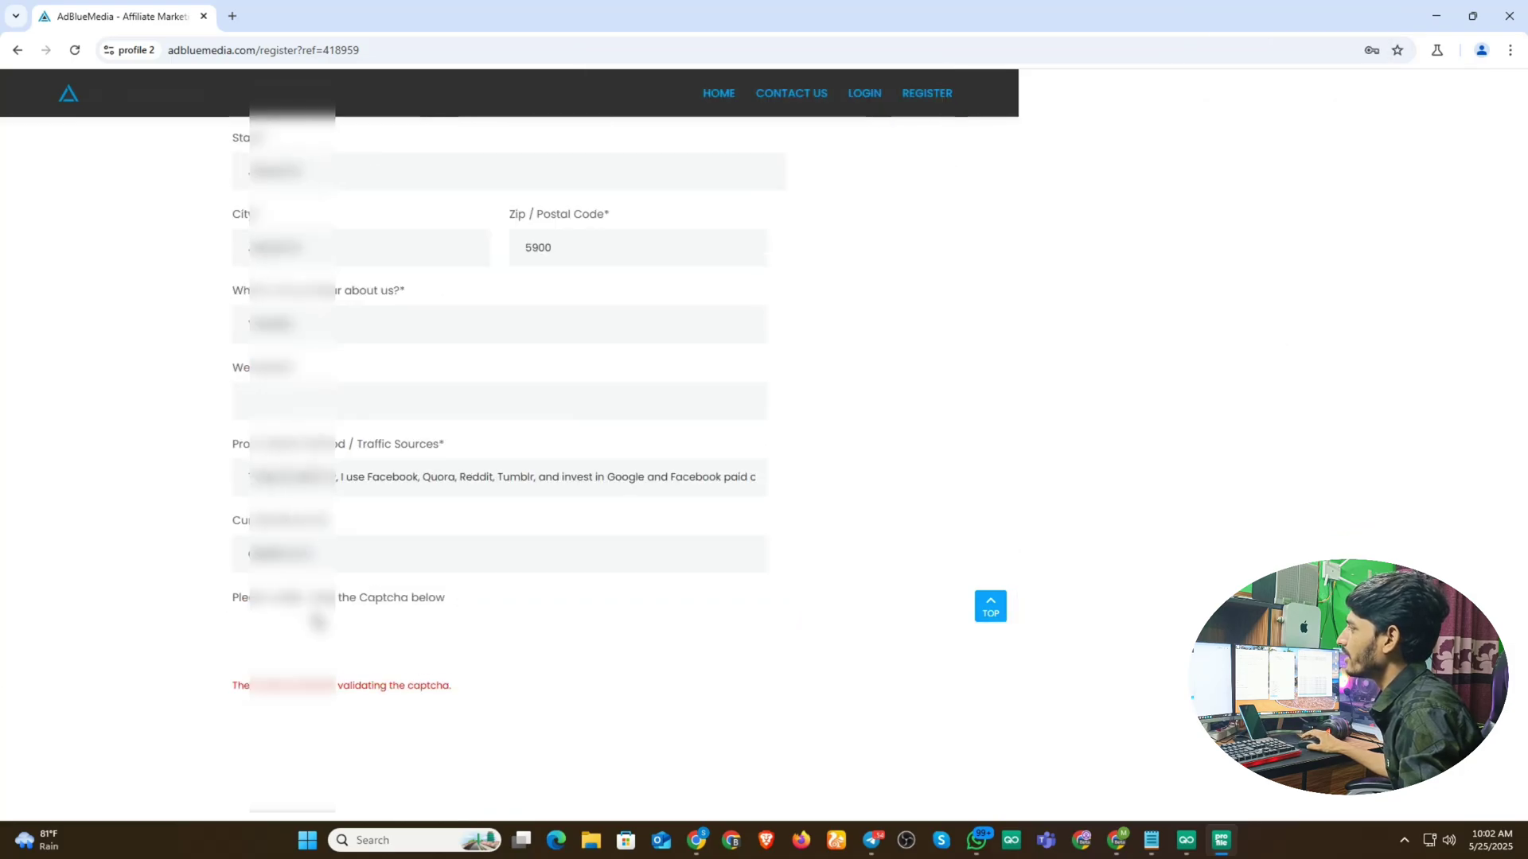
scroll(376, 465, down, 3)
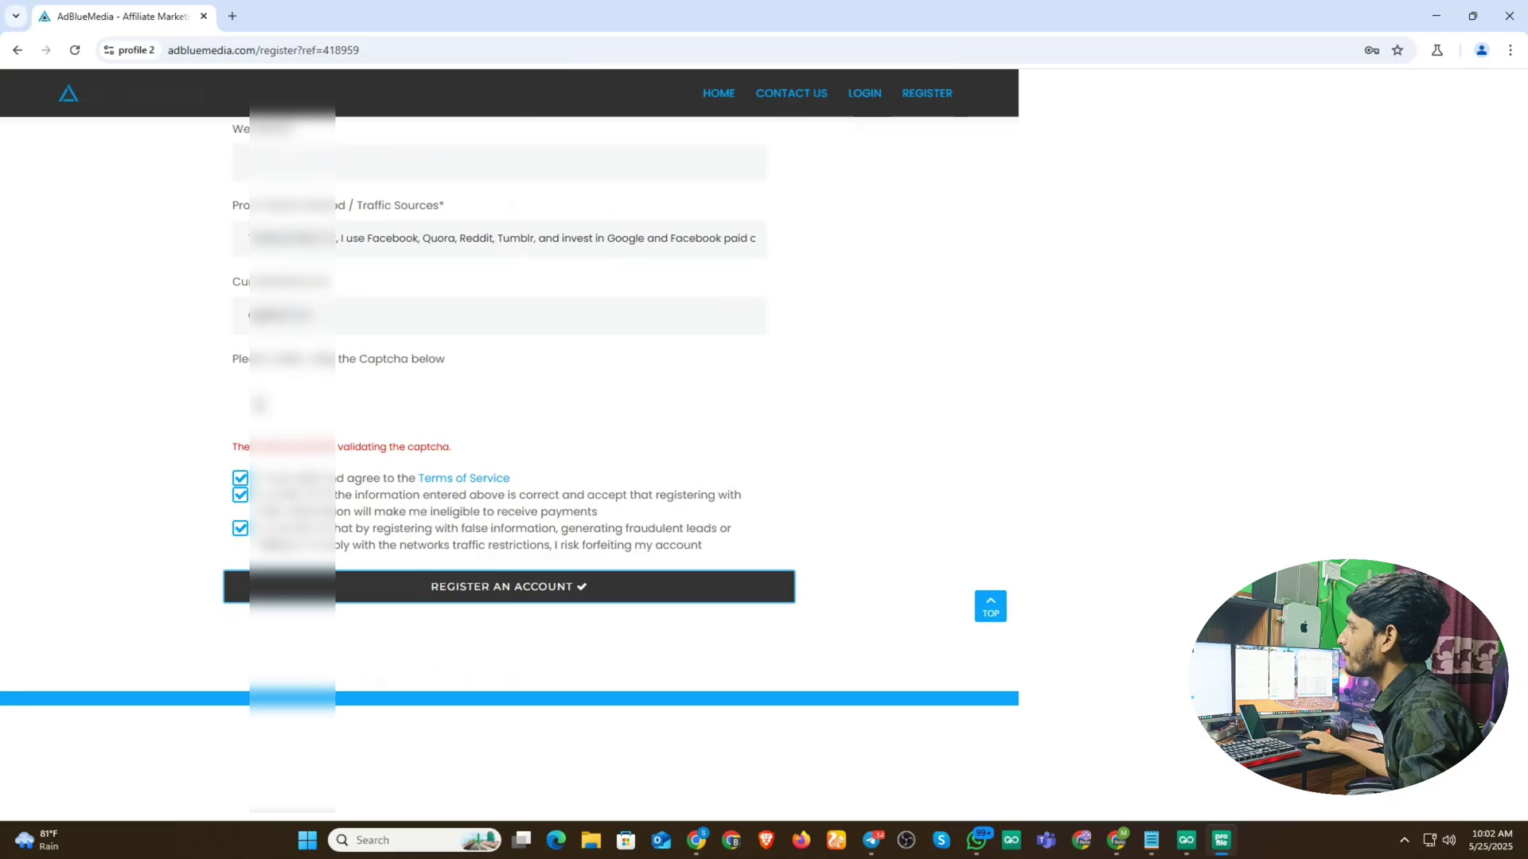
scroll(389, 370, up, 15)
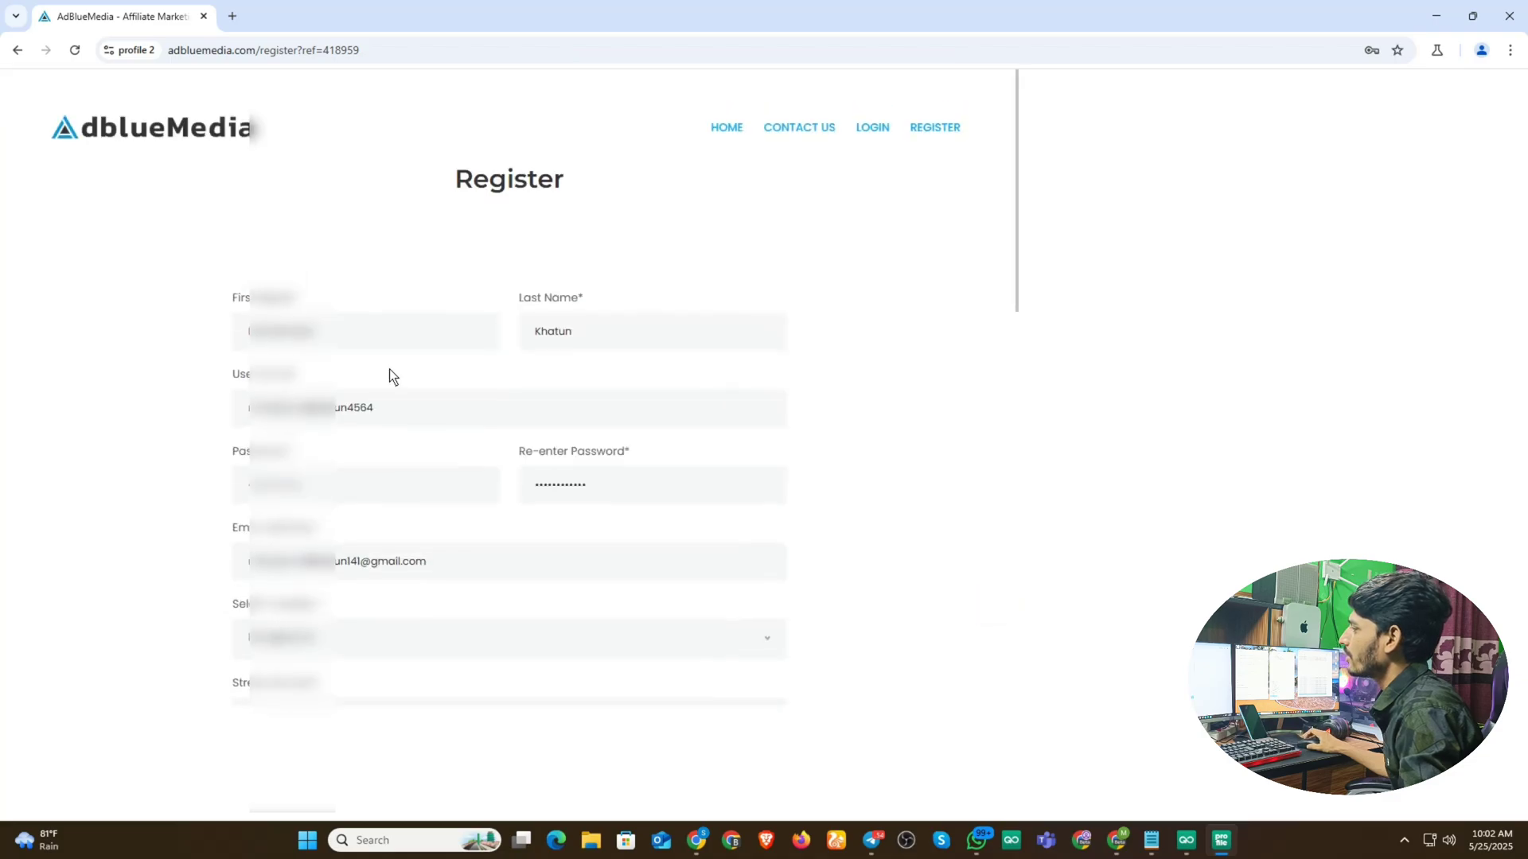
scroll(389, 369, down, 15)
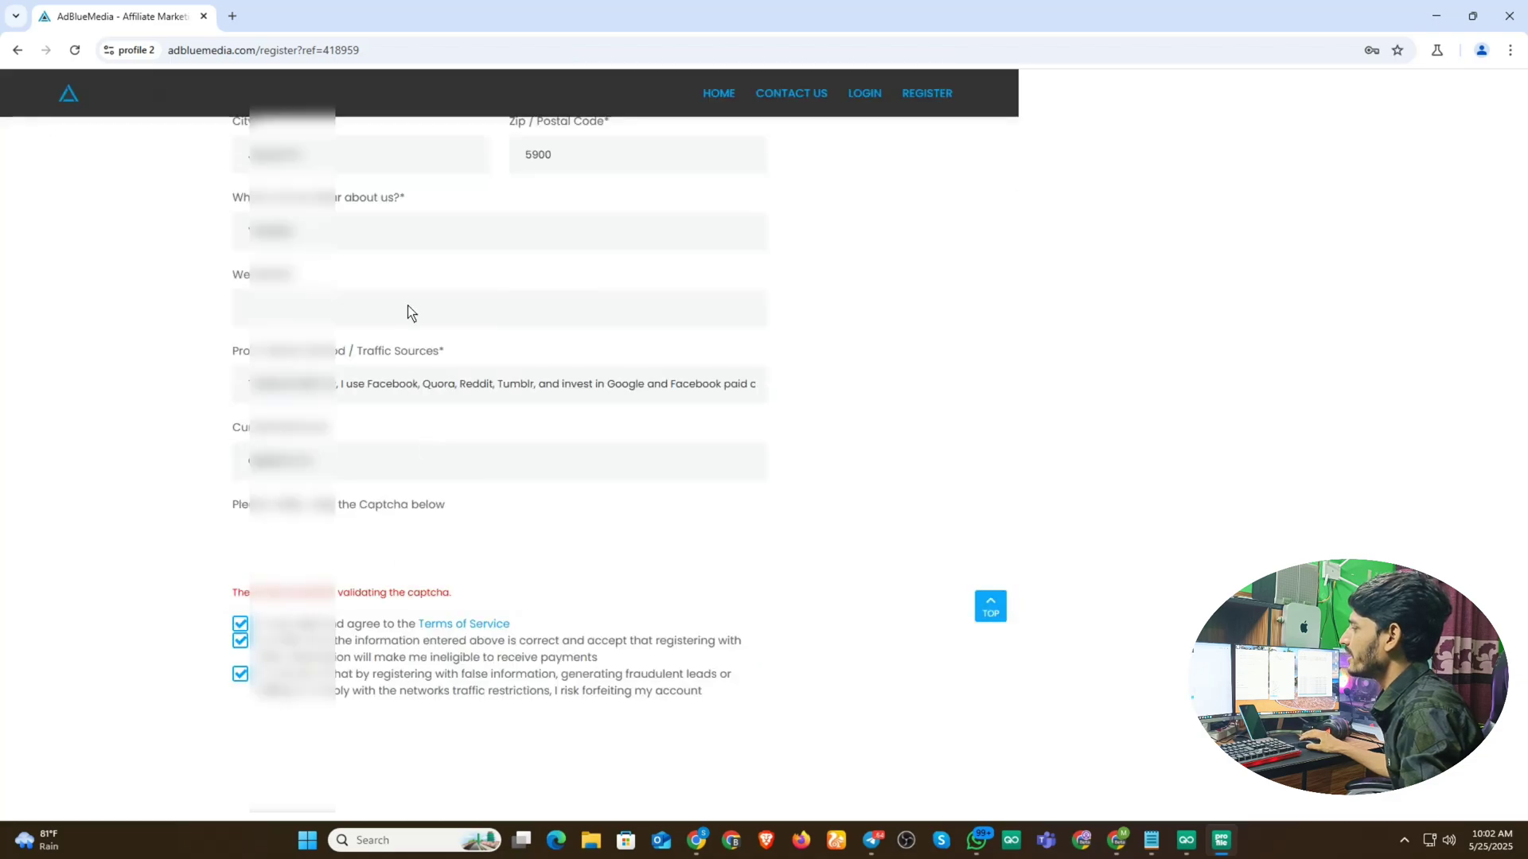
click(75, 51)
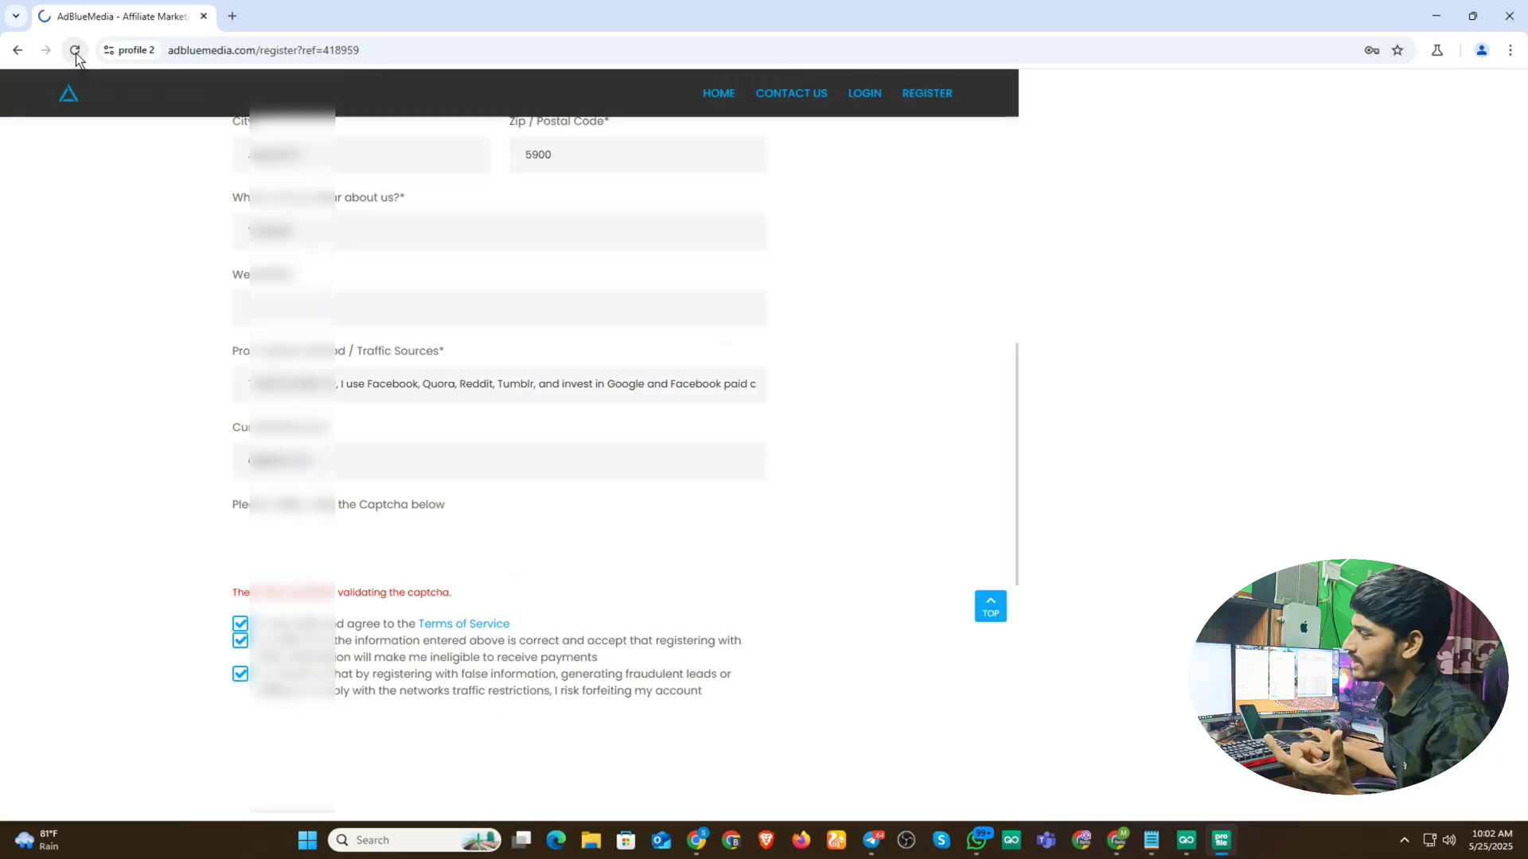
scroll(446, 603, down, 15)
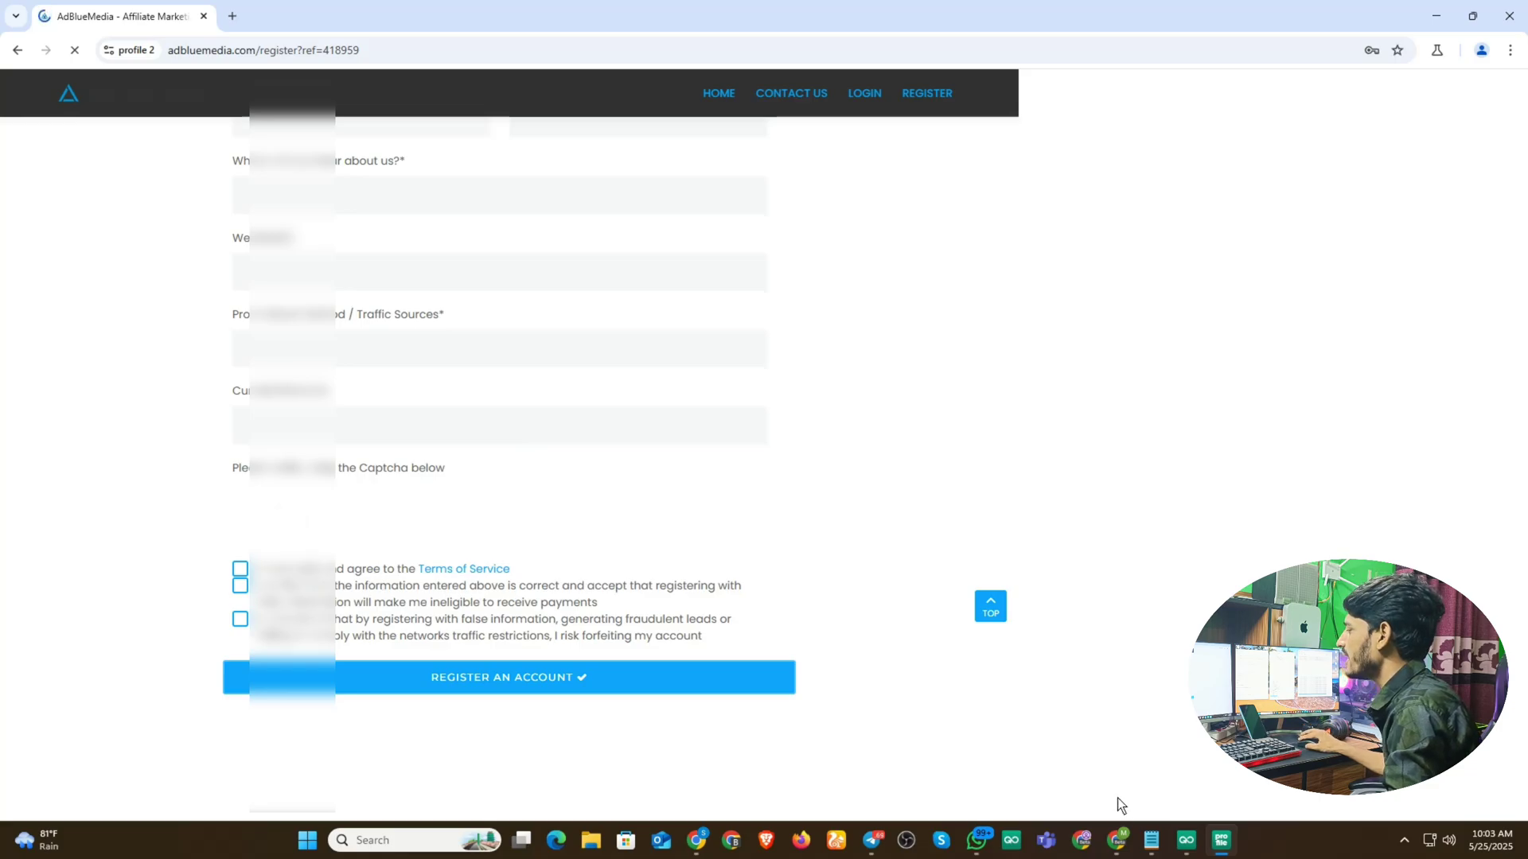
- Start a new GoLogin browser profile using the saved Free CA proxy
click(1186, 840)
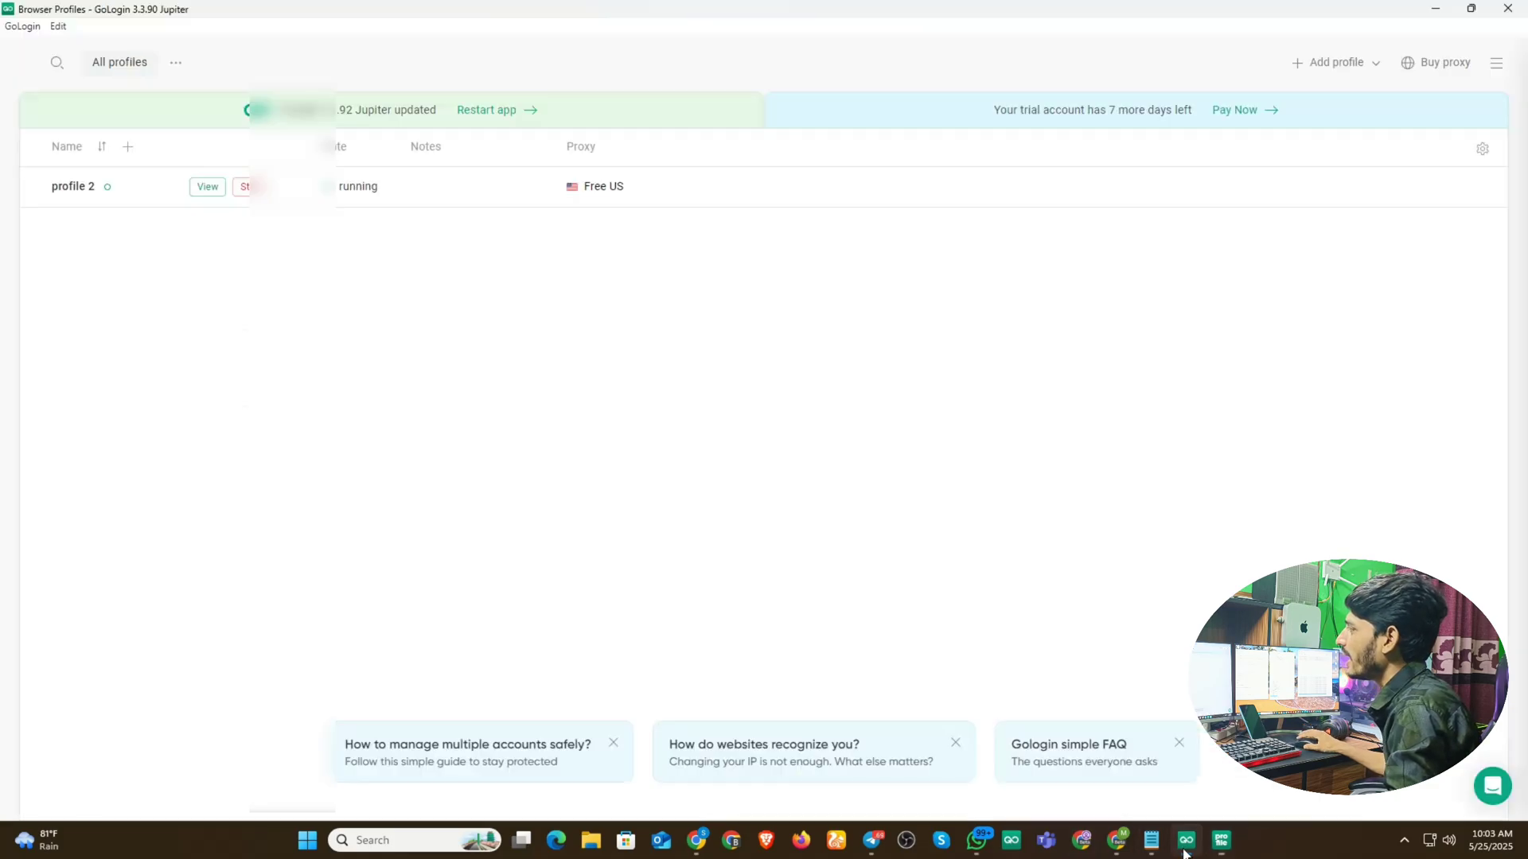
click(1324, 64)
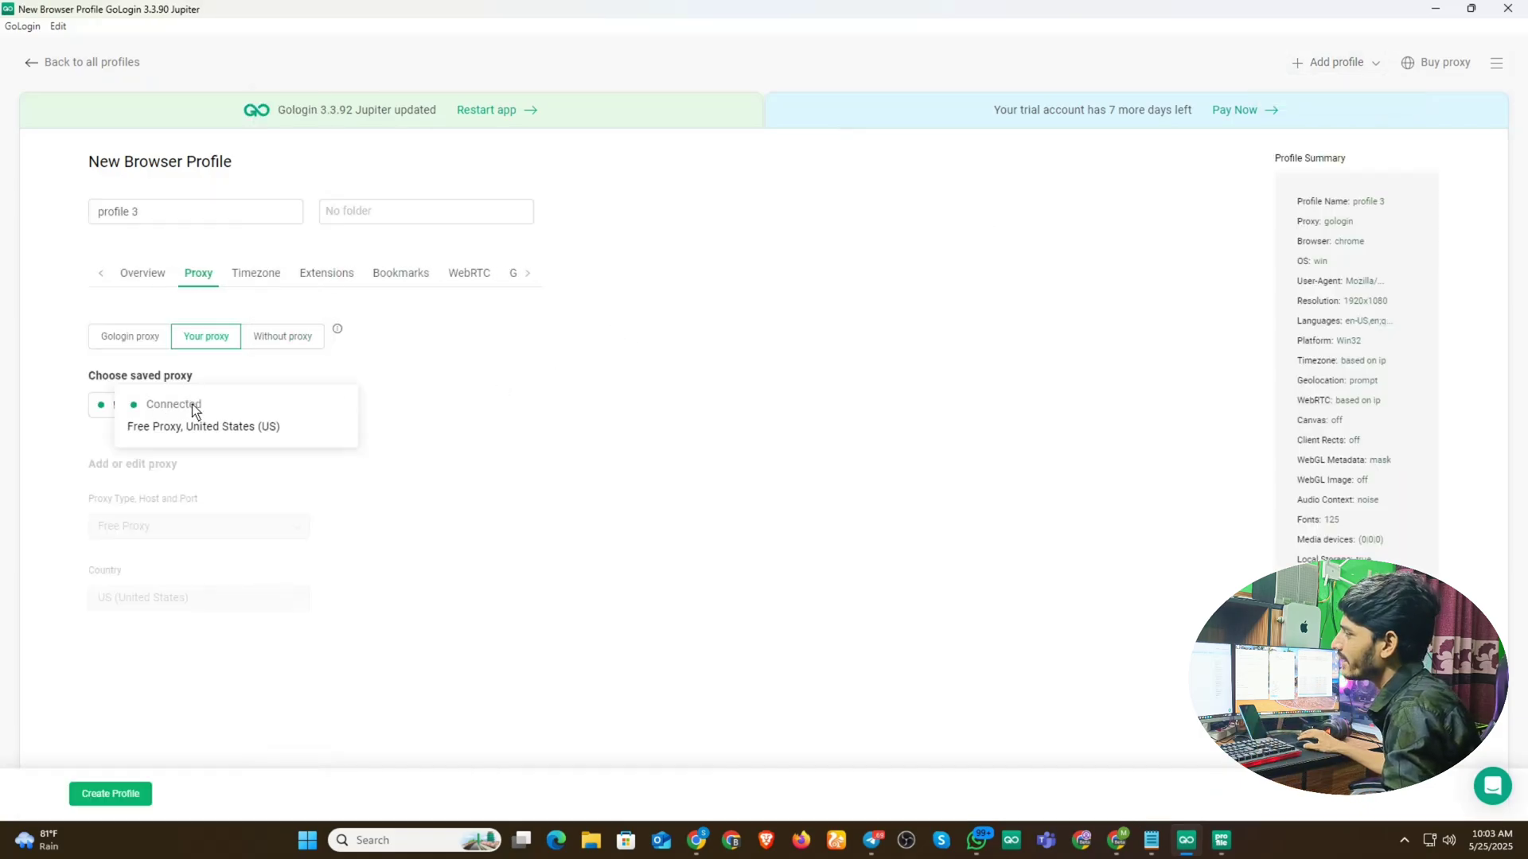
click(217, 408)
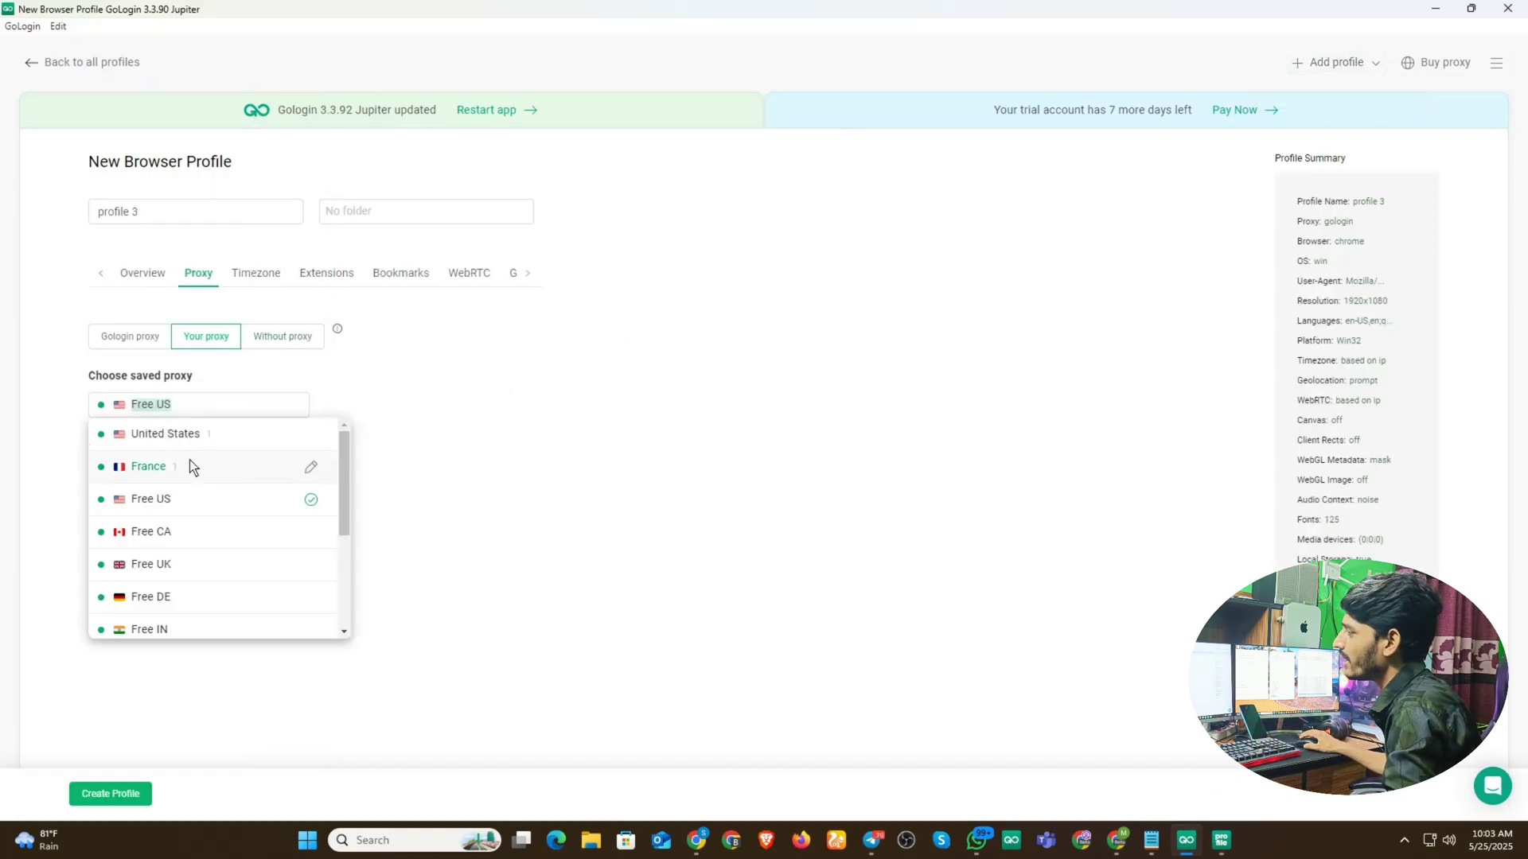
scroll(194, 467, down, 2)
scroll(159, 481, up, 1)
click(138, 453)
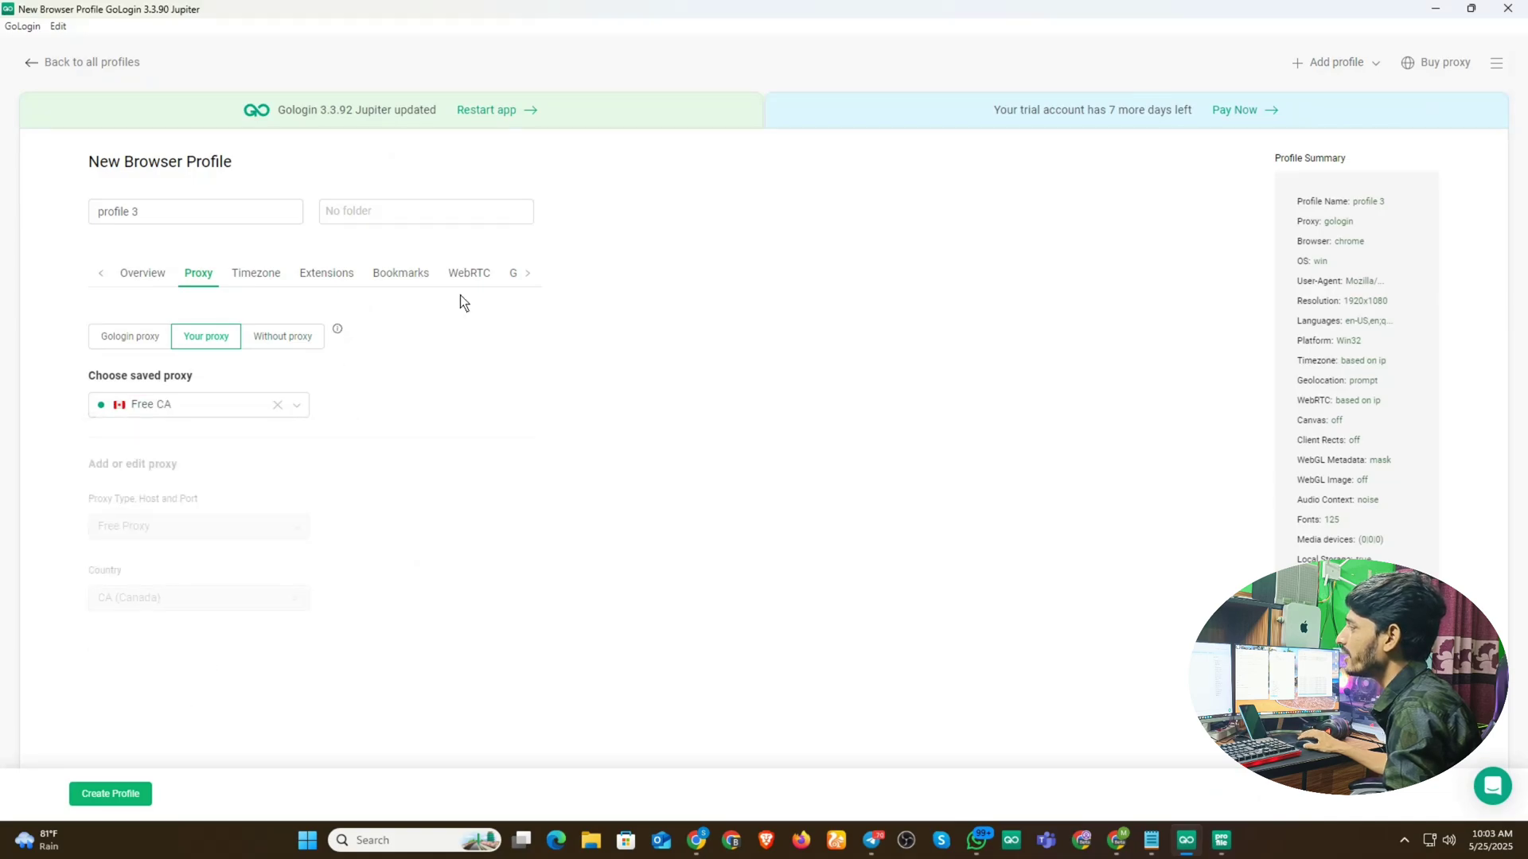
- Set the new profile's operating system to Linux and show its Advanced settings
click(523, 272)
click(99, 270)
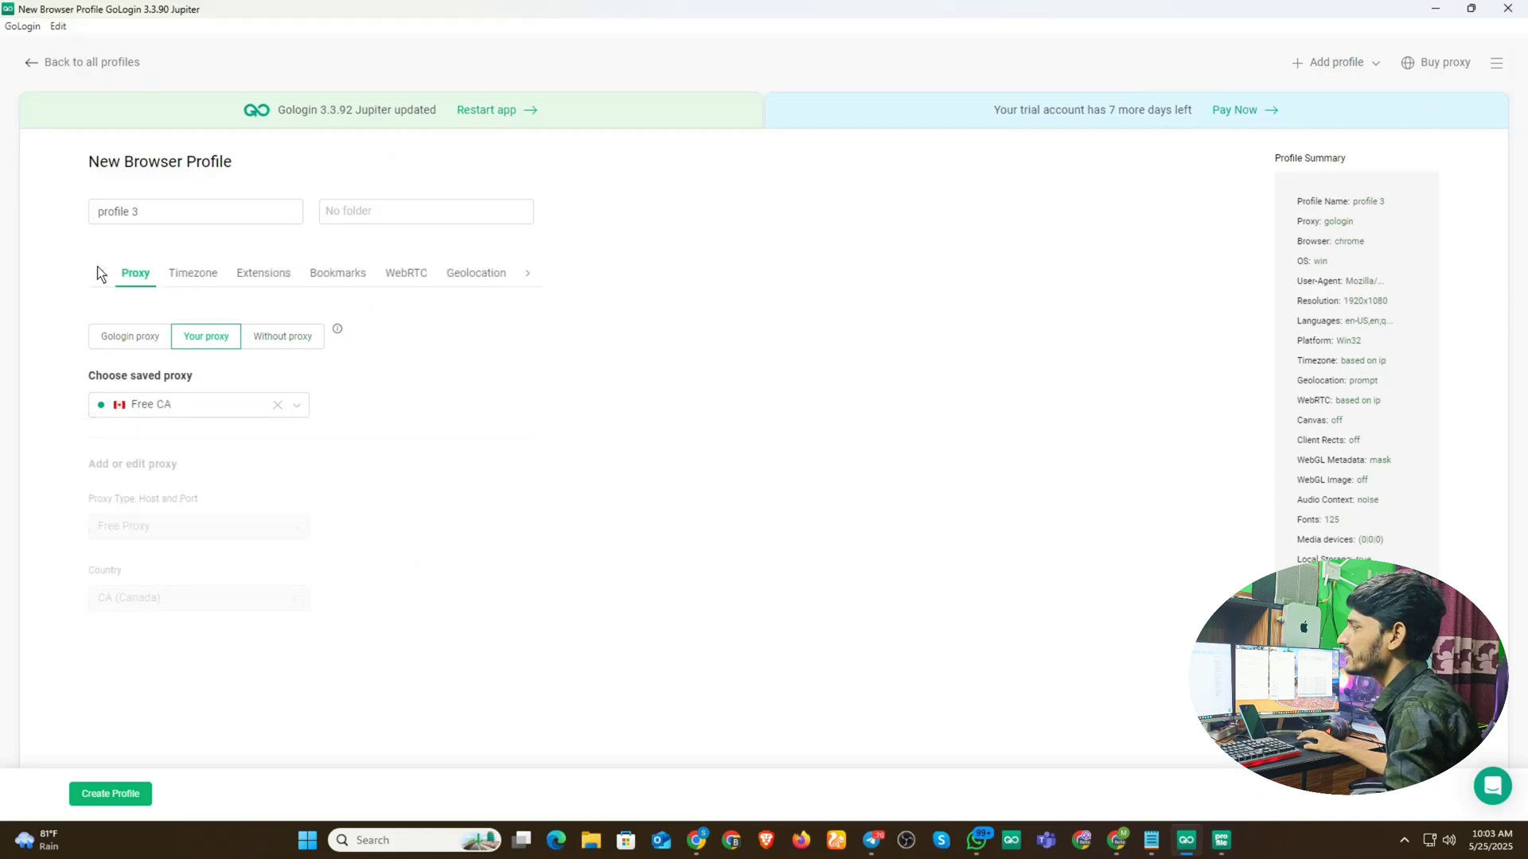
click(99, 272)
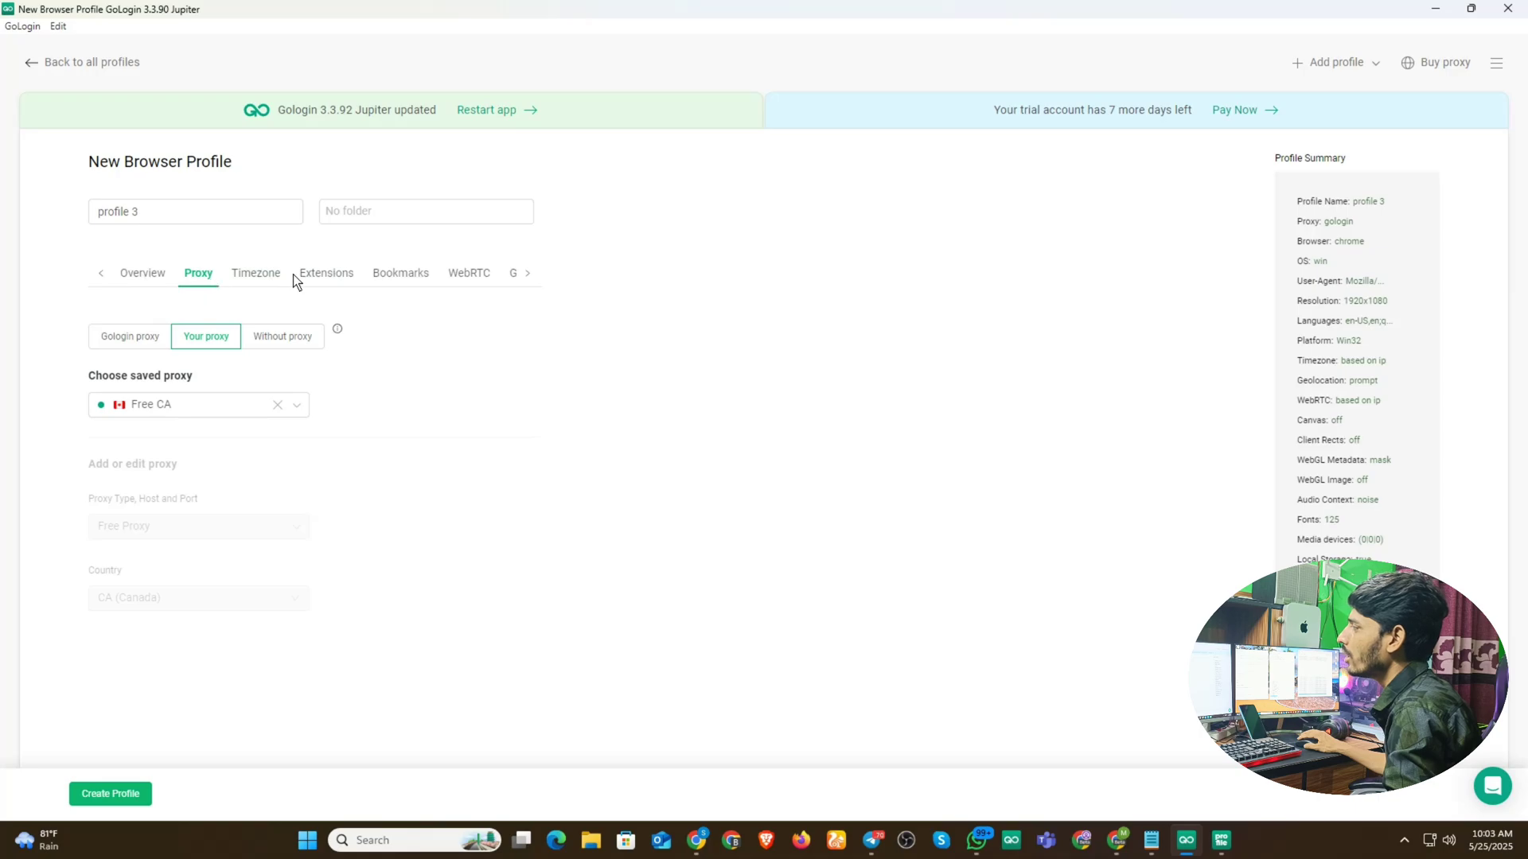
click(156, 272)
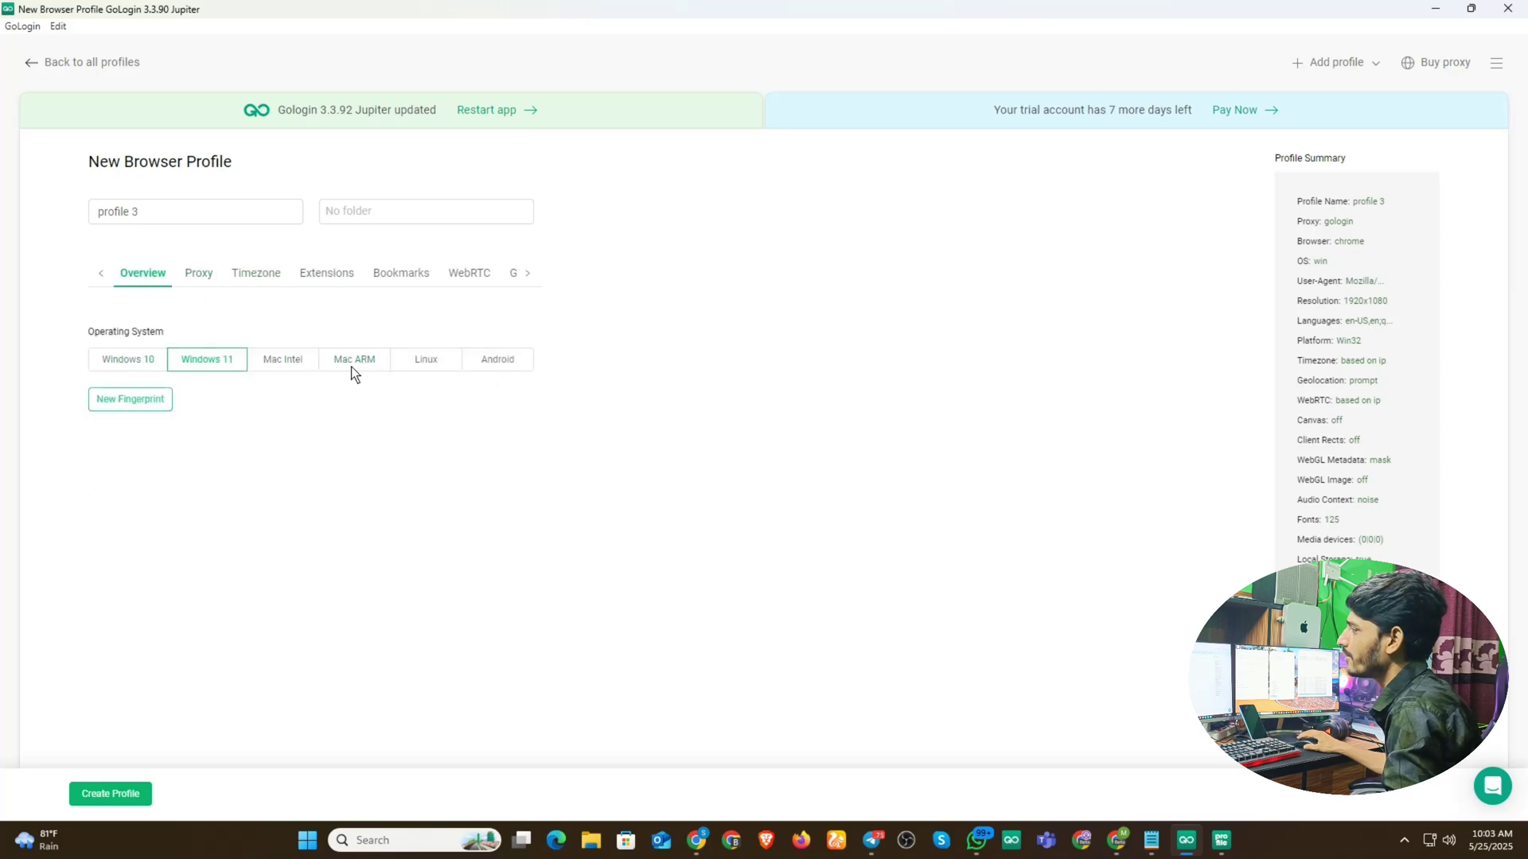
click(433, 366)
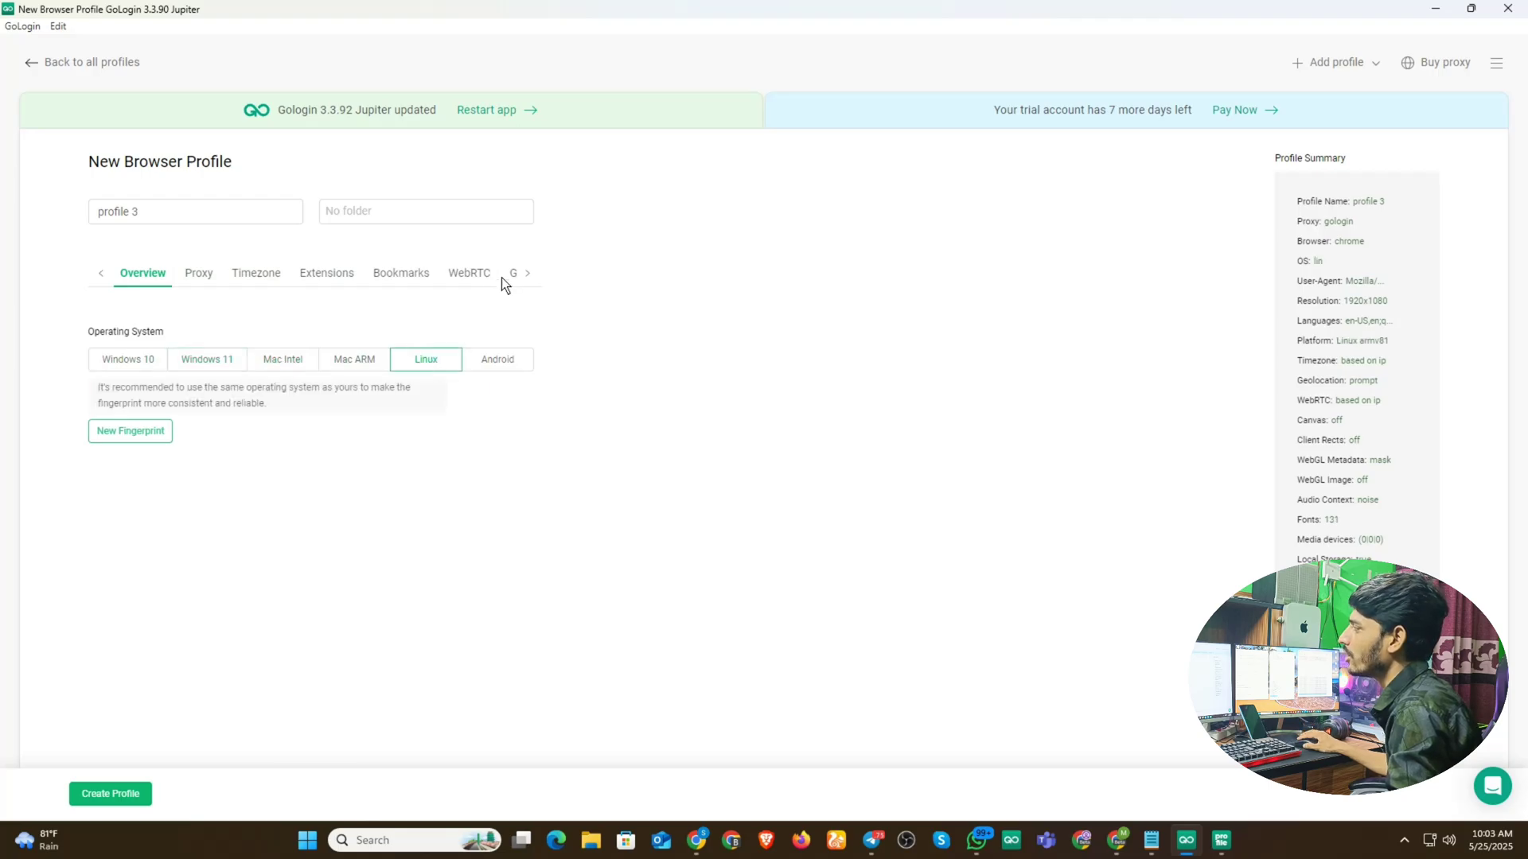
click(529, 272)
click(424, 274)
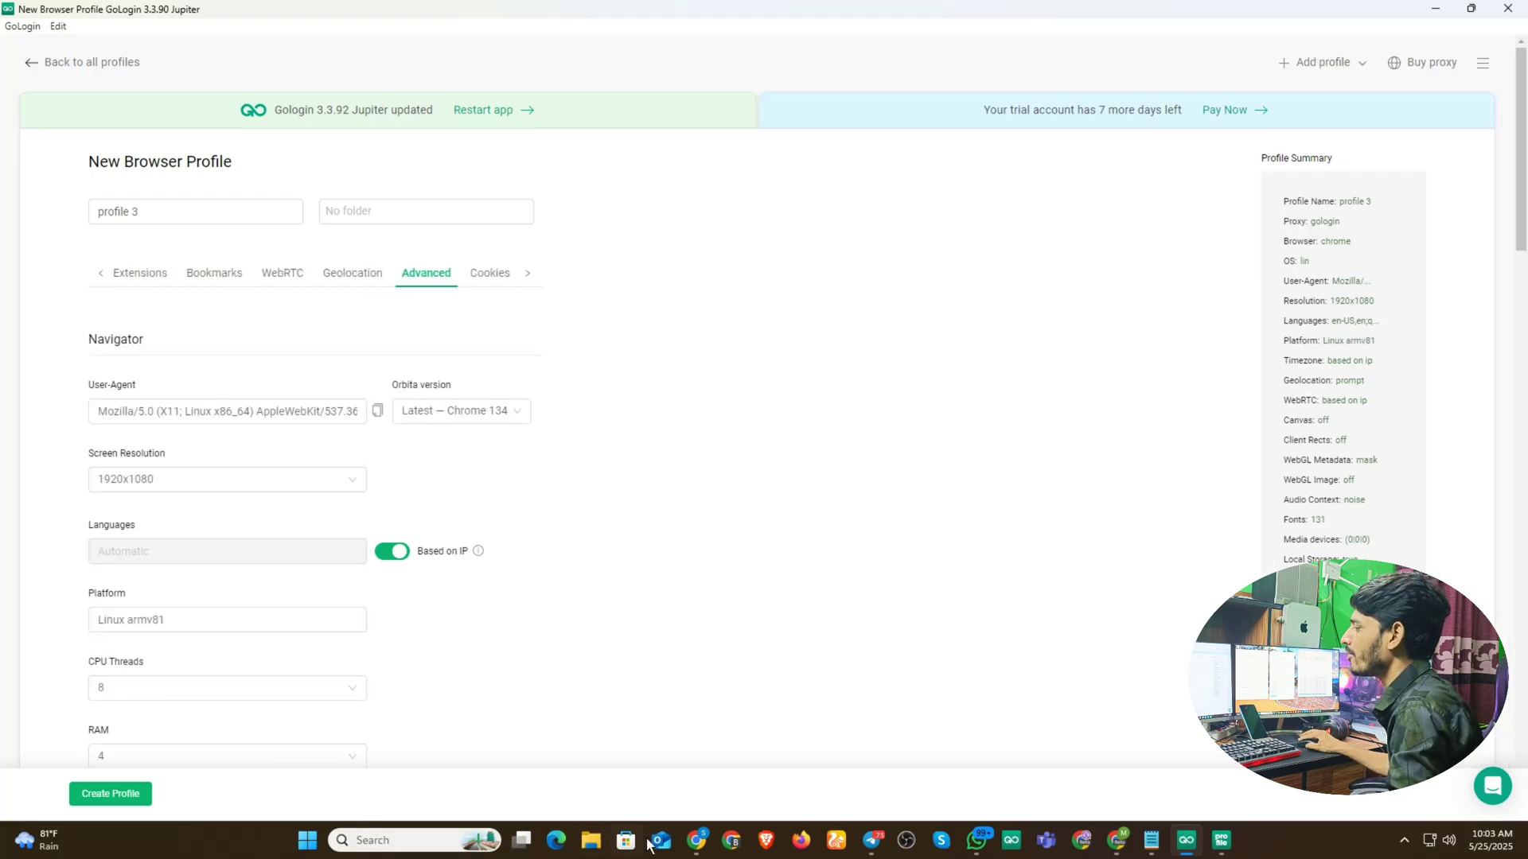
click(696, 840)
- Filter the Undetectable configs store to Linux configurations
click(661, 142)
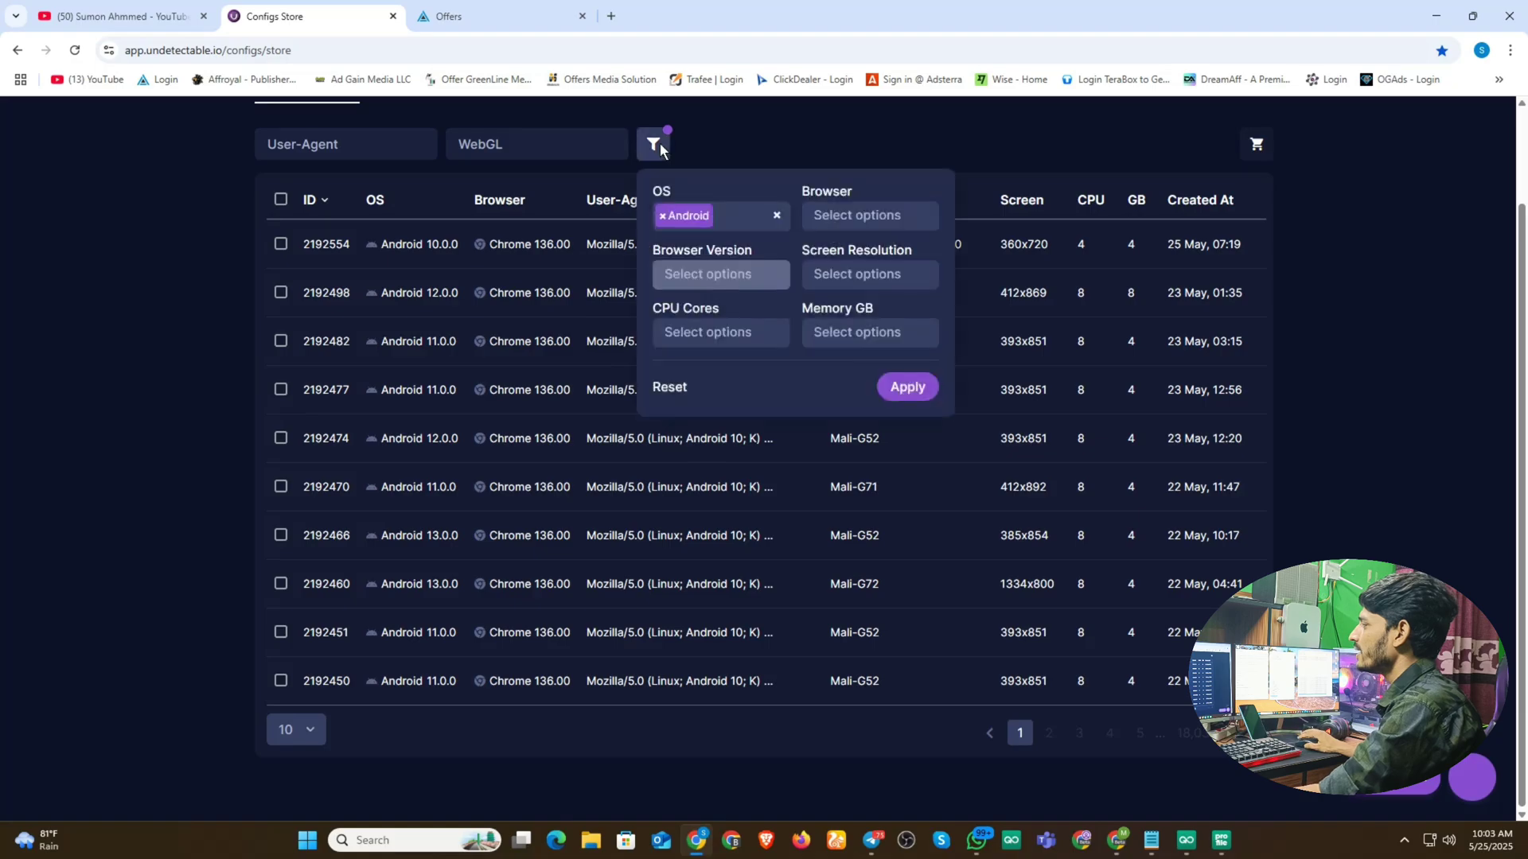
click(763, 218)
click(690, 214)
click(690, 213)
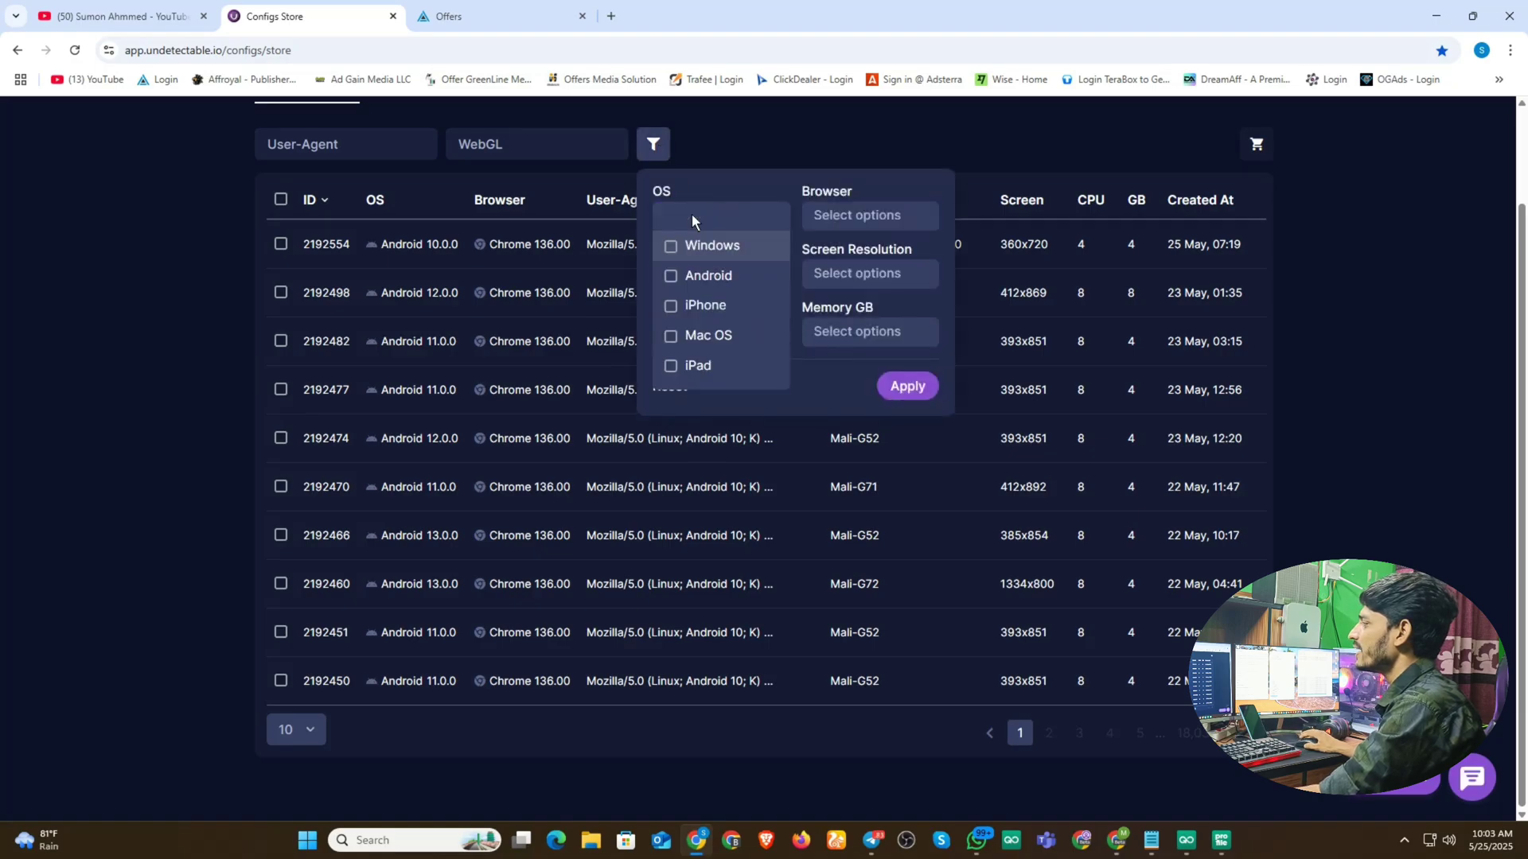
scroll(699, 368, down, 1)
click(698, 374)
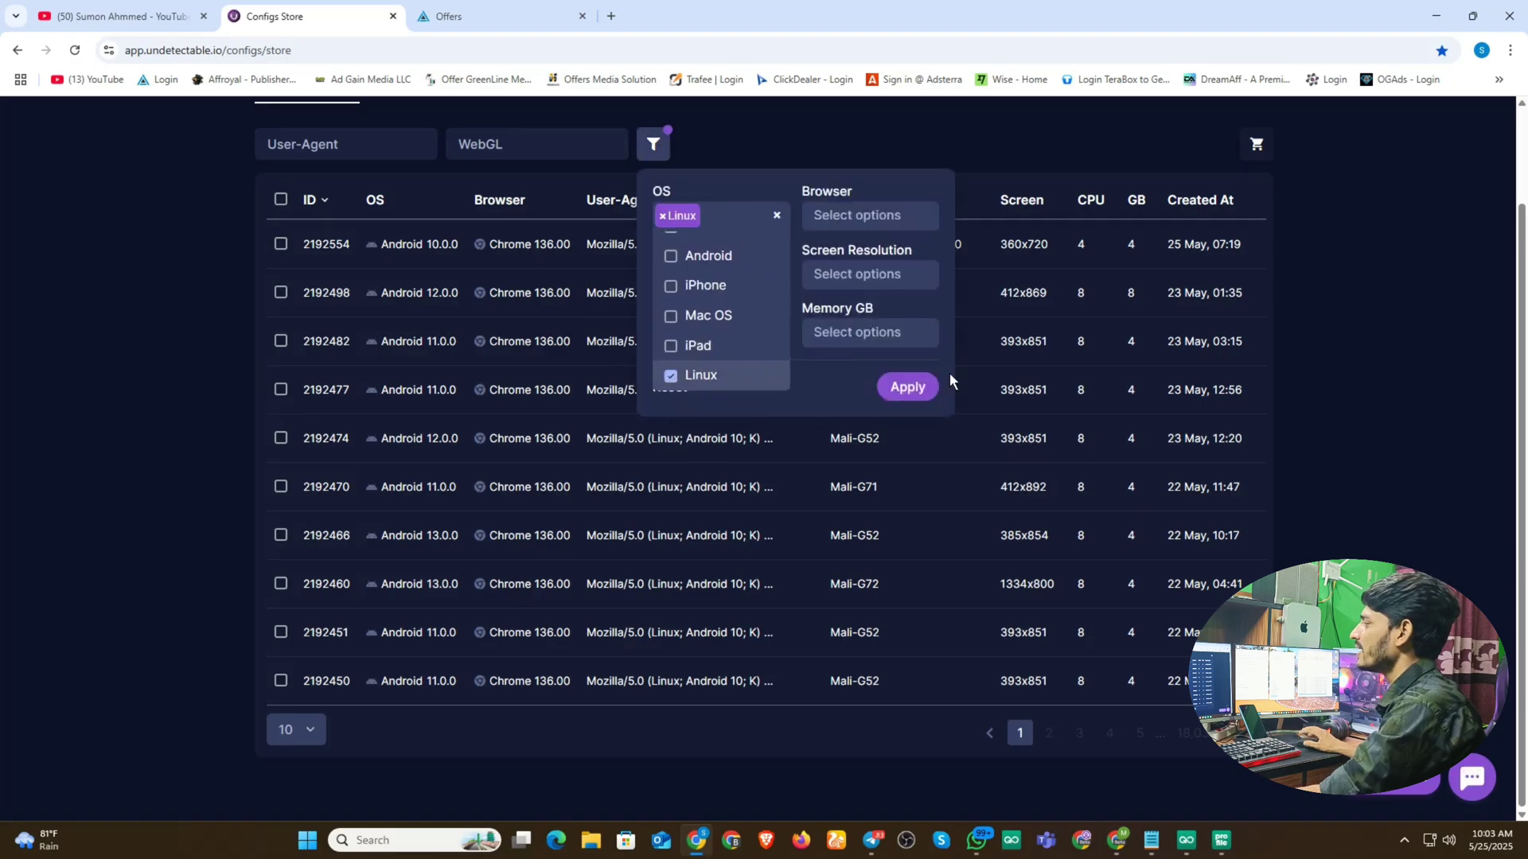
click(923, 390)
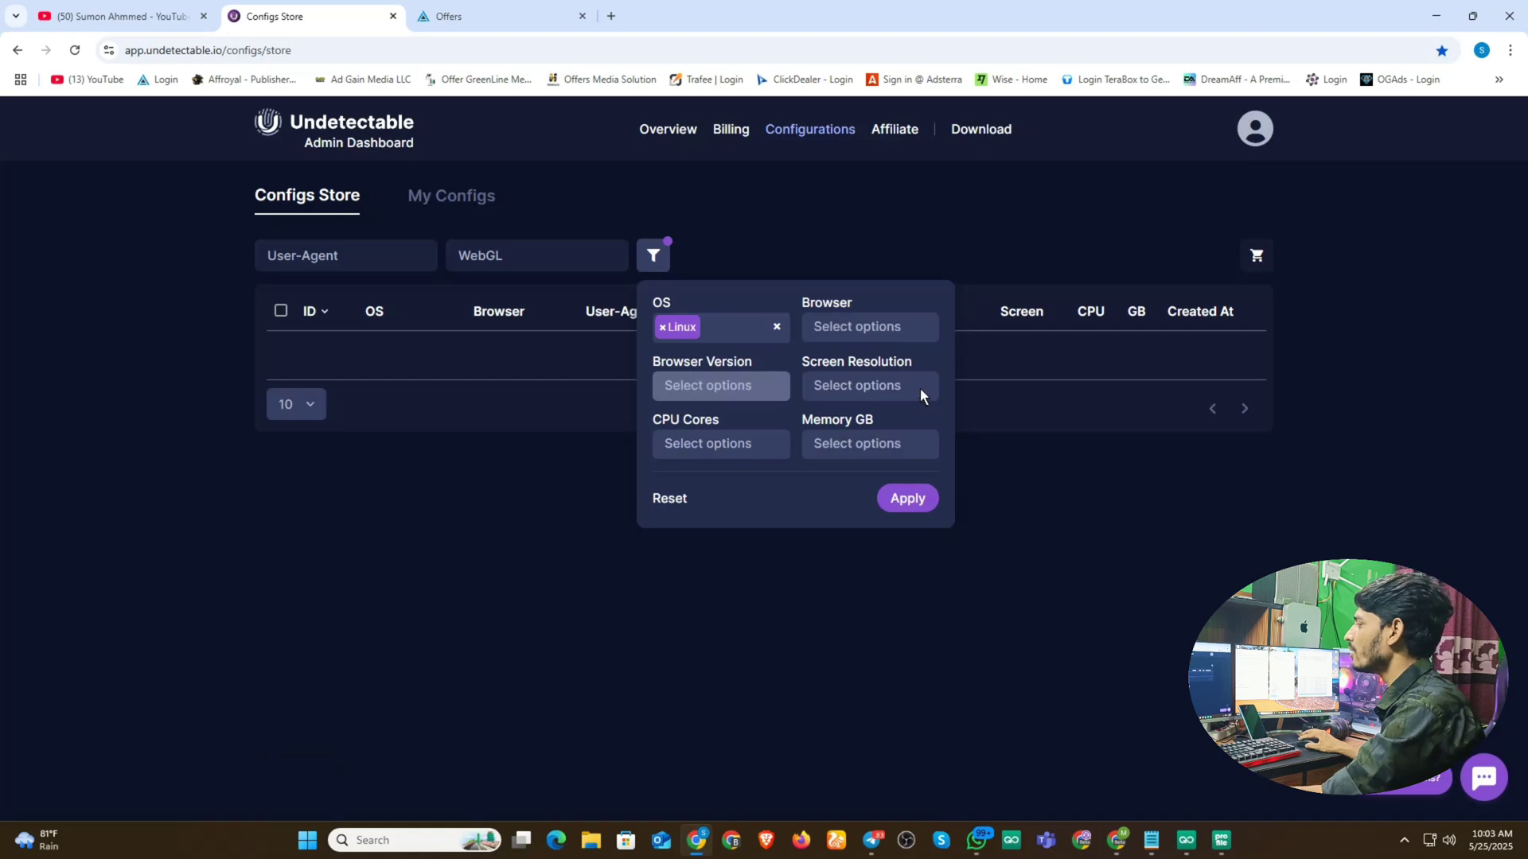
click(909, 489)
click(818, 221)
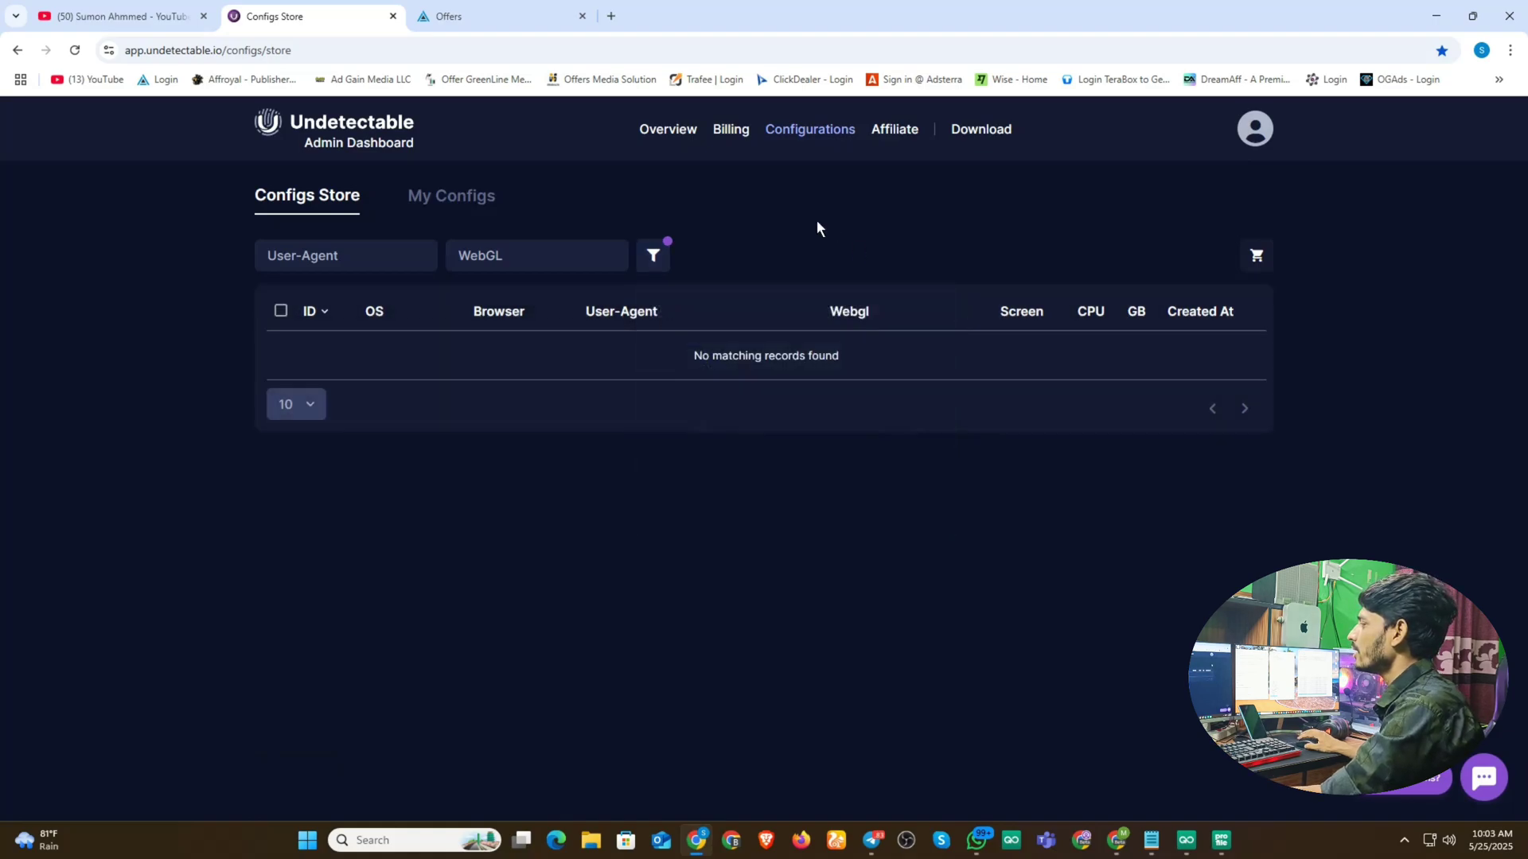
- Switch the OS filter to iPhone and select the first config's full user-agent string
click(650, 259)
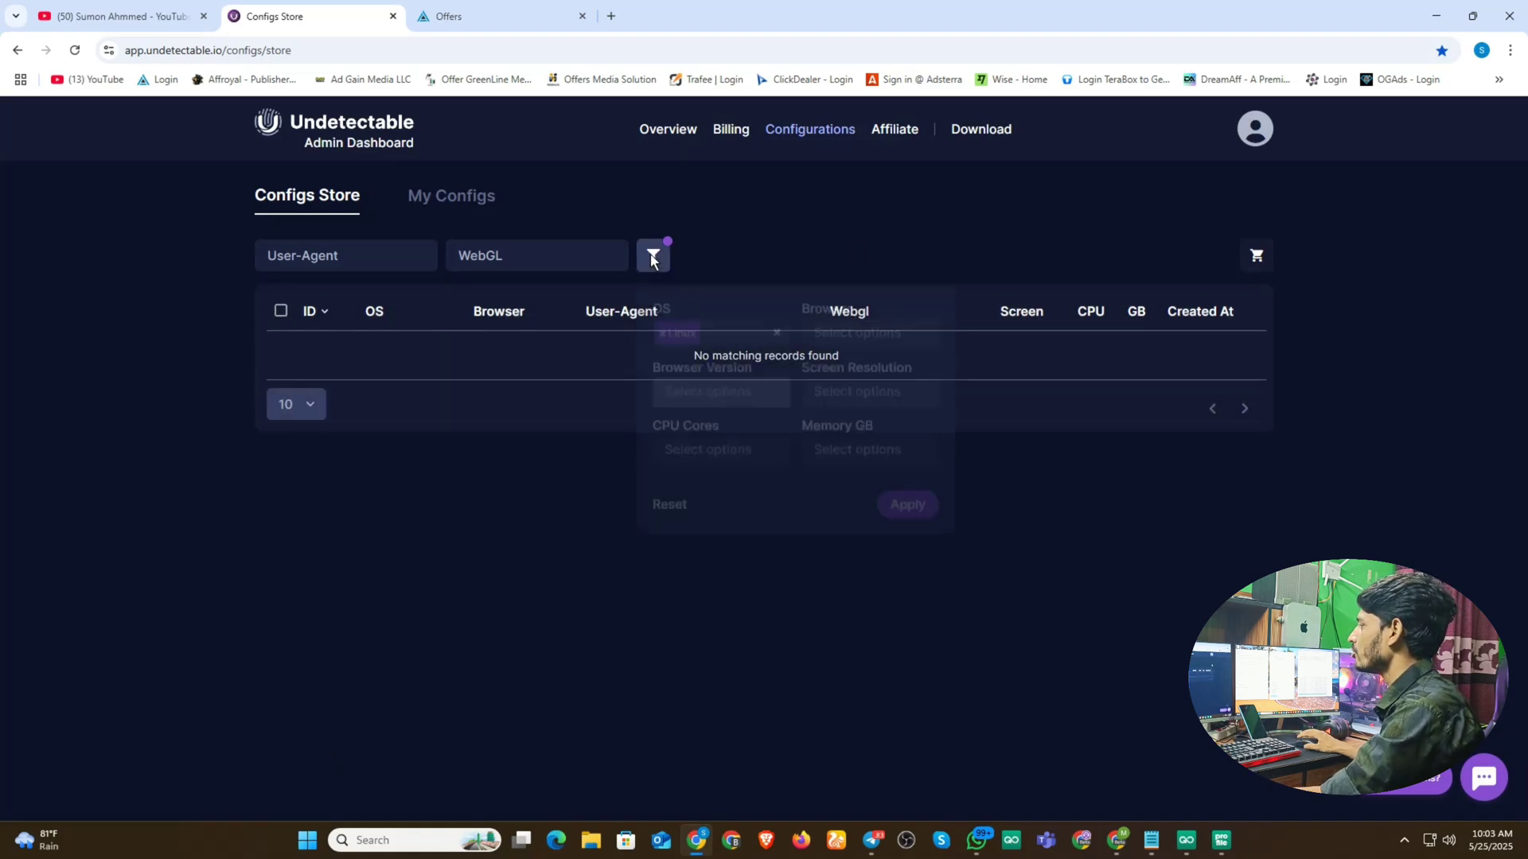
click(775, 328)
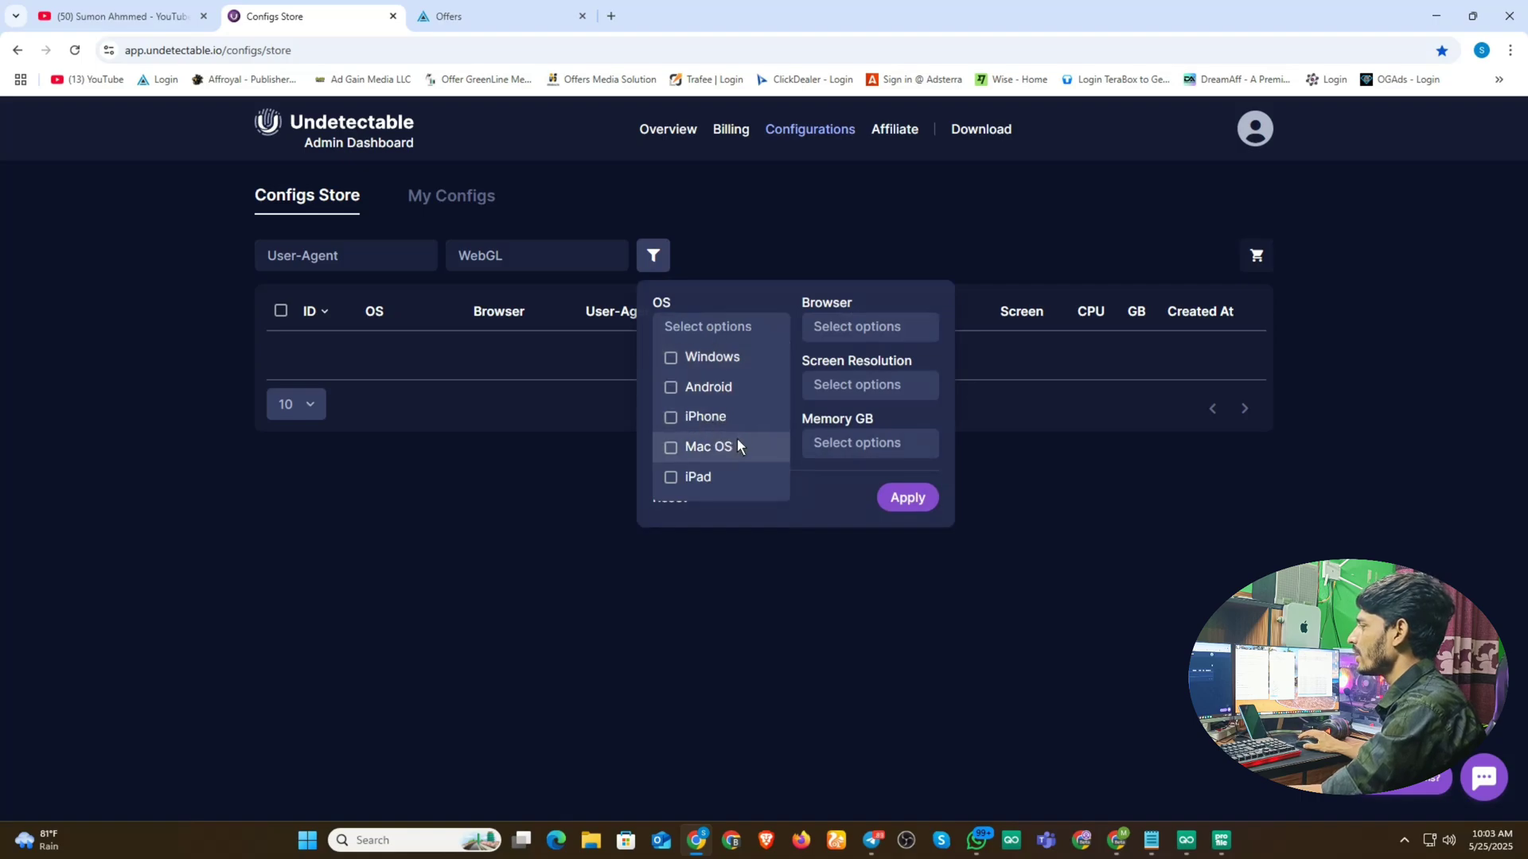
click(700, 417)
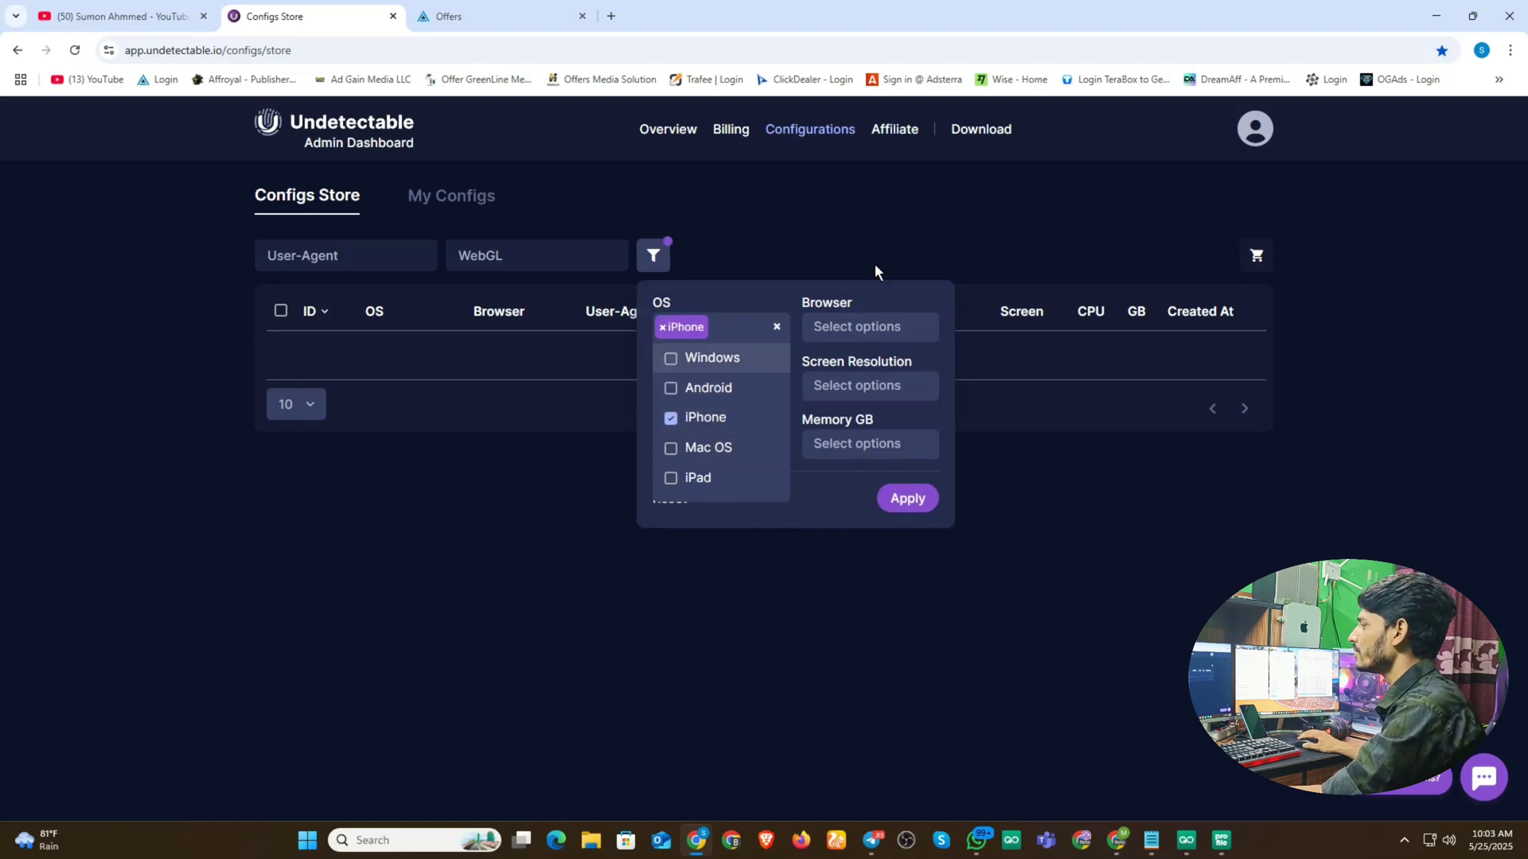
click(907, 498)
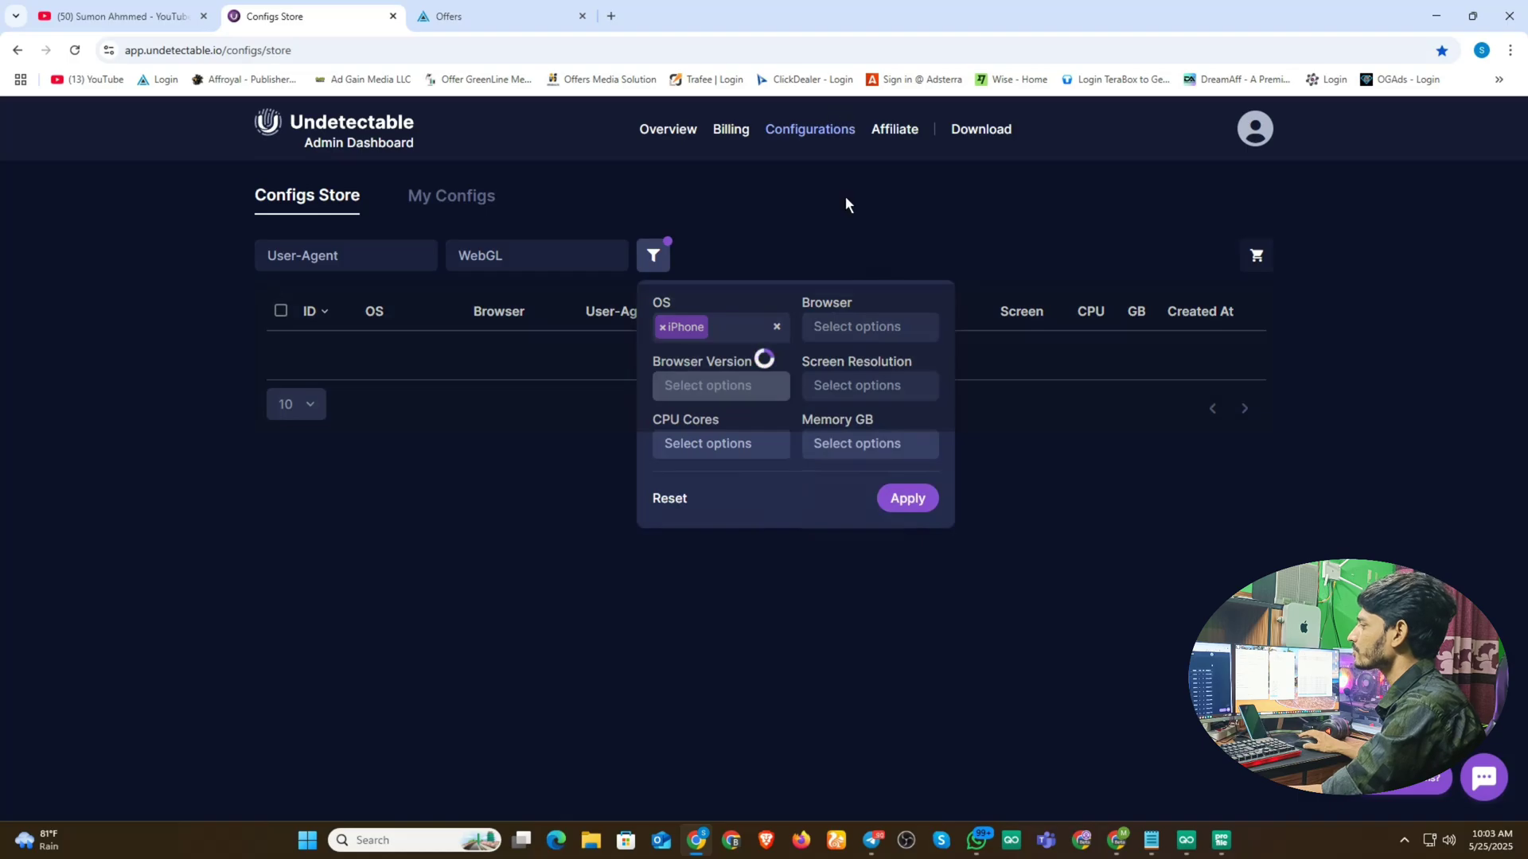
scroll(846, 196, down, 2)
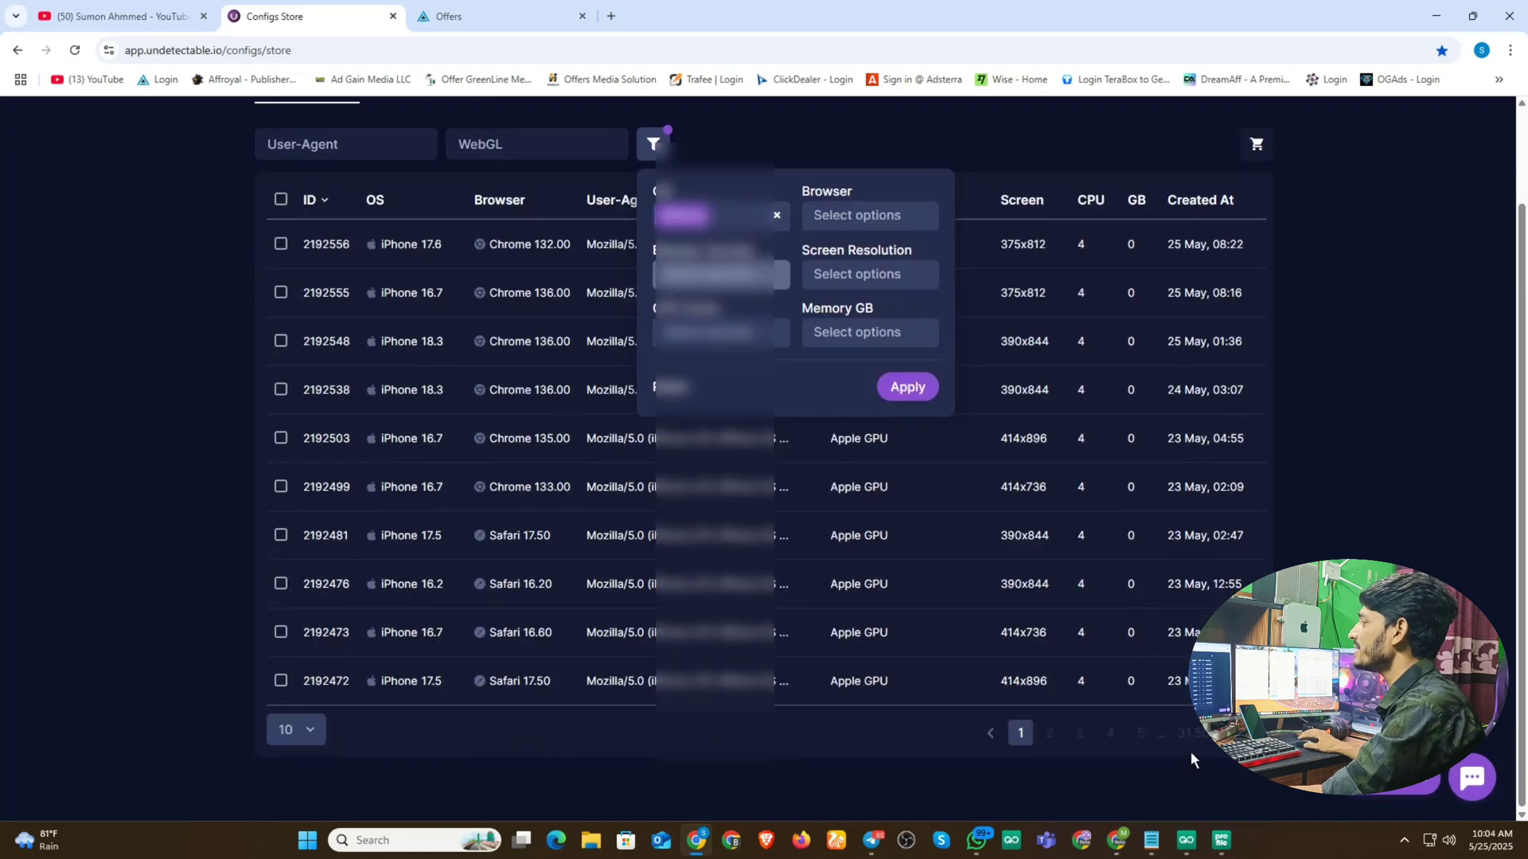
click(923, 139)
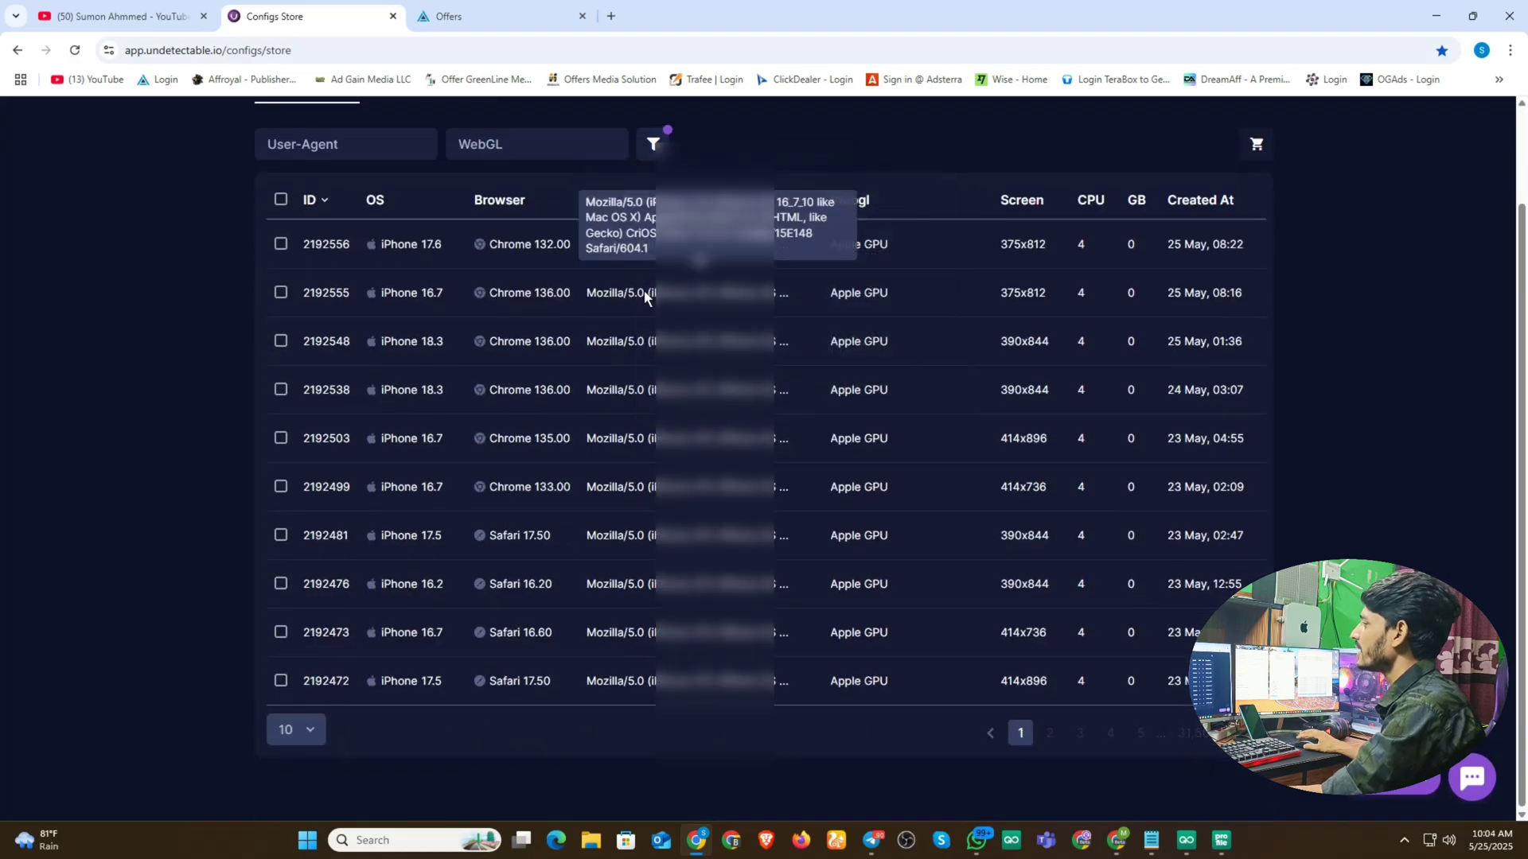
drag(589, 202, 649, 248)
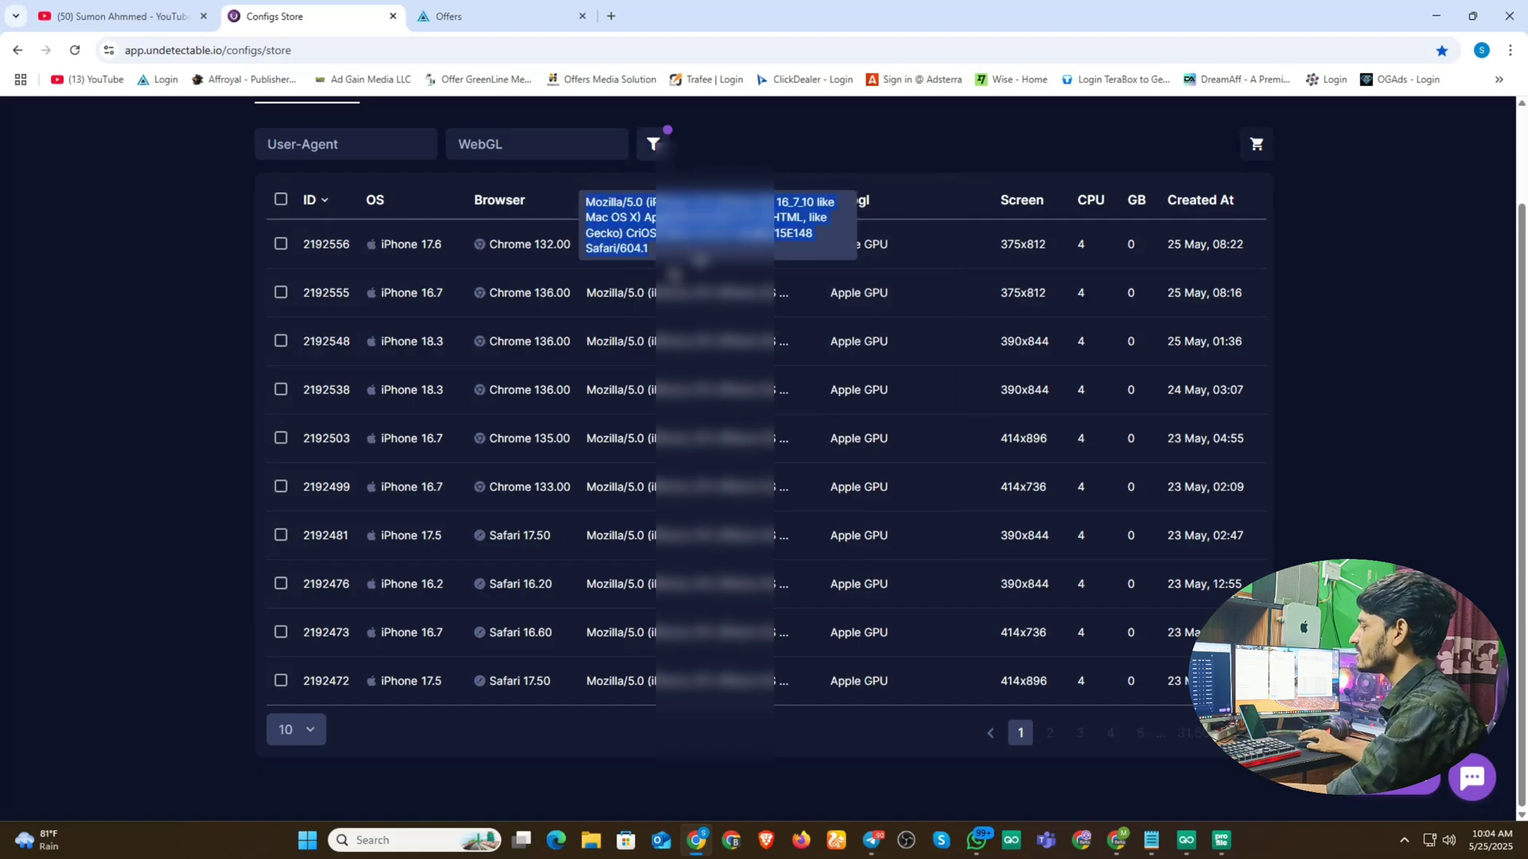
- Cycle through the taskbar windows back to GoLogin's profile 3 setup form
click(1222, 840)
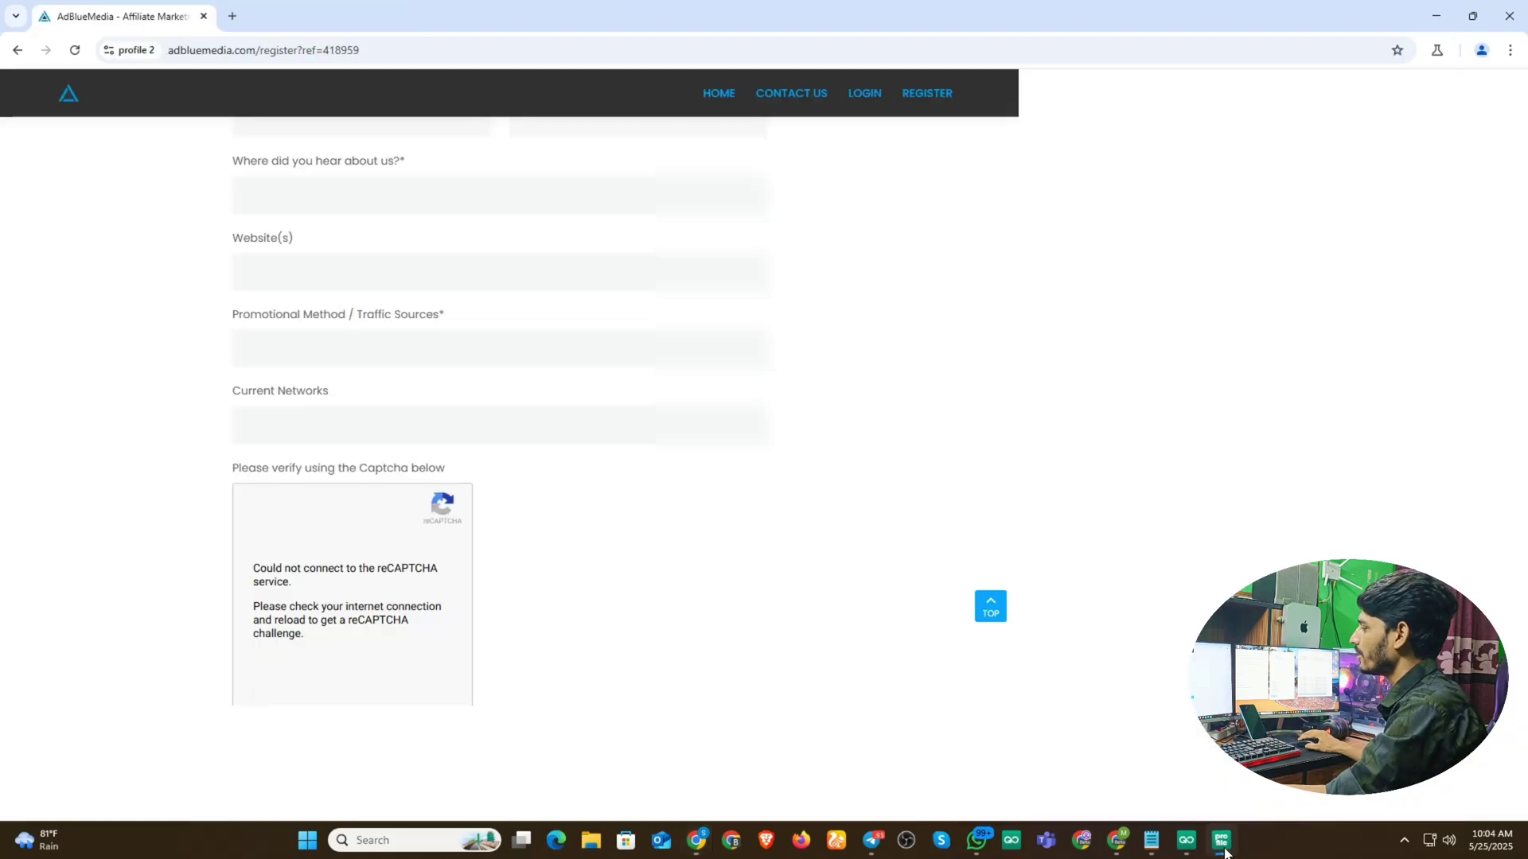
scroll(306, 363, down, 5)
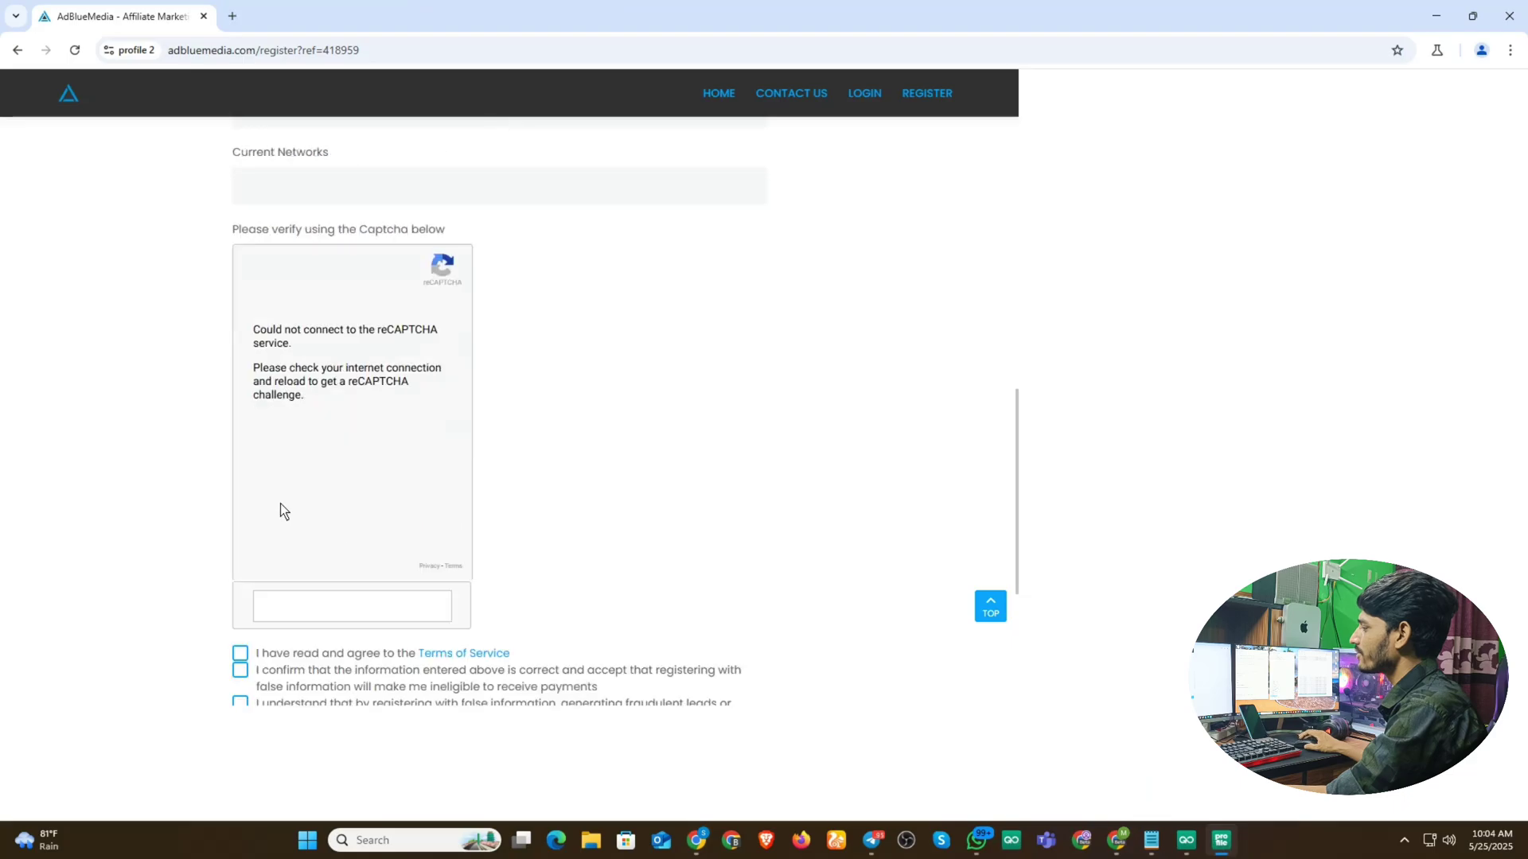
click(1116, 841)
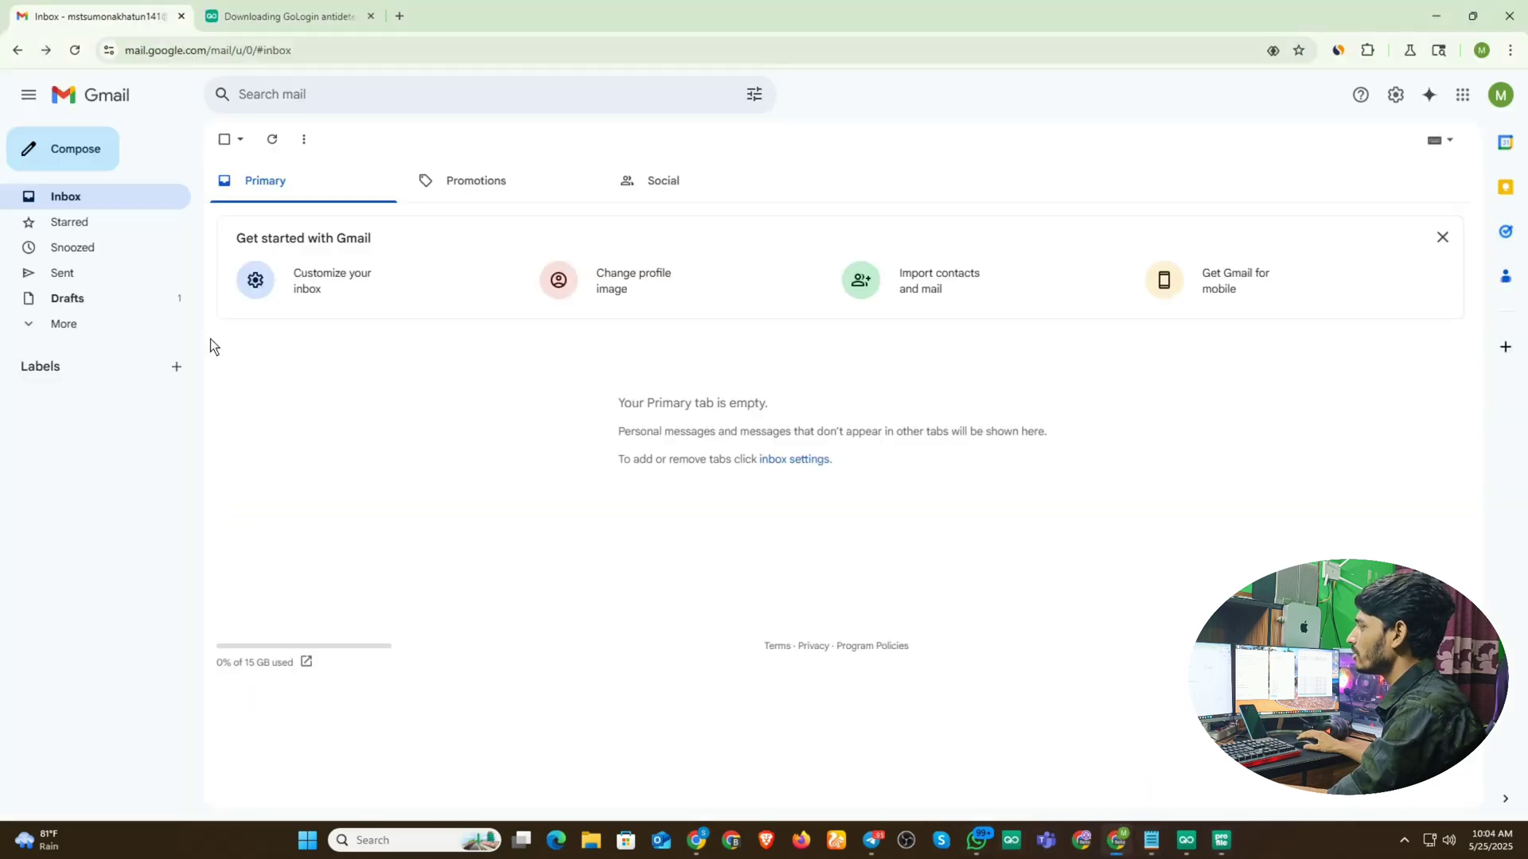
click(1012, 842)
- Replace profile 3's User-Agent with the copied iPhone one, confirm Free CA proxy, and create it
click(1194, 840)
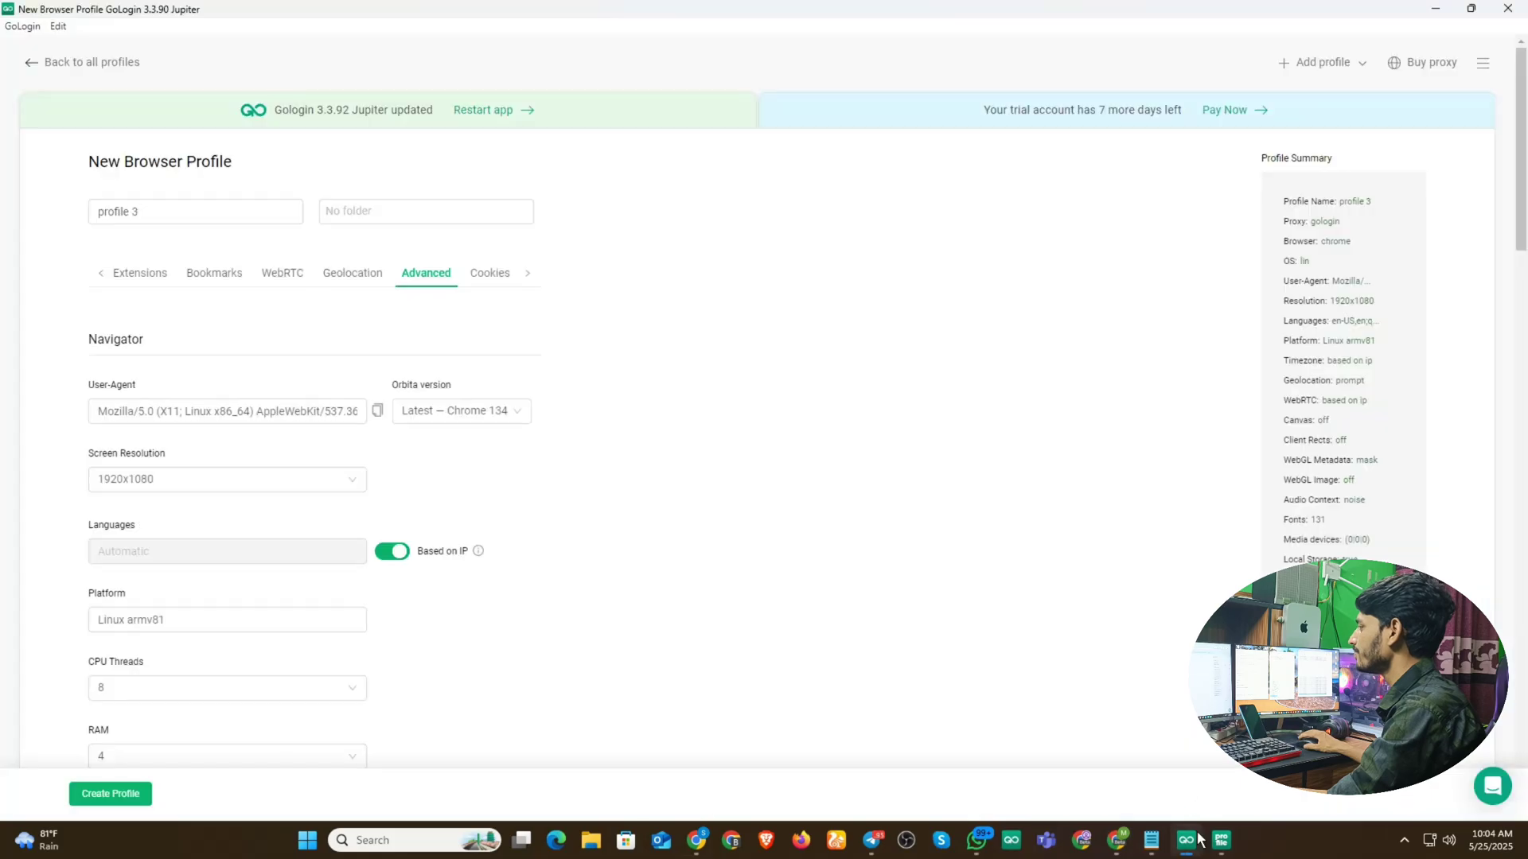
click(188, 407)
key(ctrl+a)
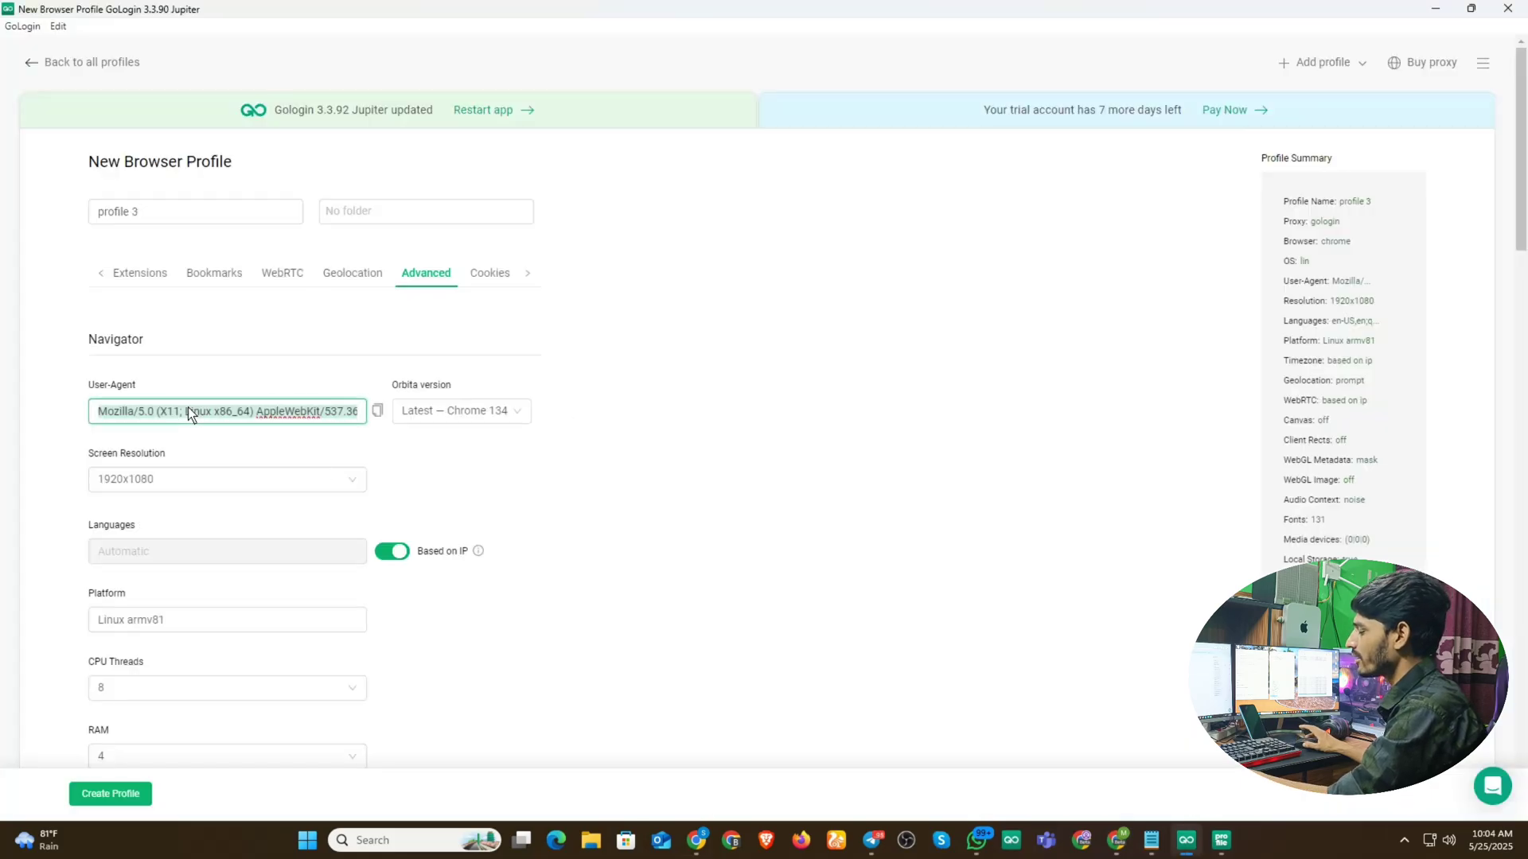
key(ctrl+v)
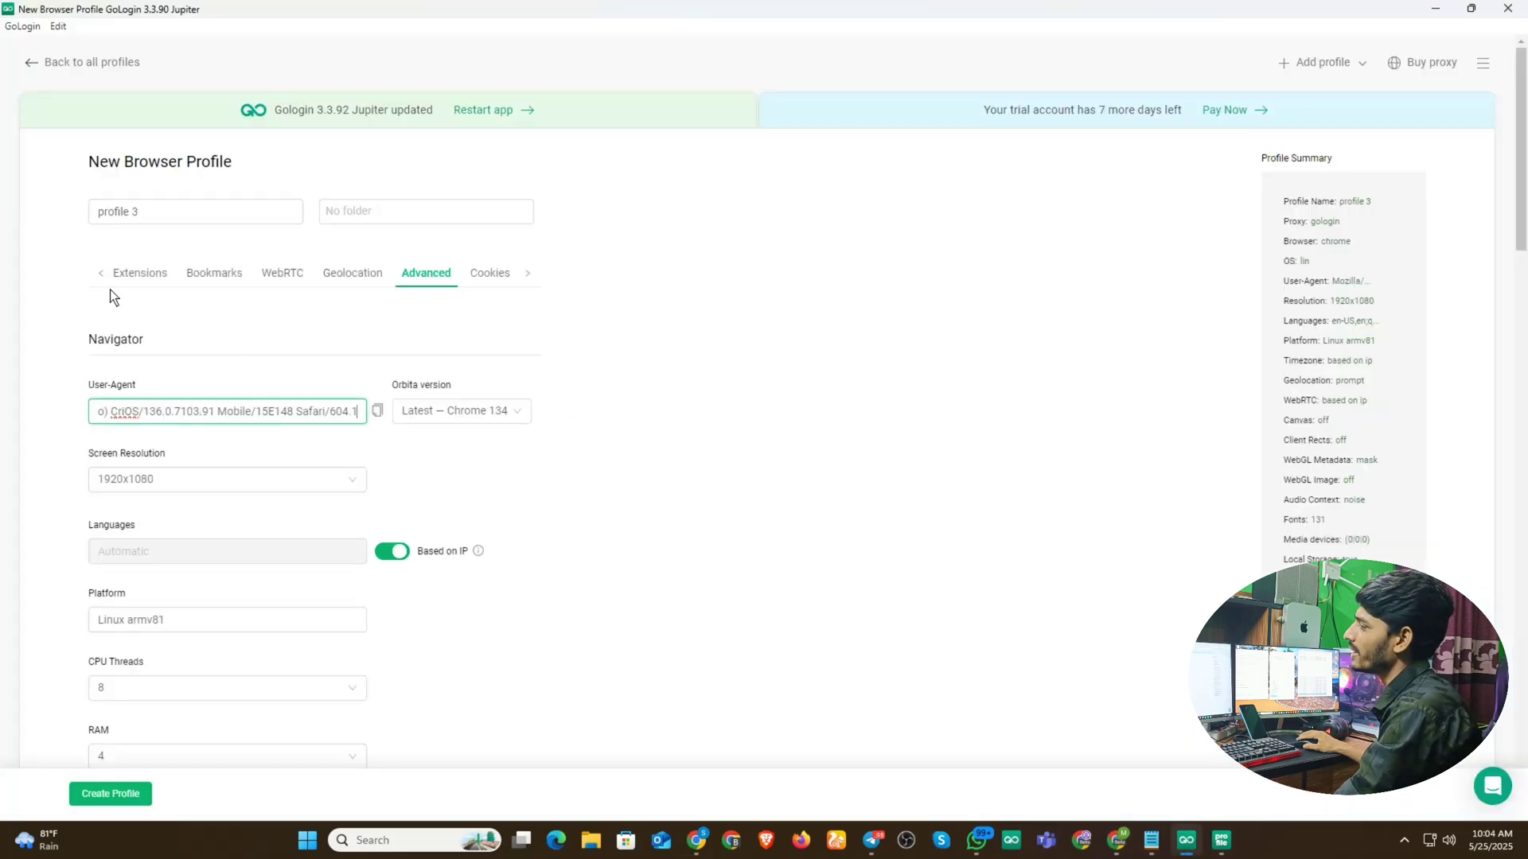
click(100, 274)
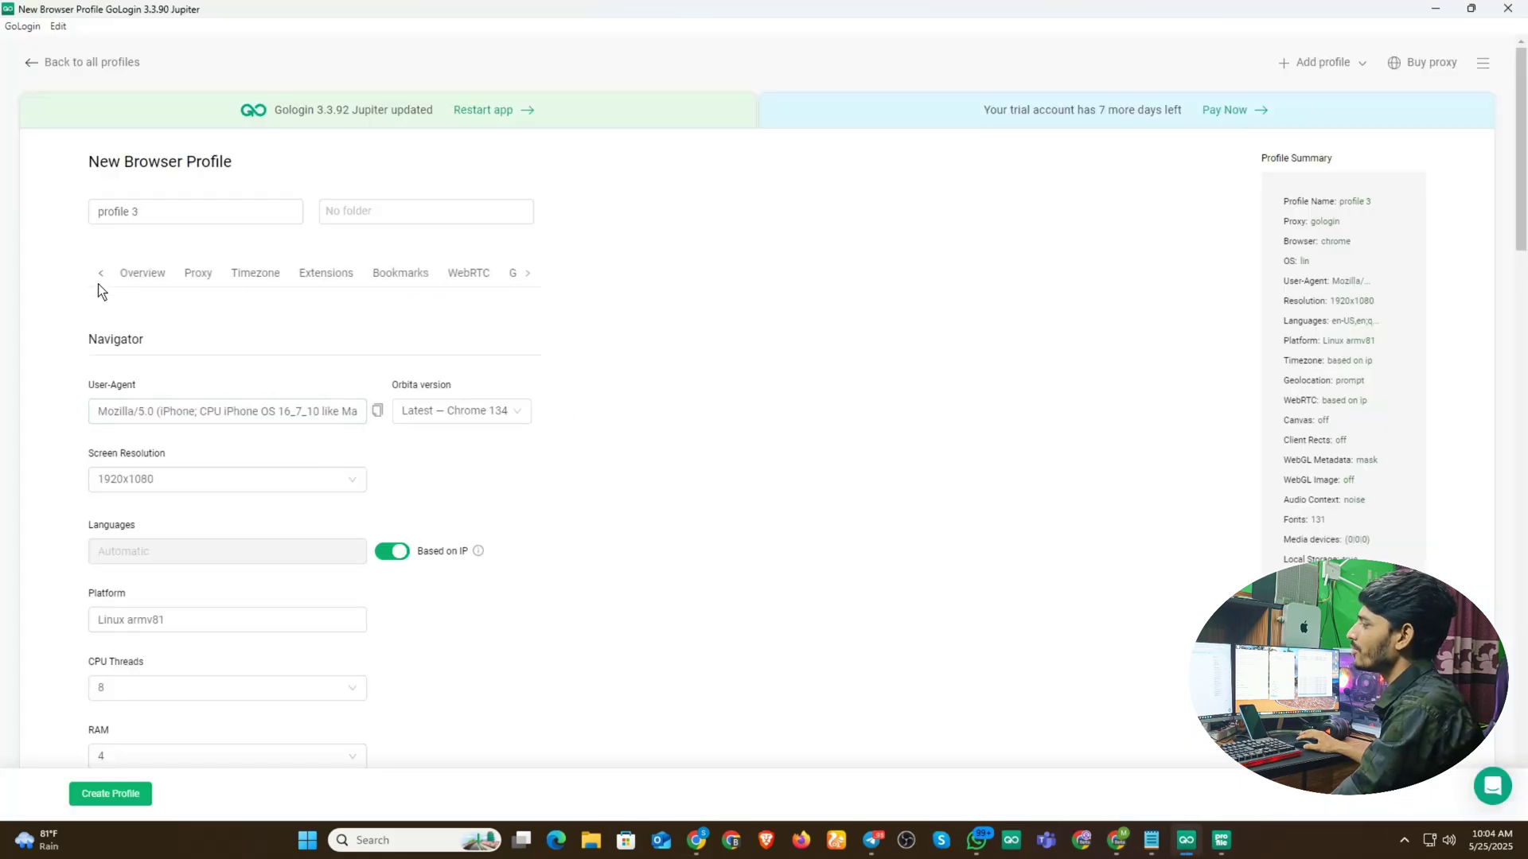
click(198, 275)
click(117, 792)
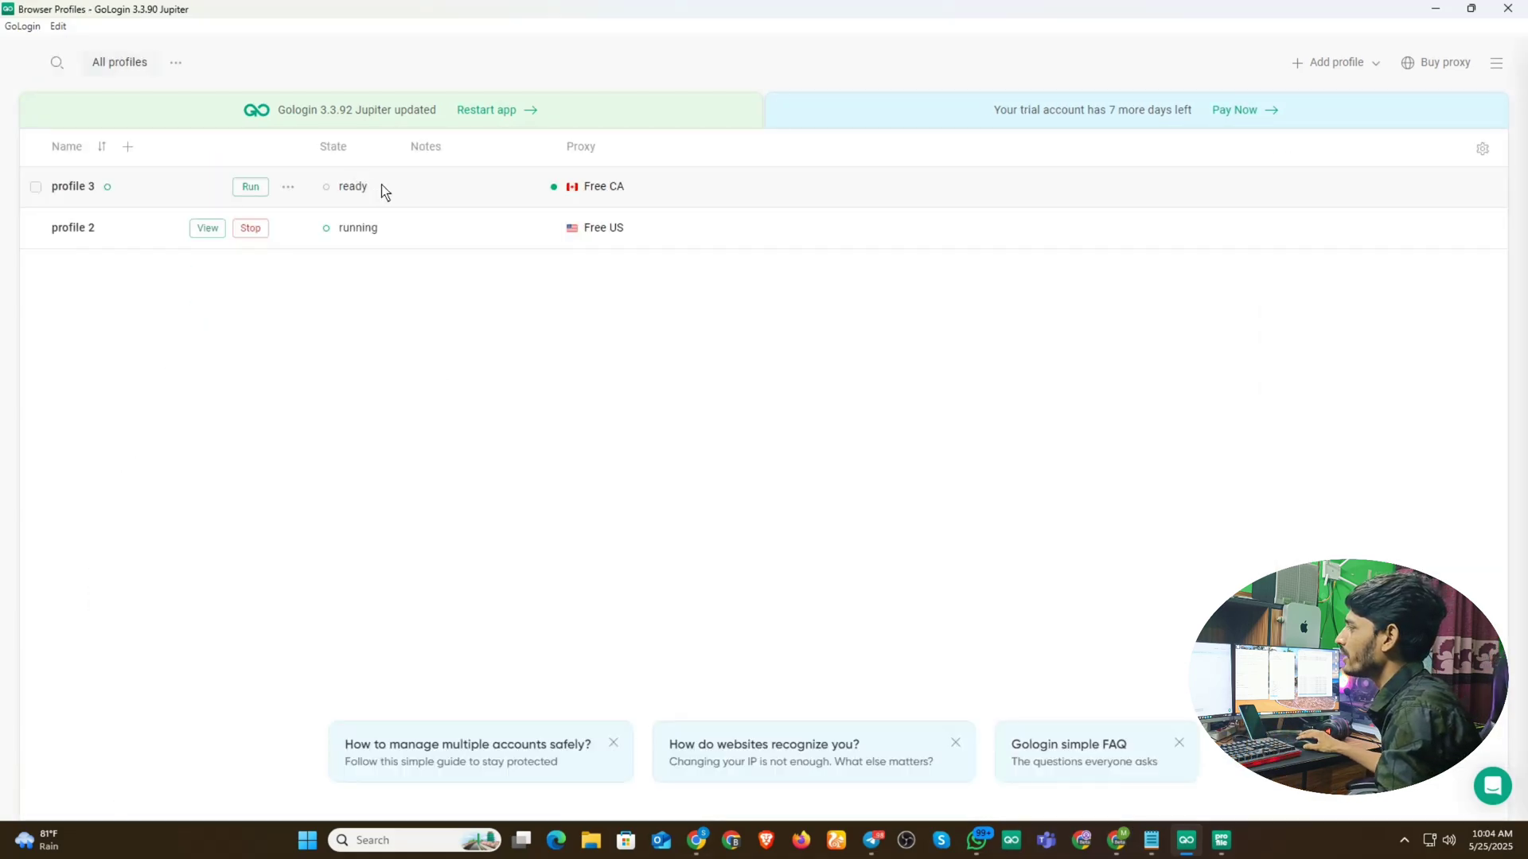
- Run profile 3's browser, load the saved AdBlueMedia register link, and maximize the window
click(251, 188)
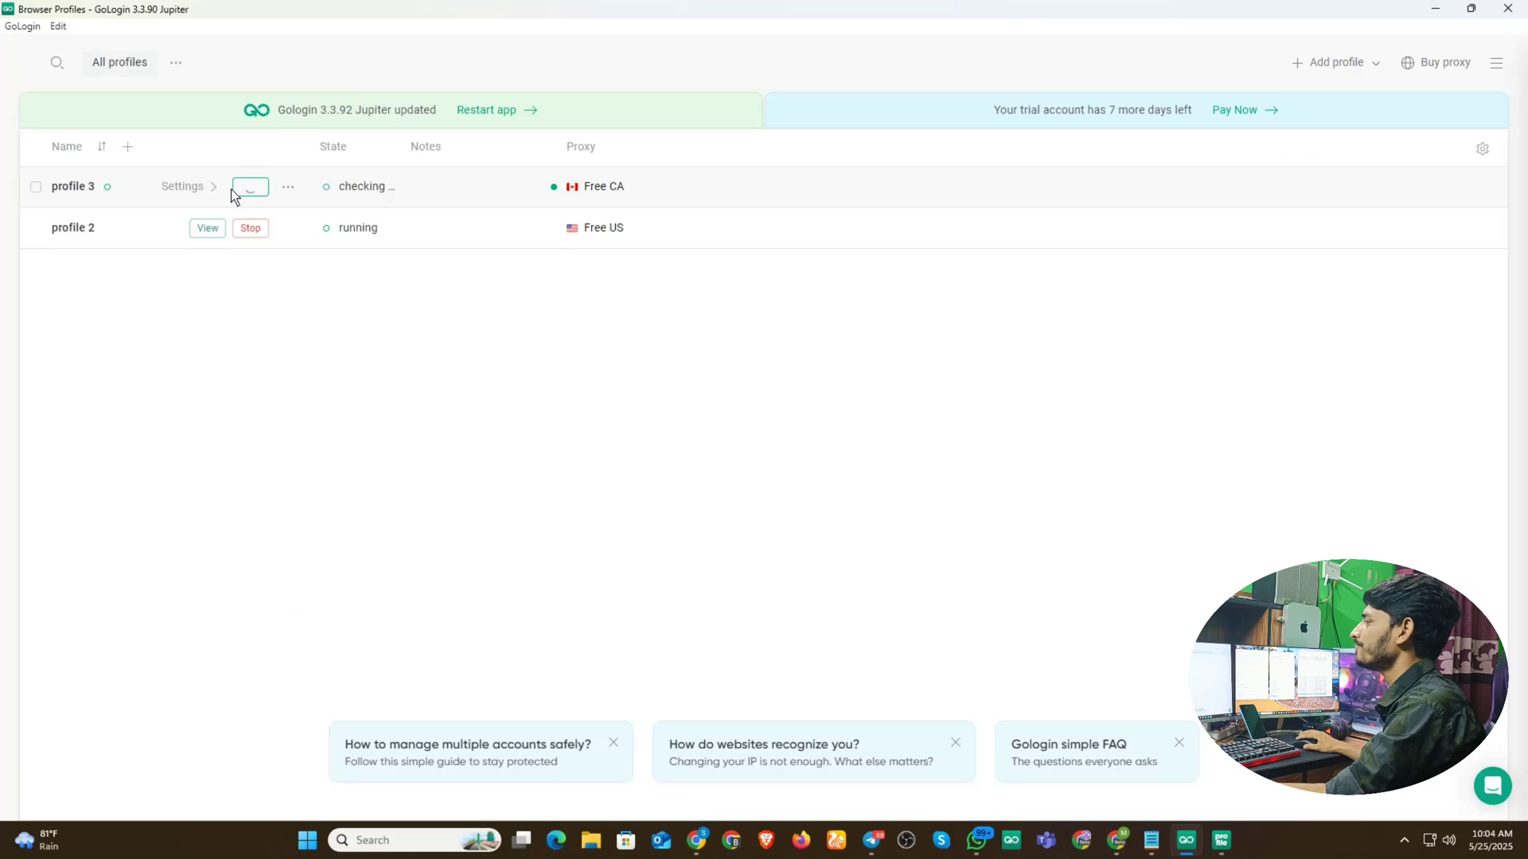
click(207, 186)
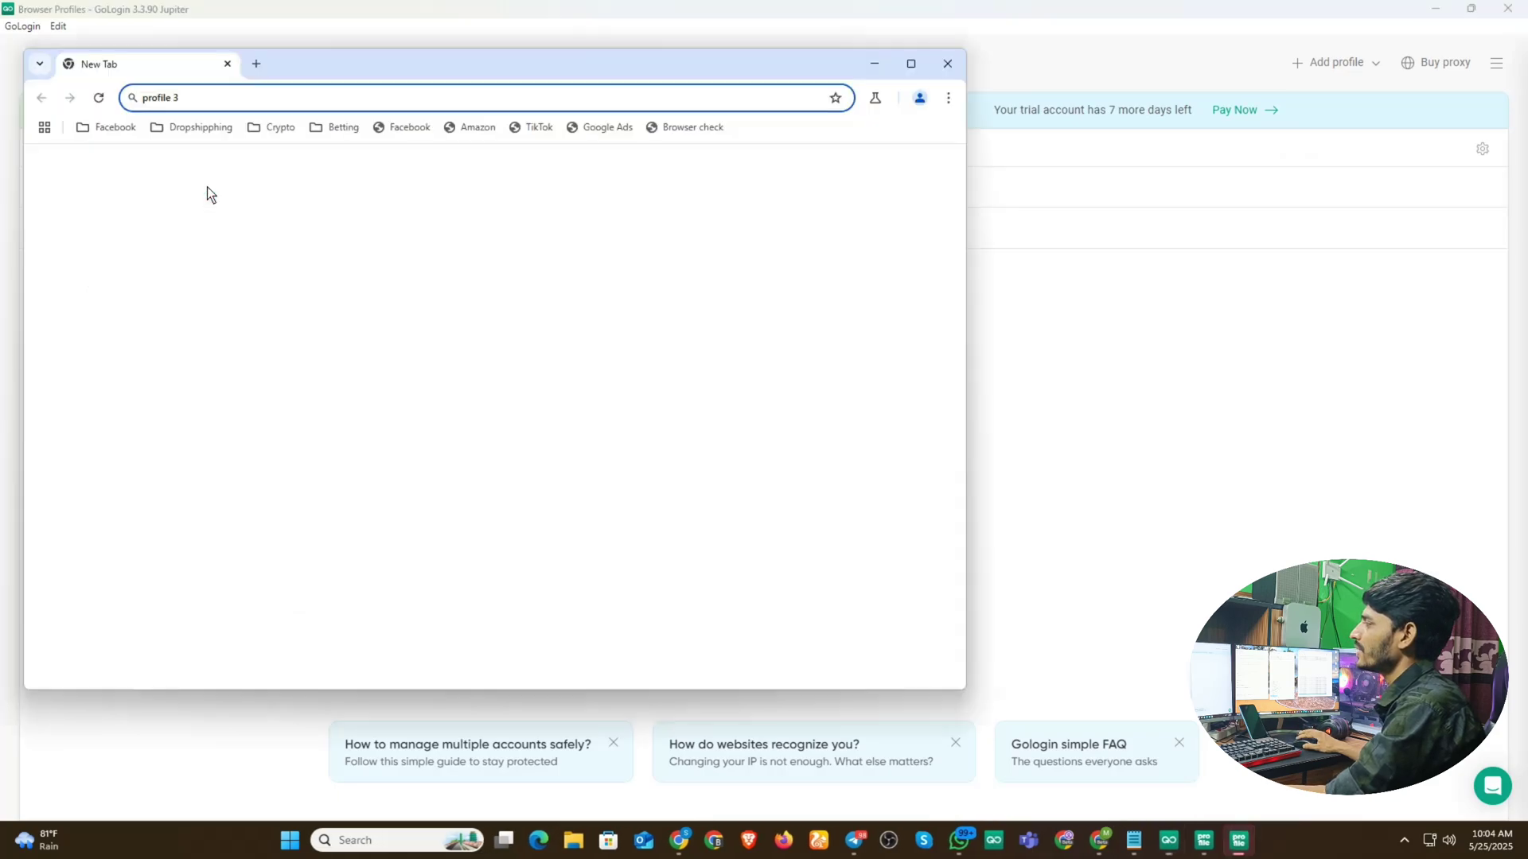
click(195, 105)
key(super+v)
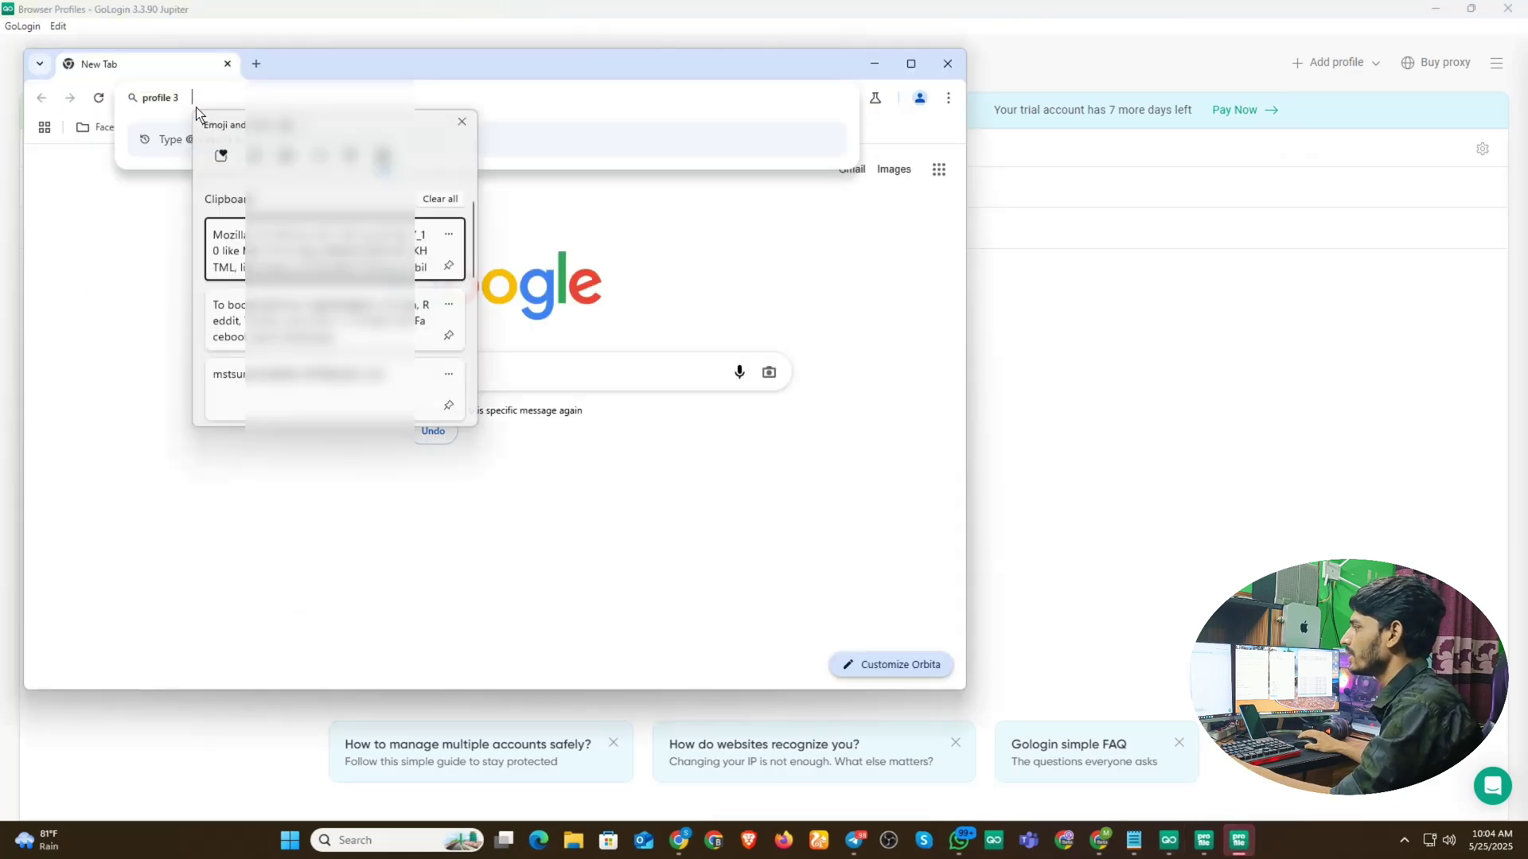
scroll(334, 318, down, 5)
scroll(350, 384, up, 1)
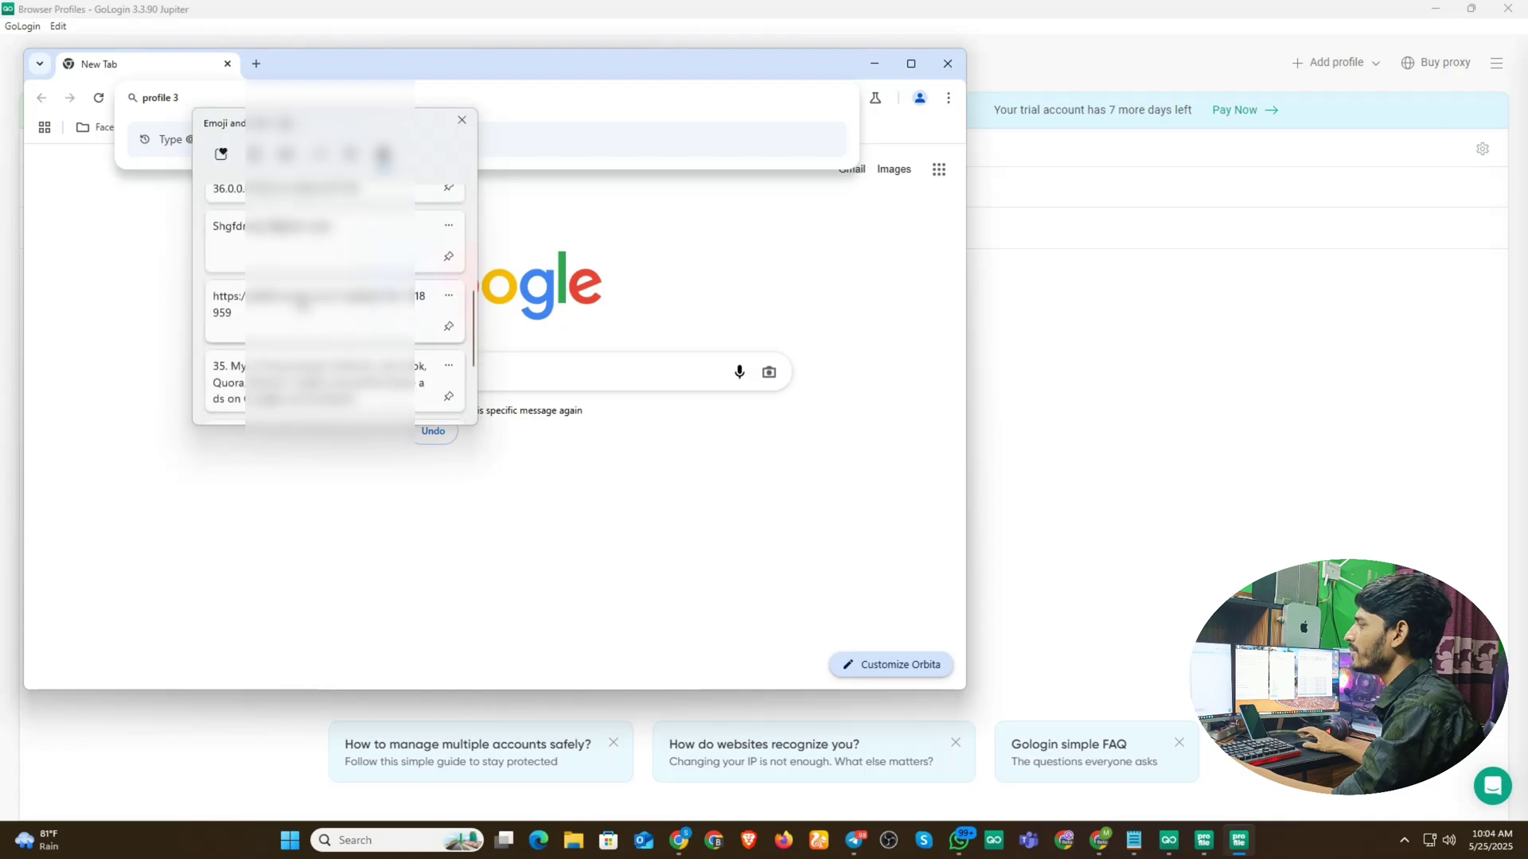
click(300, 304)
key(Return)
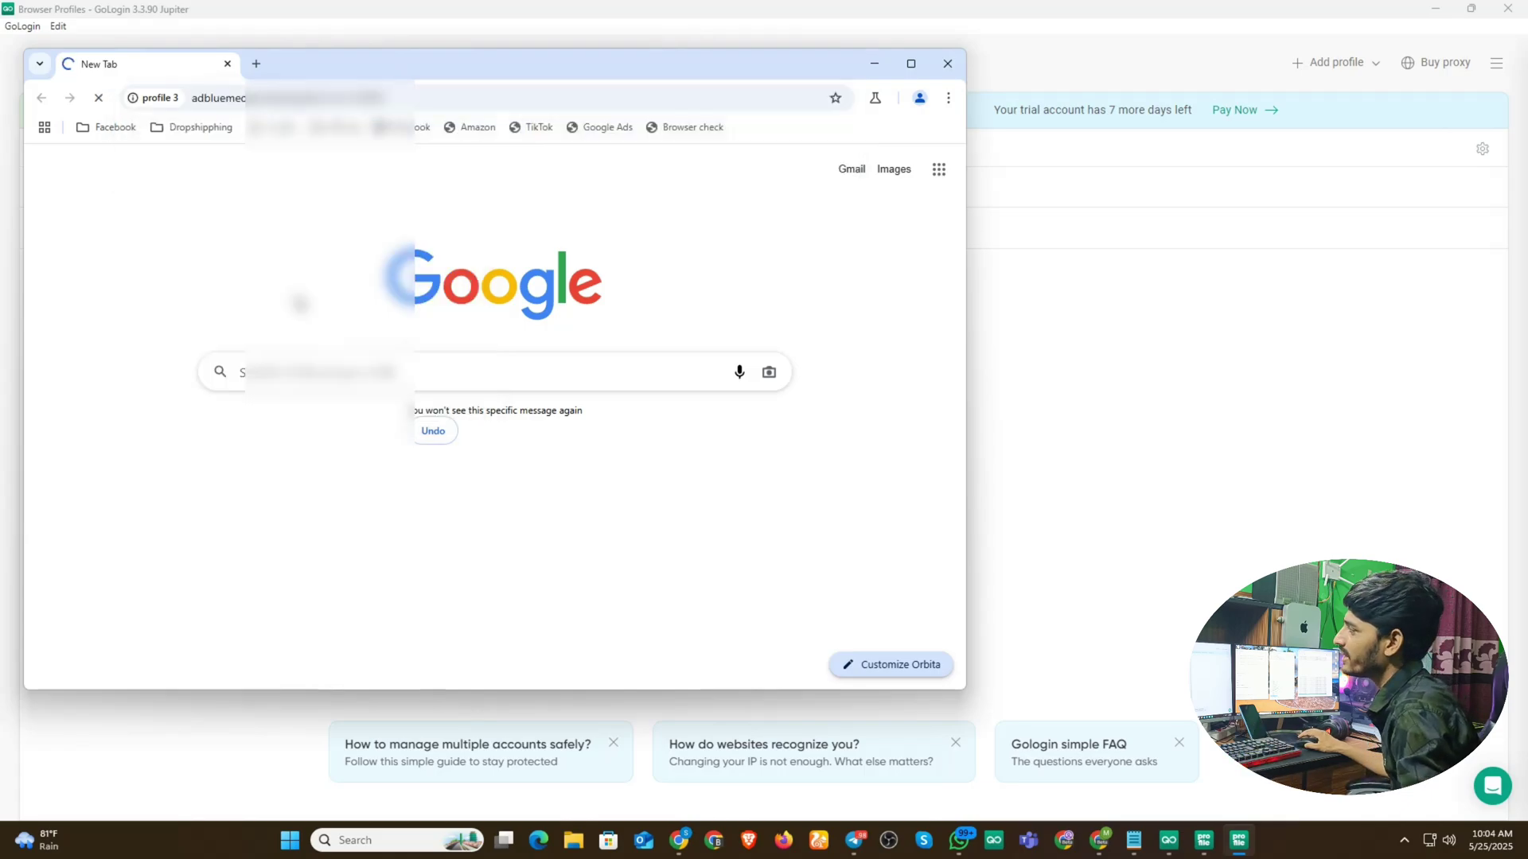
click(911, 64)
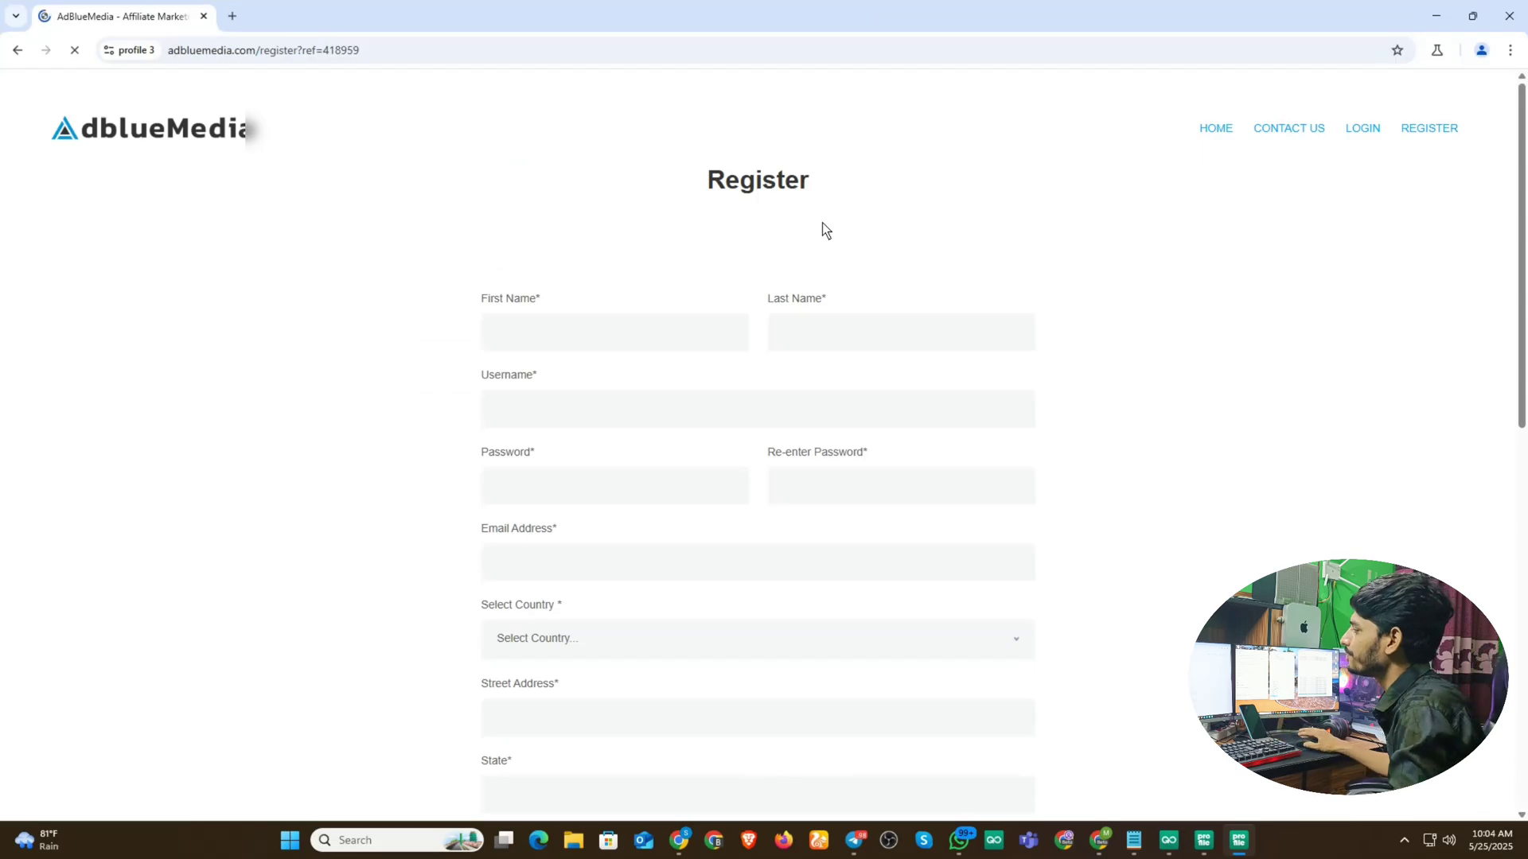
- Fill in the name fields and the account username on the registration form
scroll(824, 227, down, 10)
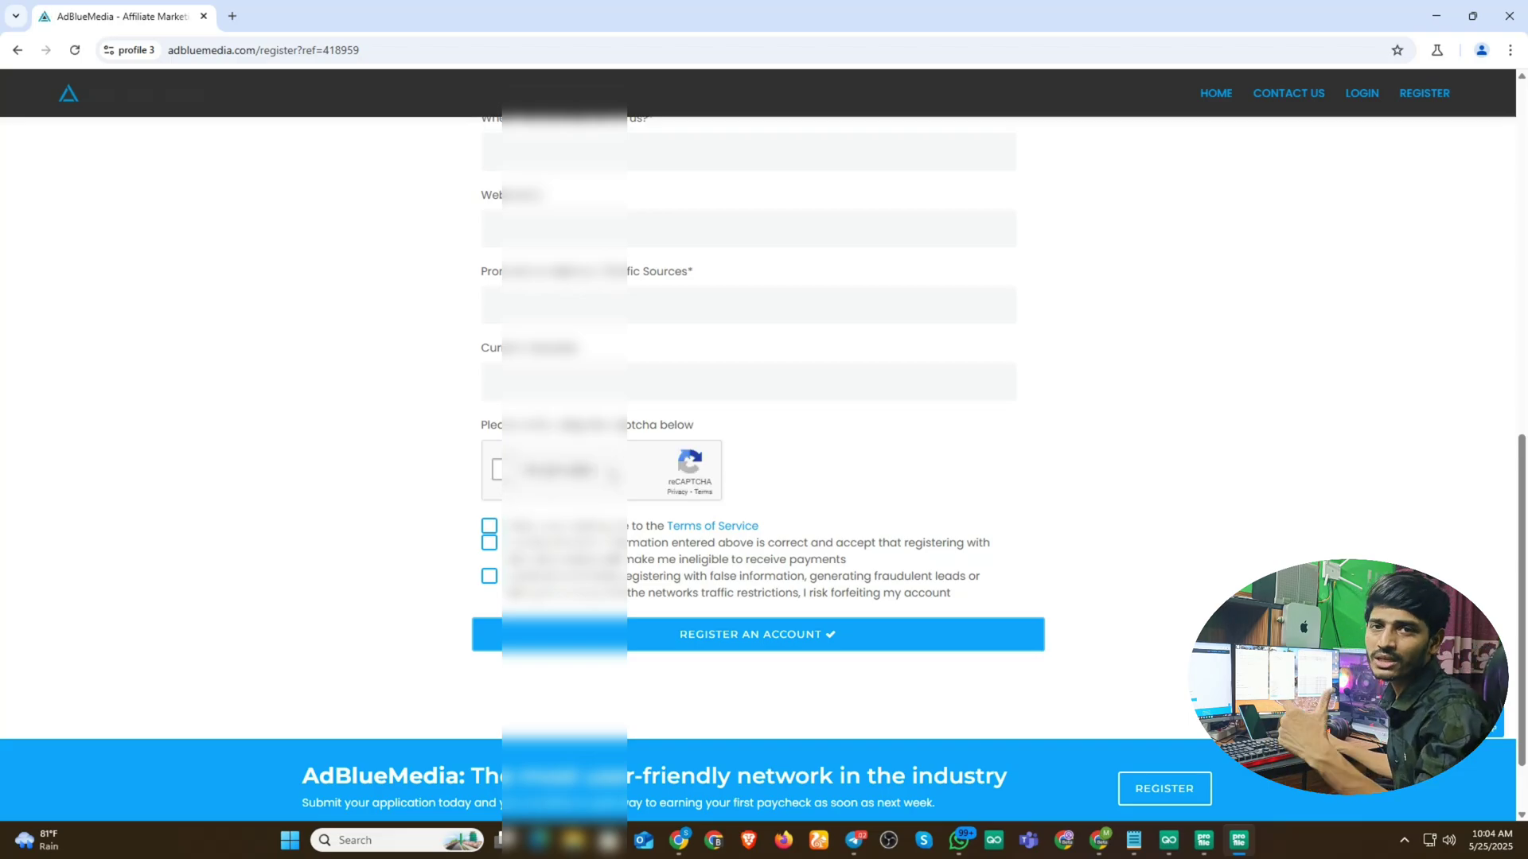
scroll(849, 413, up, 2)
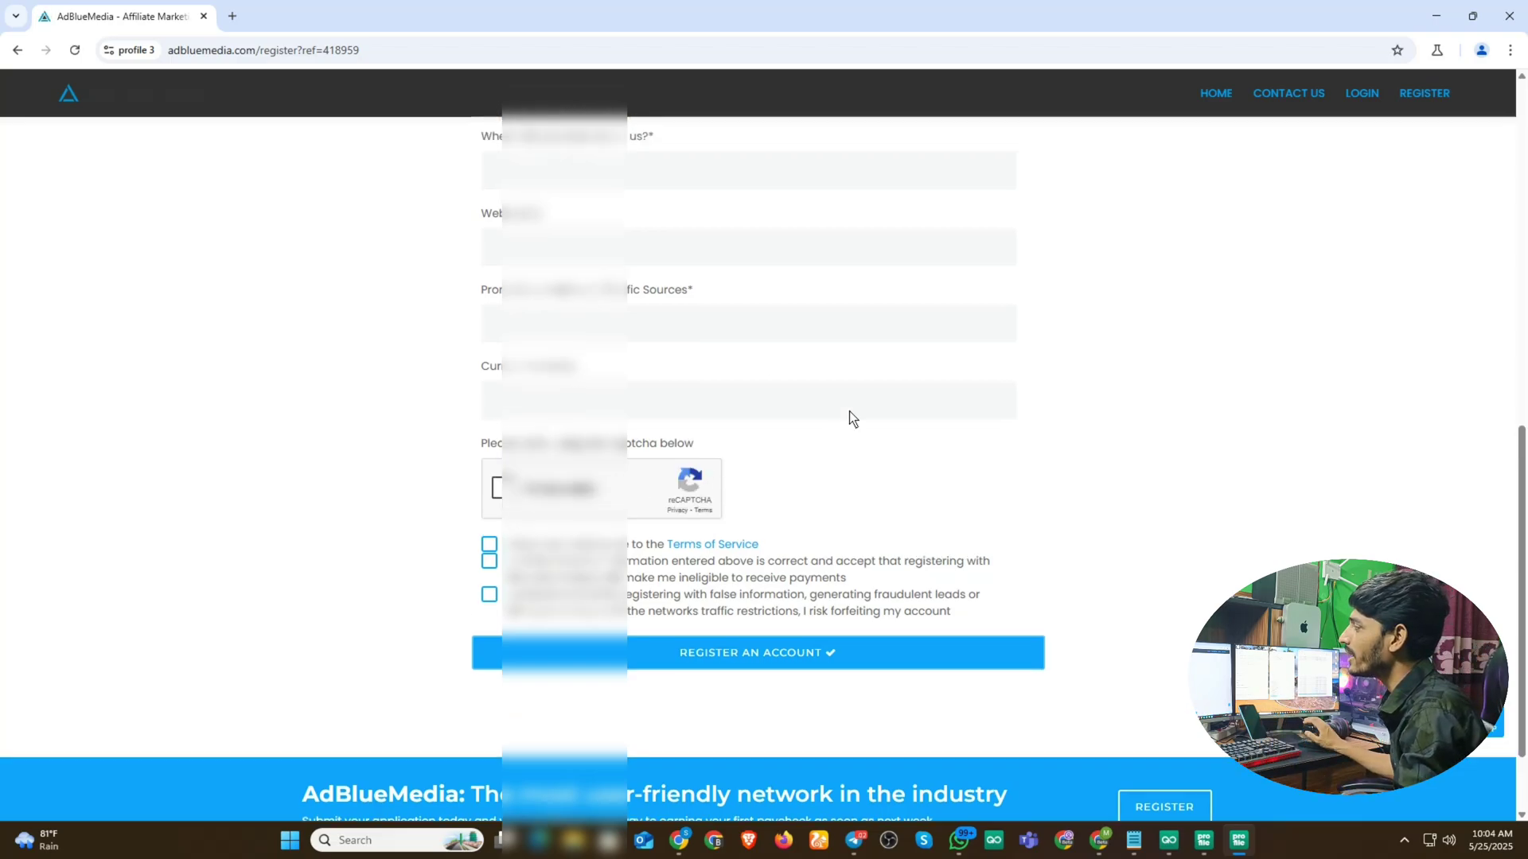
scroll(849, 413, up, 7)
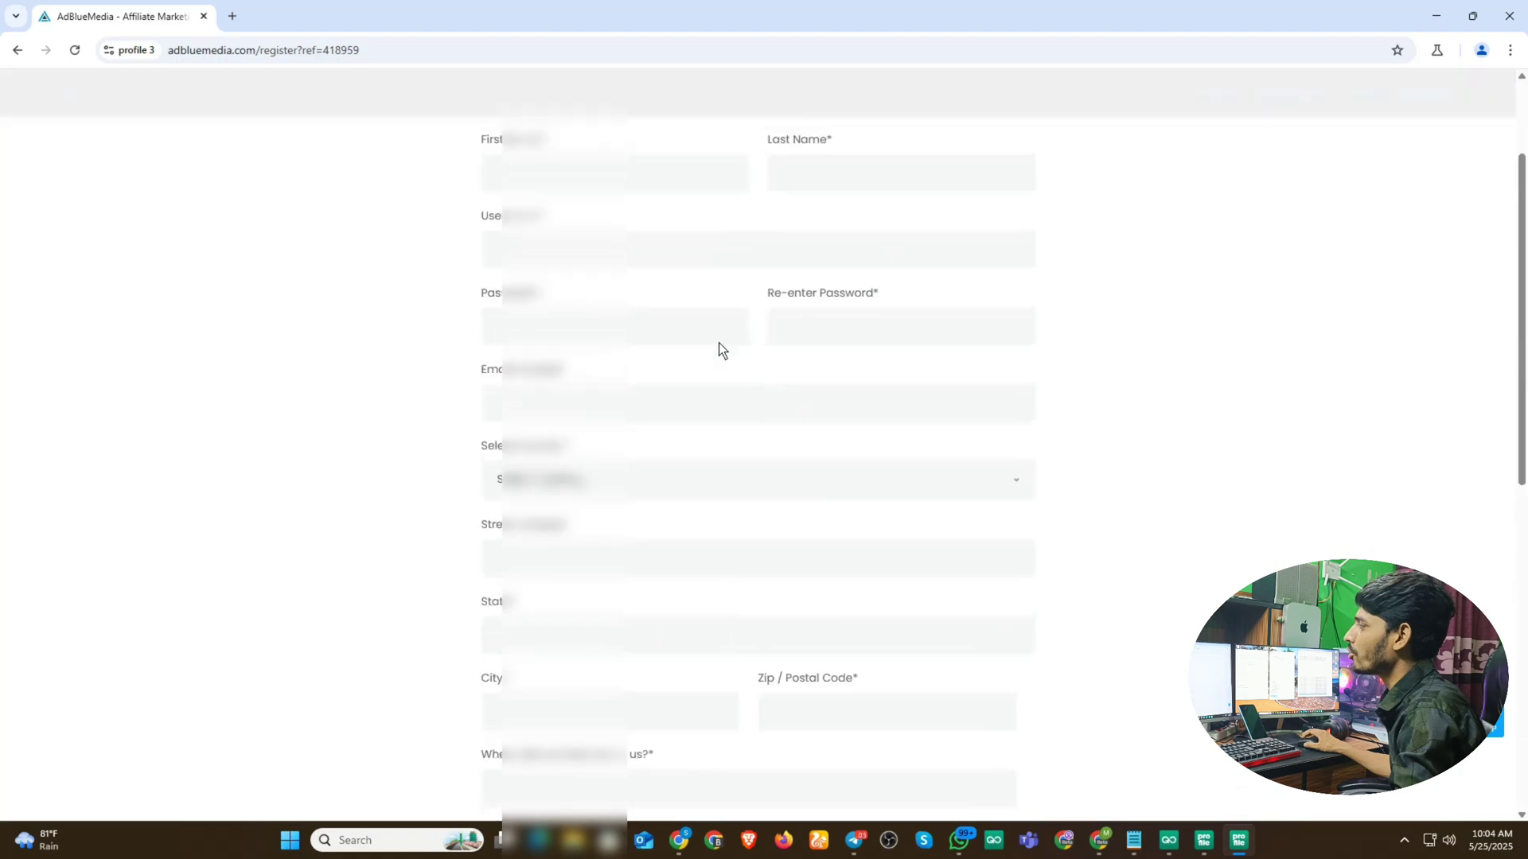
scroll(635, 279, up, 1)
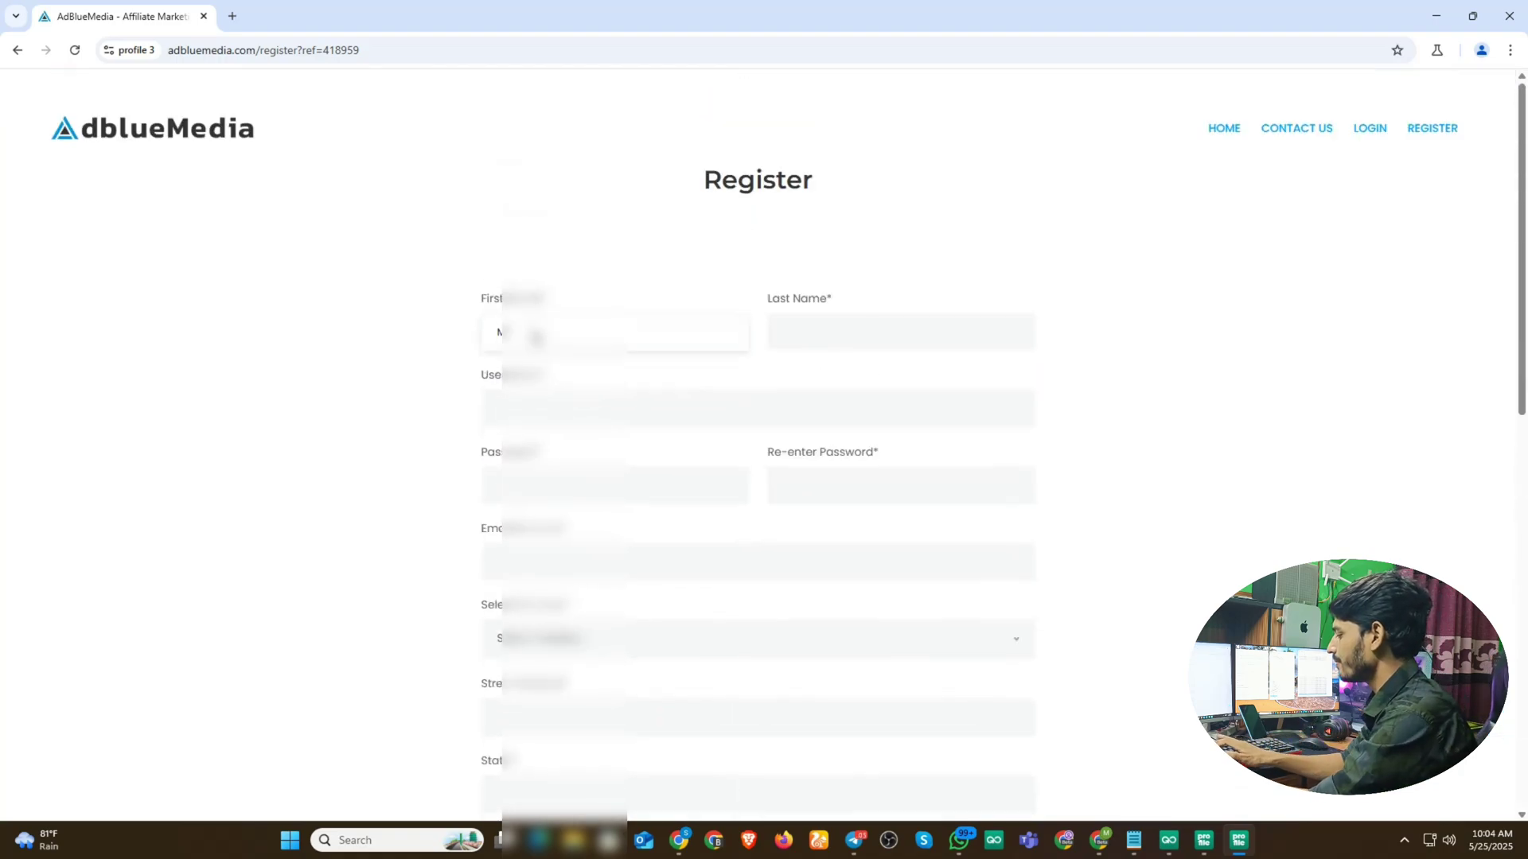
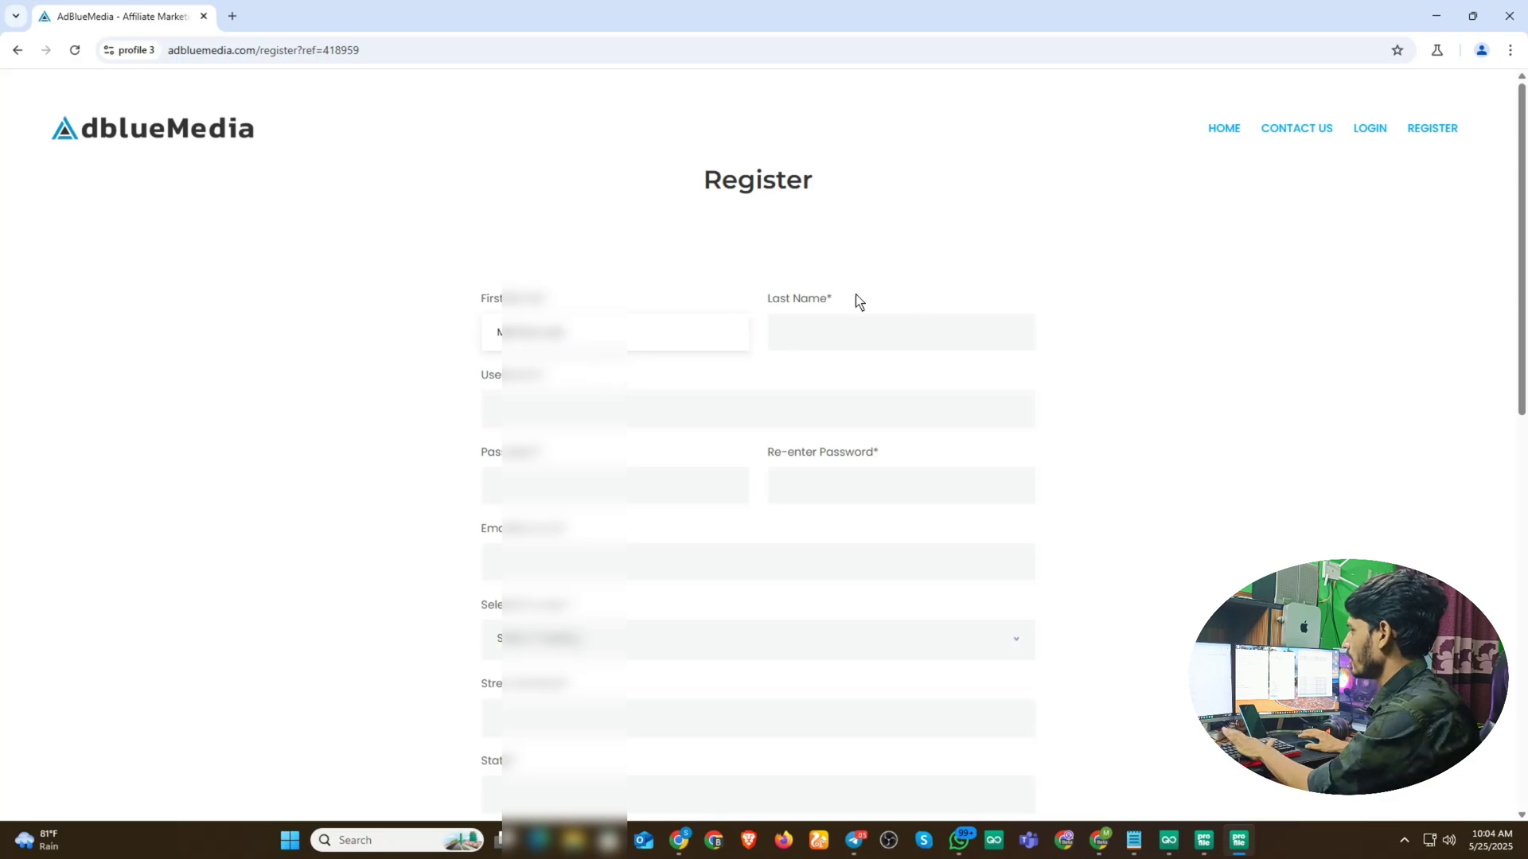
click(833, 332)
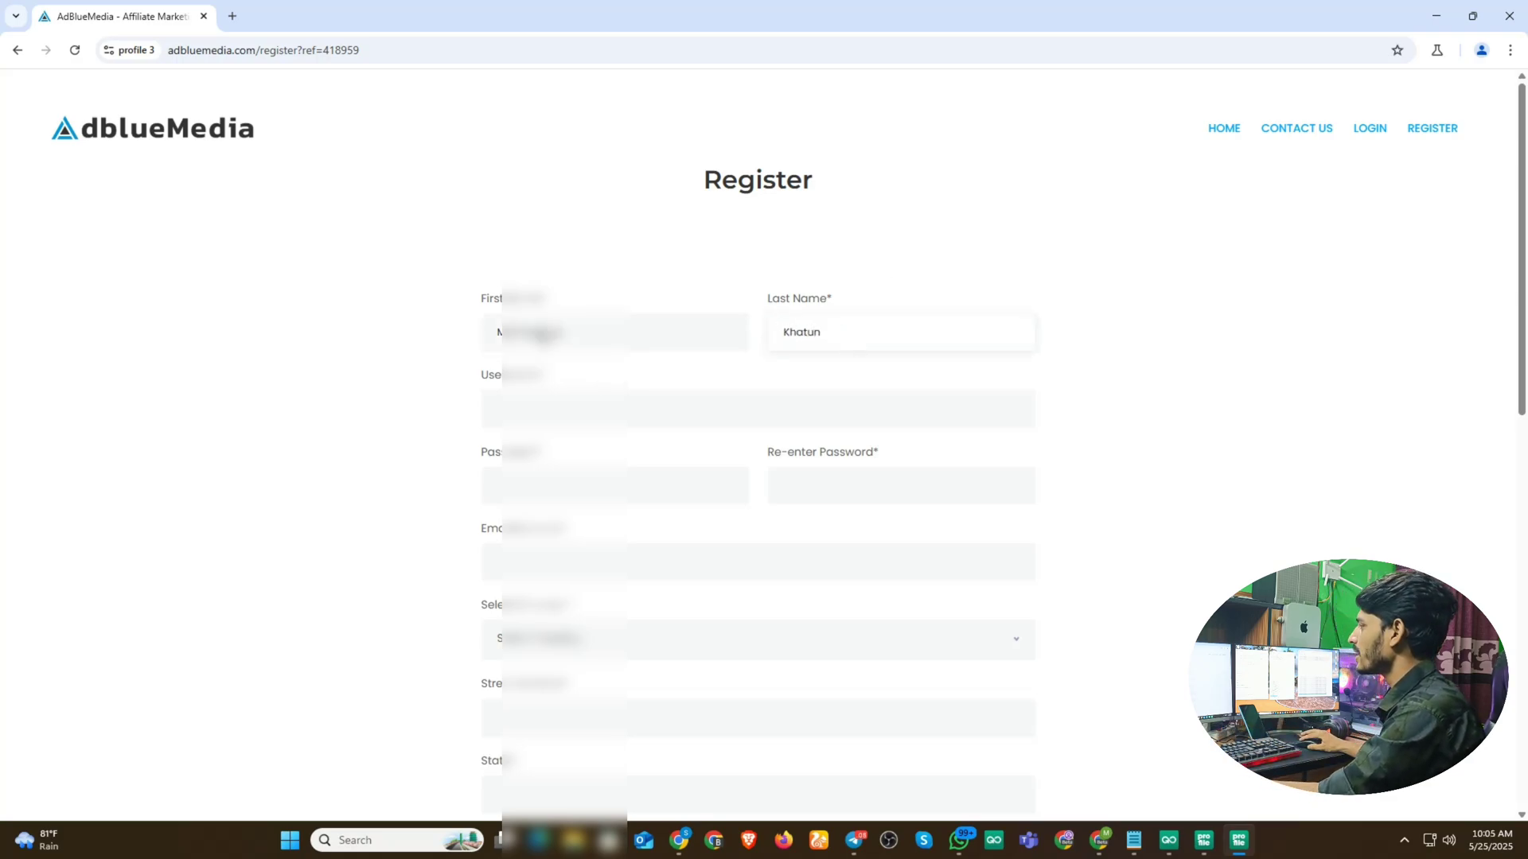
click(528, 406)
text(mah)
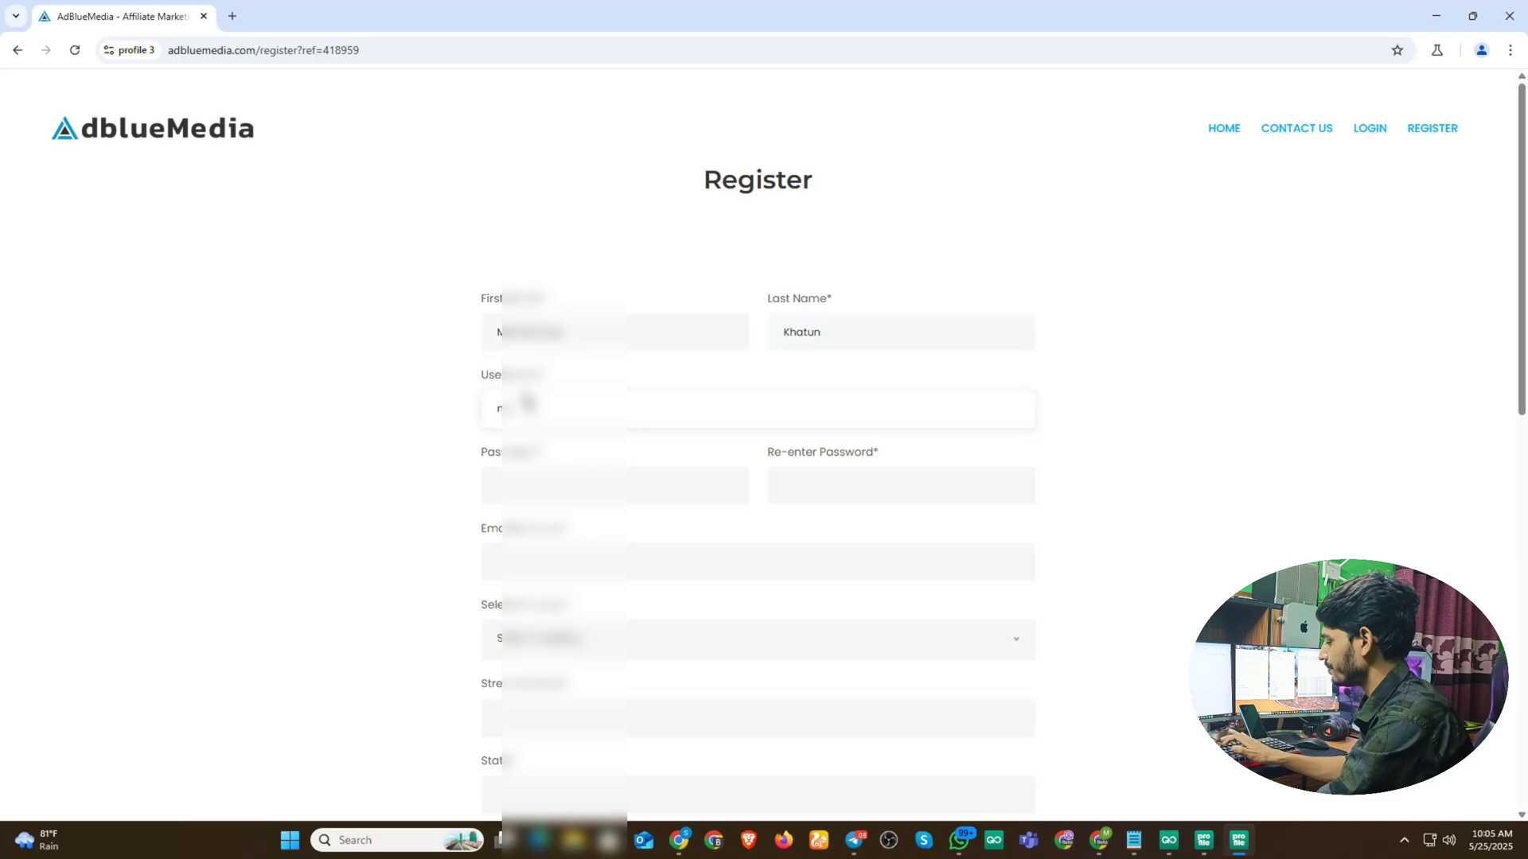
text(atun)
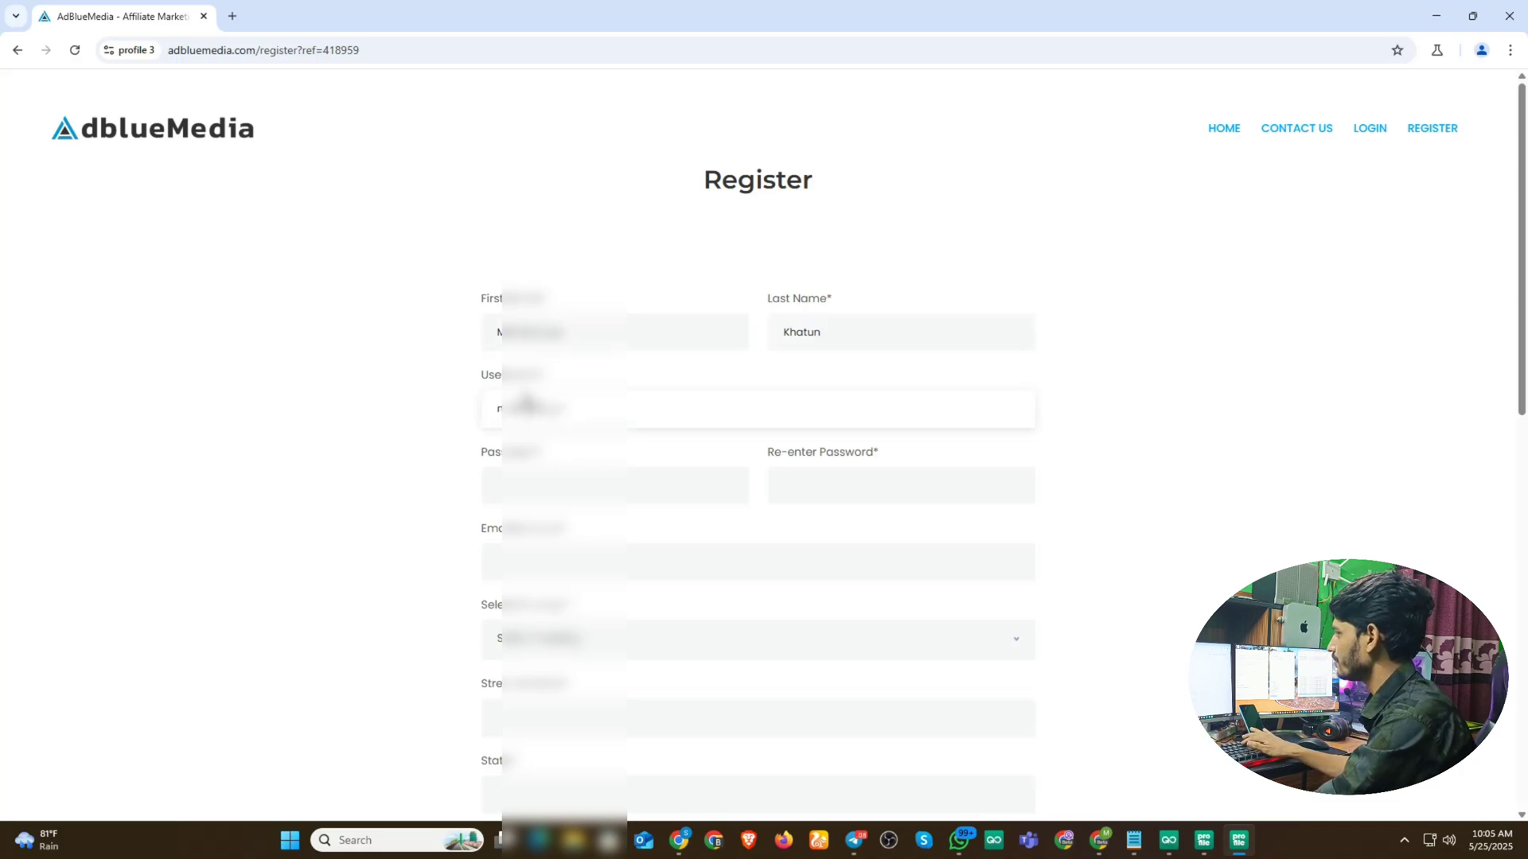
text(n)
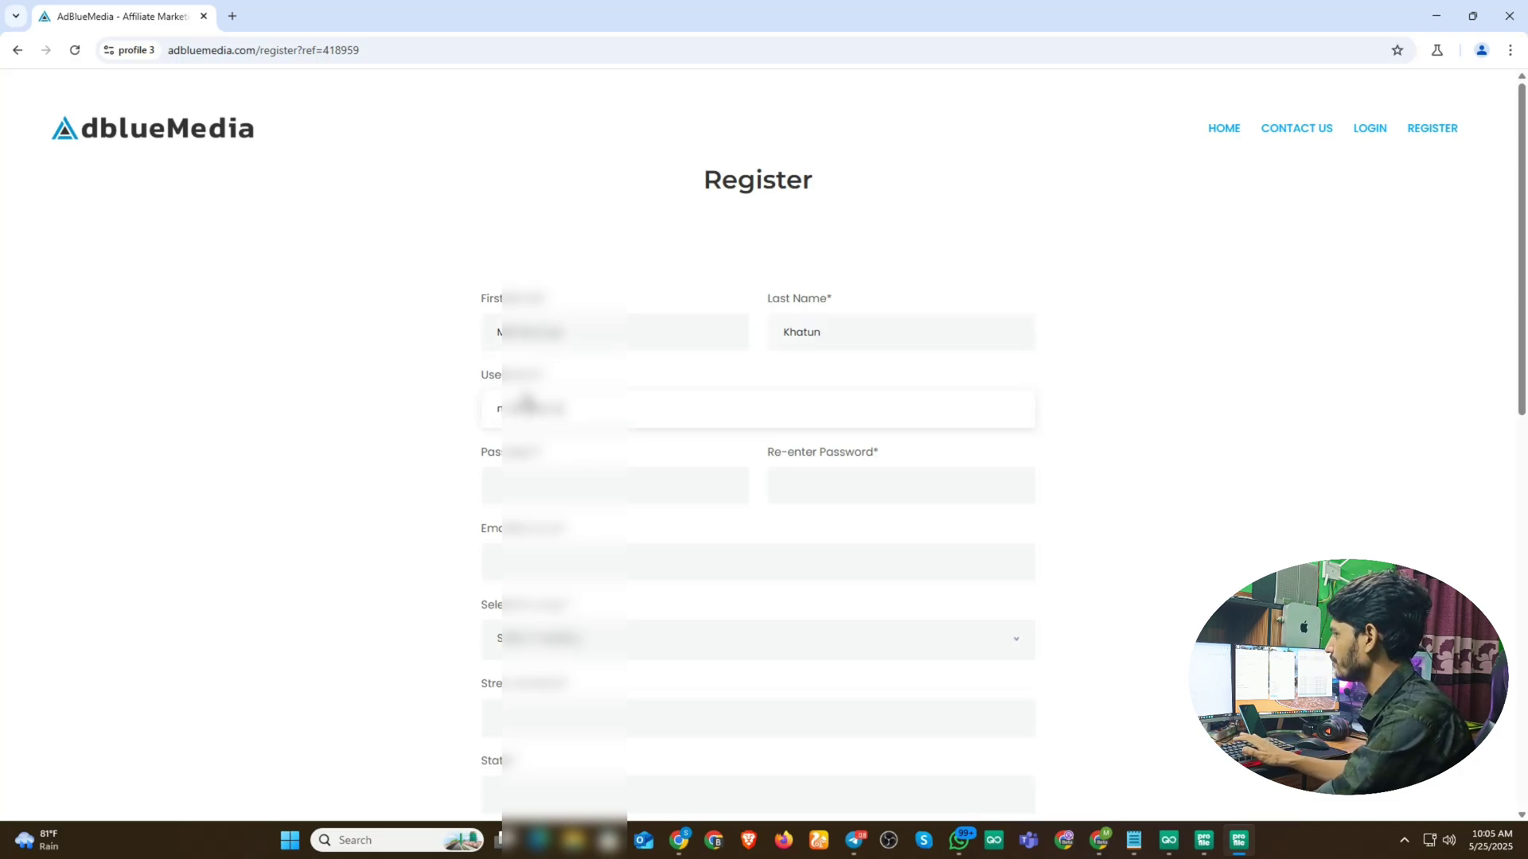
text(123@#12)
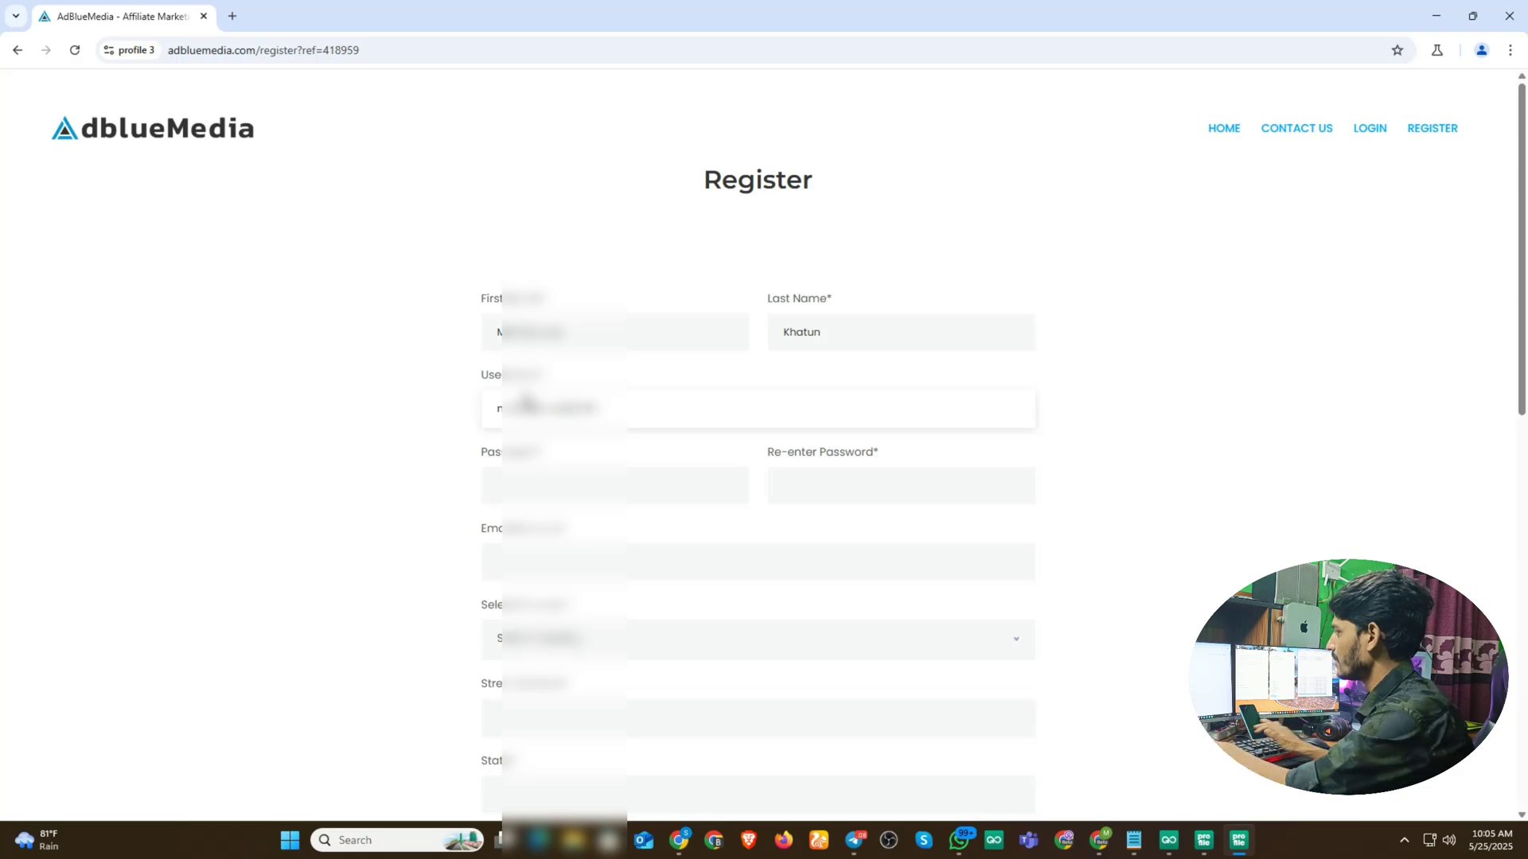
scroll(818, 432, down, 1)
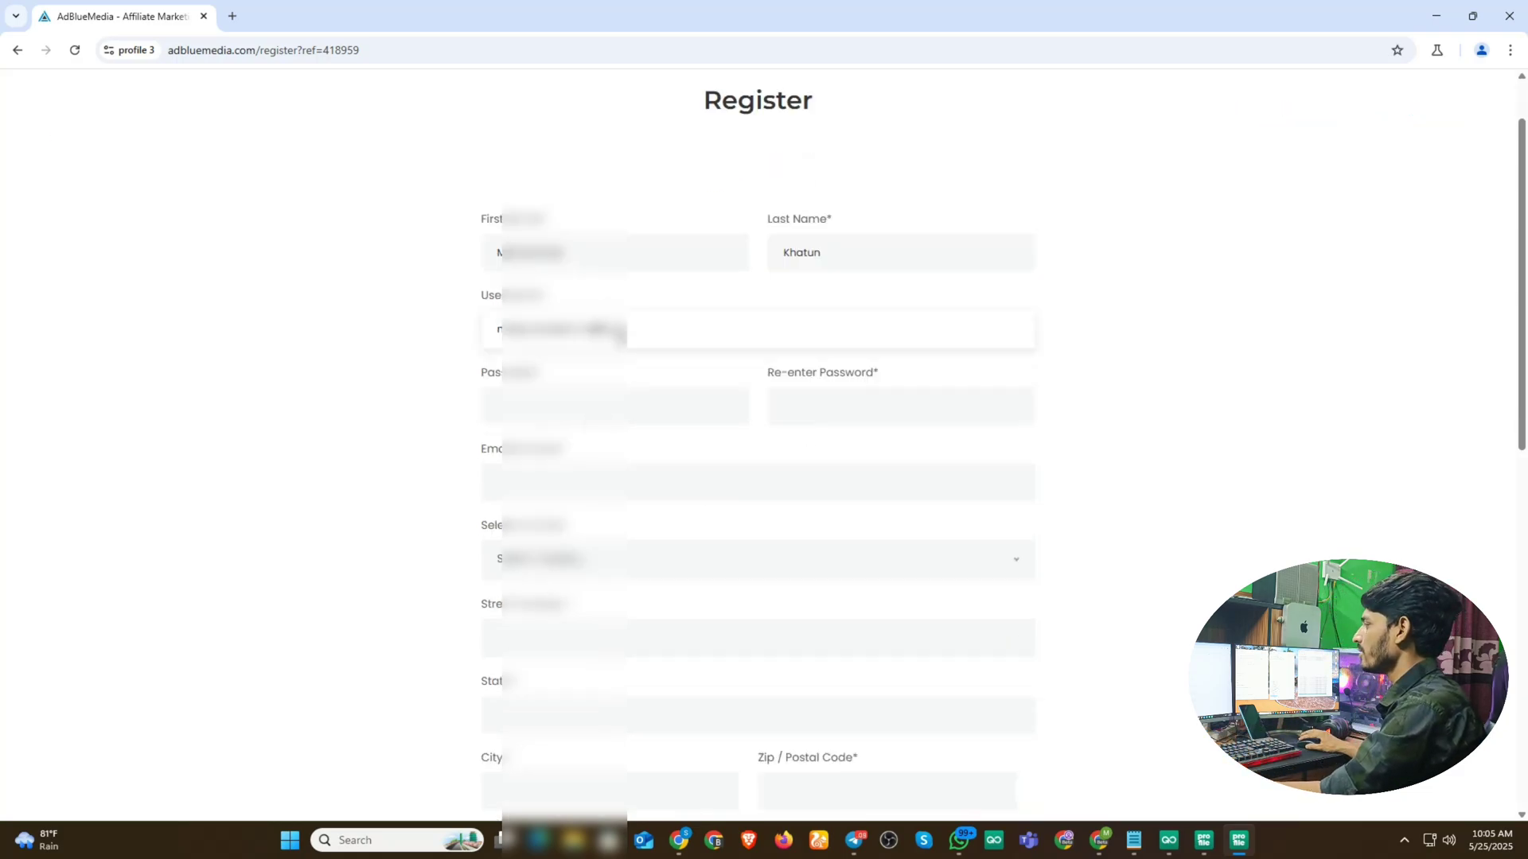
key(BackSpace)
key(BackSpace)
key(BackSpace)
key(BackSpace)
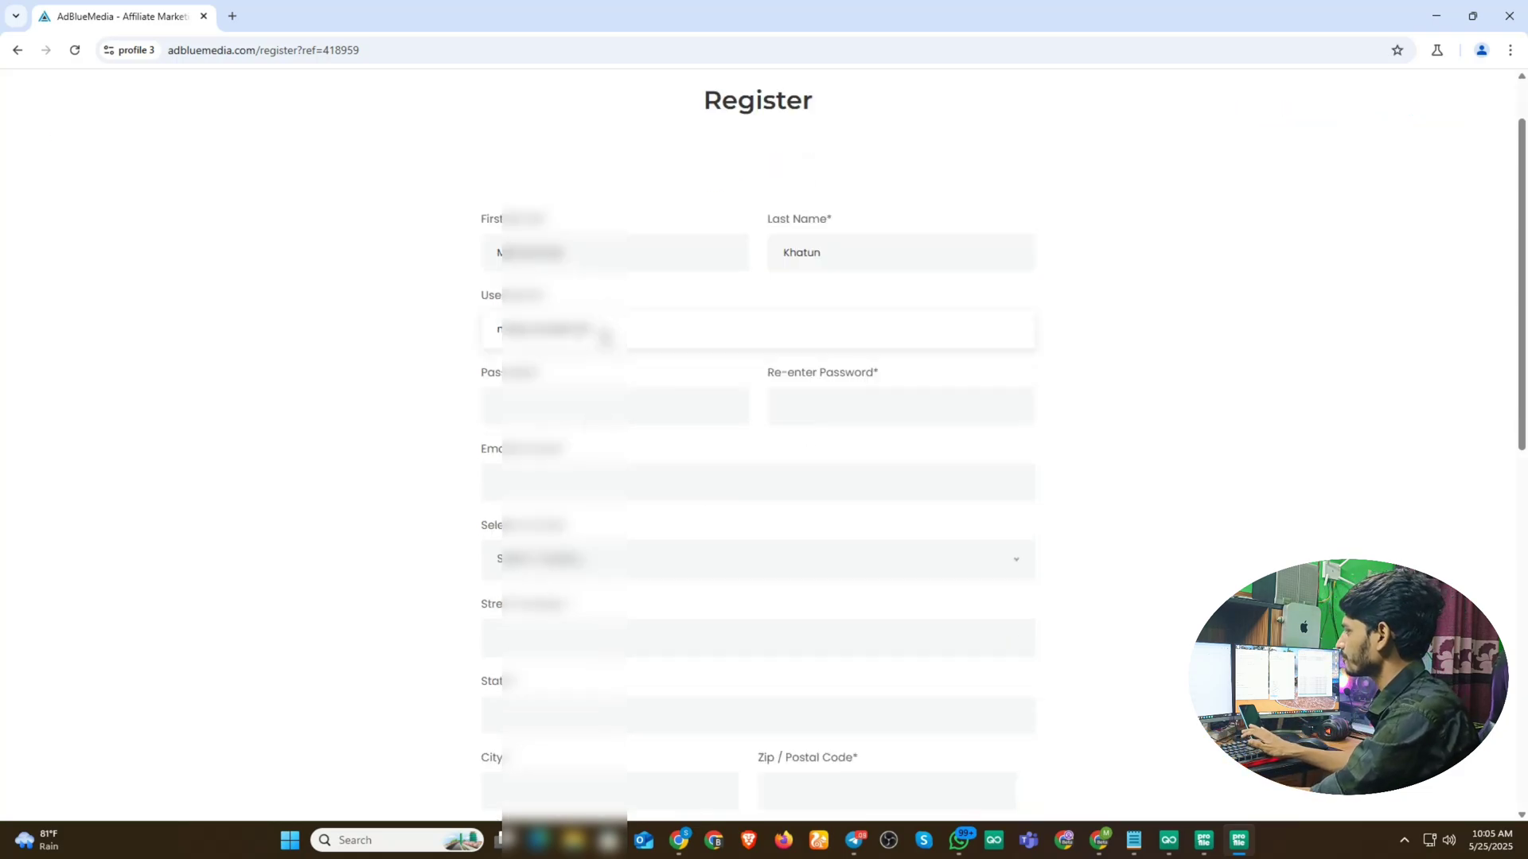
text(12)
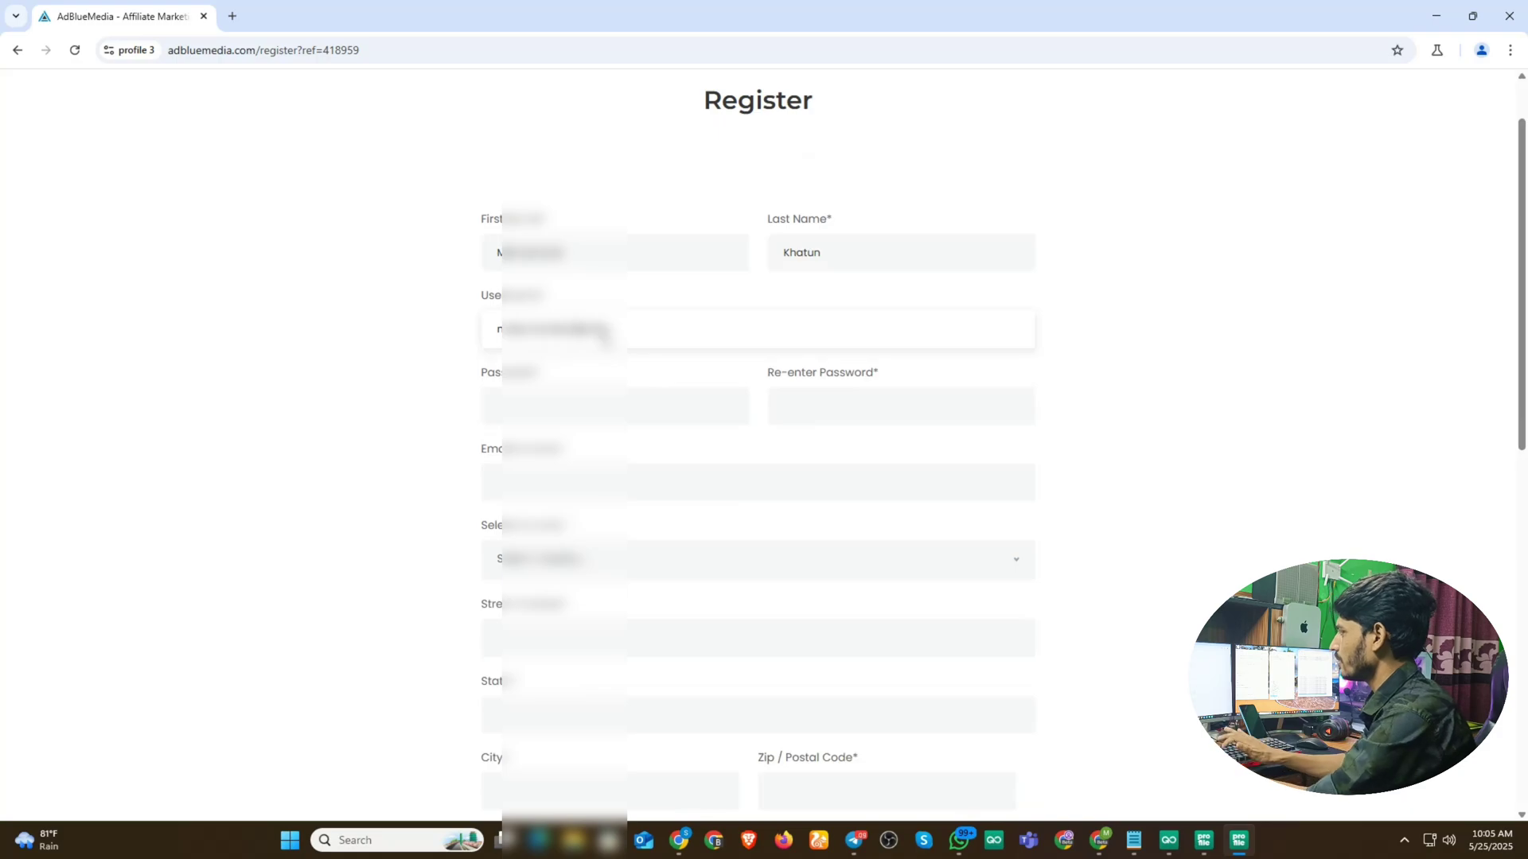
- Enter the account password in both password fields and paste the saved Gmail address as email
click(543, 424)
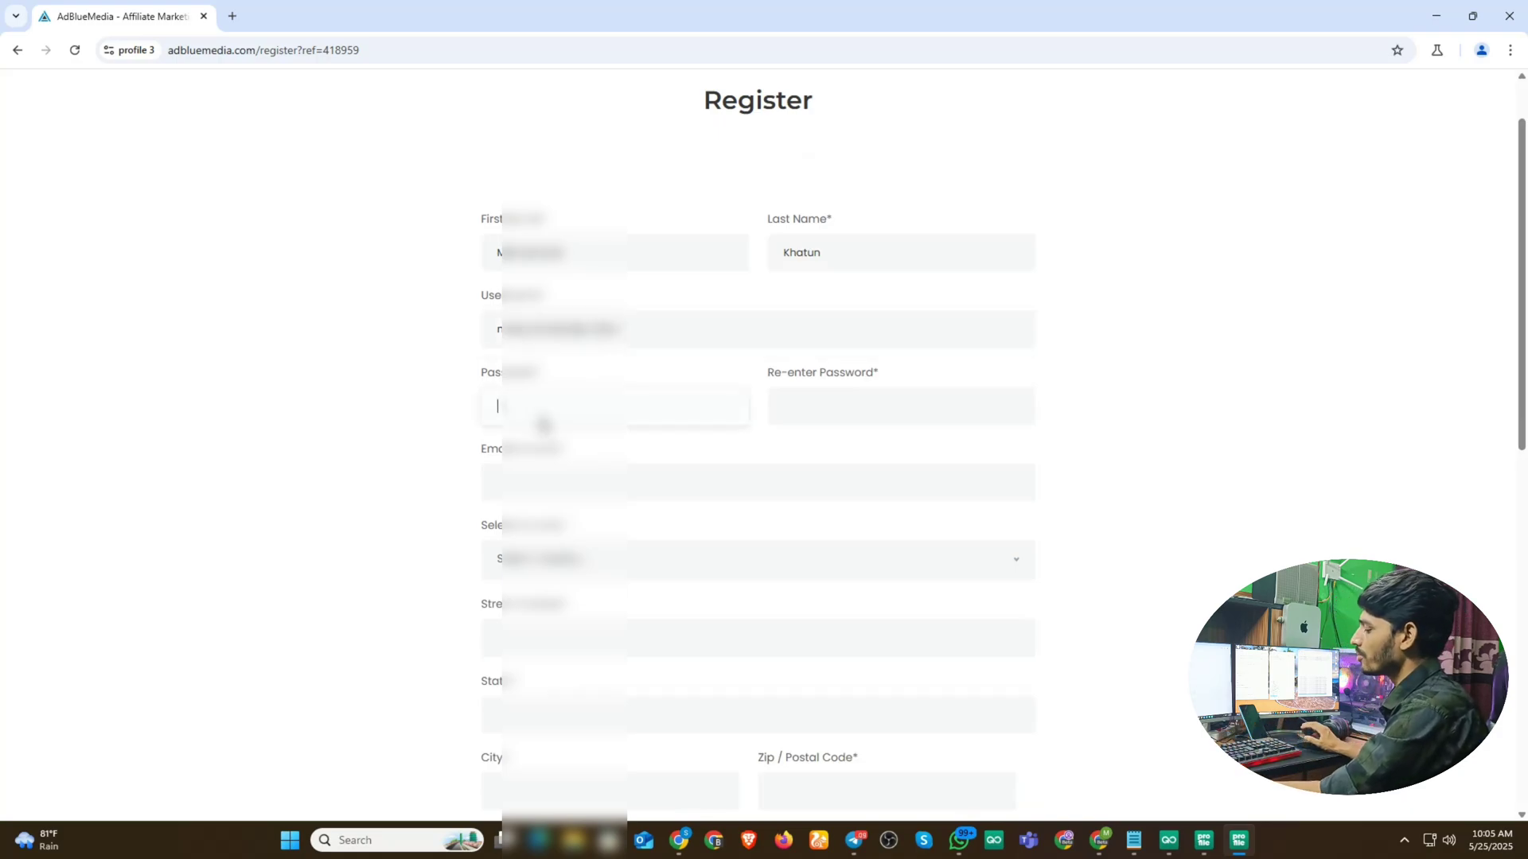
text(••••••)
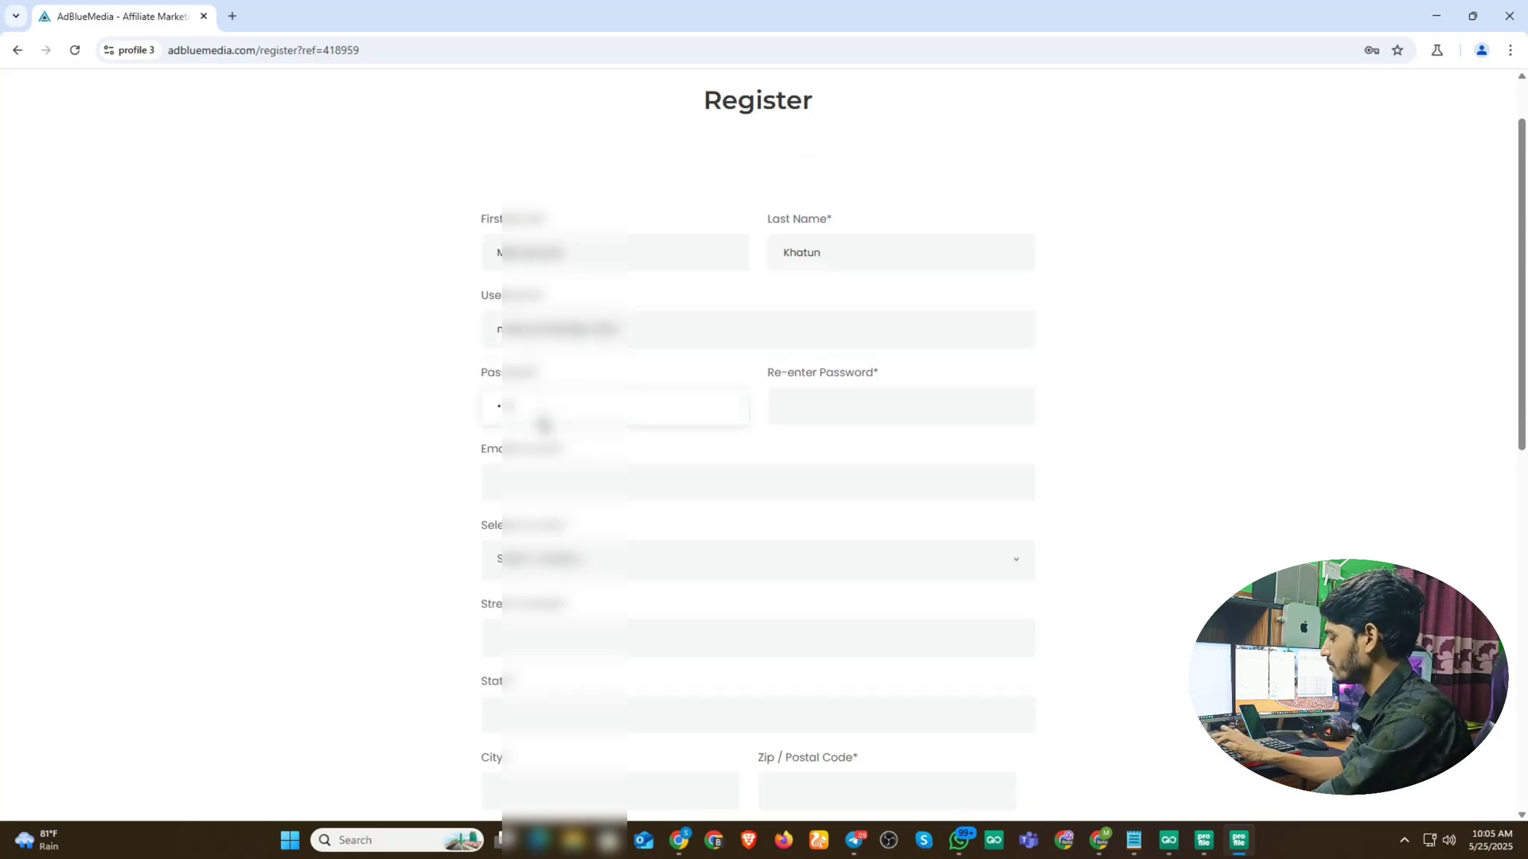
text(•)
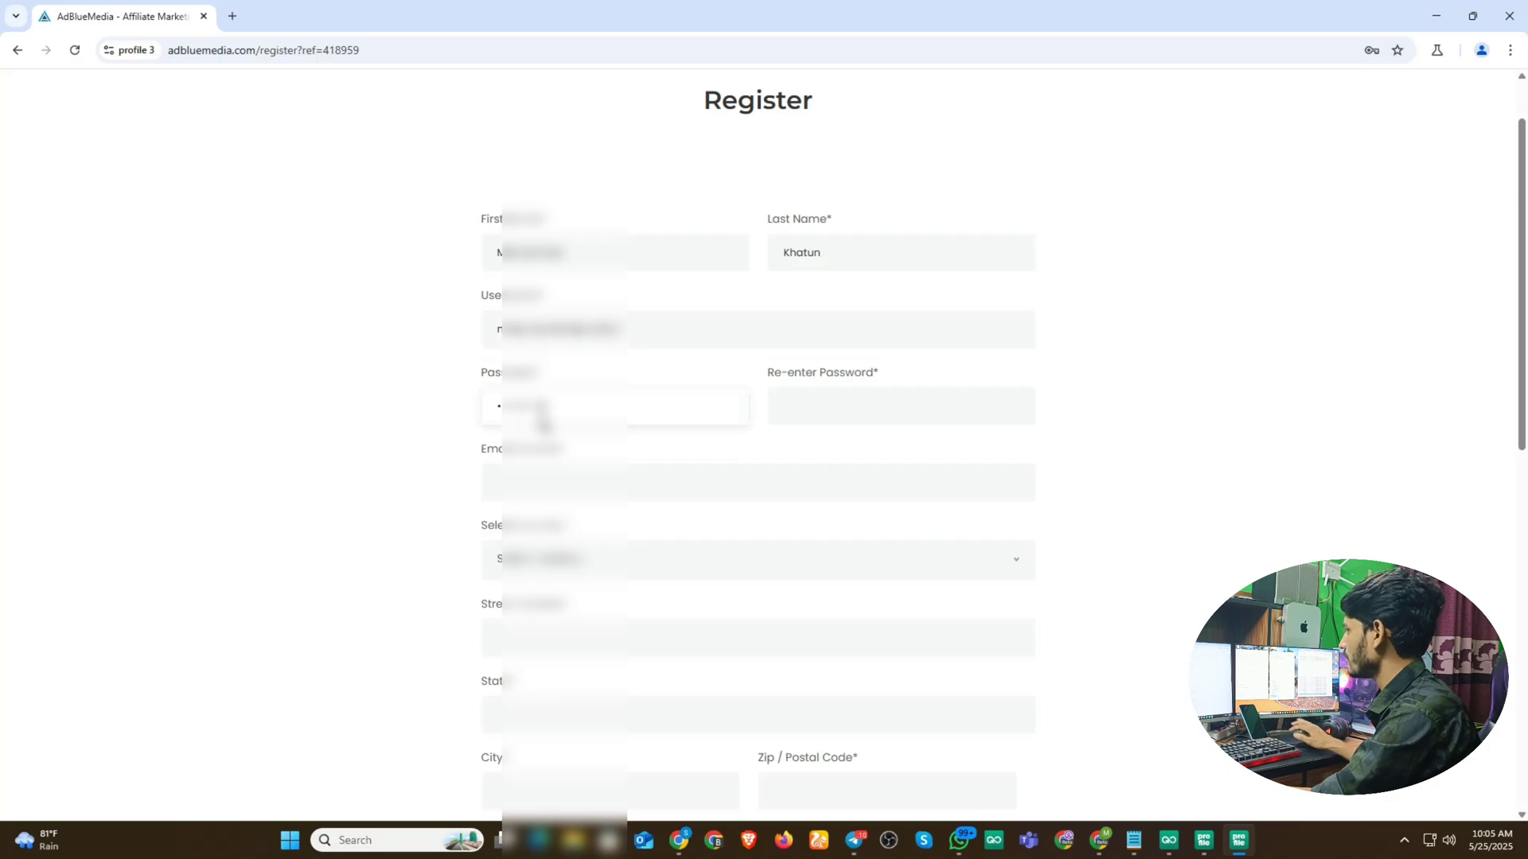
click(824, 417)
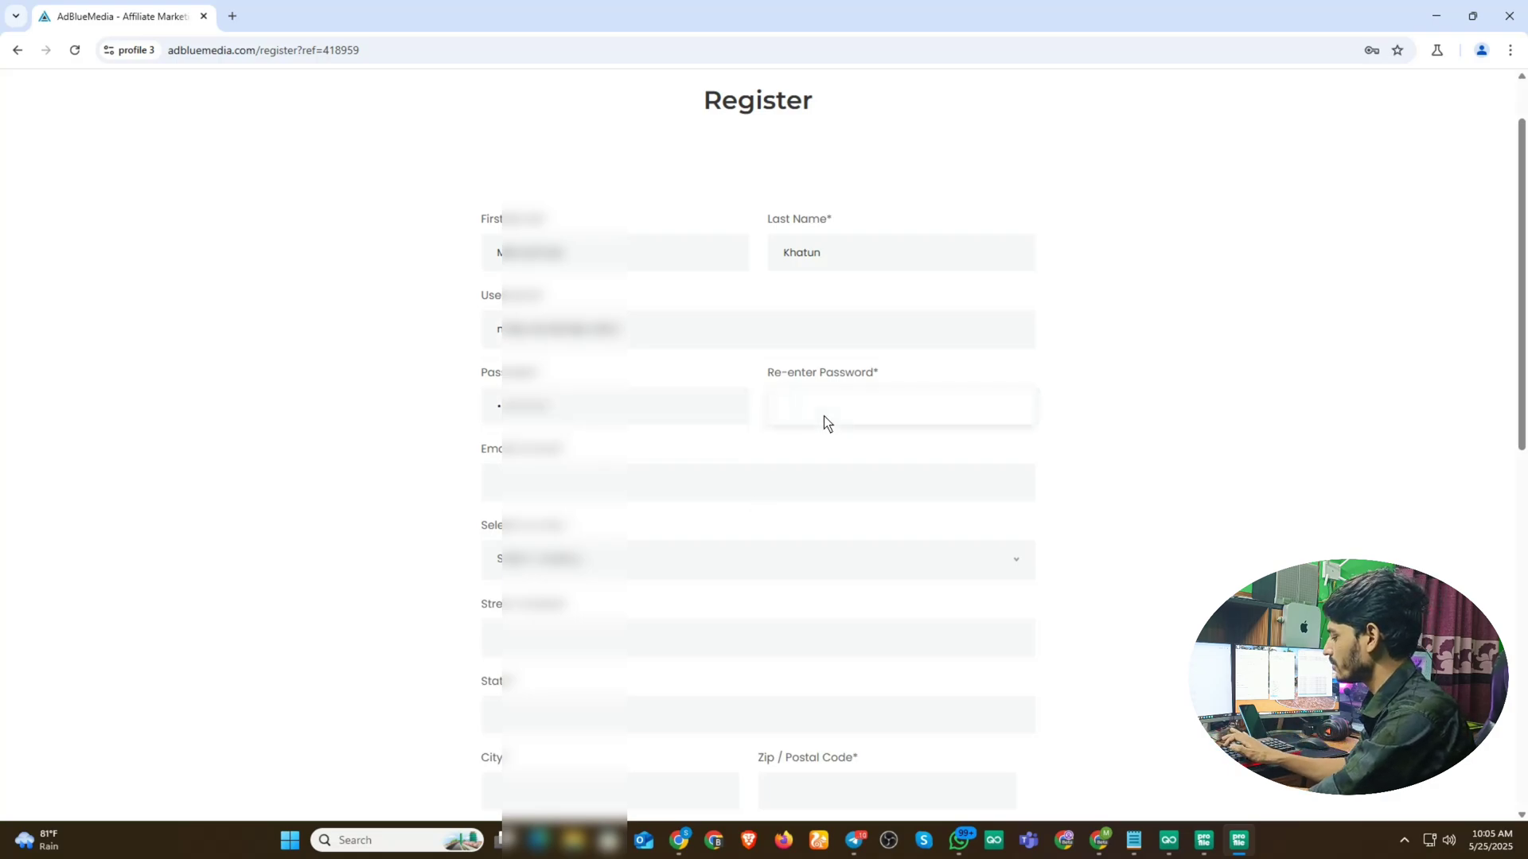
text(•••••)
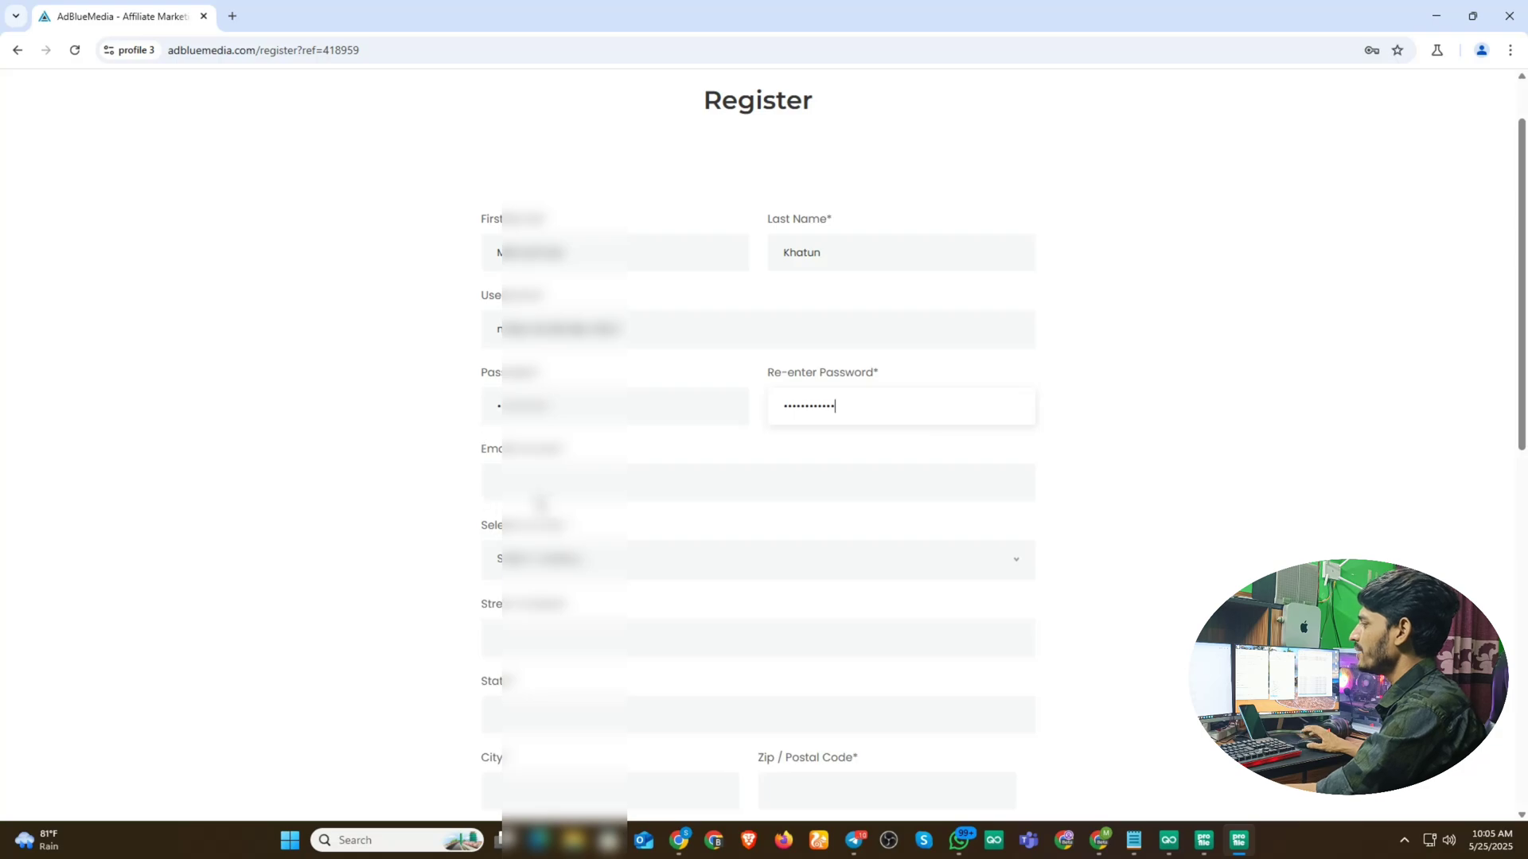
click(537, 489)
key(super+v)
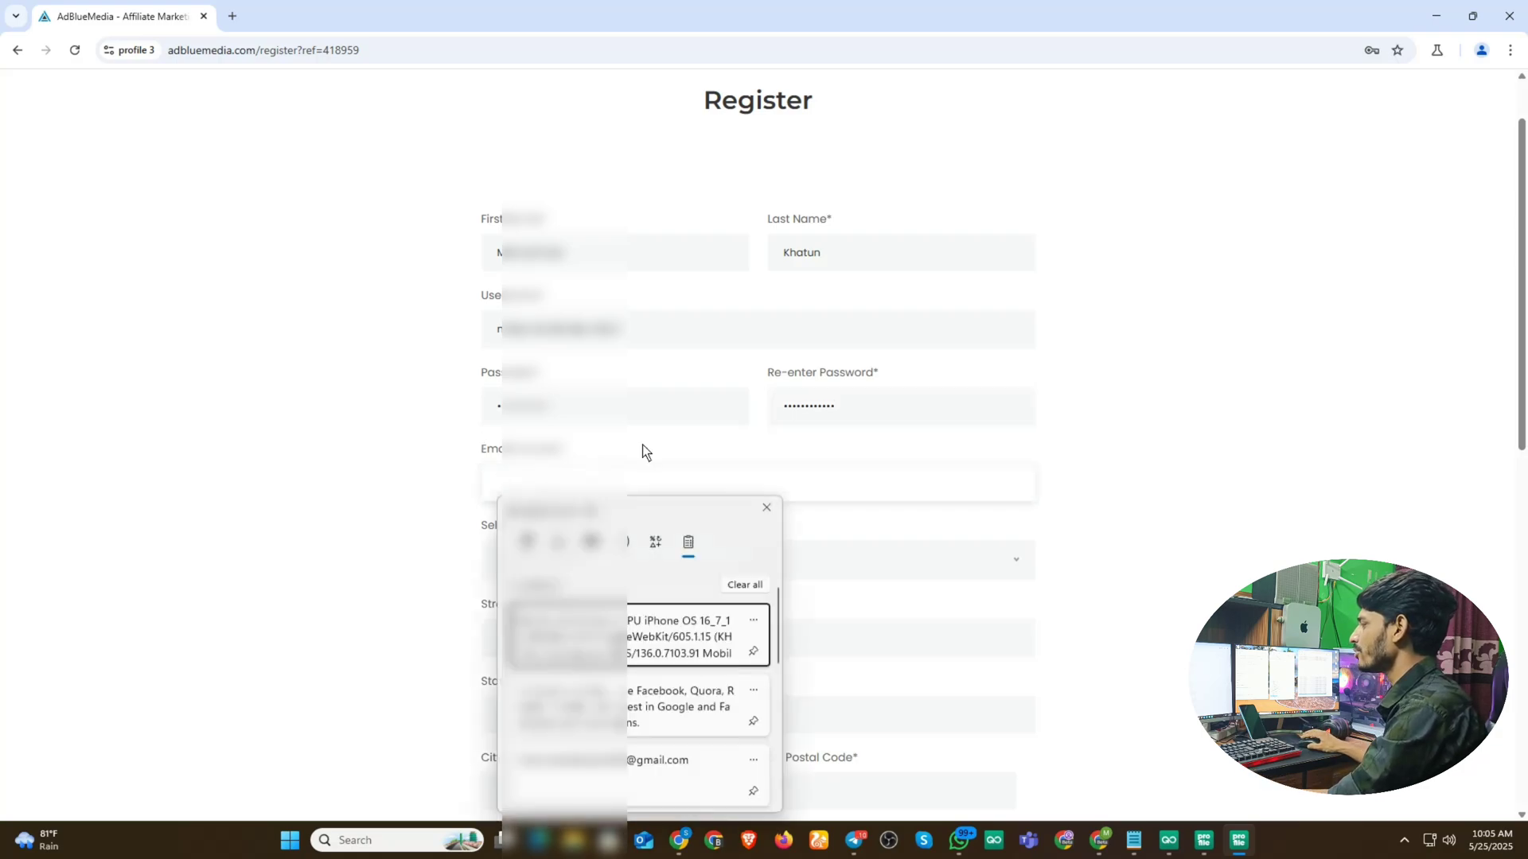
scroll(658, 647, down, 2)
click(632, 667)
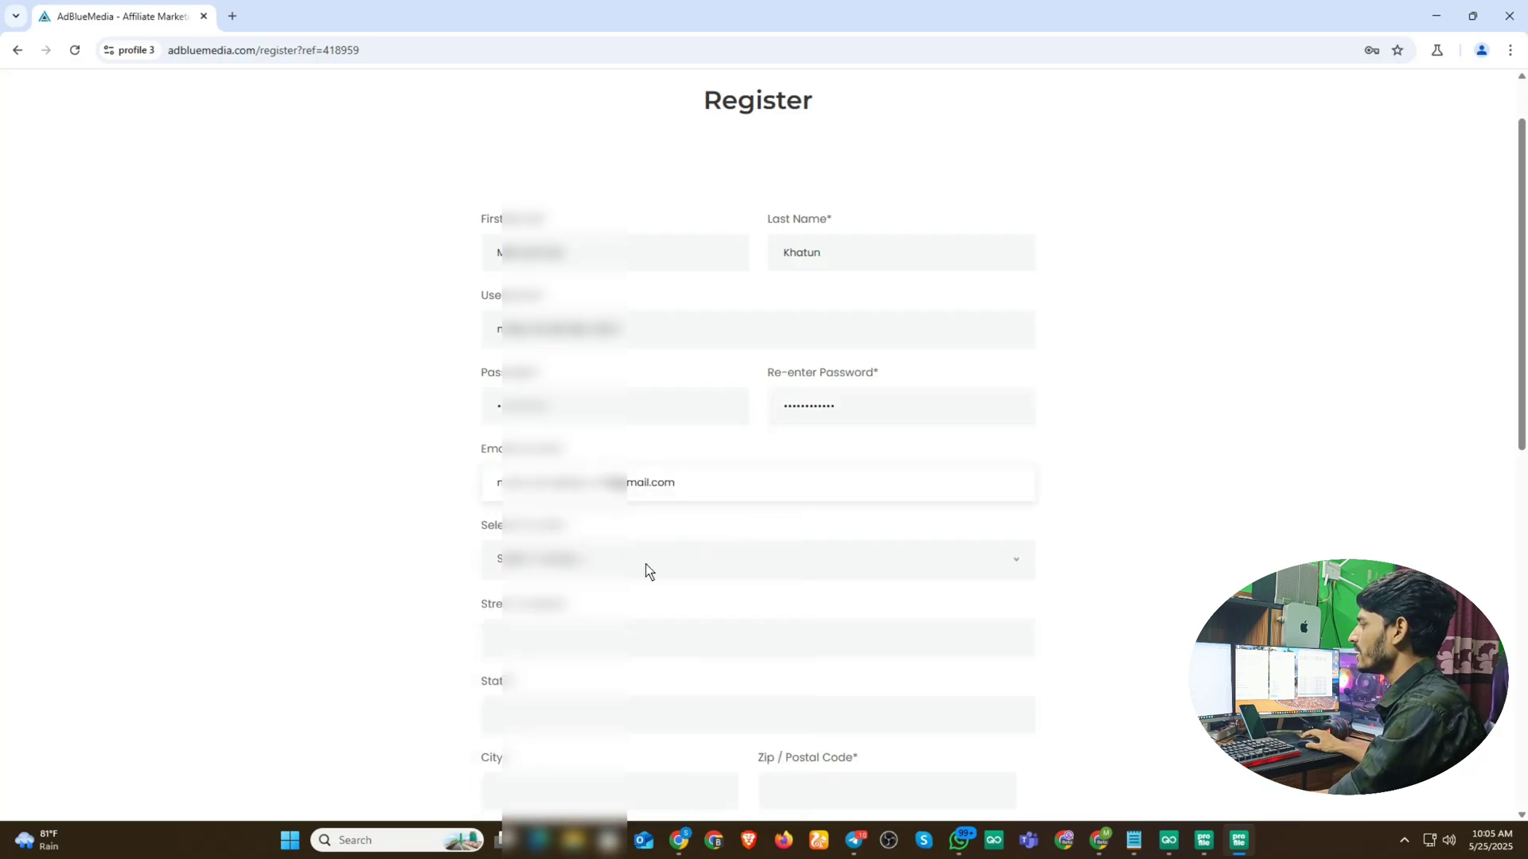
- Choose the country and fill in the street address, state and city fields
scroll(646, 565, down, 2)
click(598, 404)
scroll(577, 514, down, 5)
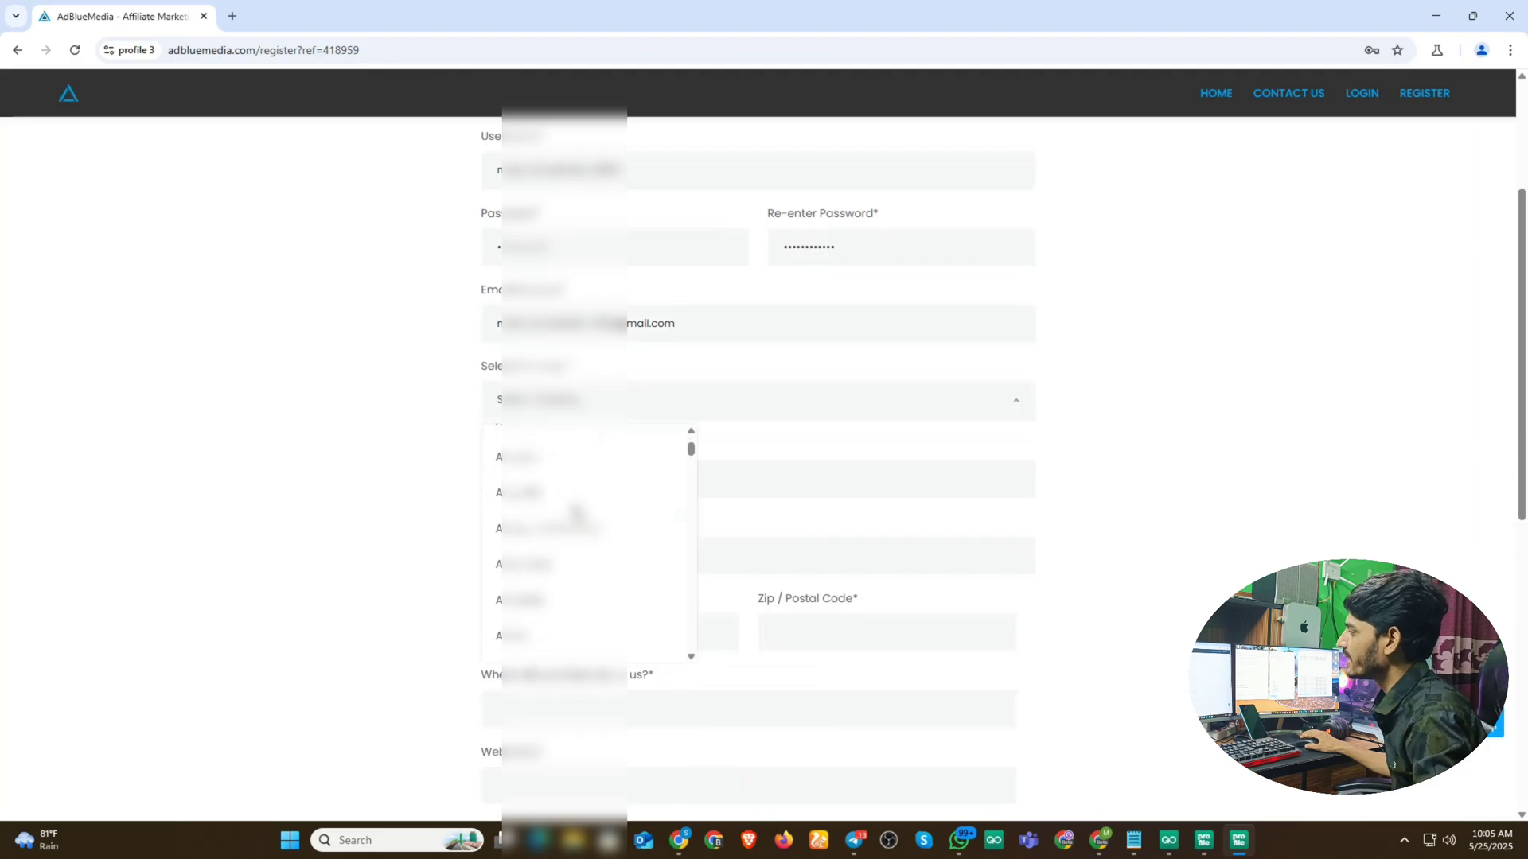
click(561, 576)
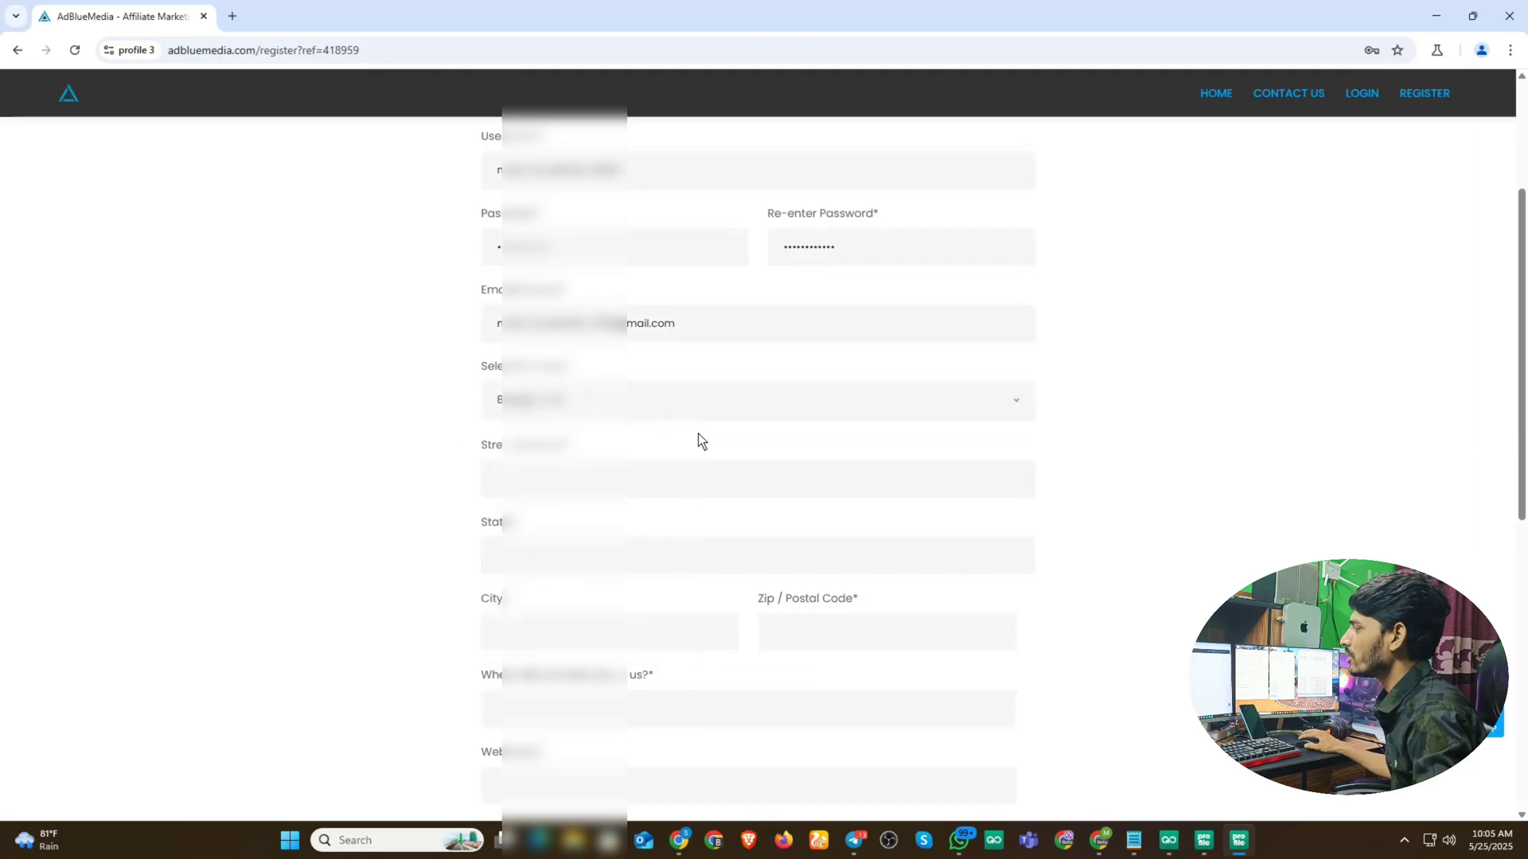
scroll(699, 433, down, 1)
click(531, 410)
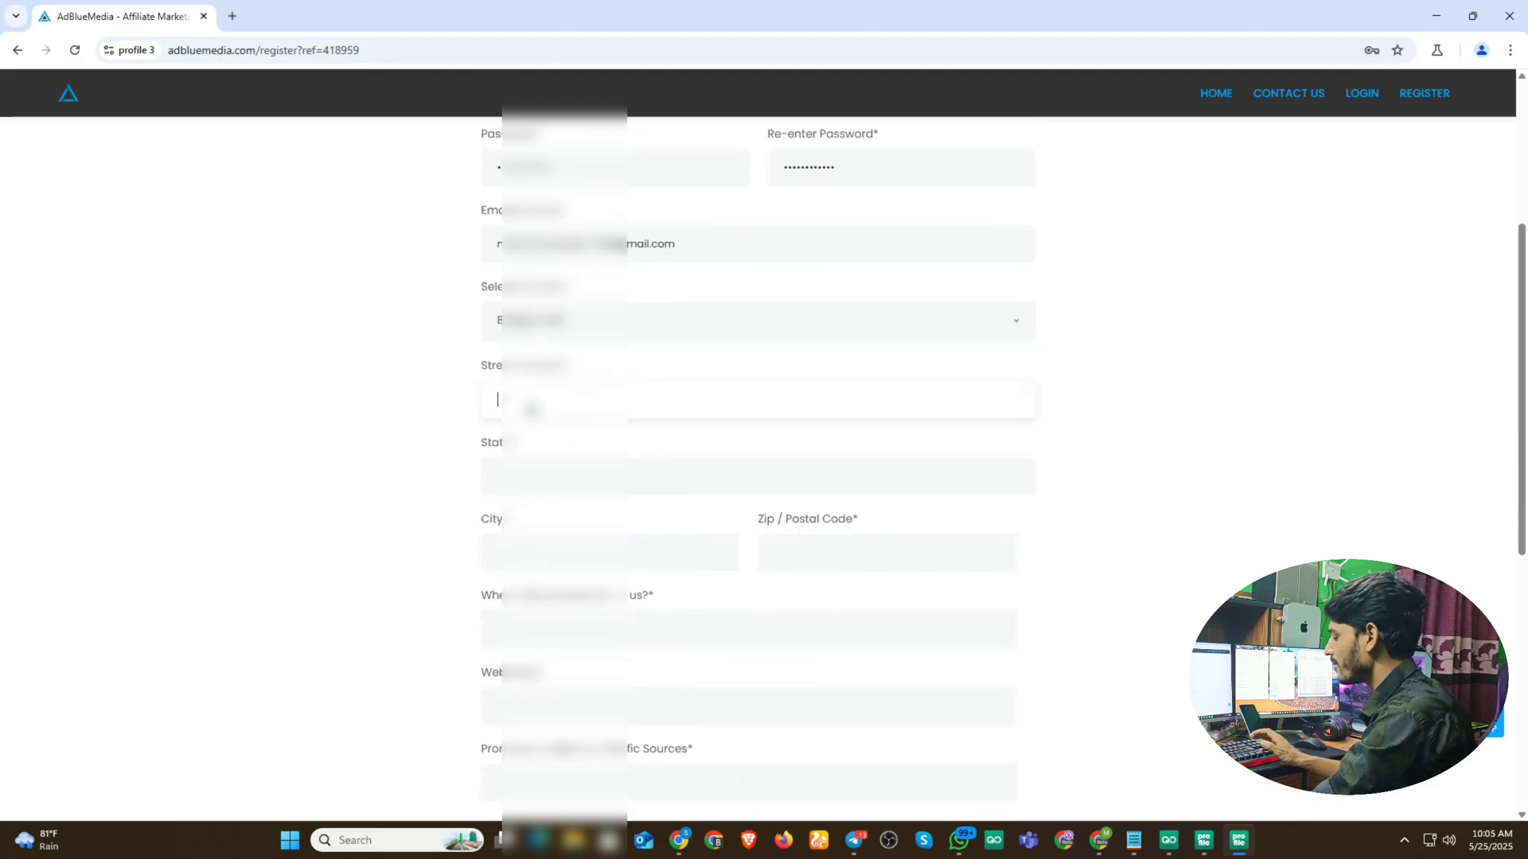
text(B)
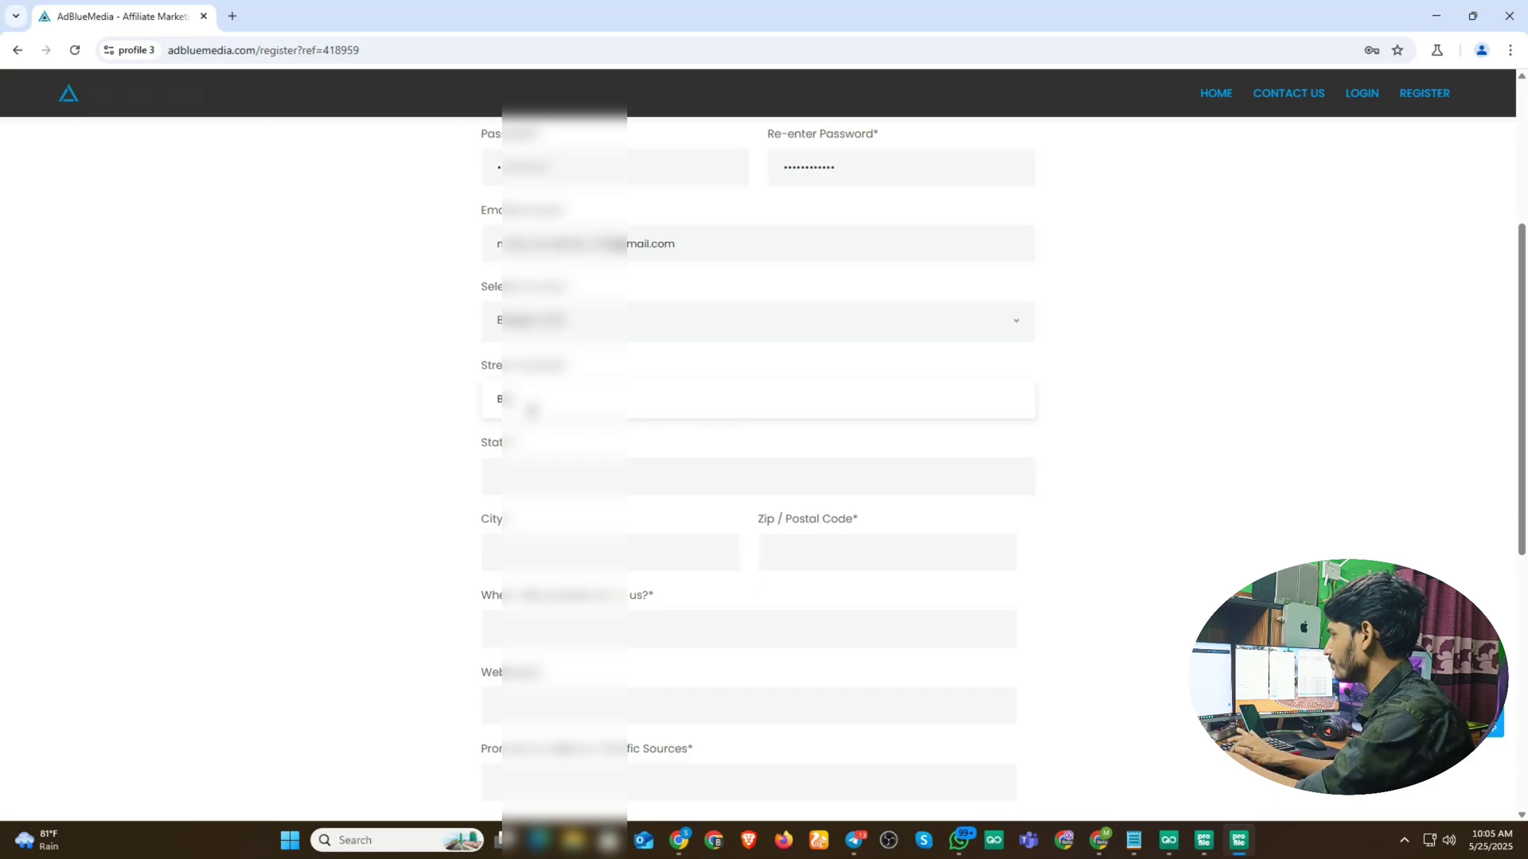
text(ang)
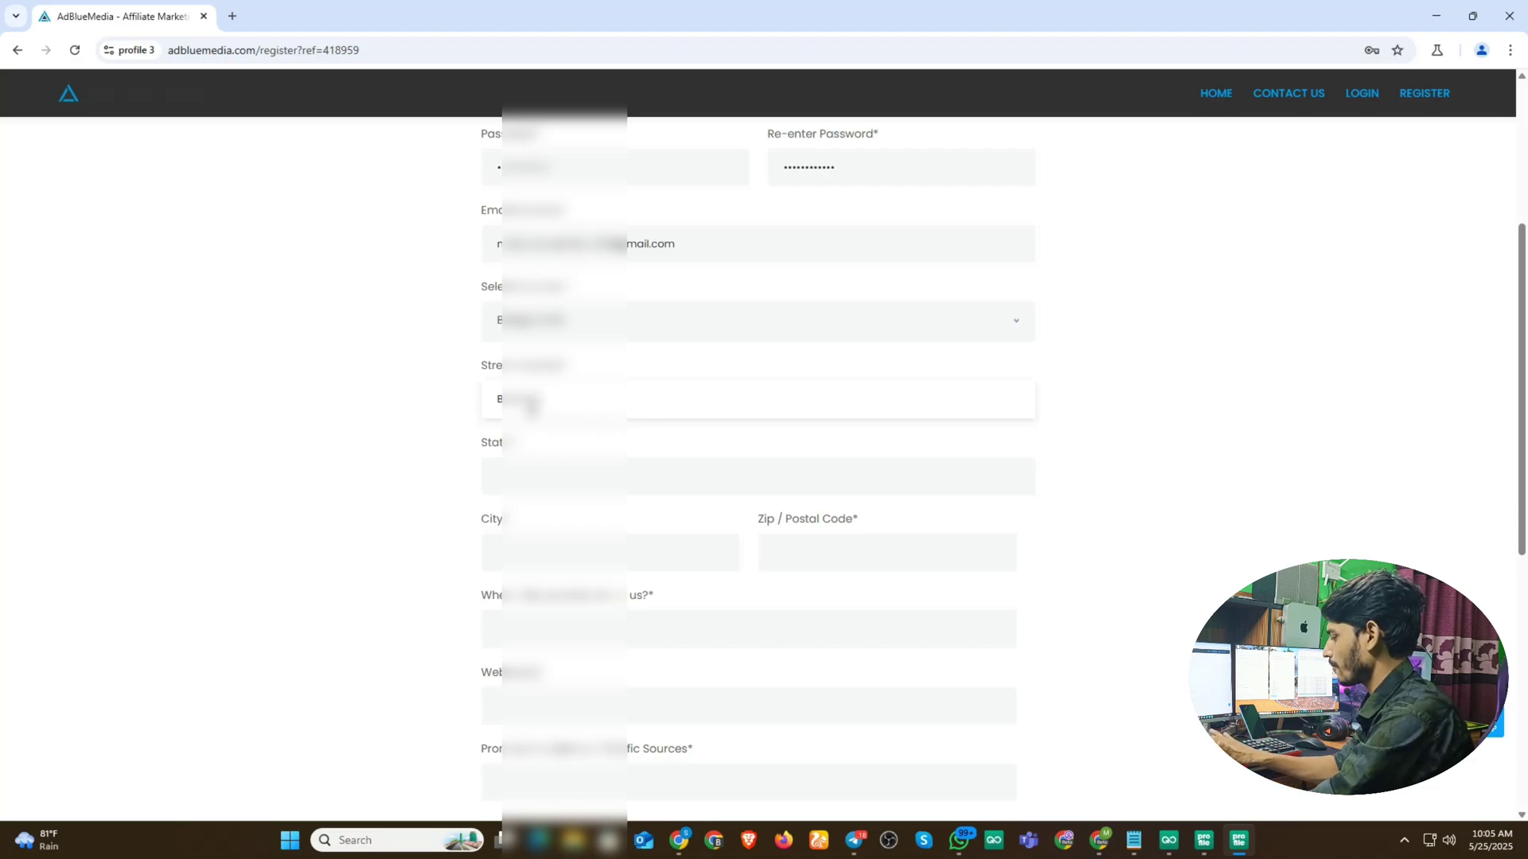
text(la)
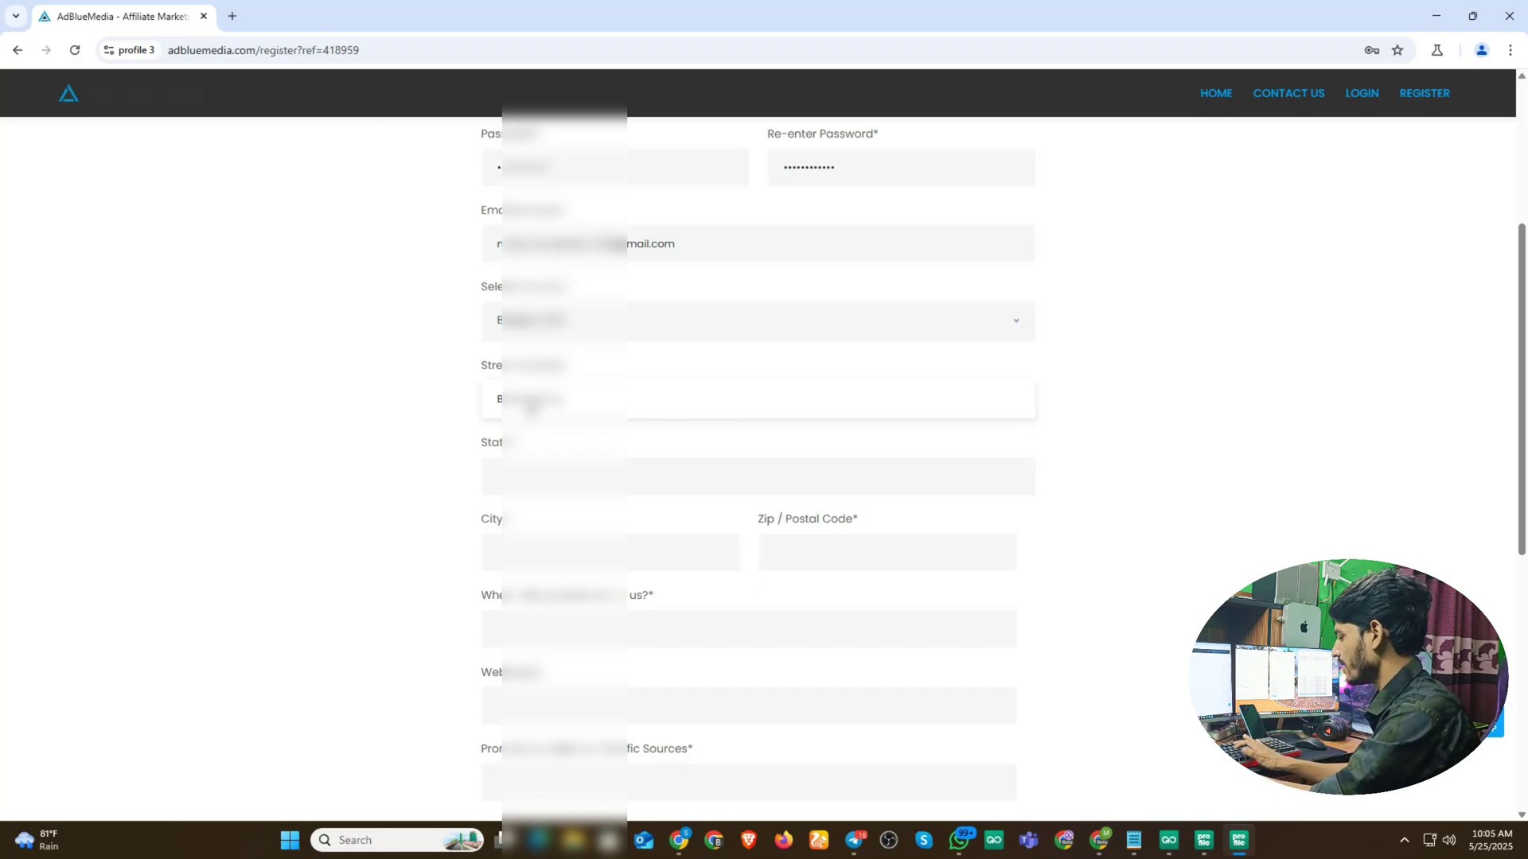
text(desh)
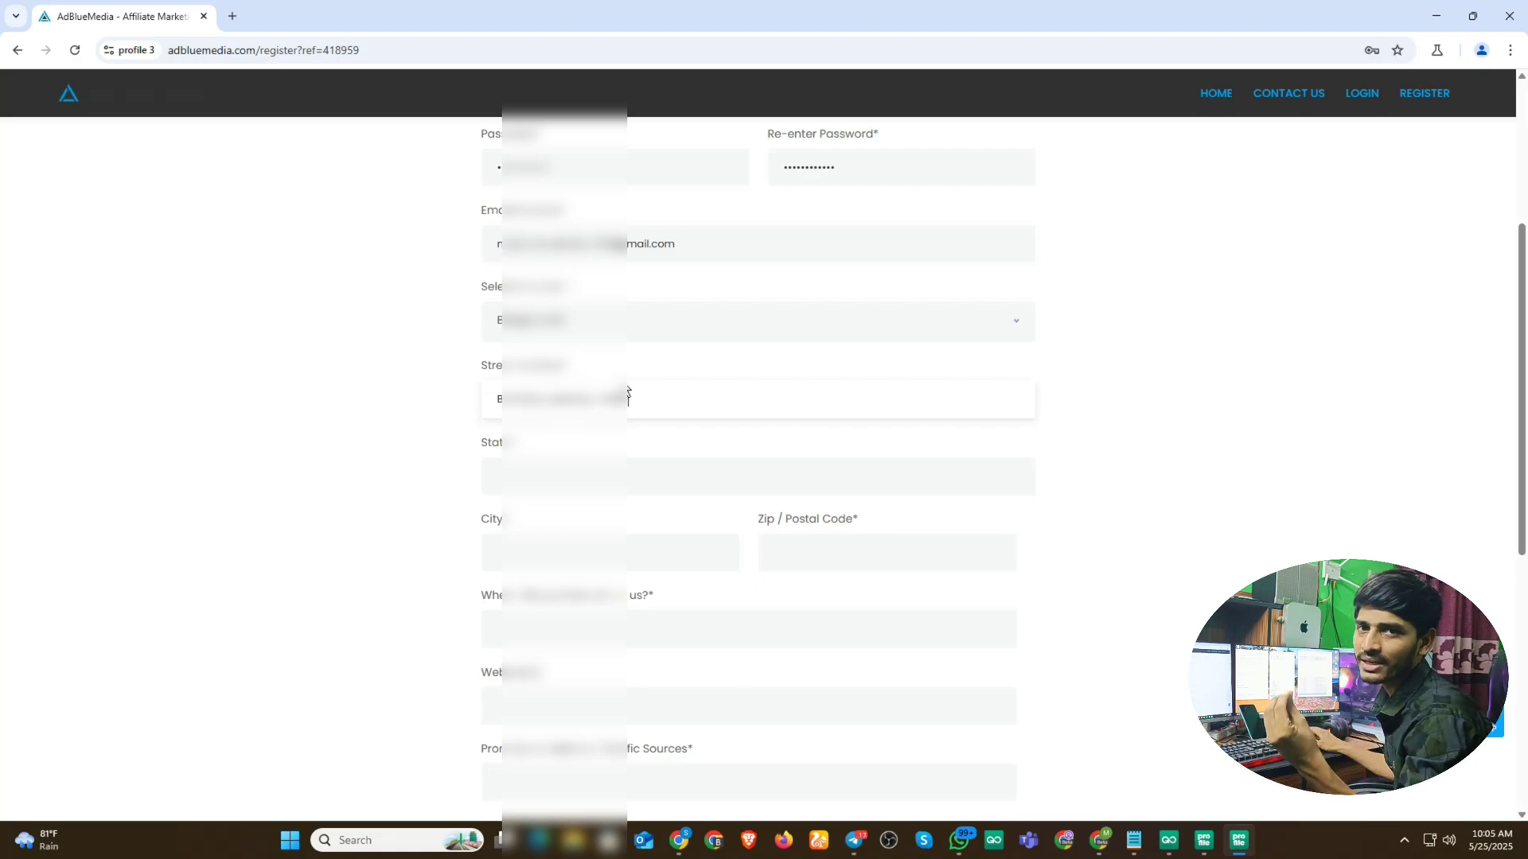
click(536, 481)
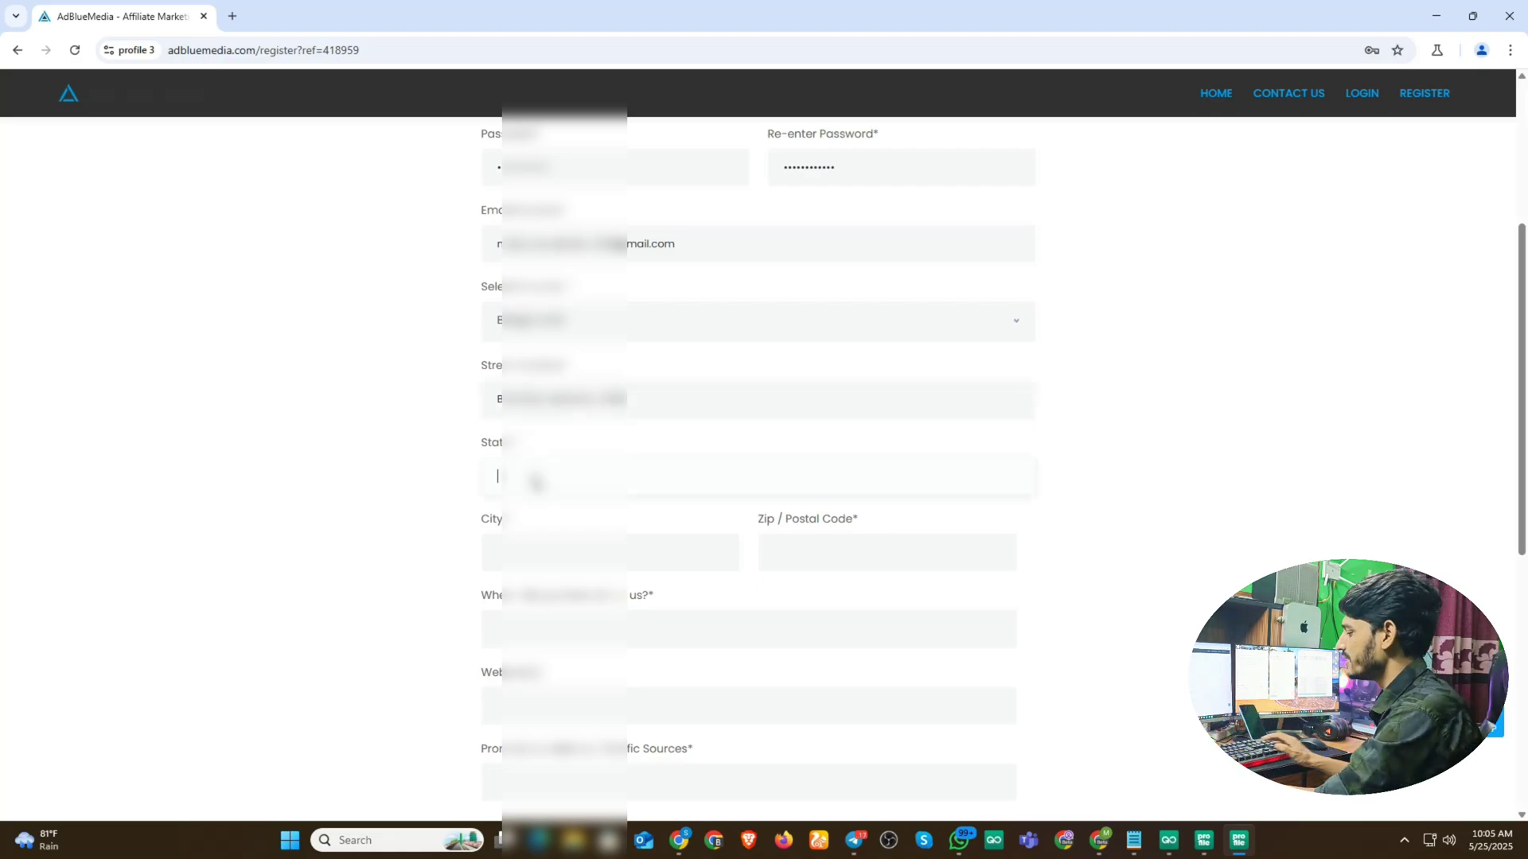
text(Jasho)
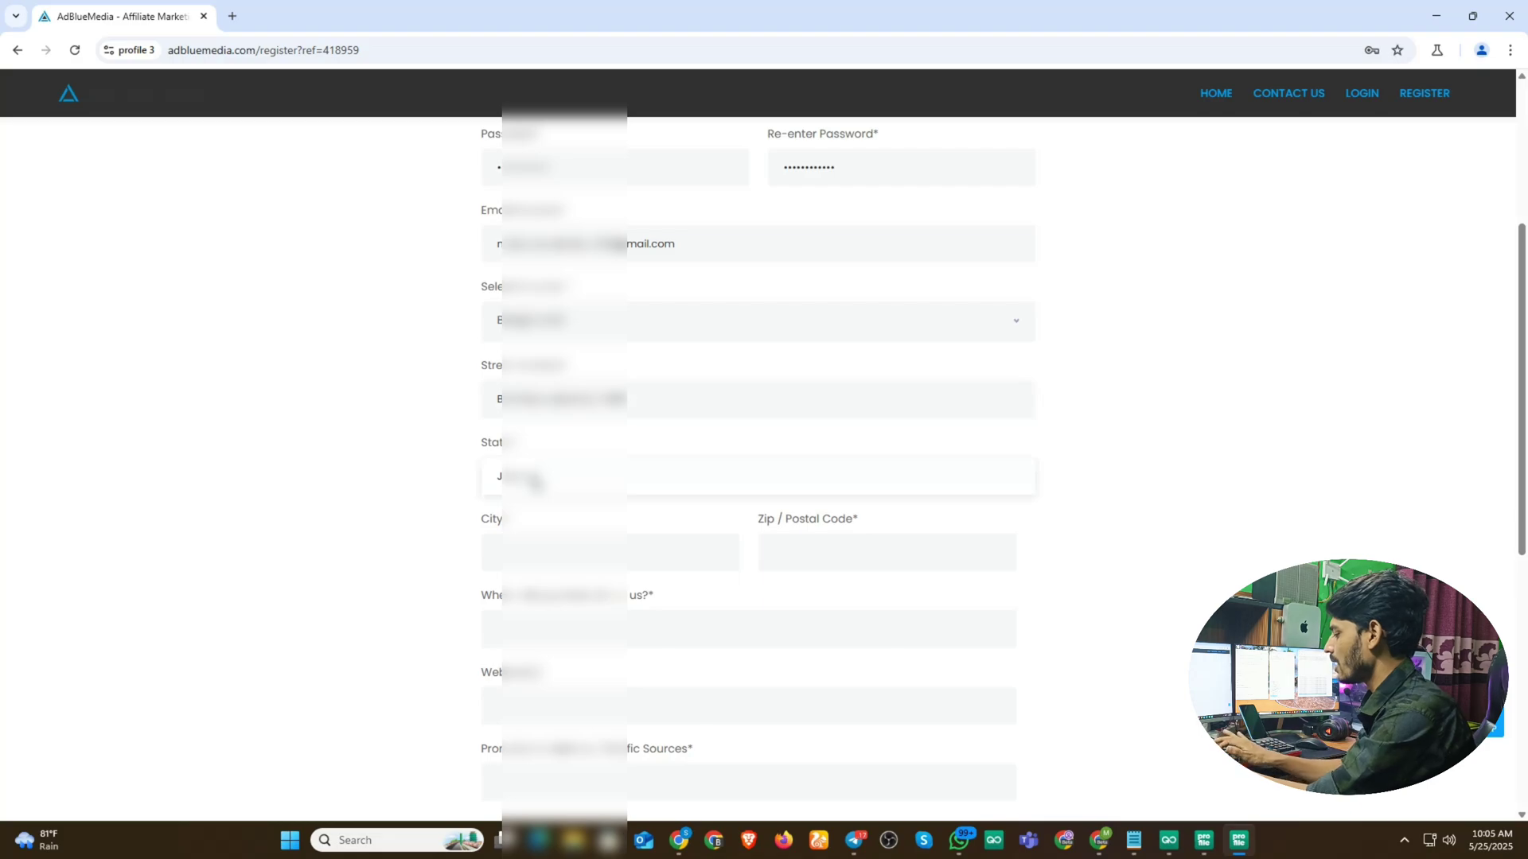
text(re)
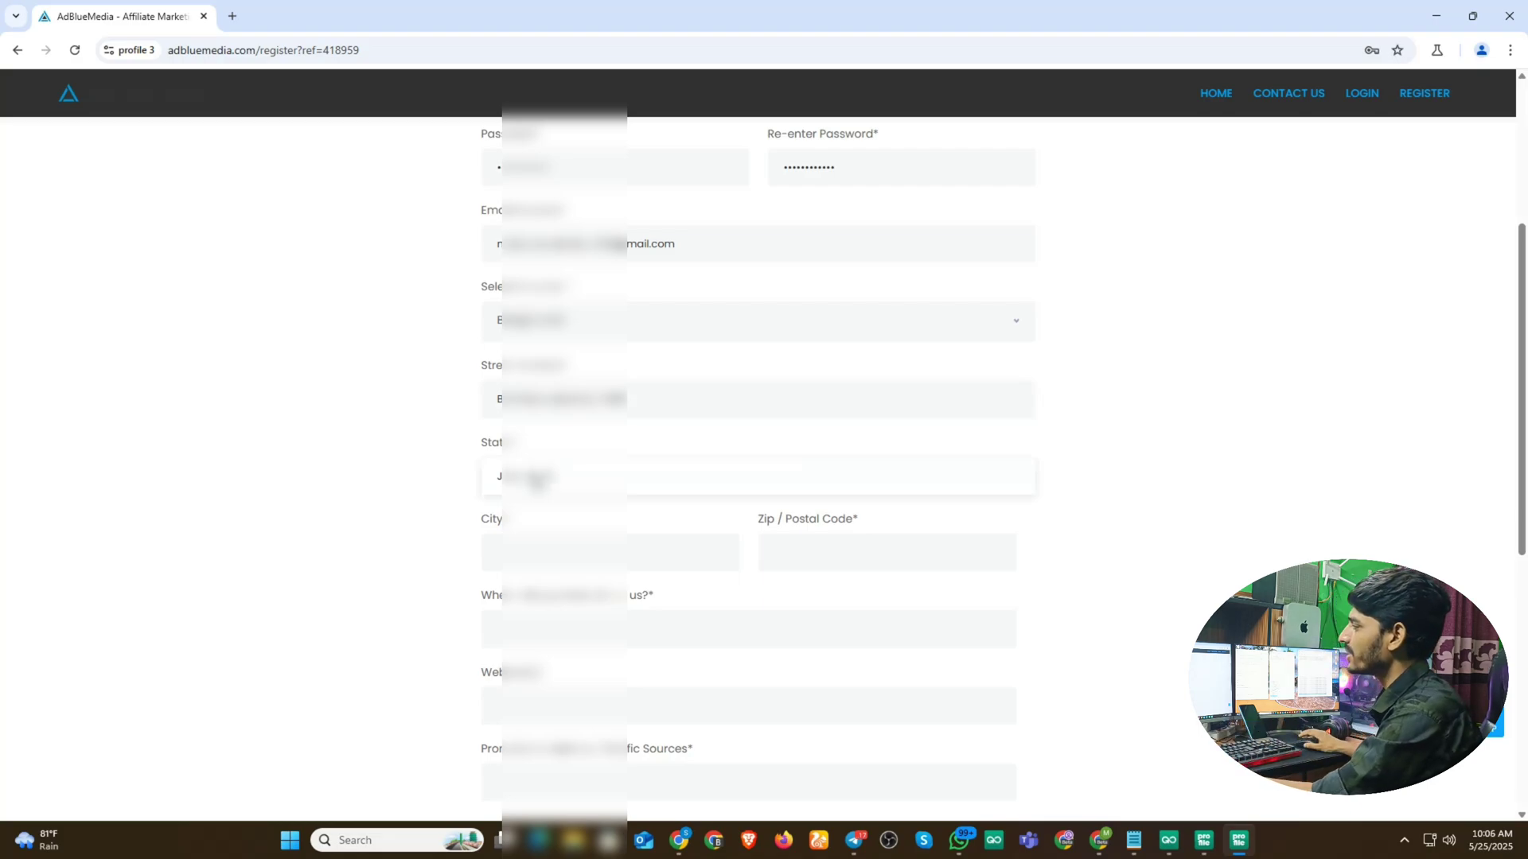
click(535, 560)
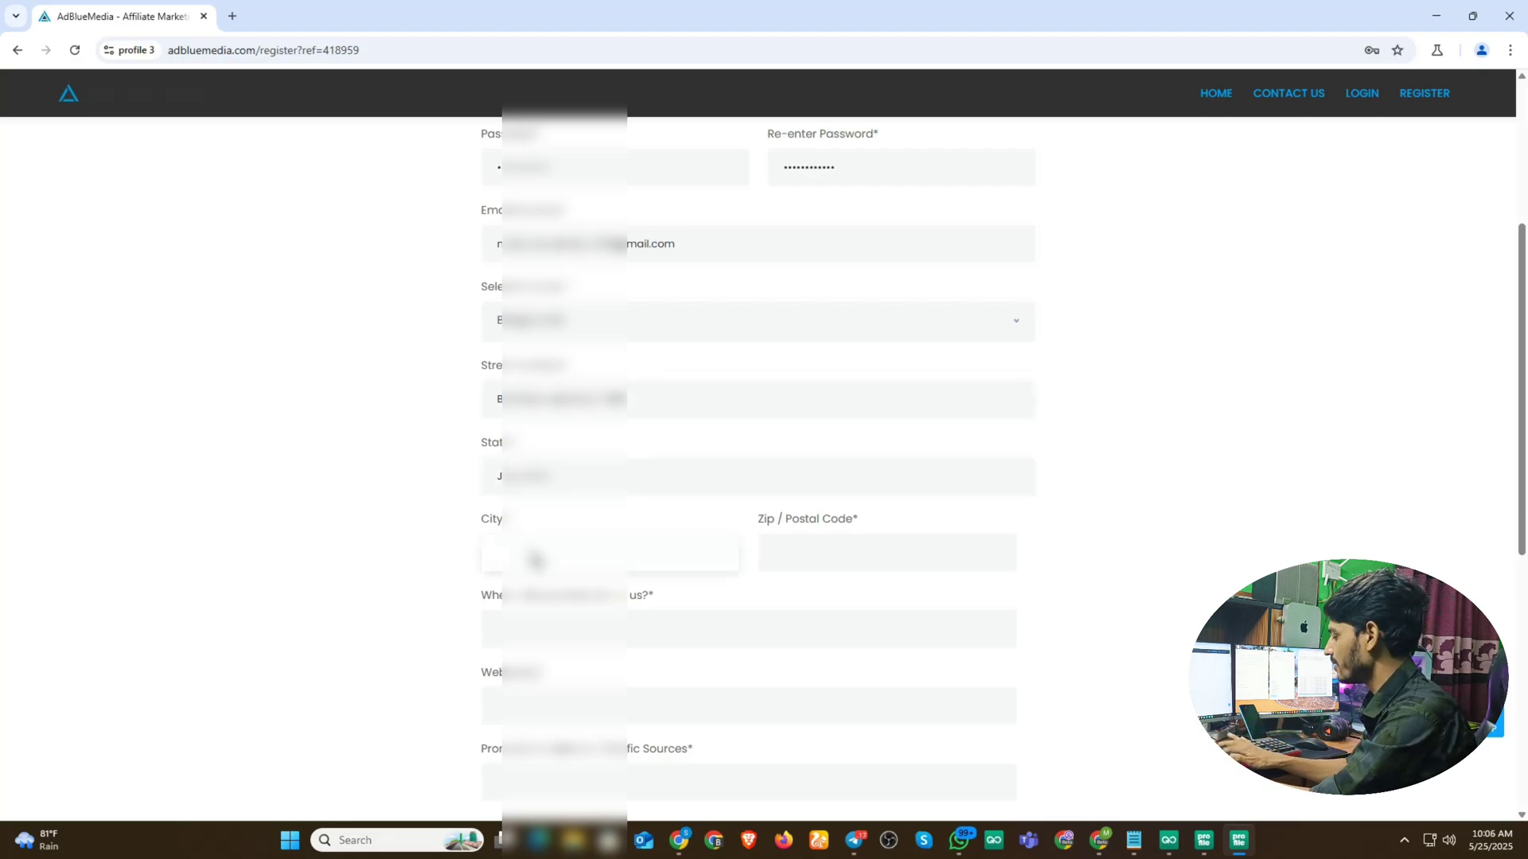
text(Jashore)
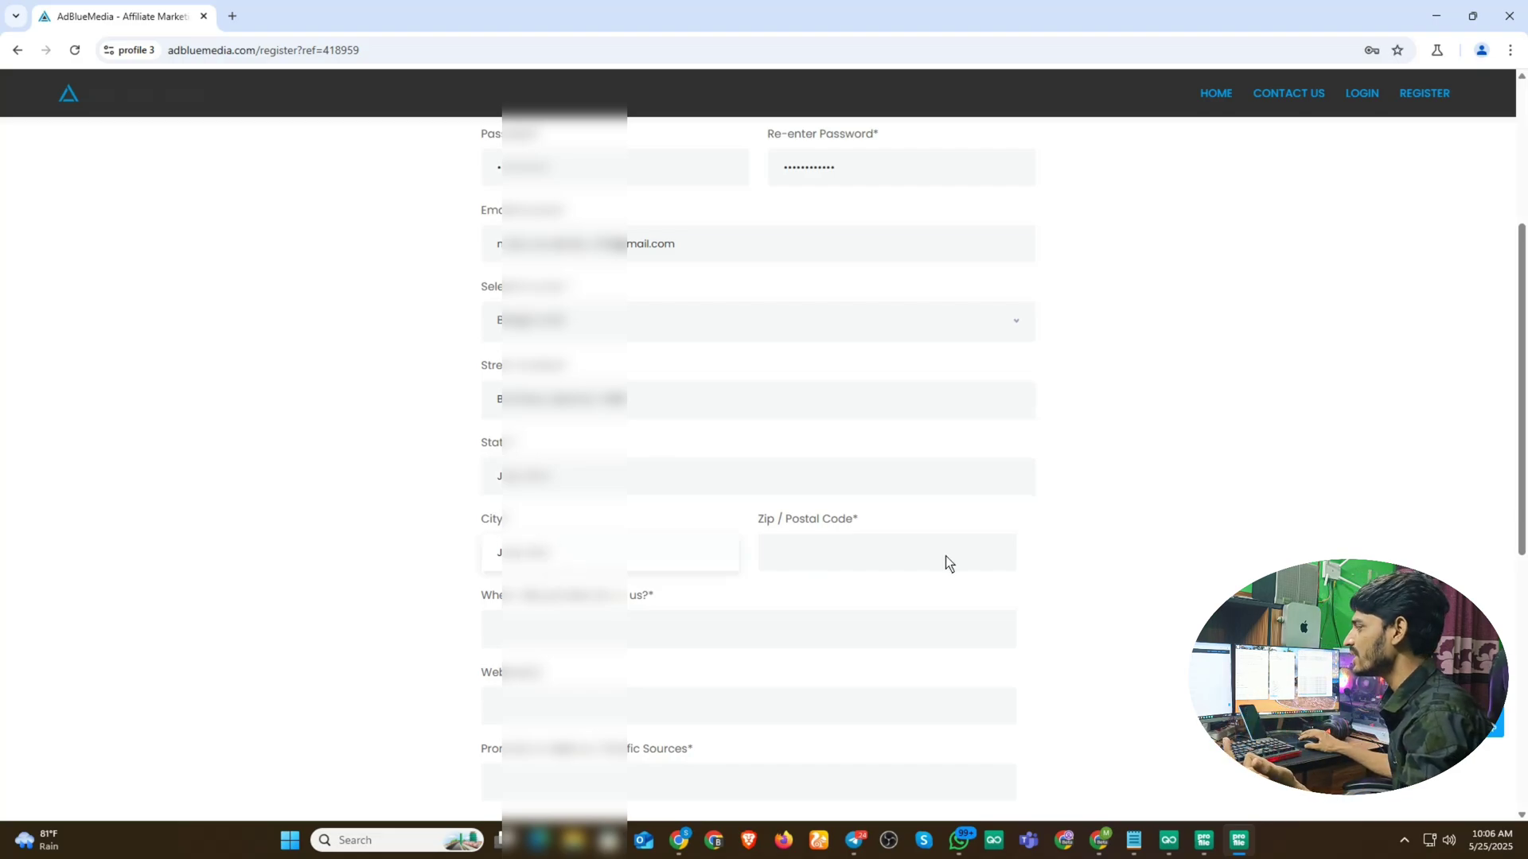
click(804, 556)
- Enter the postal code and answer 'You' for how you heard about AdBlueMedia
text(590)
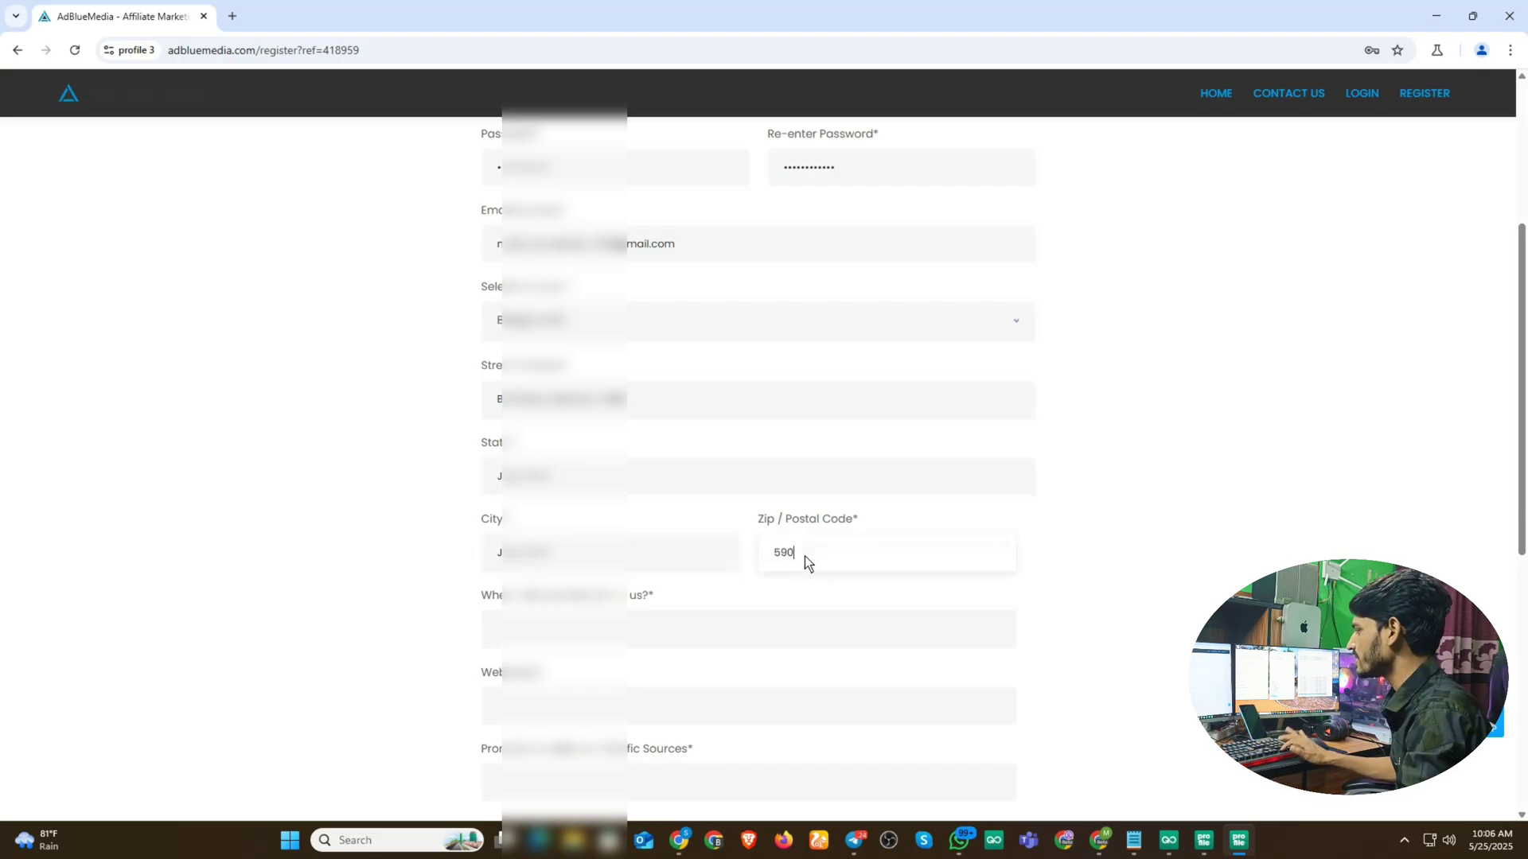
text(0)
scroll(1047, 508, down, 1)
scroll(992, 476, down, 1)
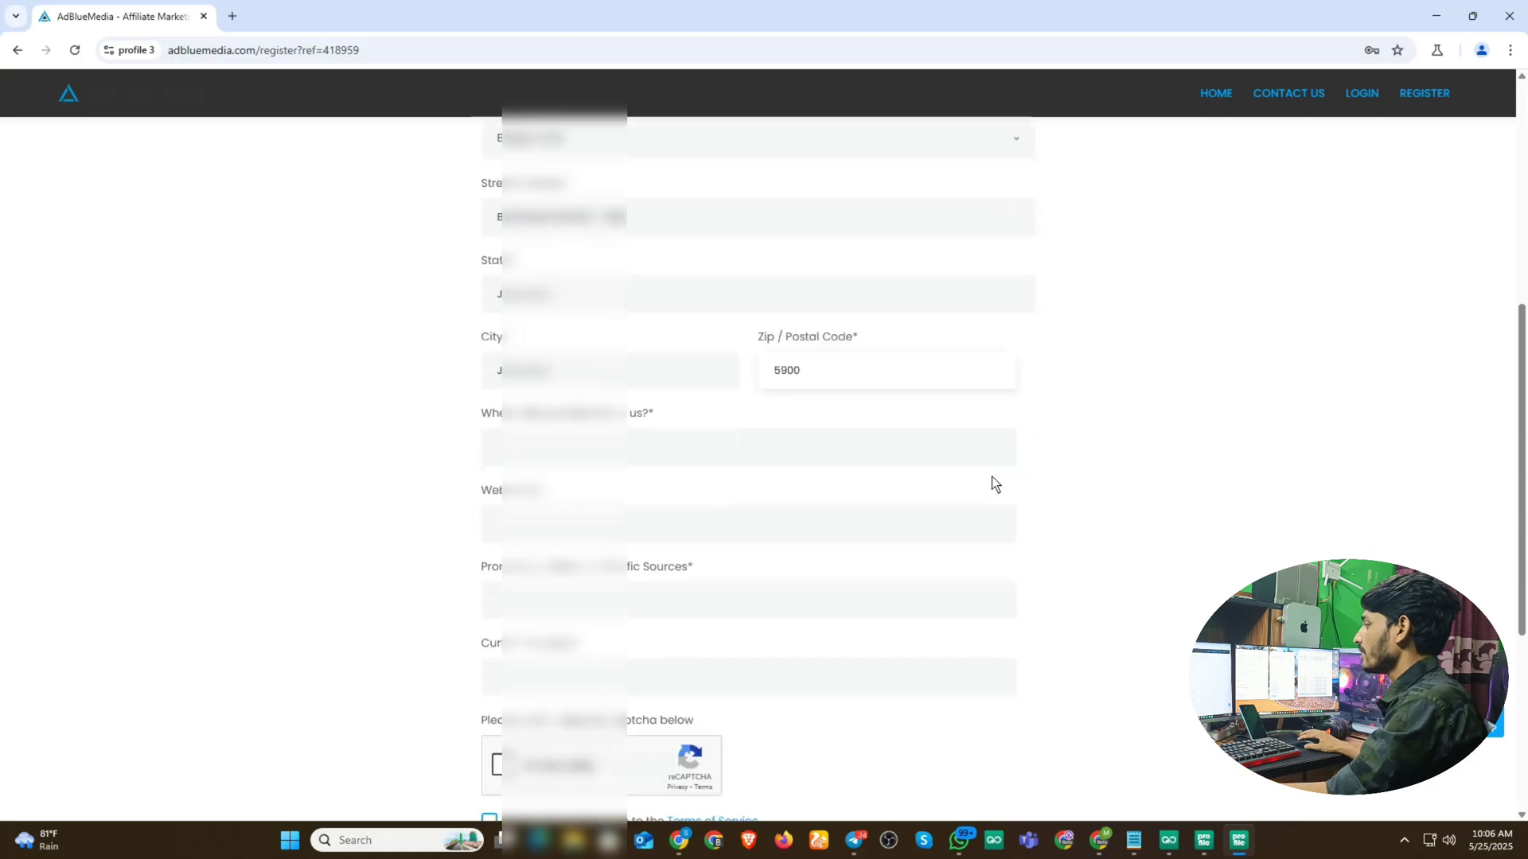
click(560, 406)
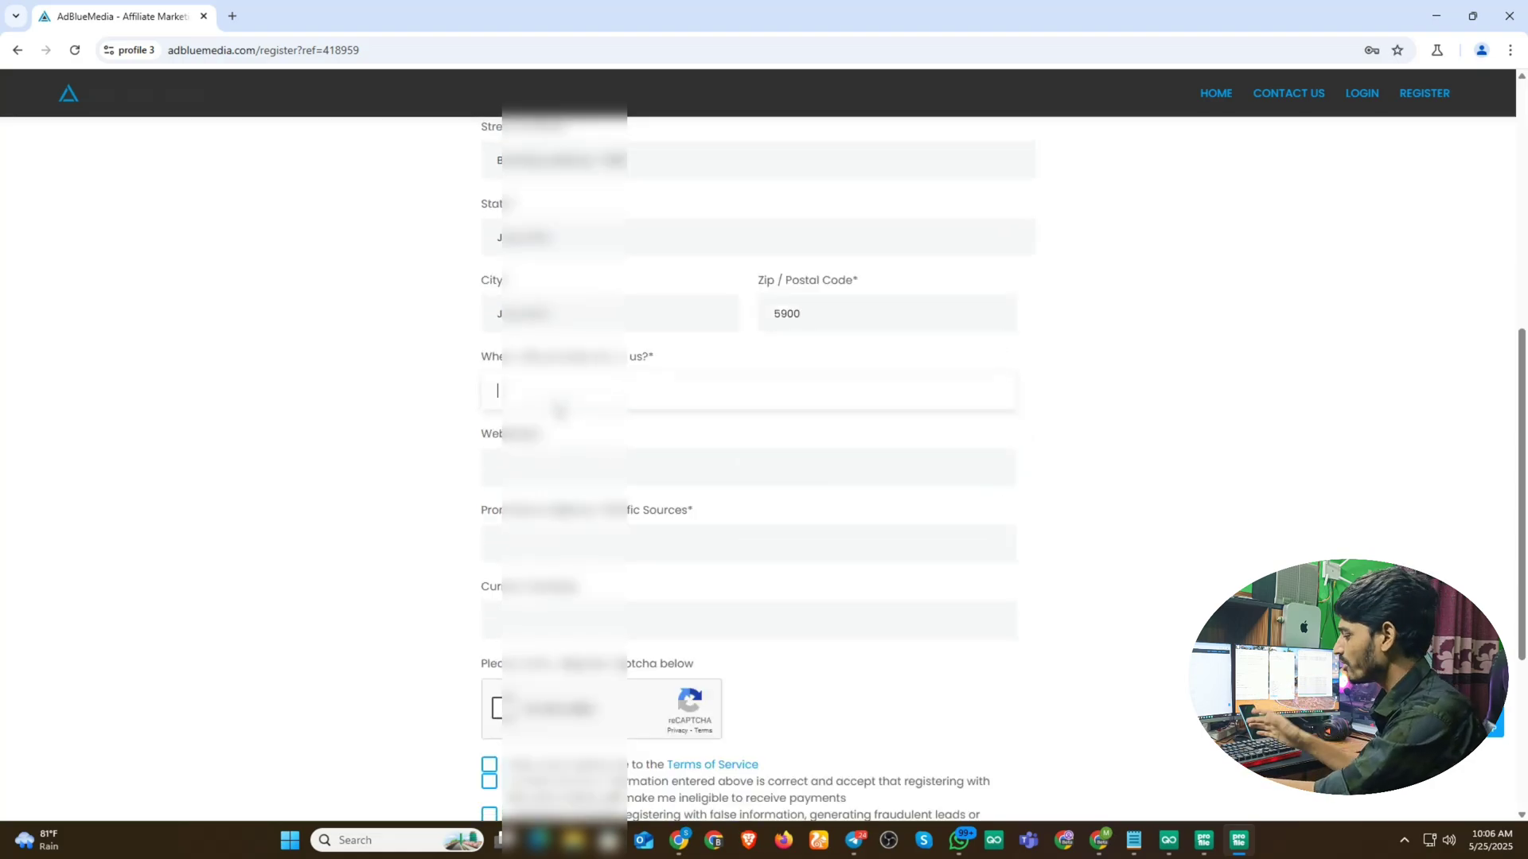
text(You)
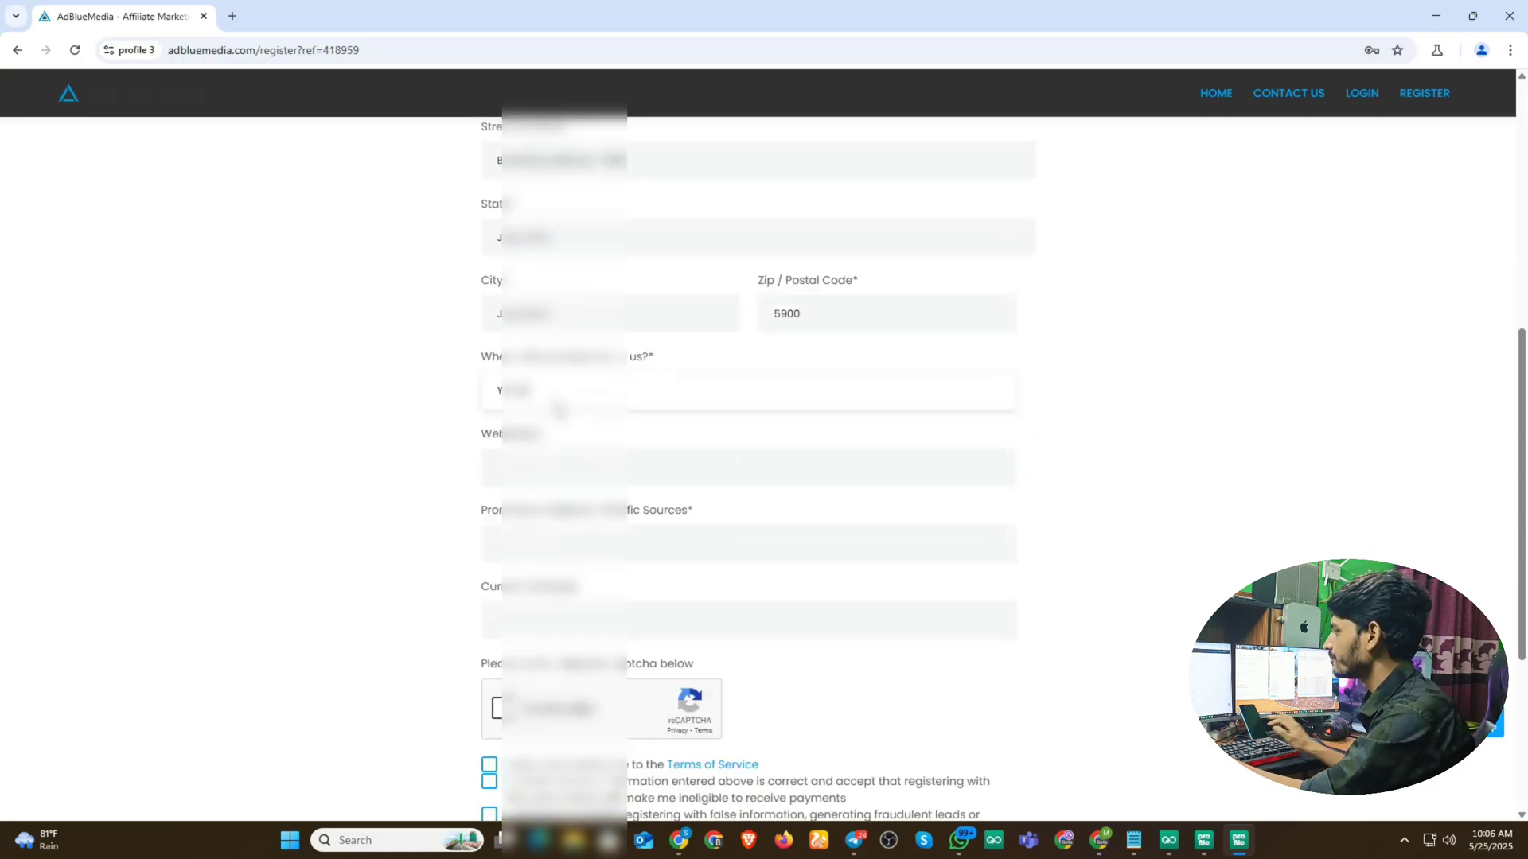
click(557, 469)
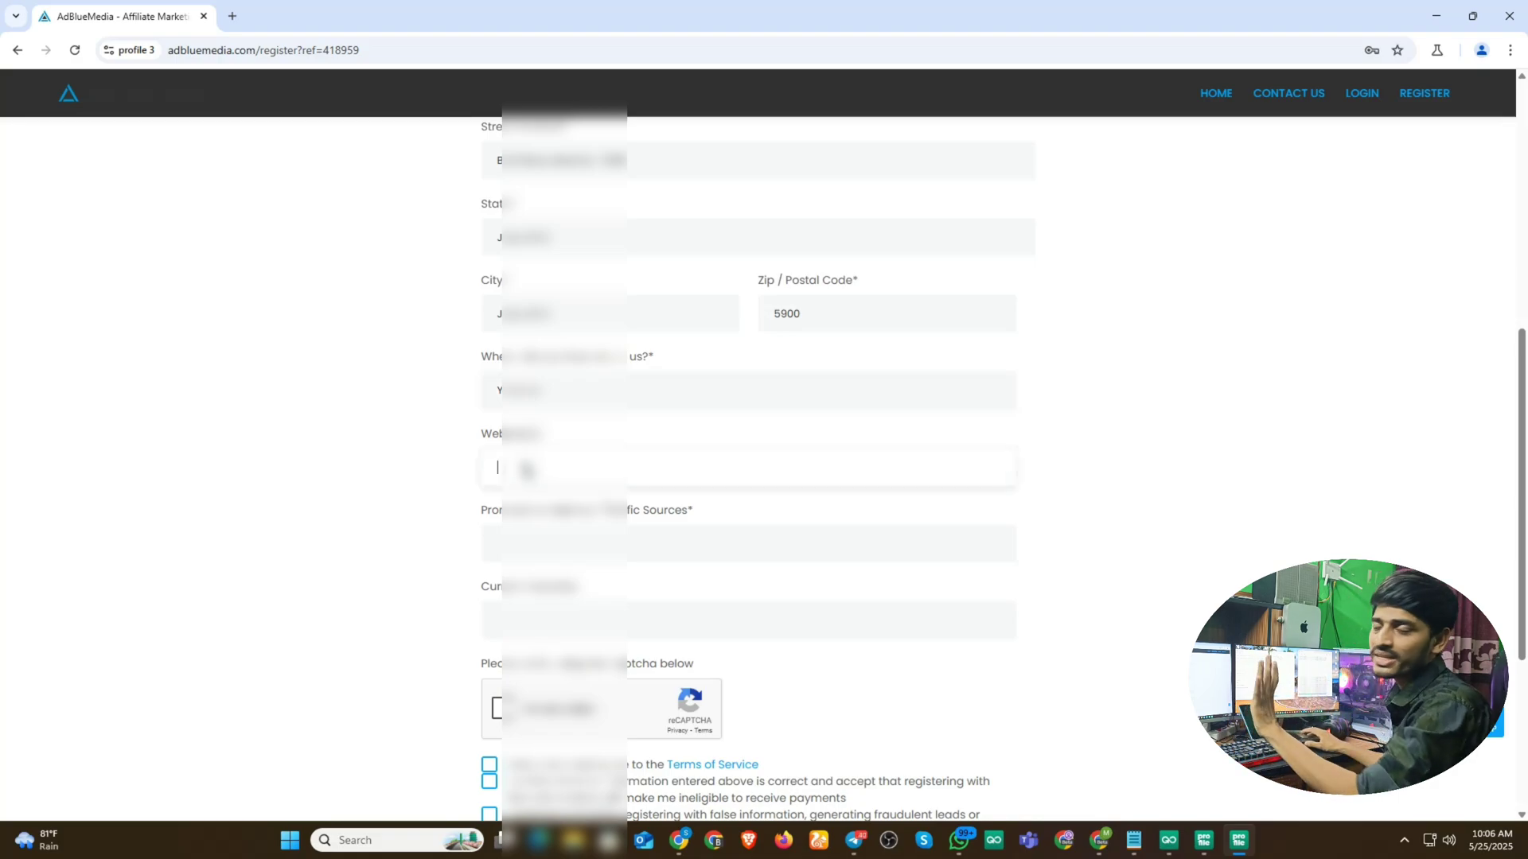
- Paste the Facebook/Quora/Reddit/Tumblr promotion text into Traffic Sources and type 'crypto media' below
click(526, 546)
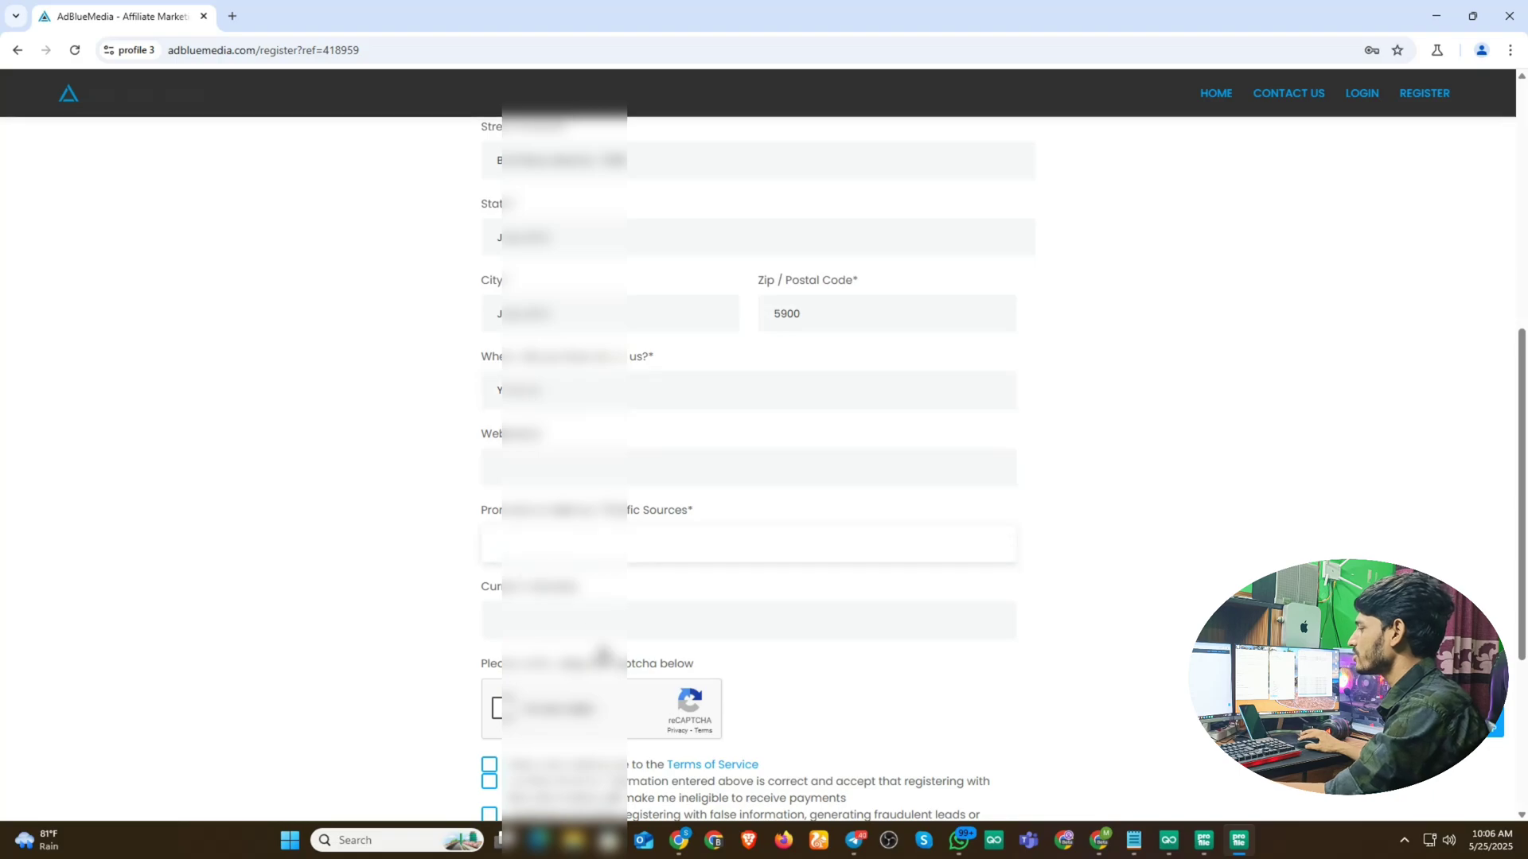
key(super+v)
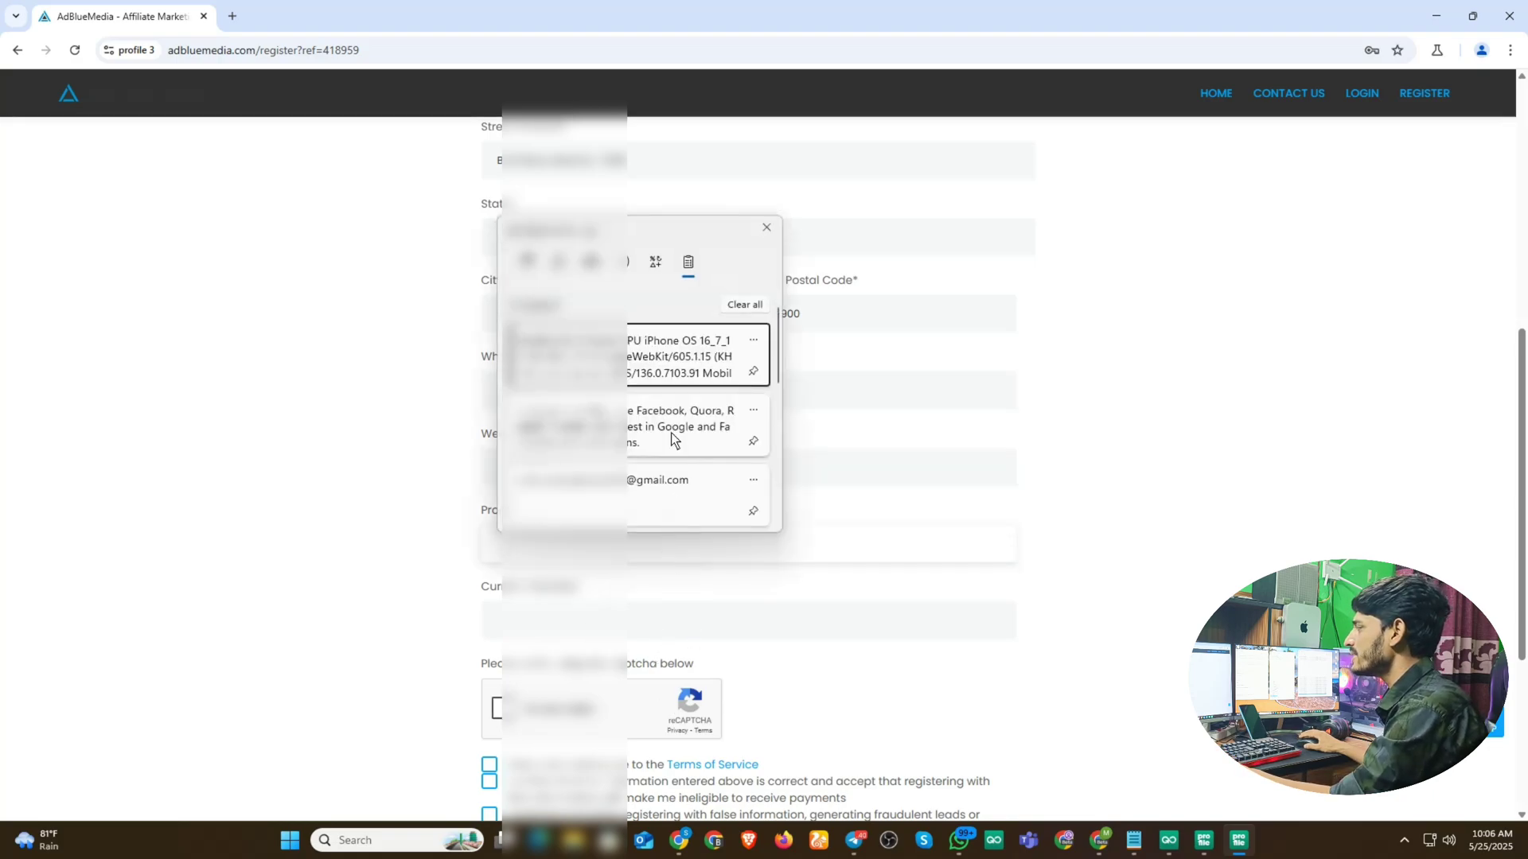
click(638, 434)
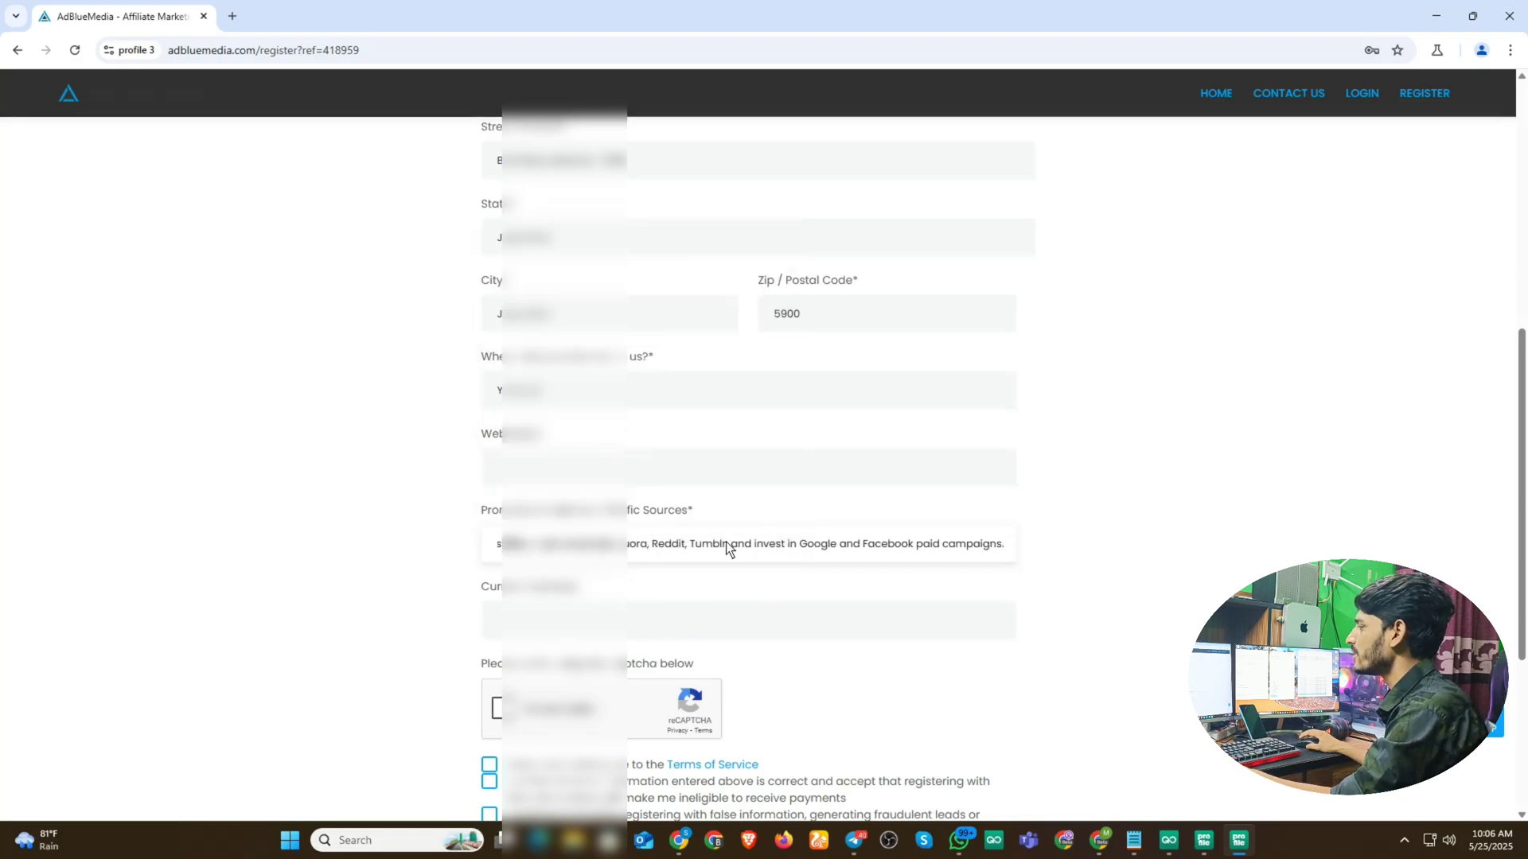
click(554, 622)
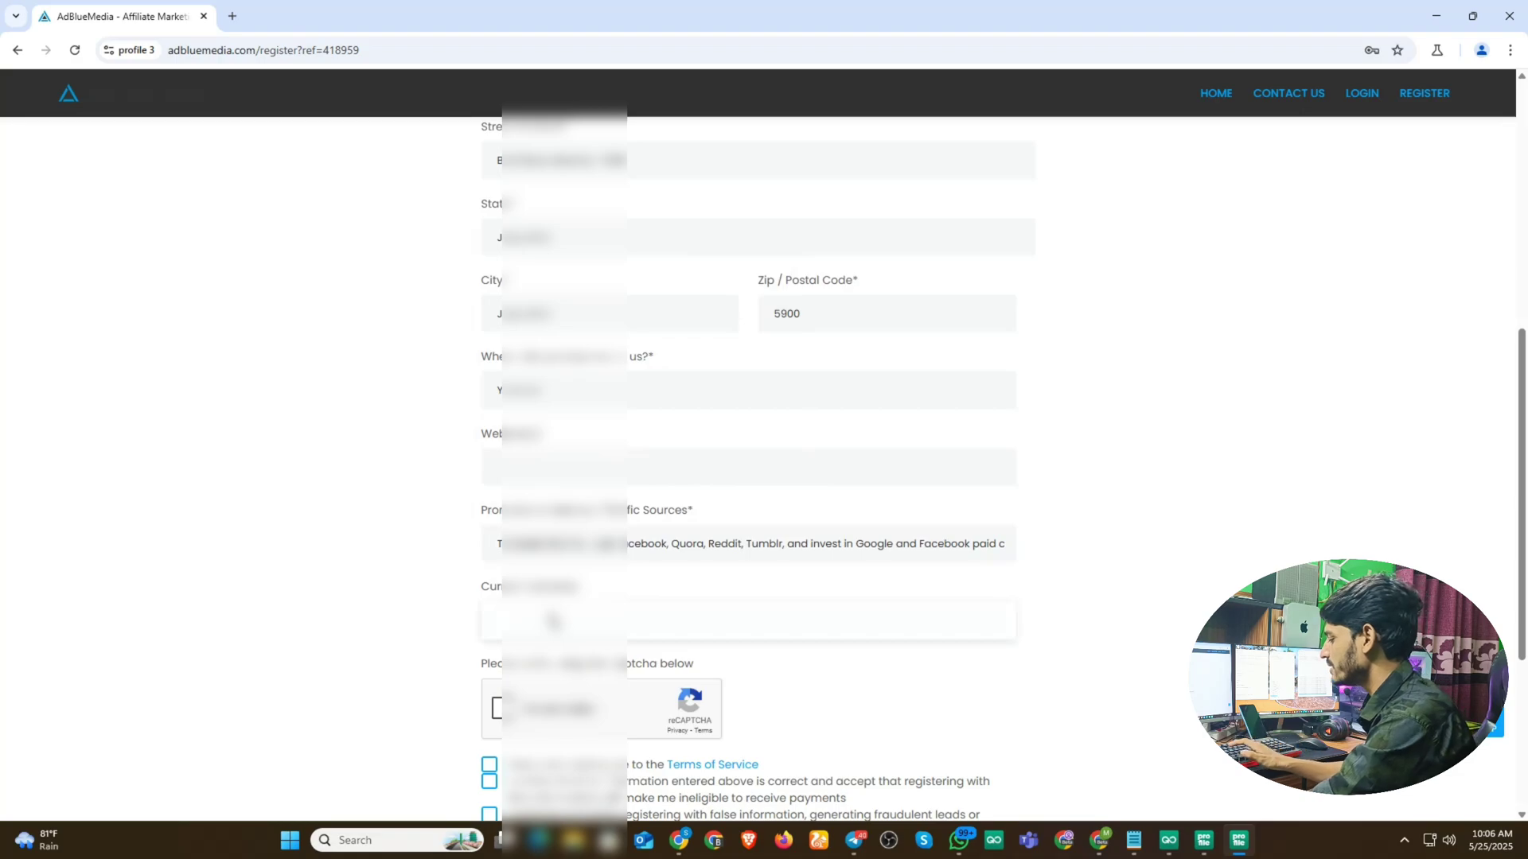
text(crypto)
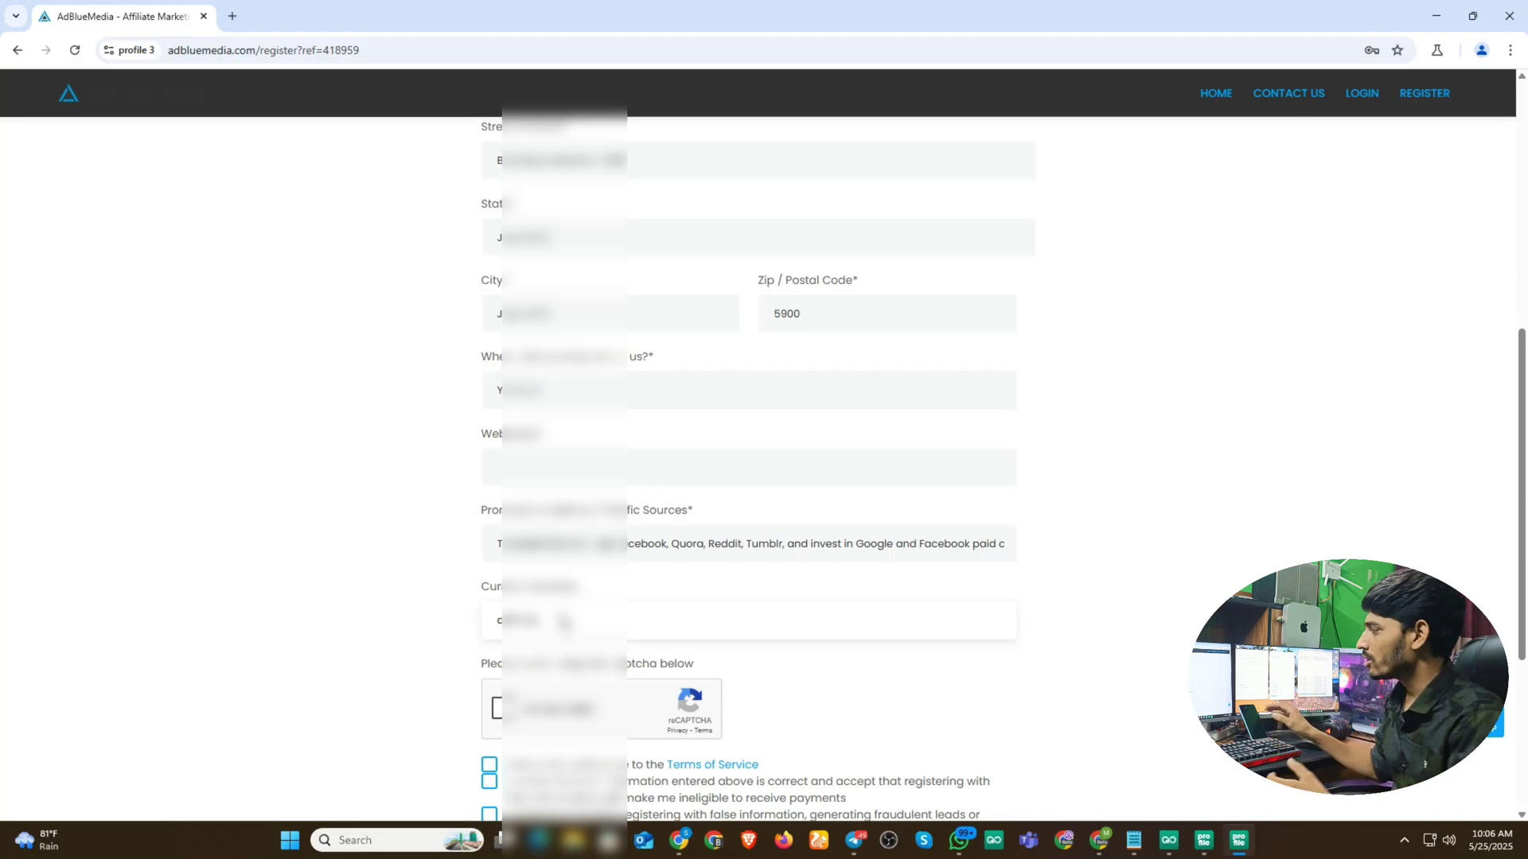
text(media)
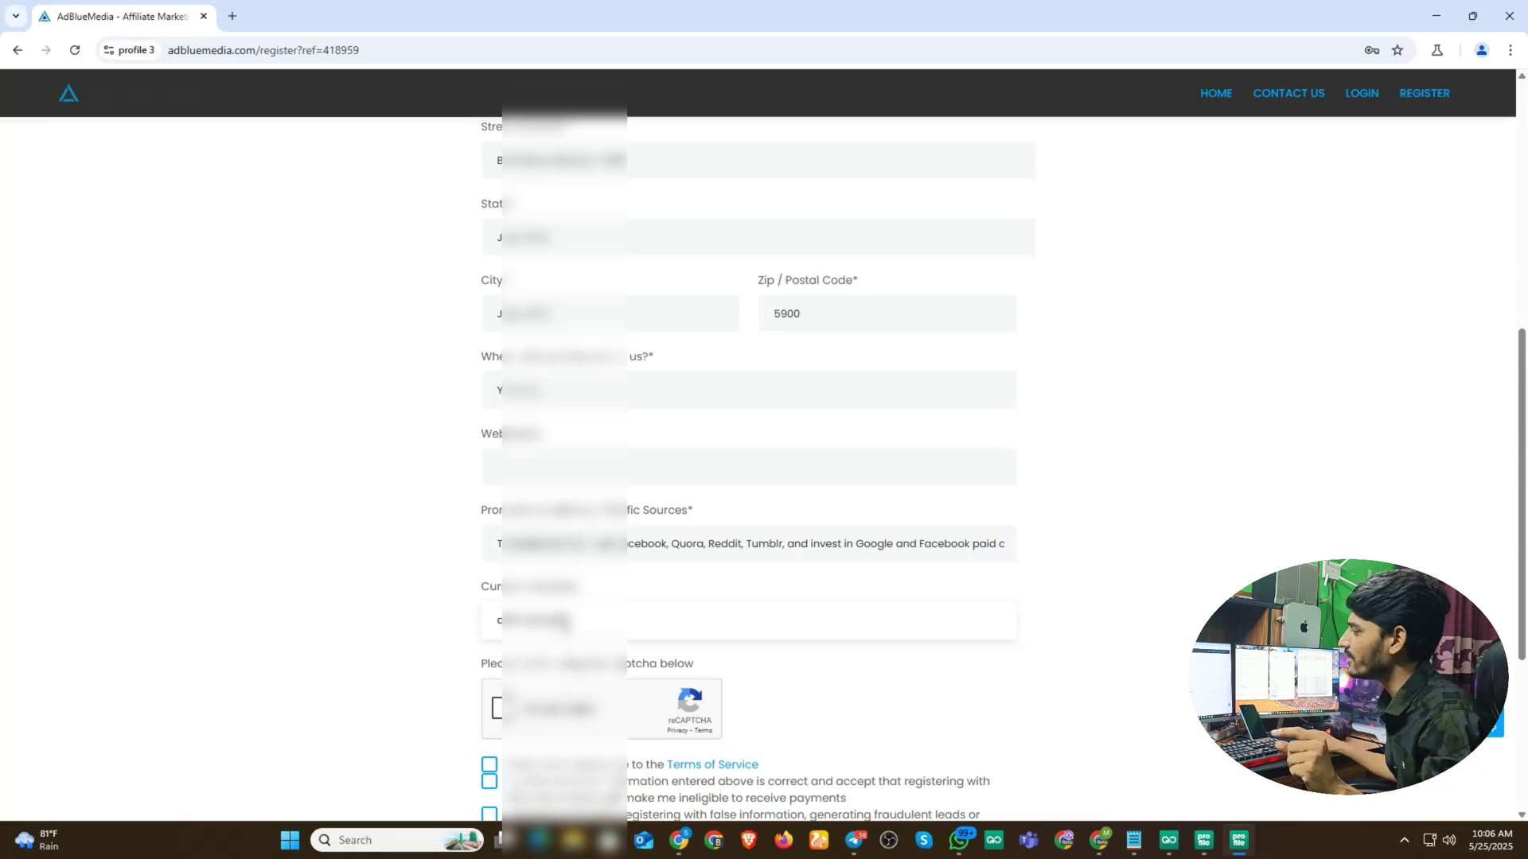
- Solve the reCAPTCHA image challenge on the registration form
scroll(350, 641, down, 2)
click(495, 550)
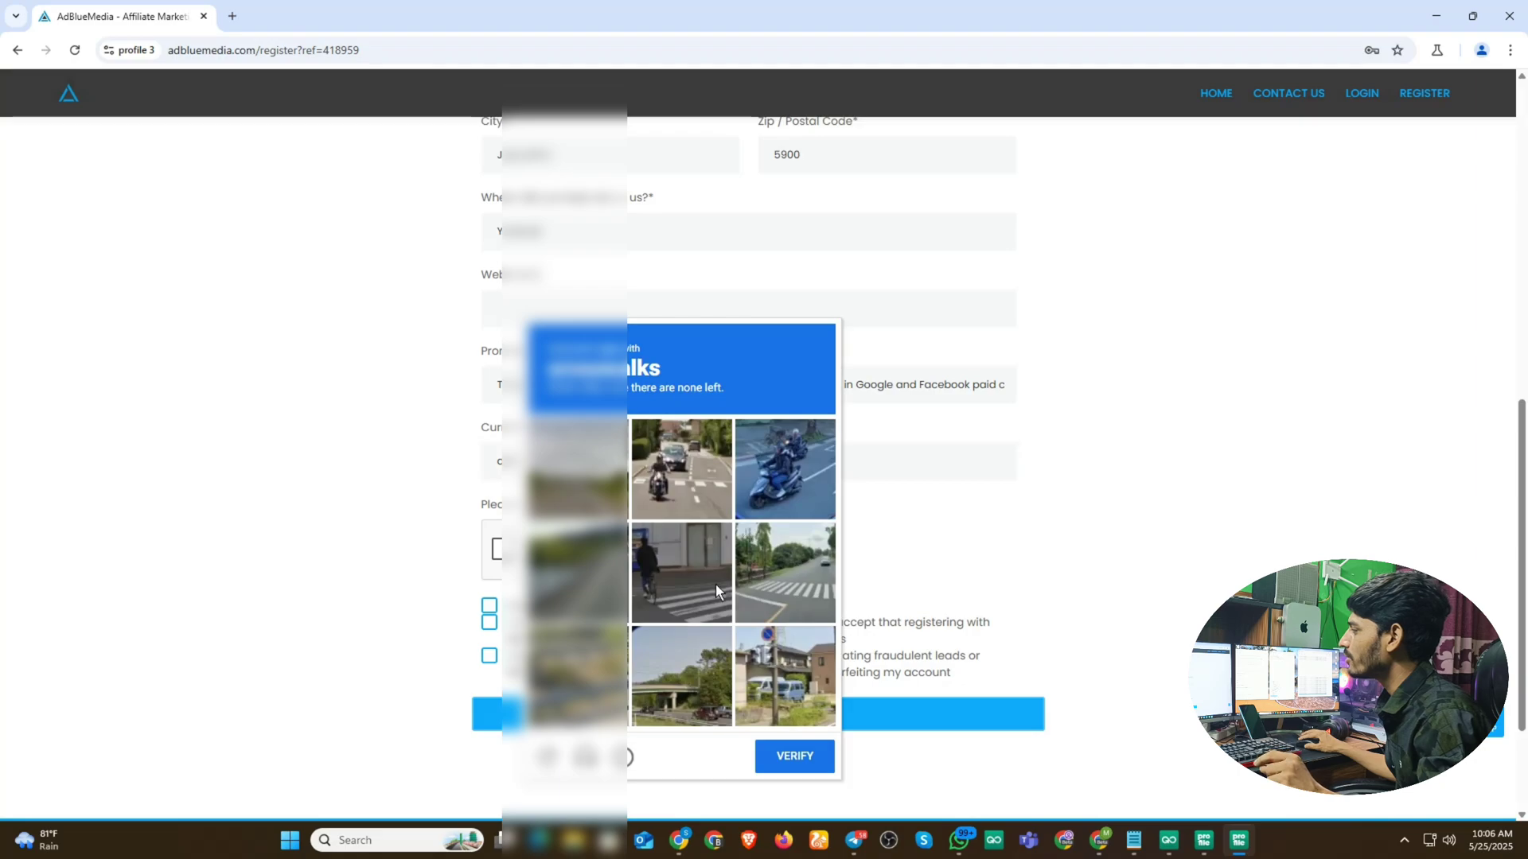
click(715, 584)
click(770, 570)
click(691, 509)
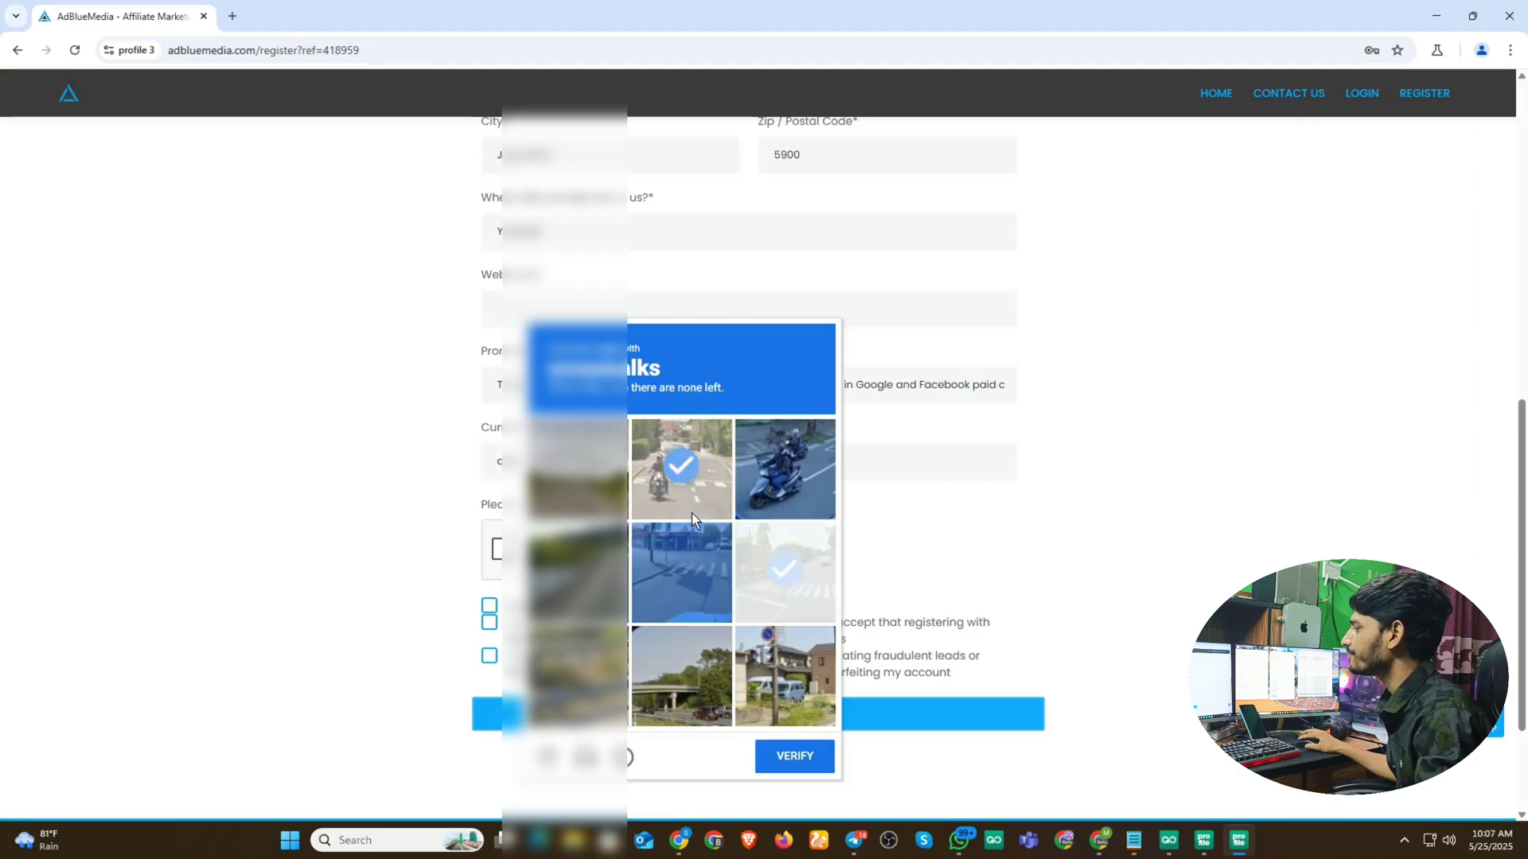
click(682, 573)
click(784, 571)
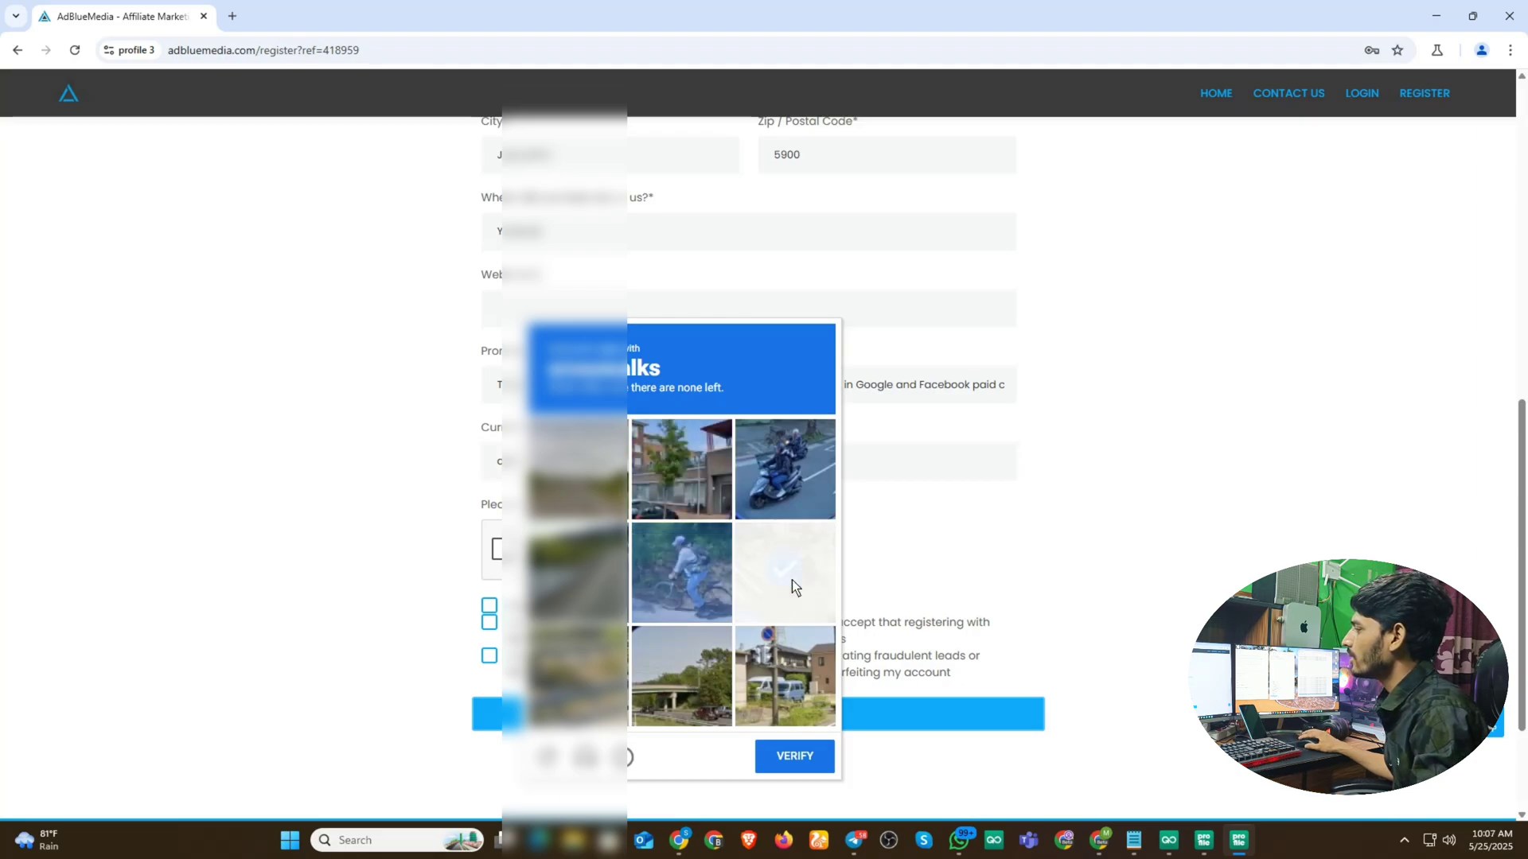
click(796, 757)
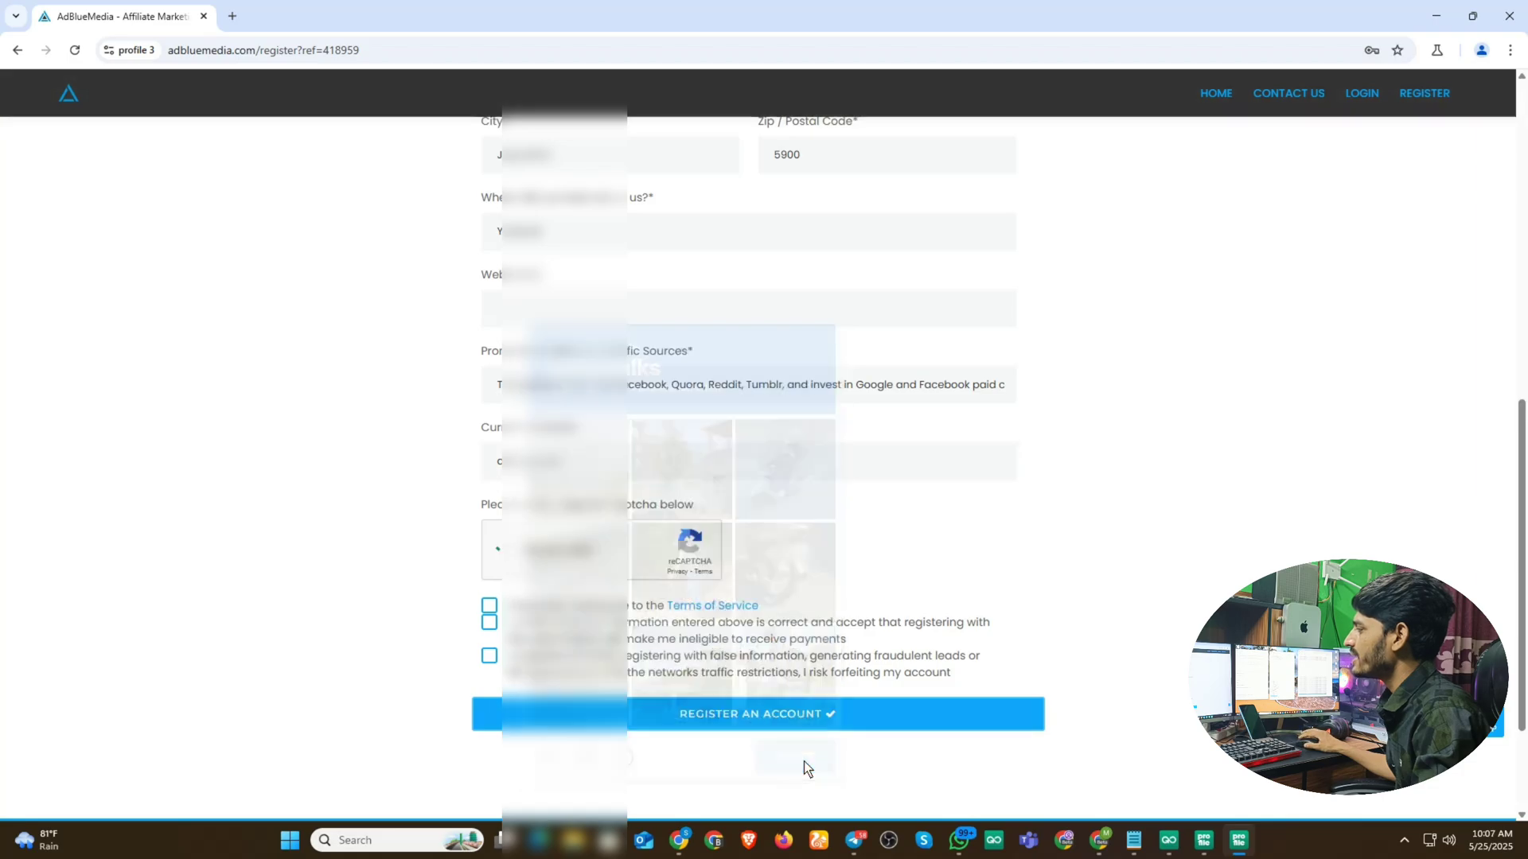
- Accept all three agreements, submit the registration, and save the address the browser offered
click(489, 606)
click(489, 622)
click(489, 656)
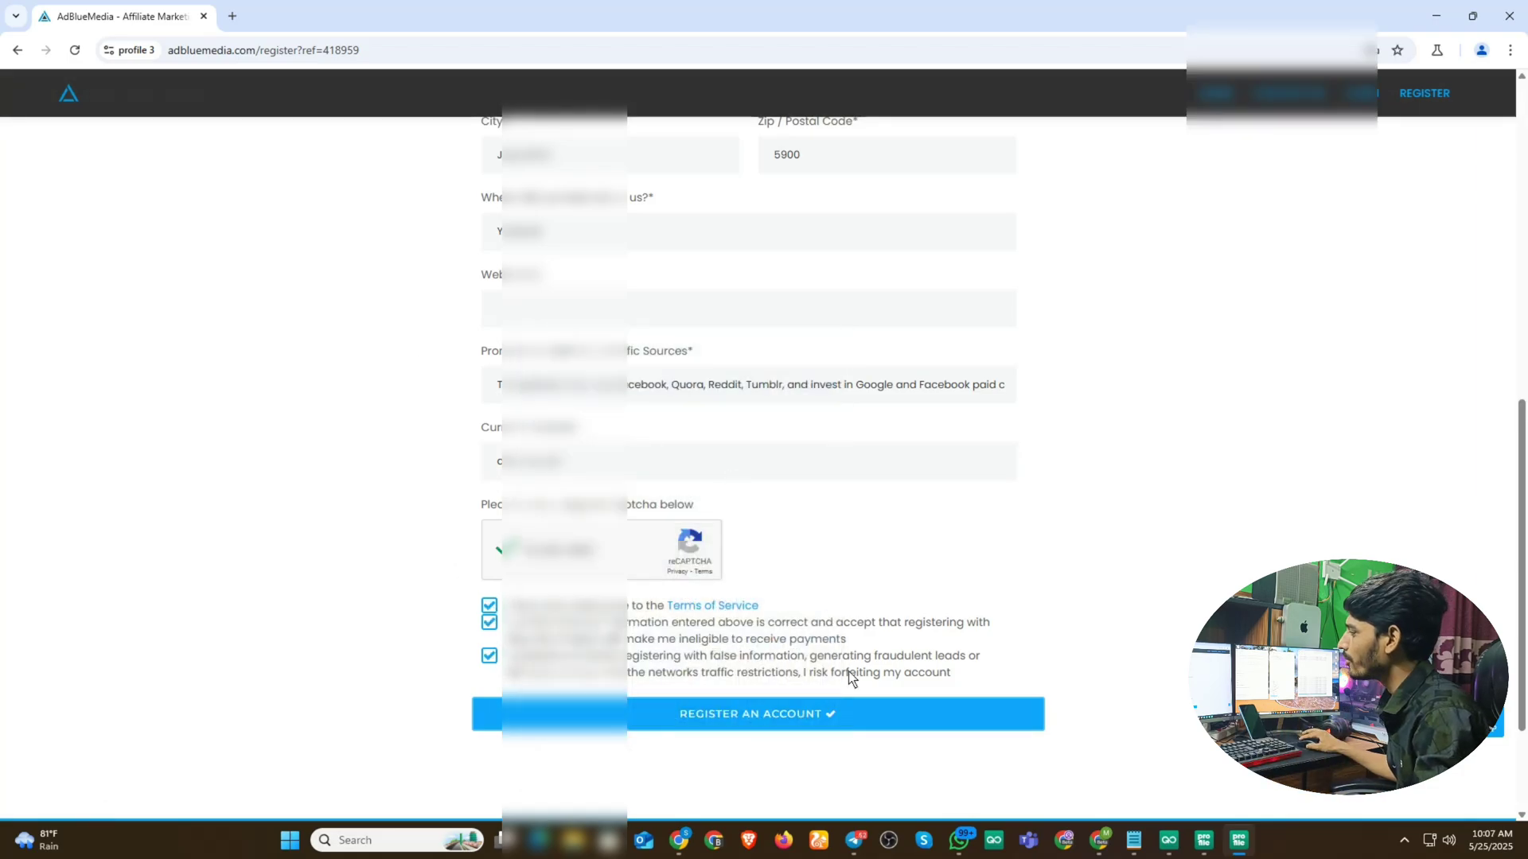
click(728, 713)
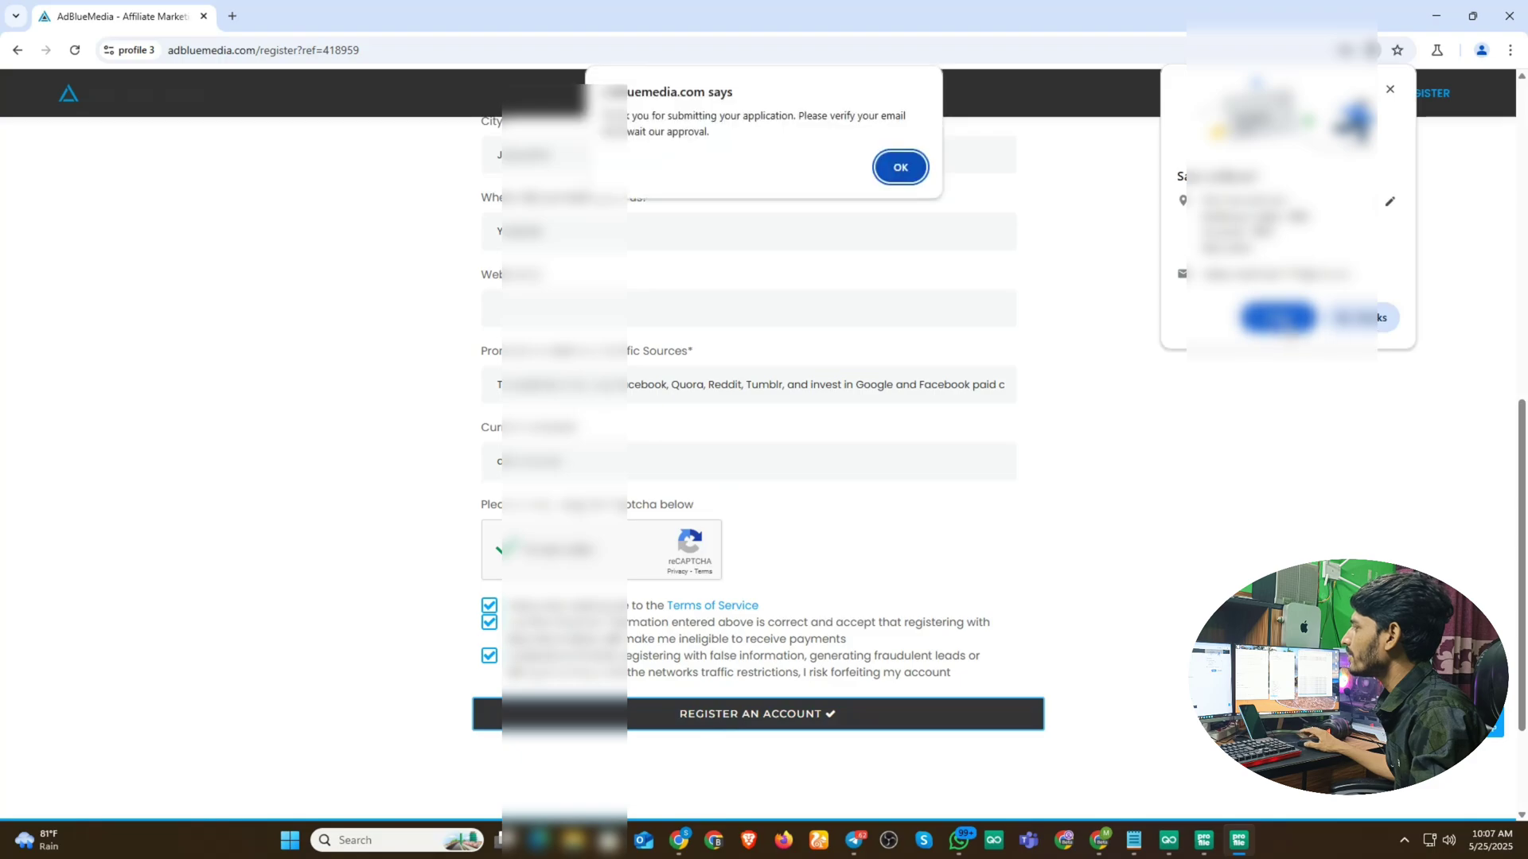
click(1288, 327)
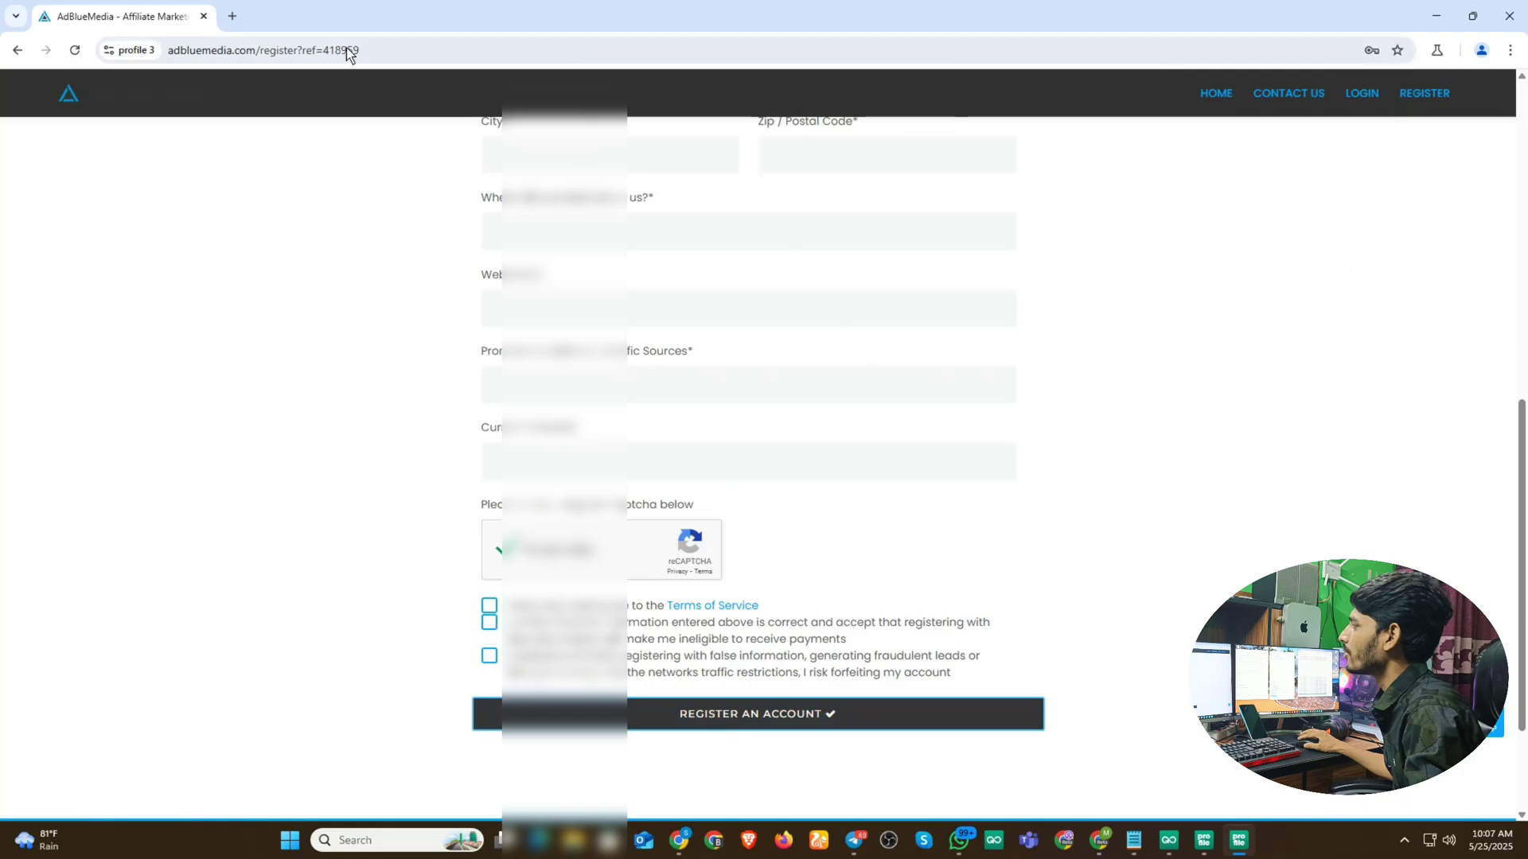
- In Gmail's Spam folder, mark the AdblueMedia Verify Email message as safe
click(234, 16)
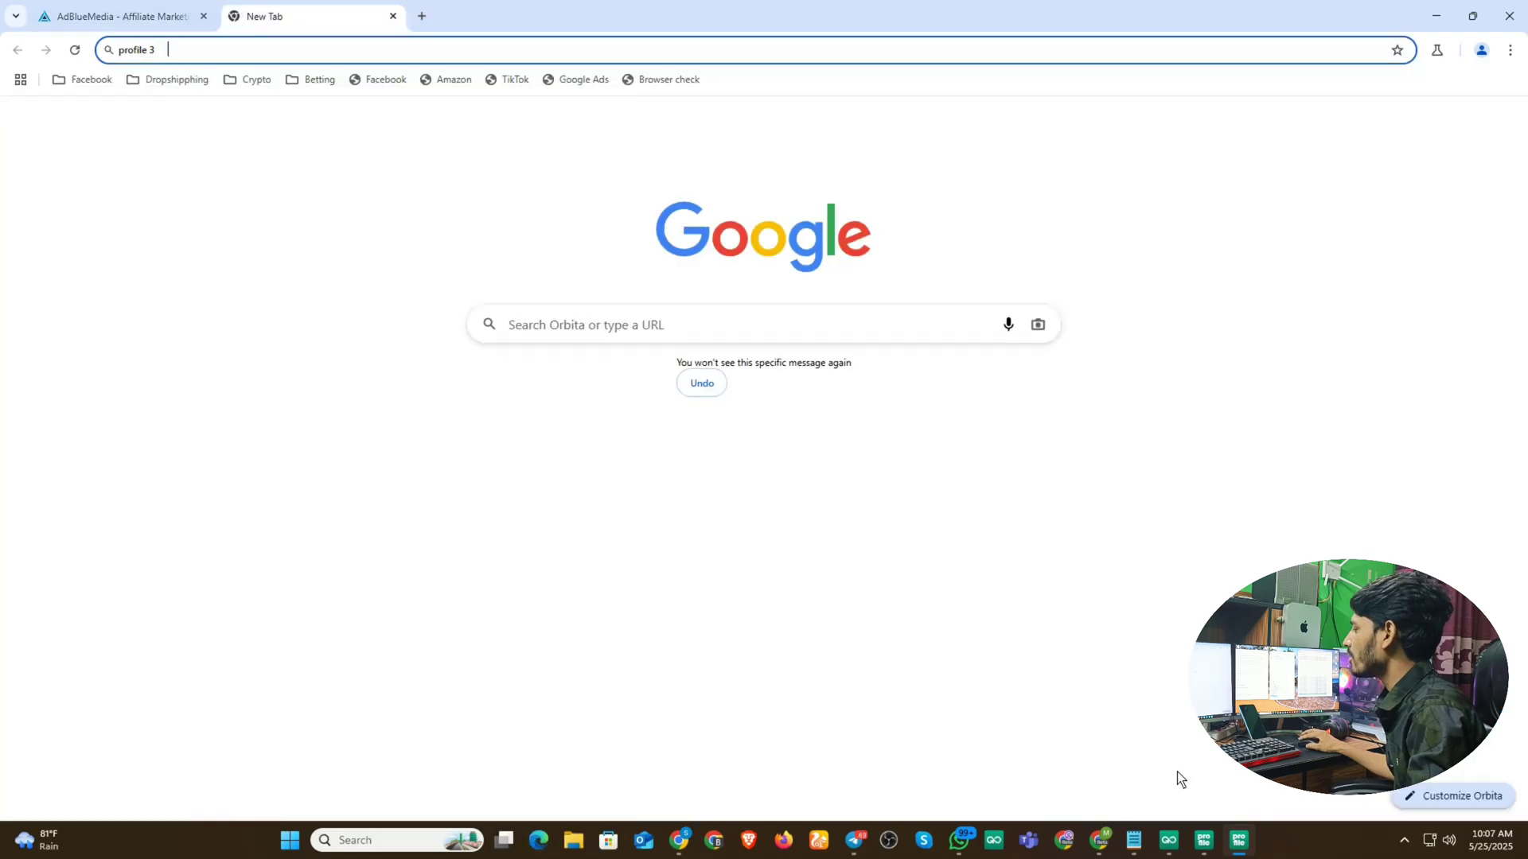
click(1098, 840)
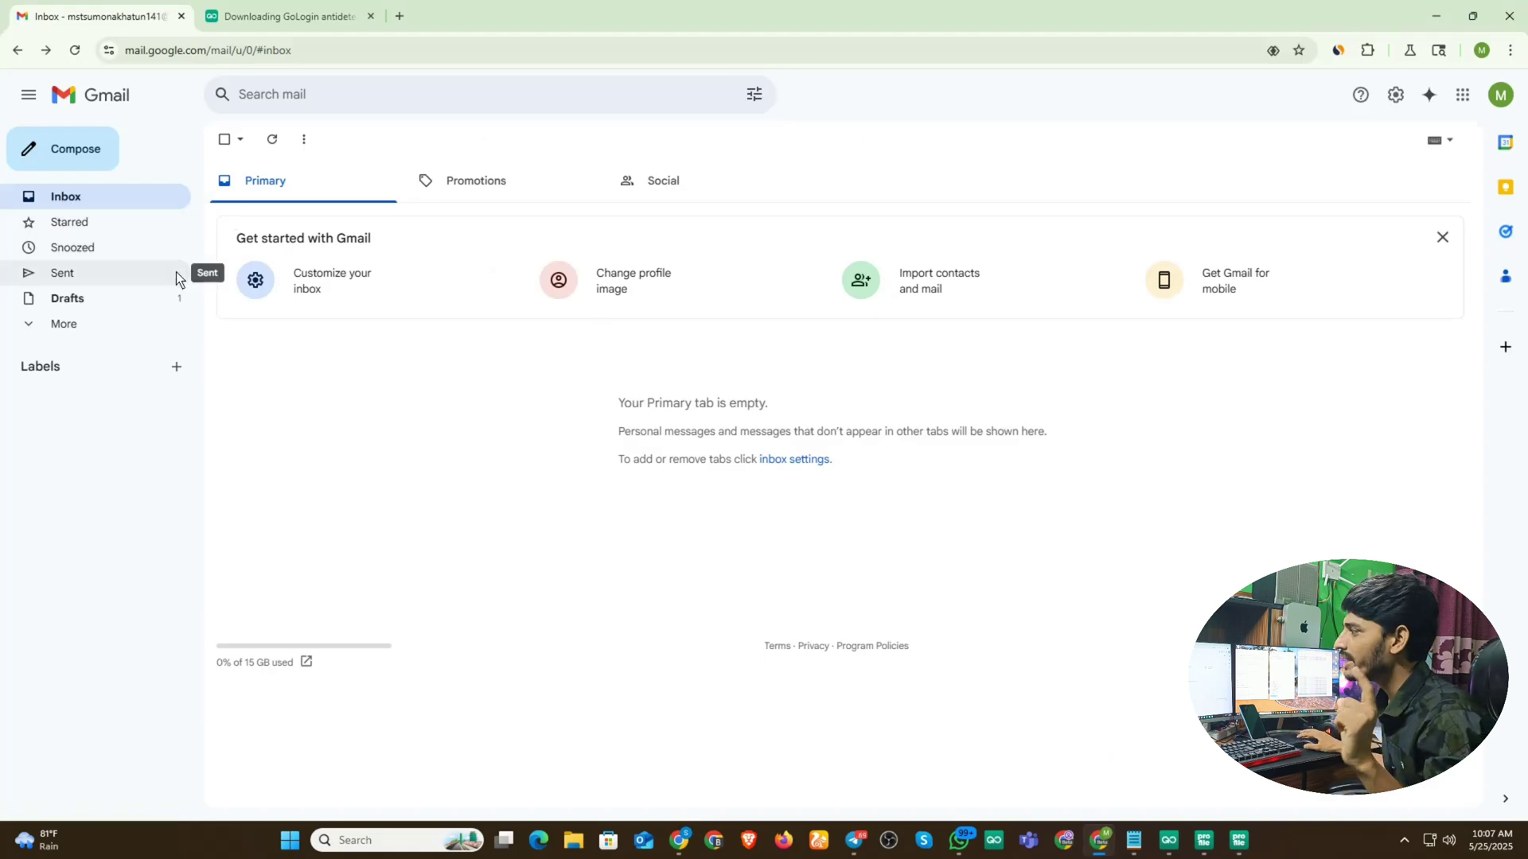
click(58, 328)
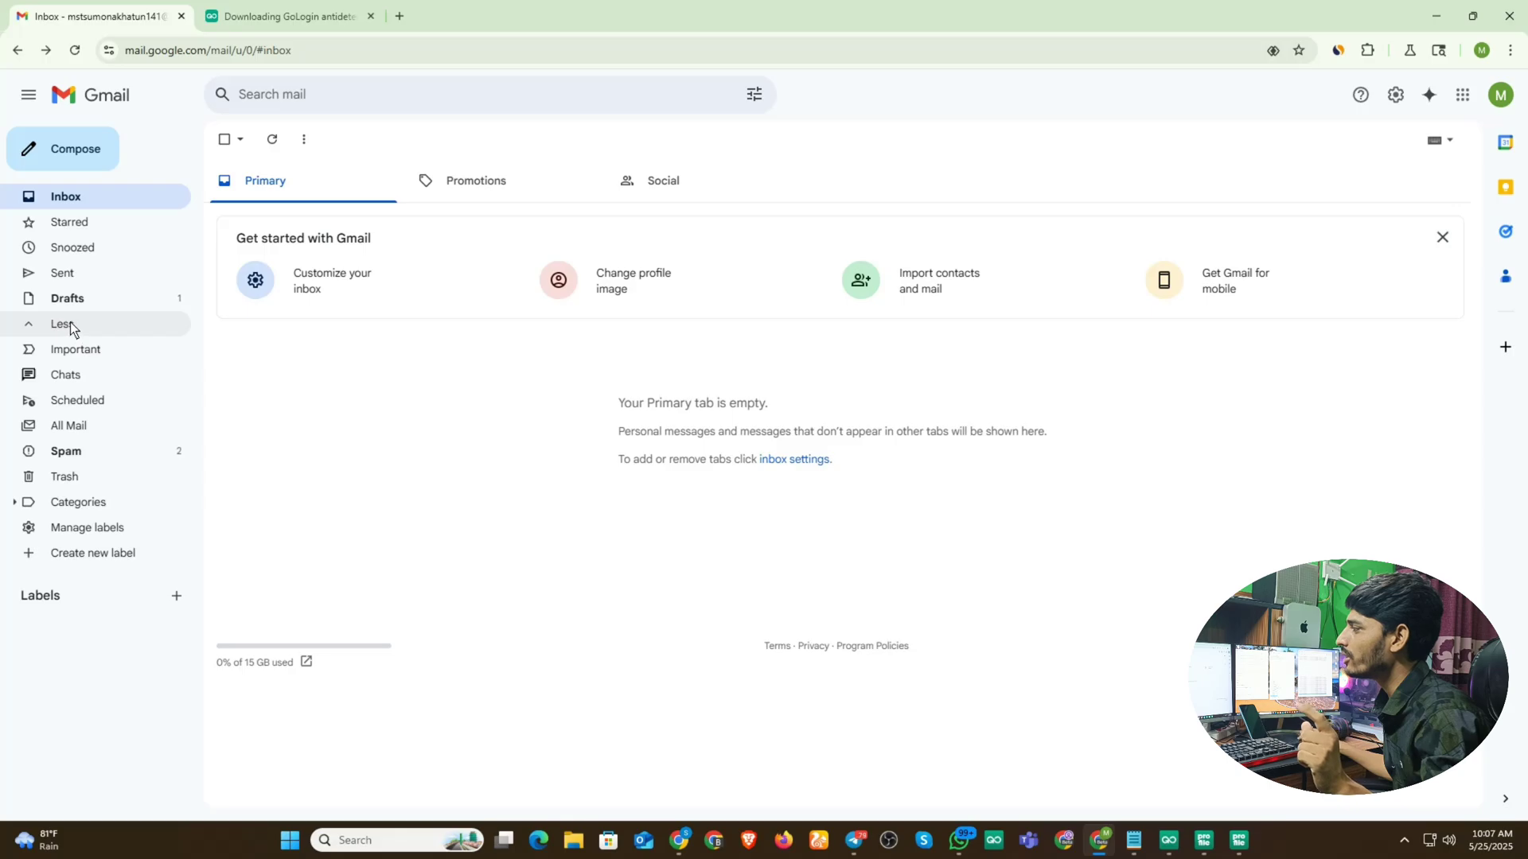
click(107, 451)
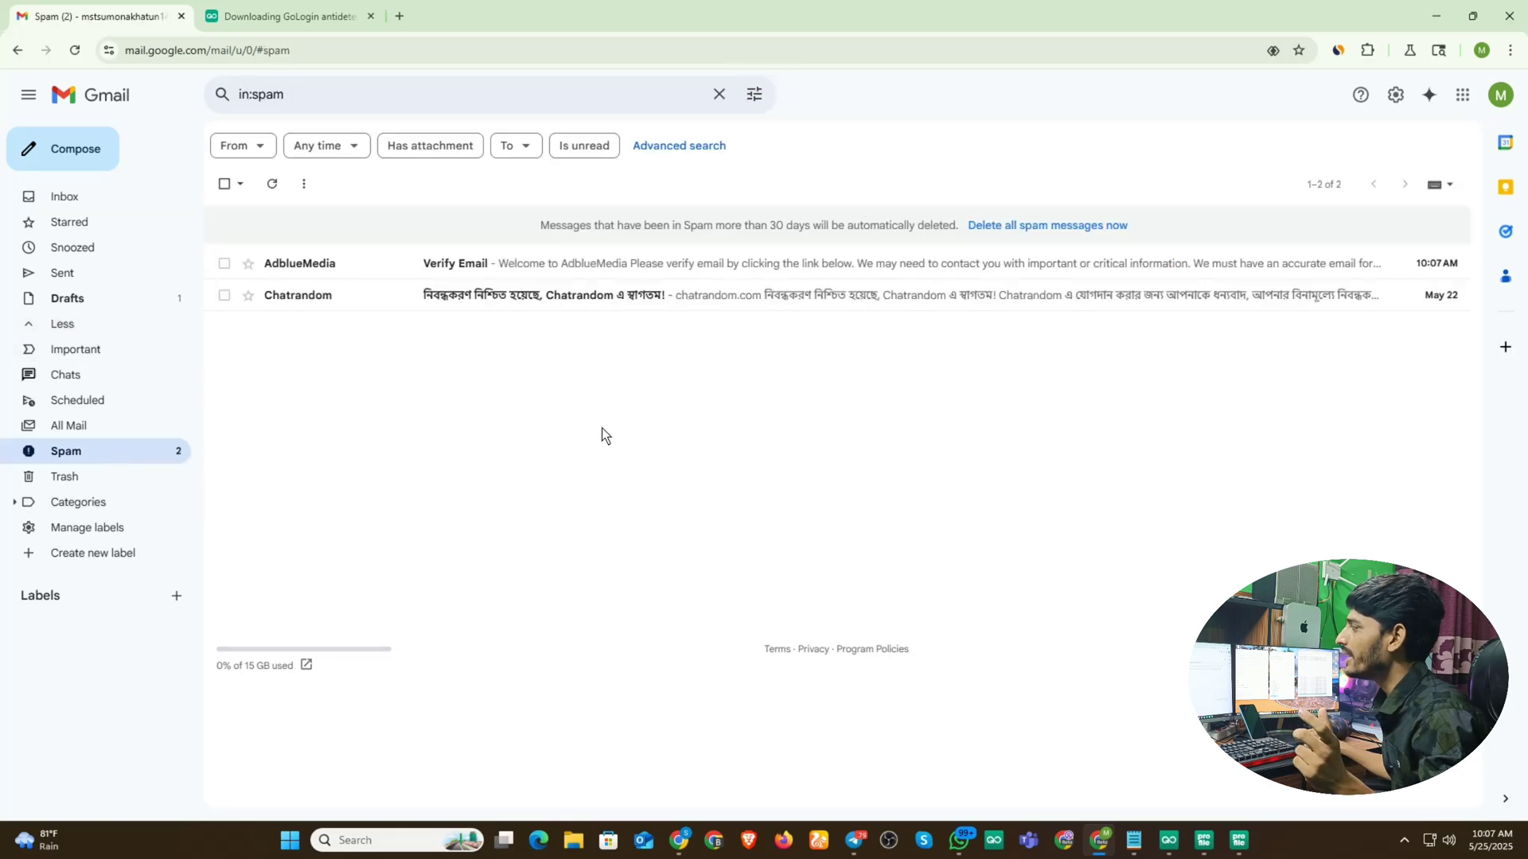
click(494, 264)
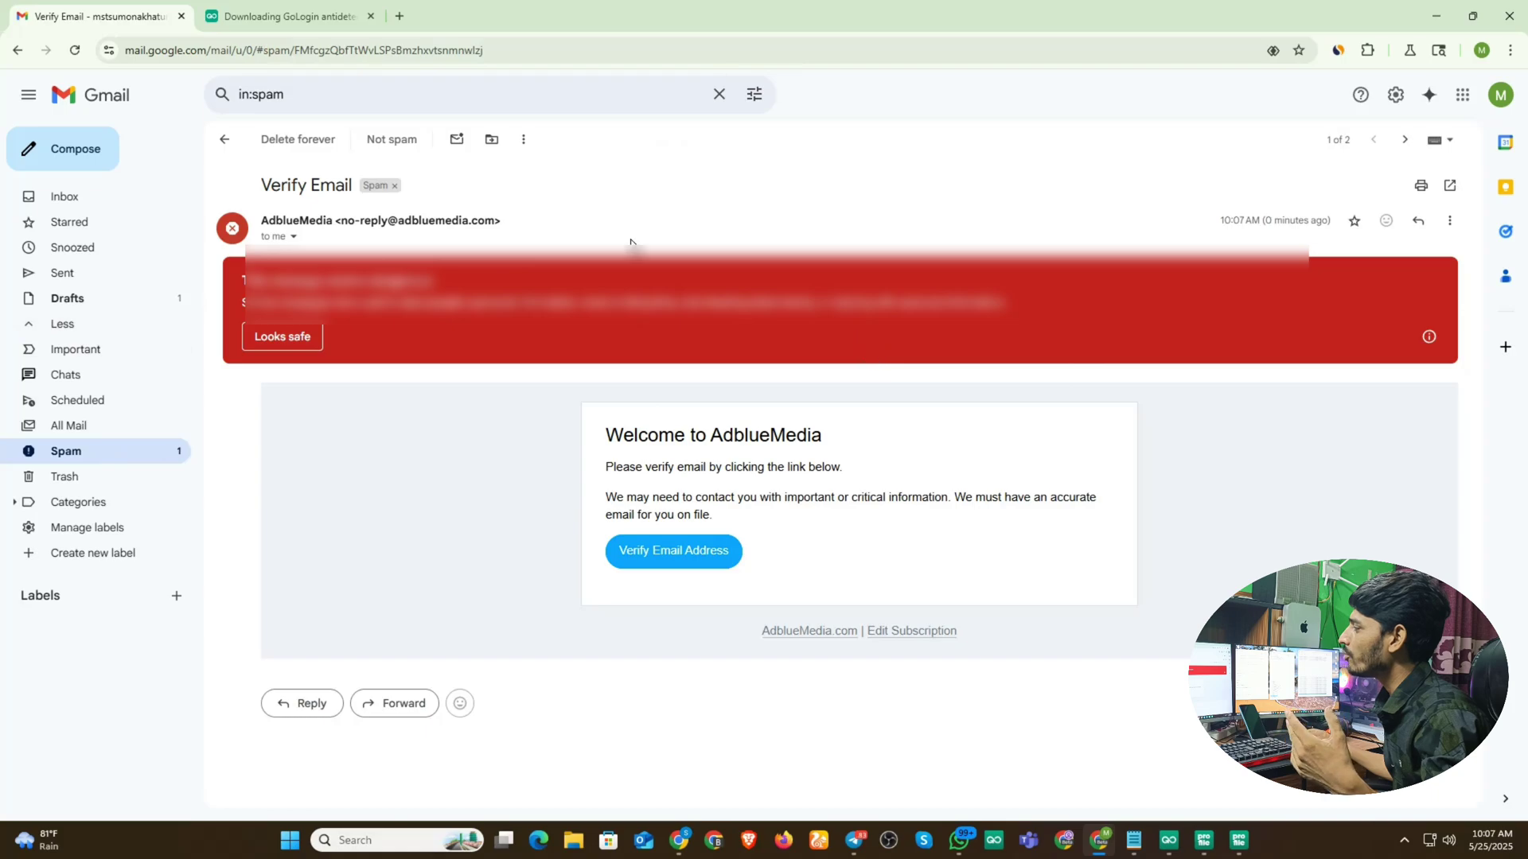
click(288, 337)
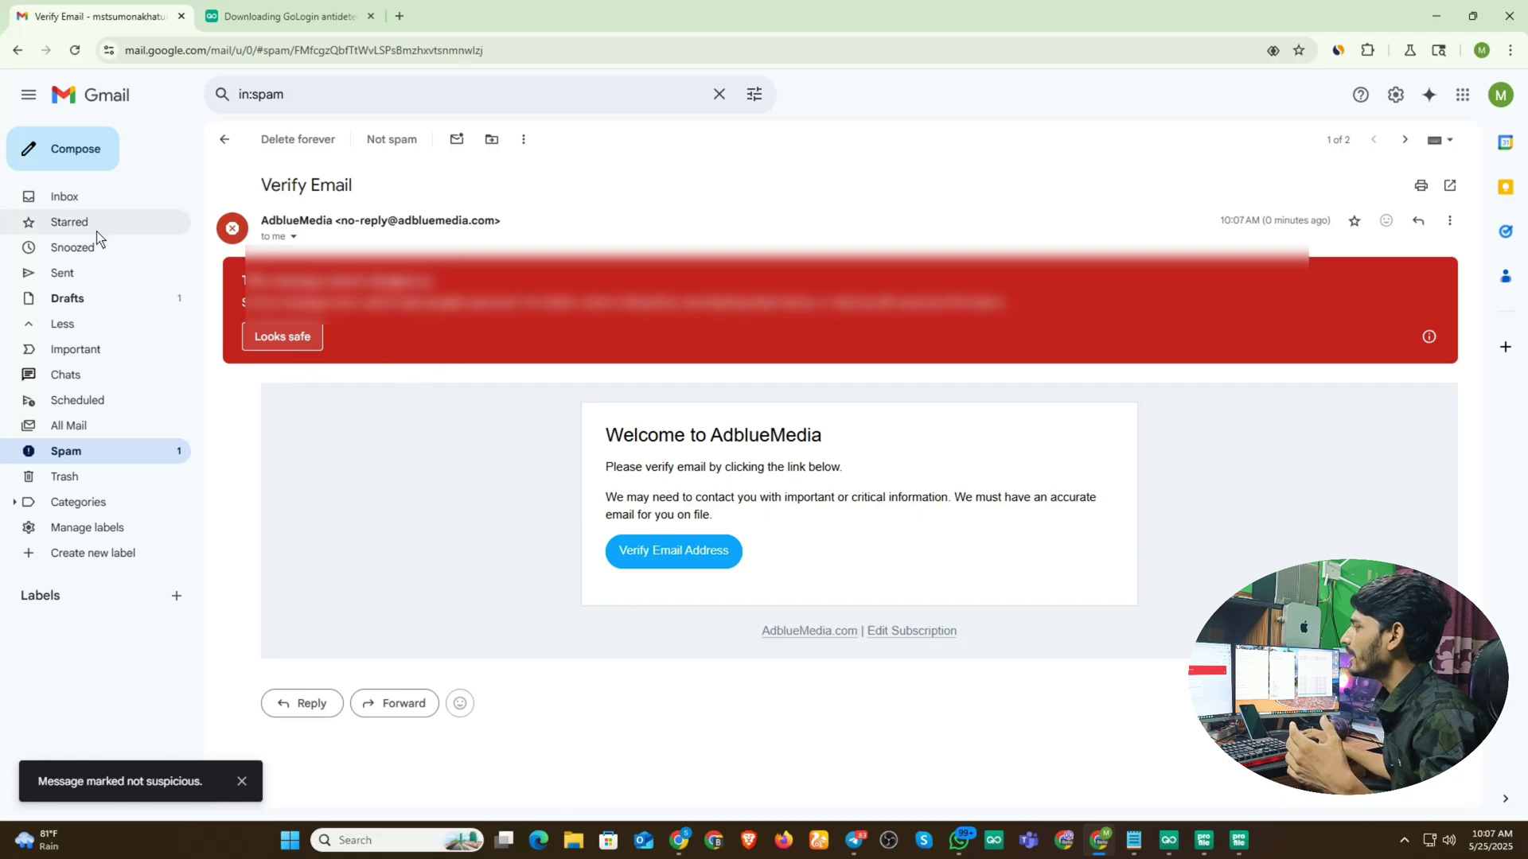
- Copy the Verify Email Address link from the inbox message and return to profile 3's browser
click(70, 204)
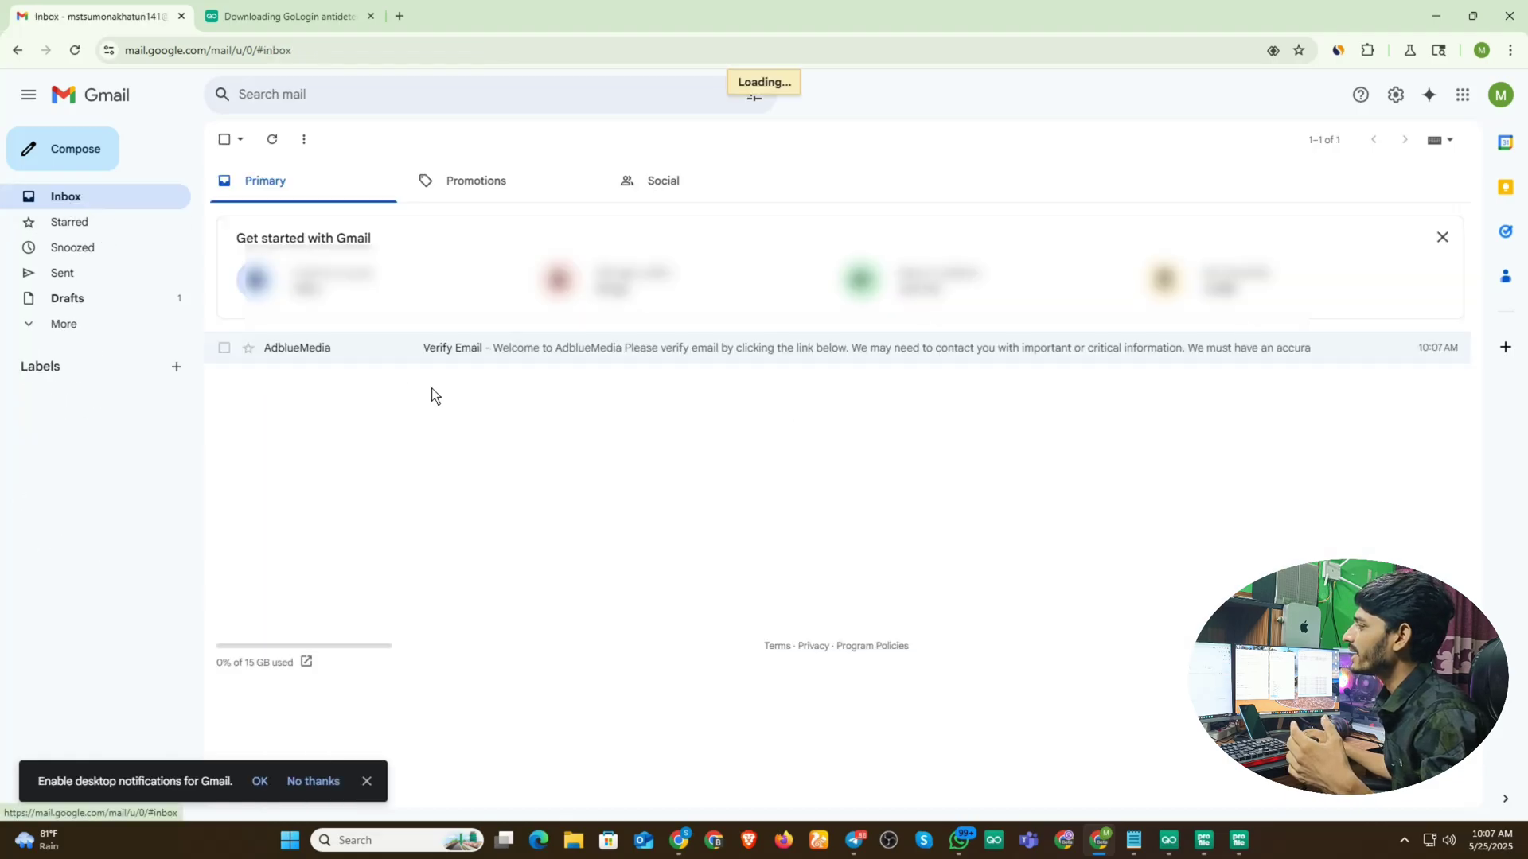
click(579, 348)
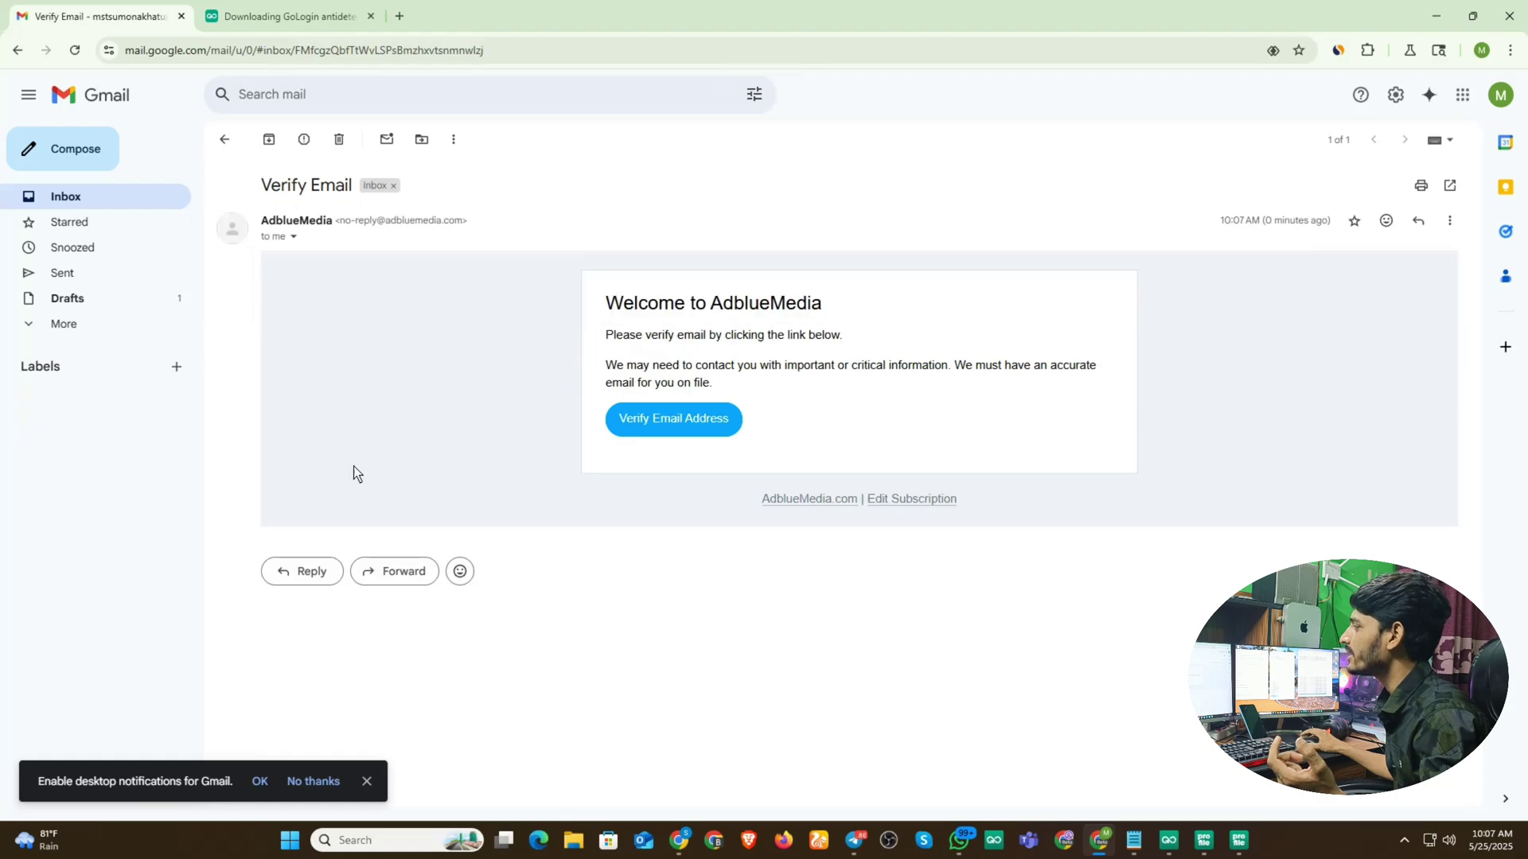
right_click(676, 423)
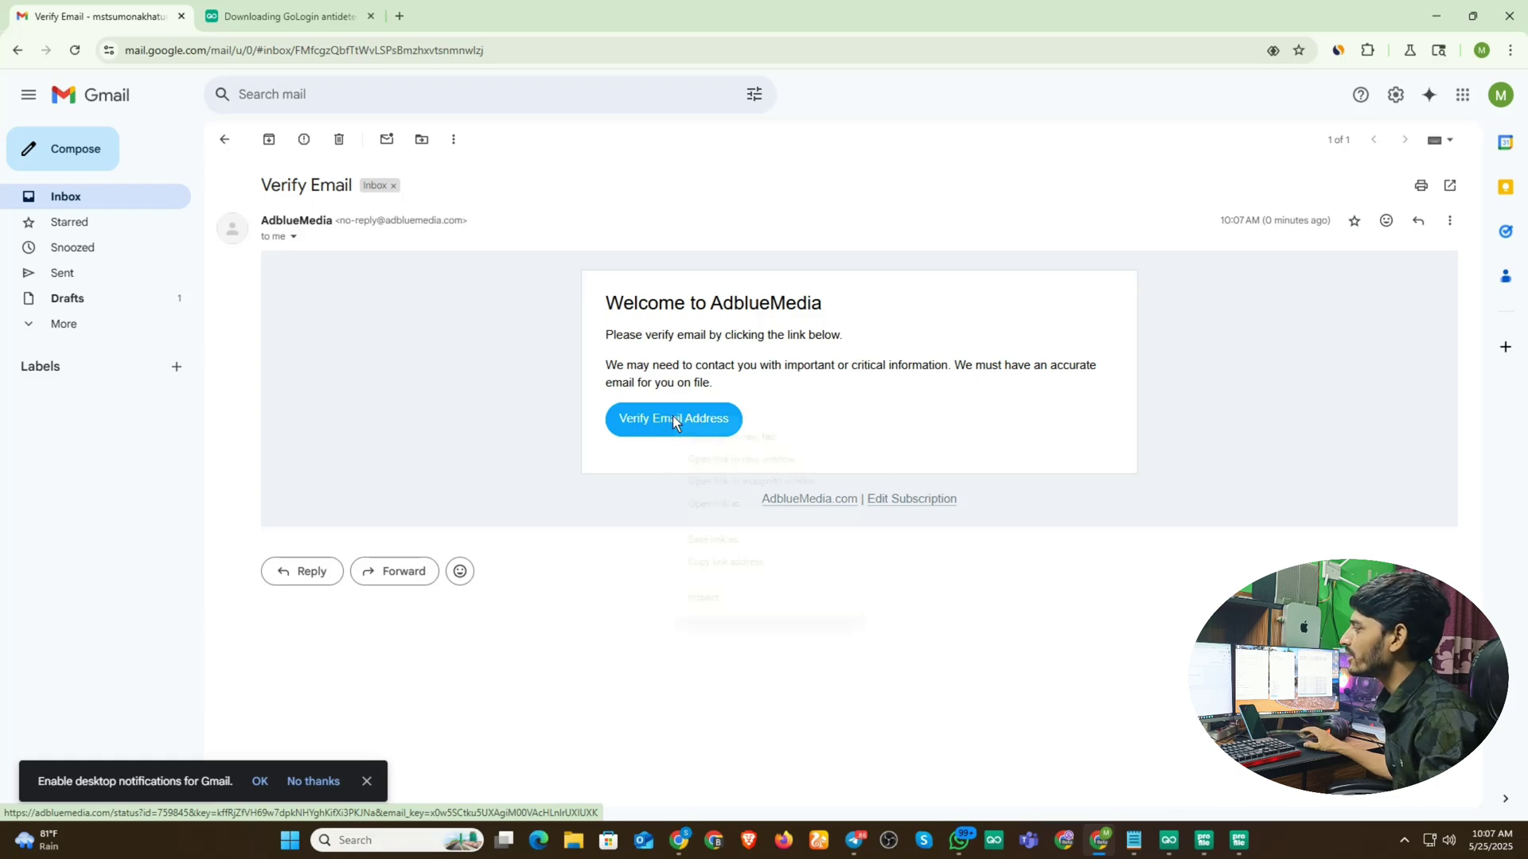
click(737, 562)
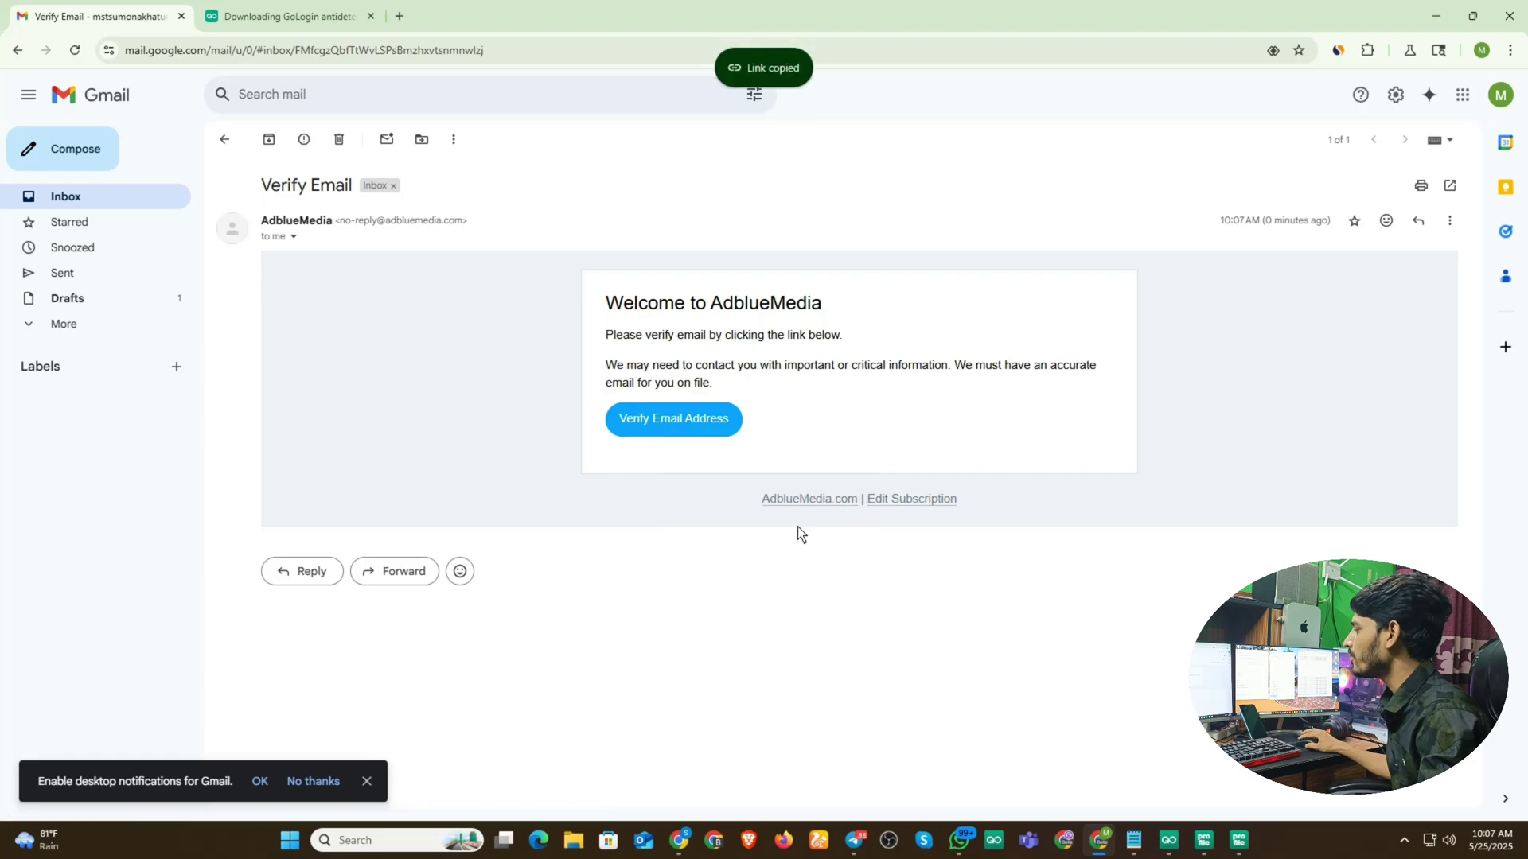
click(1246, 850)
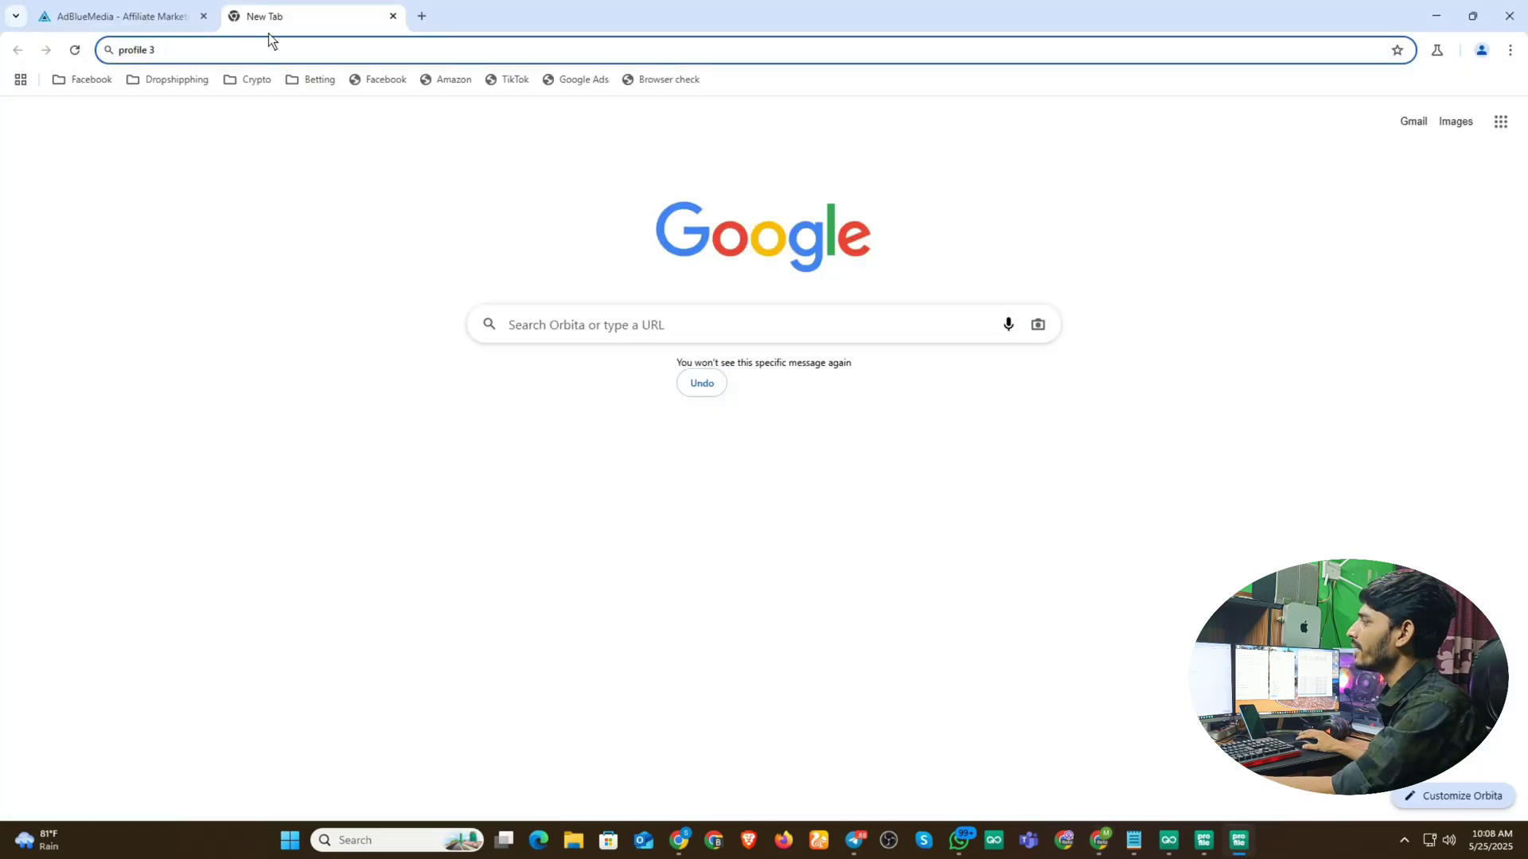
- Load the pasted AdBlueMedia verification link in profile 3 to reach the Application Status page
click(210, 51)
key(ctrl+v)
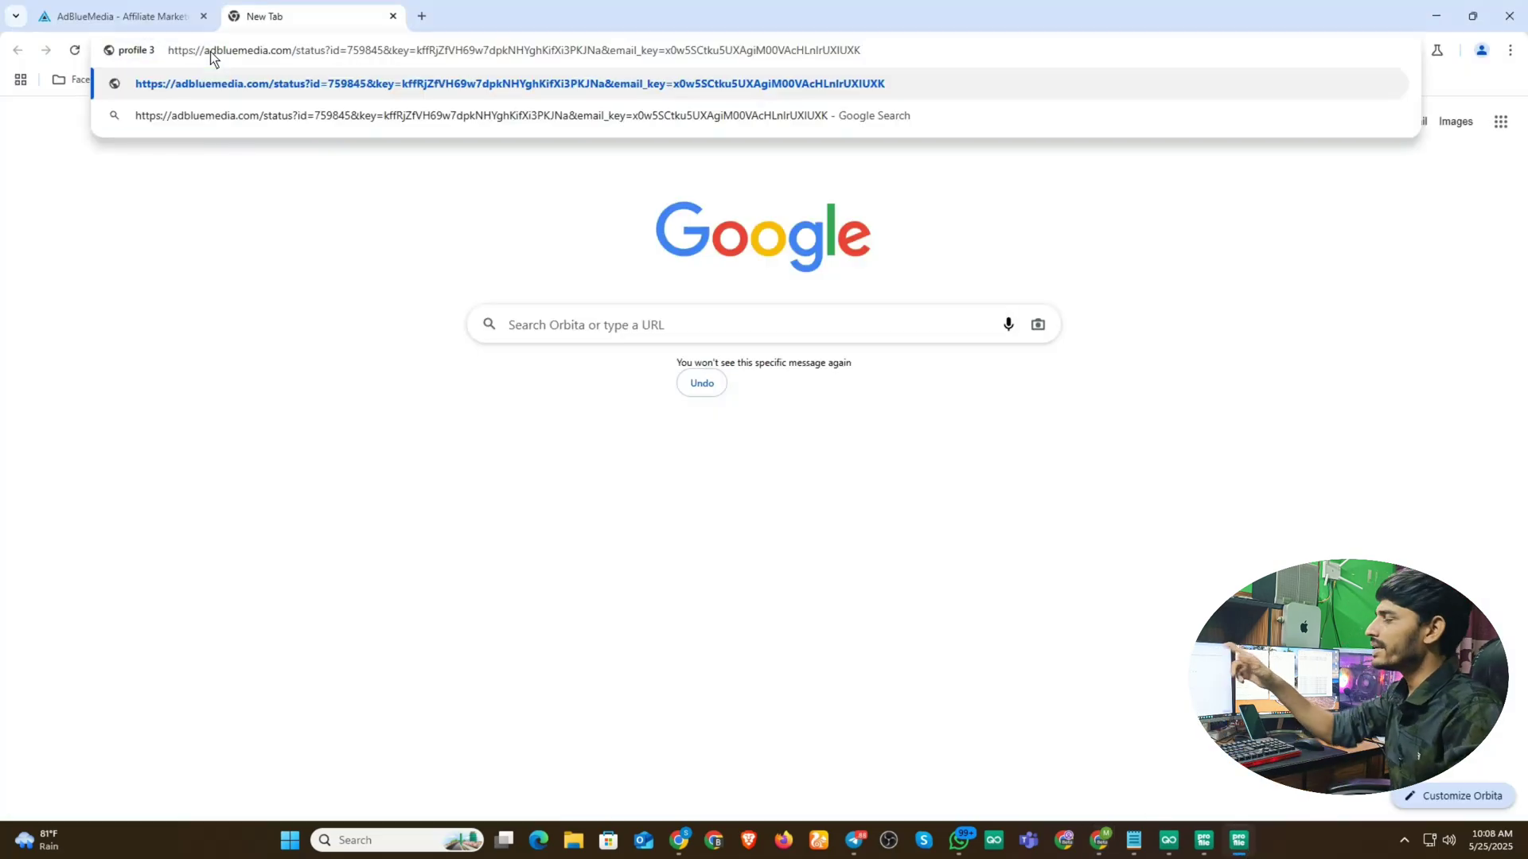
key(Return)
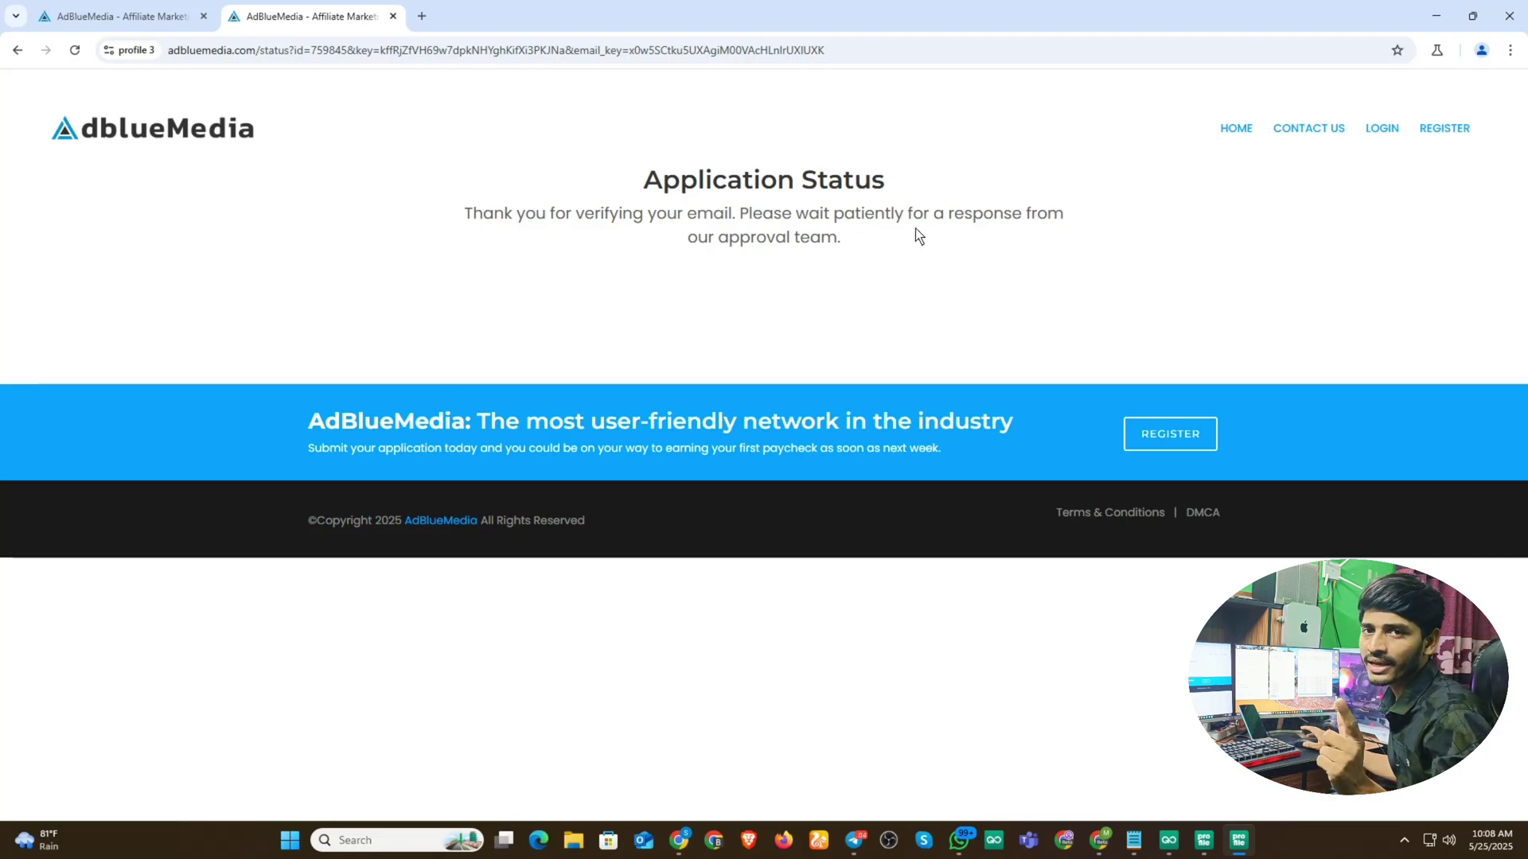
click(679, 843)
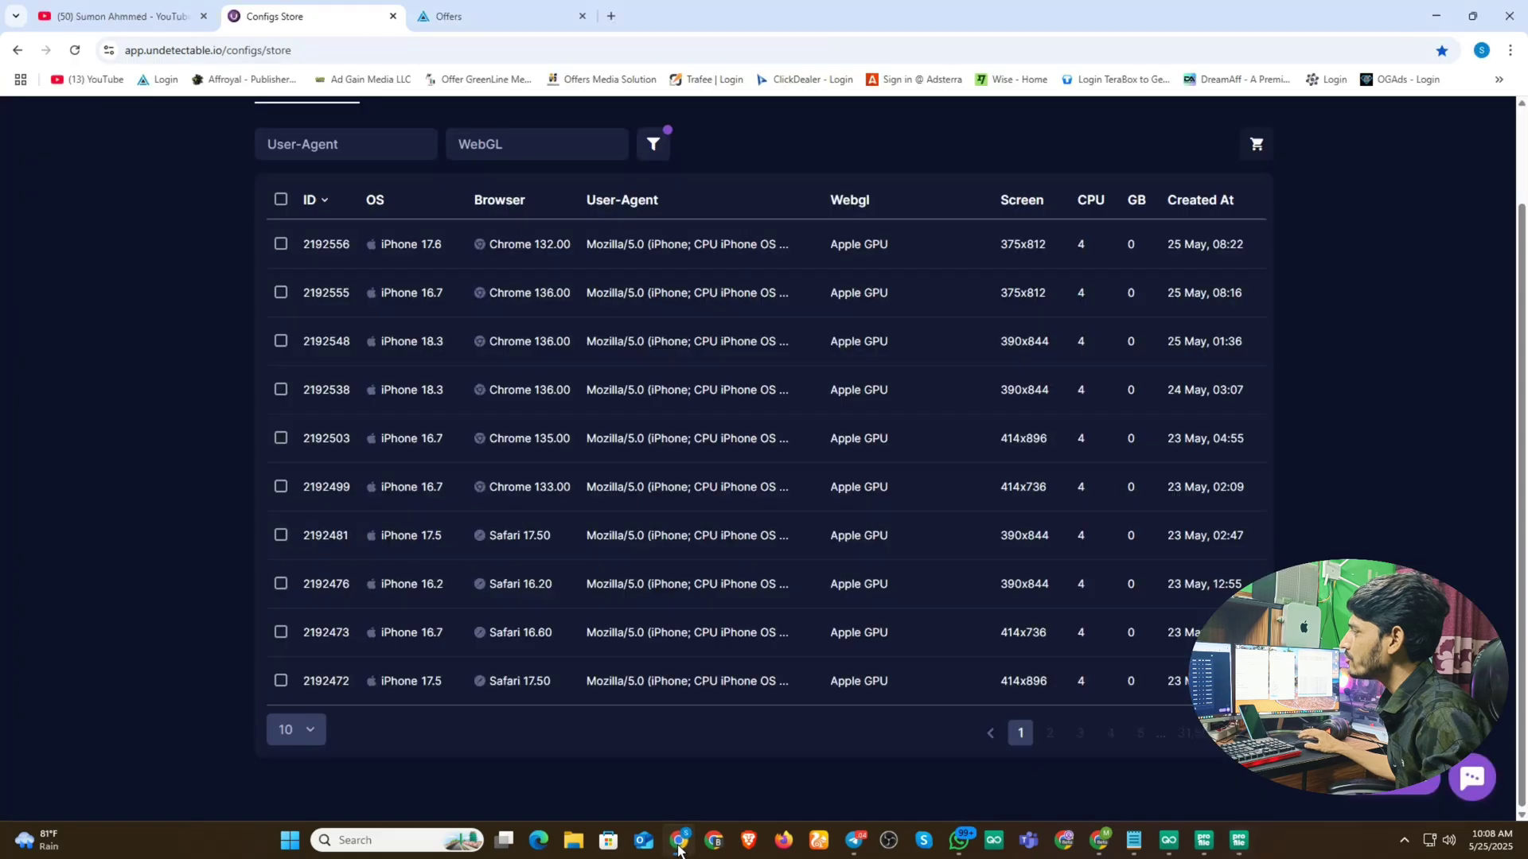
scroll(629, 434, up, 2)
scroll(1040, 648, down, 2)
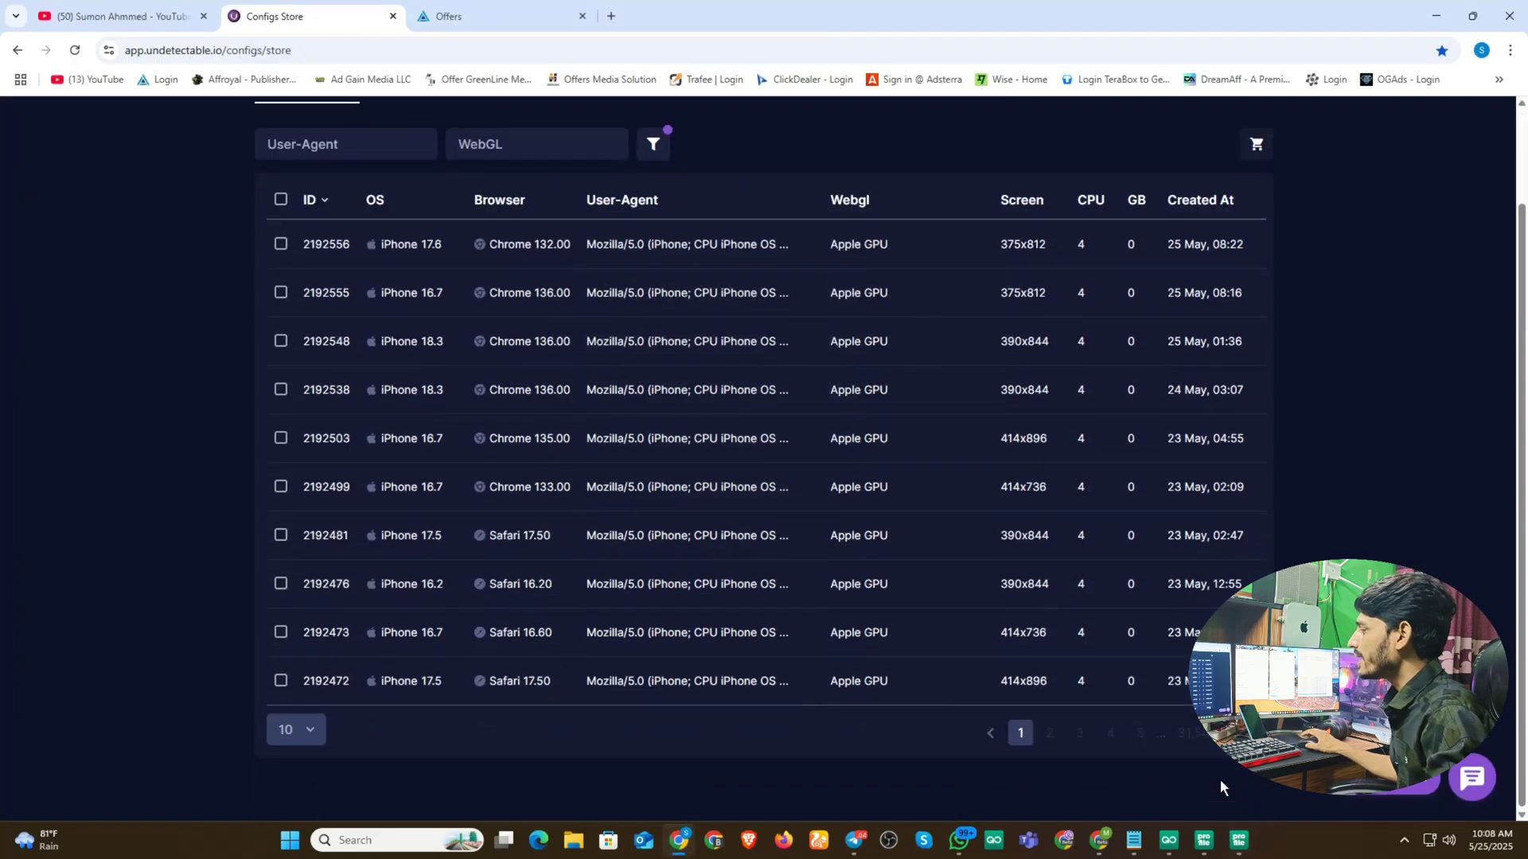
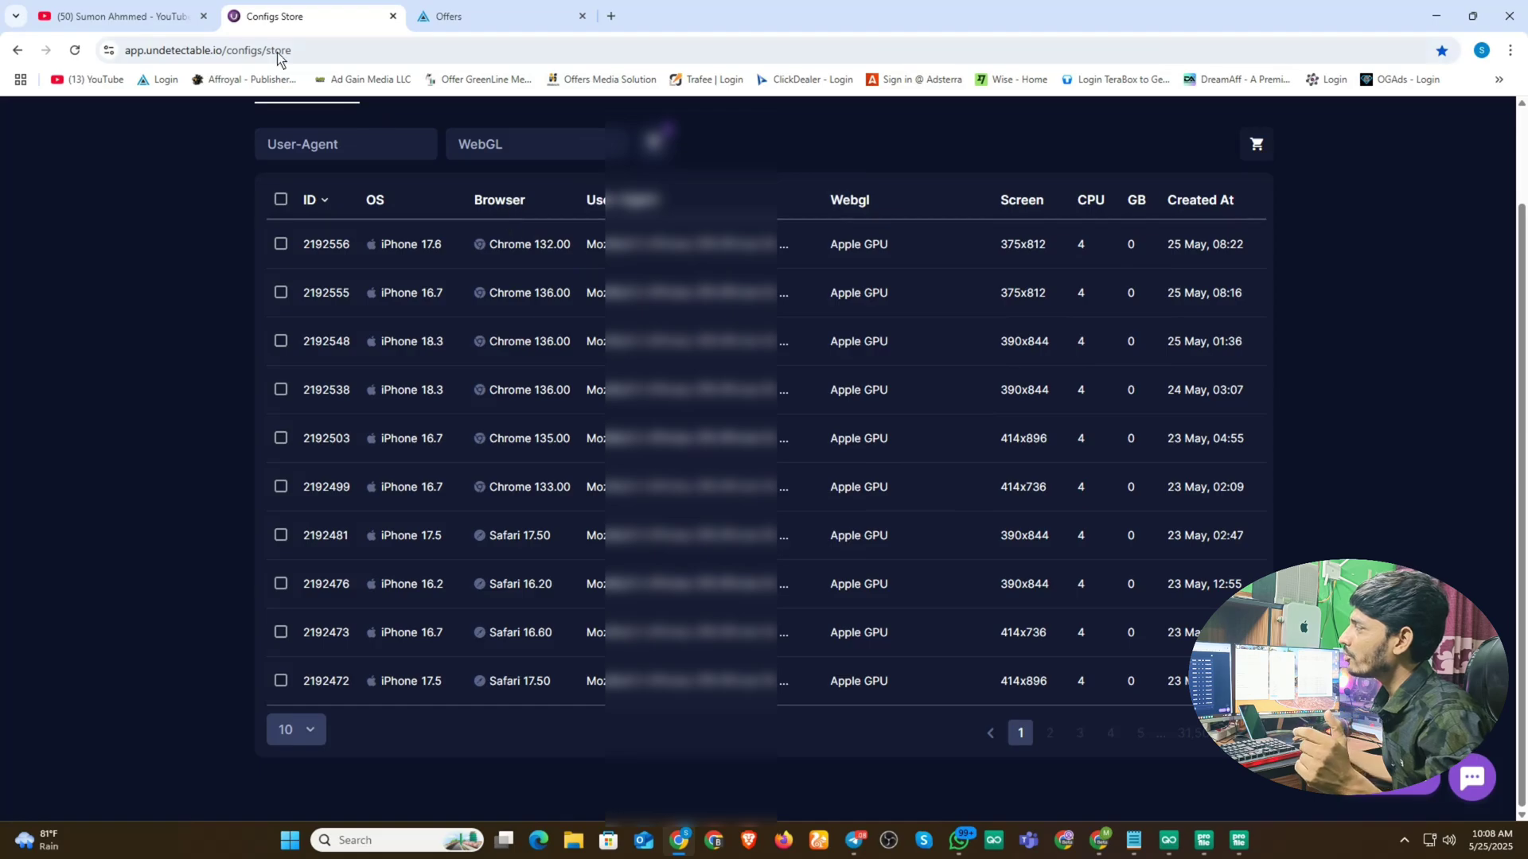
- Copy the word 'undetectable' from the Configs Store page's web address
click(174, 54)
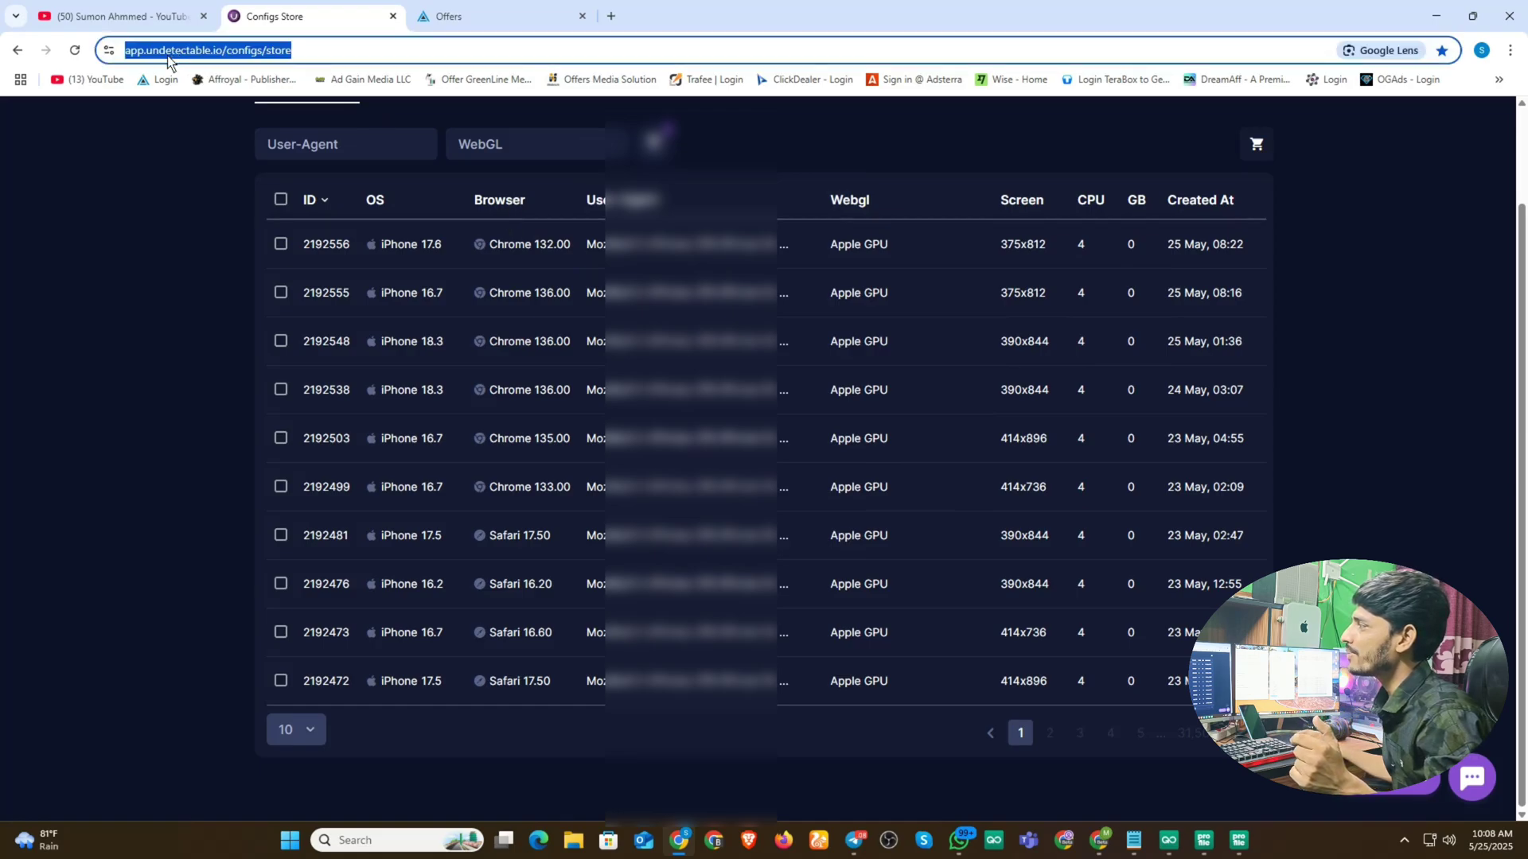
click(175, 54)
drag(186, 54, 247, 56)
right_click(231, 59)
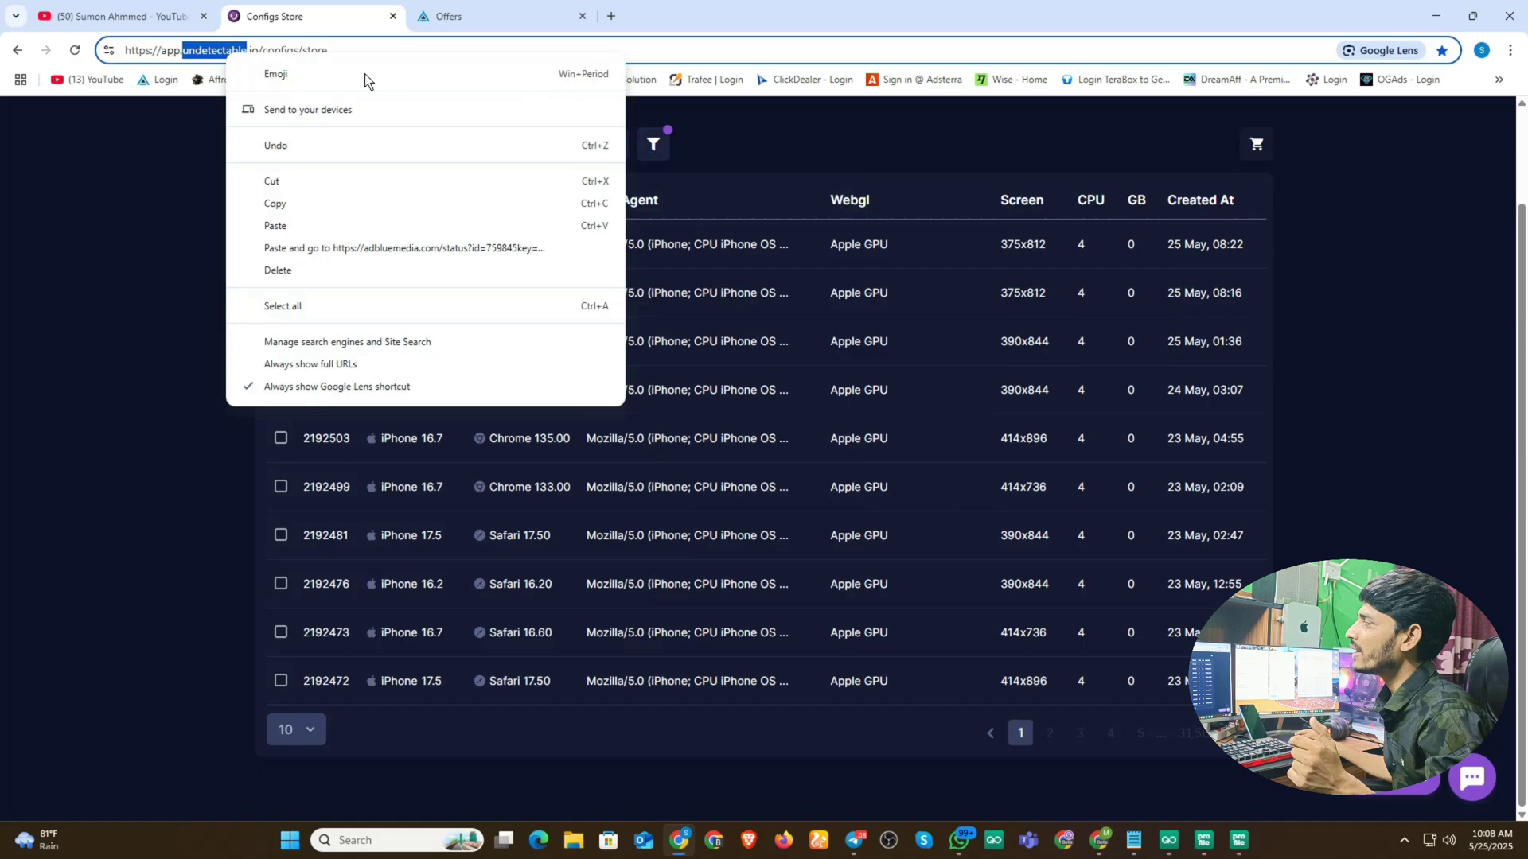
click(275, 204)
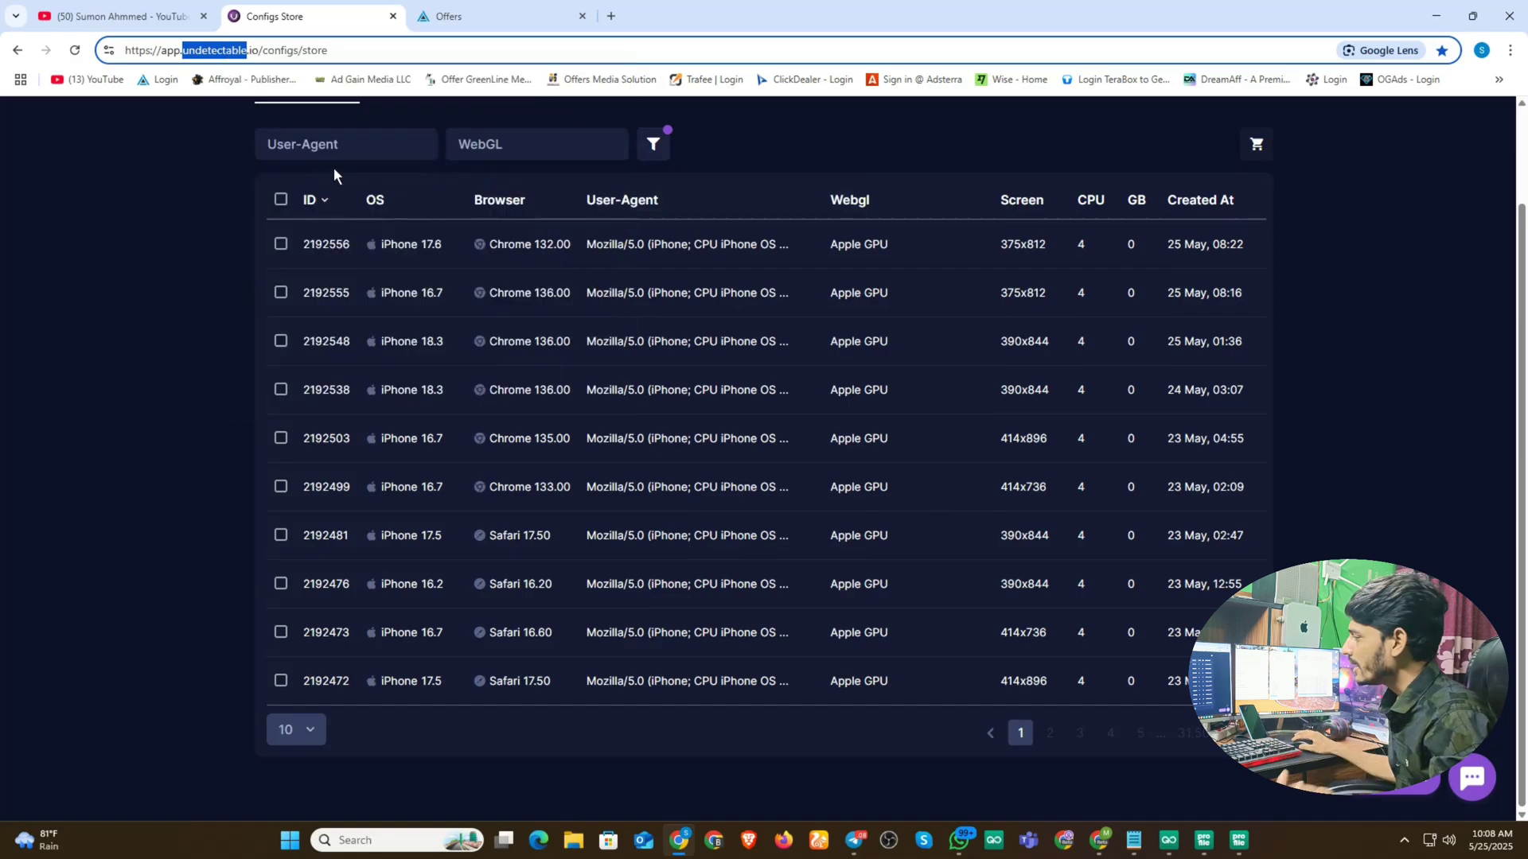
click(784, 841)
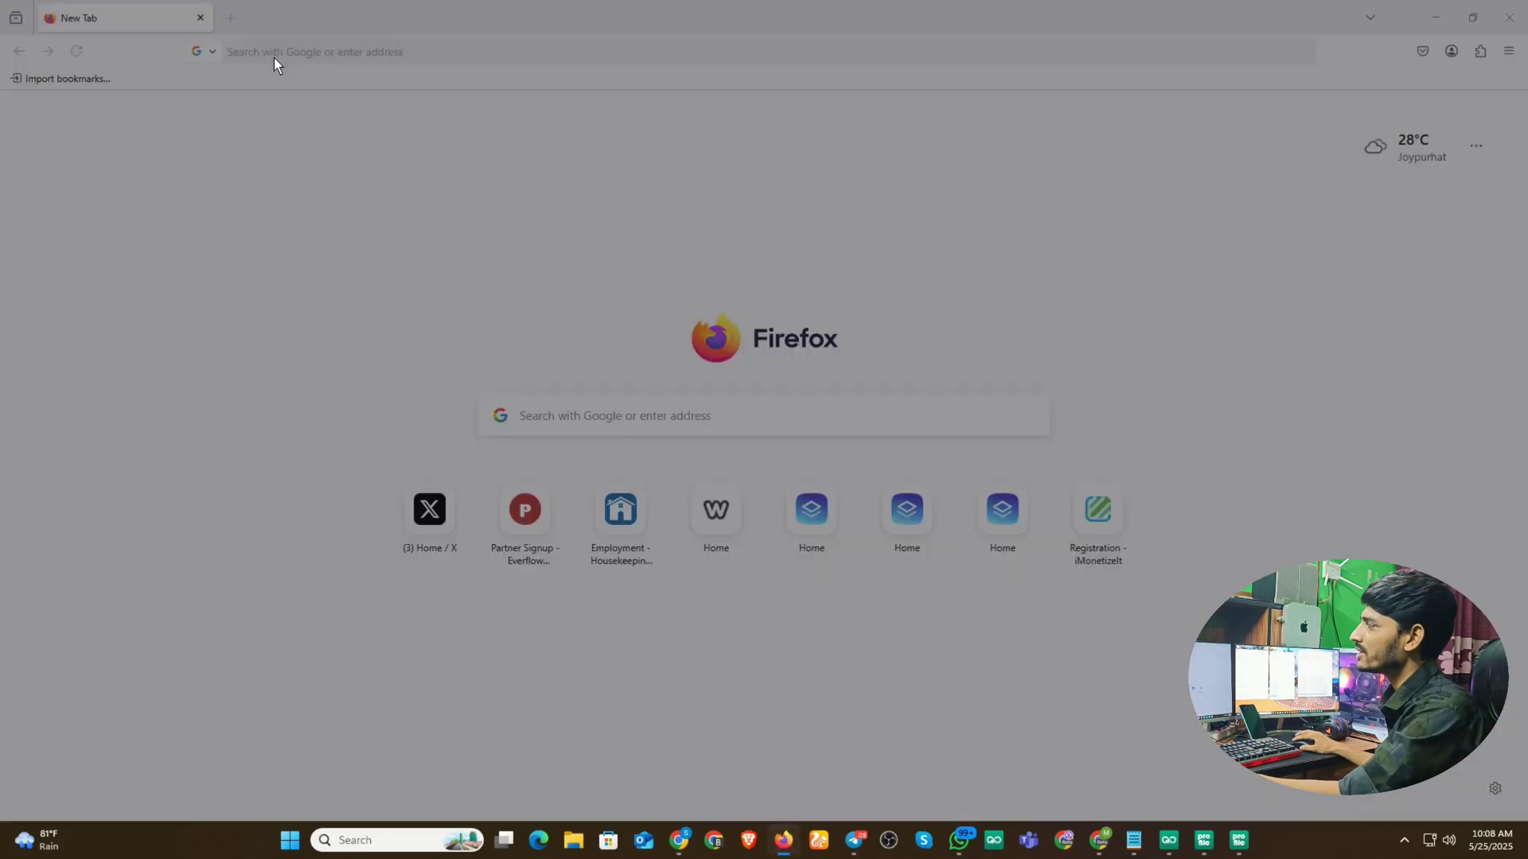
- Google 'undetectable' in Firefox and open the official undetectable.io homepage
click(881, 199)
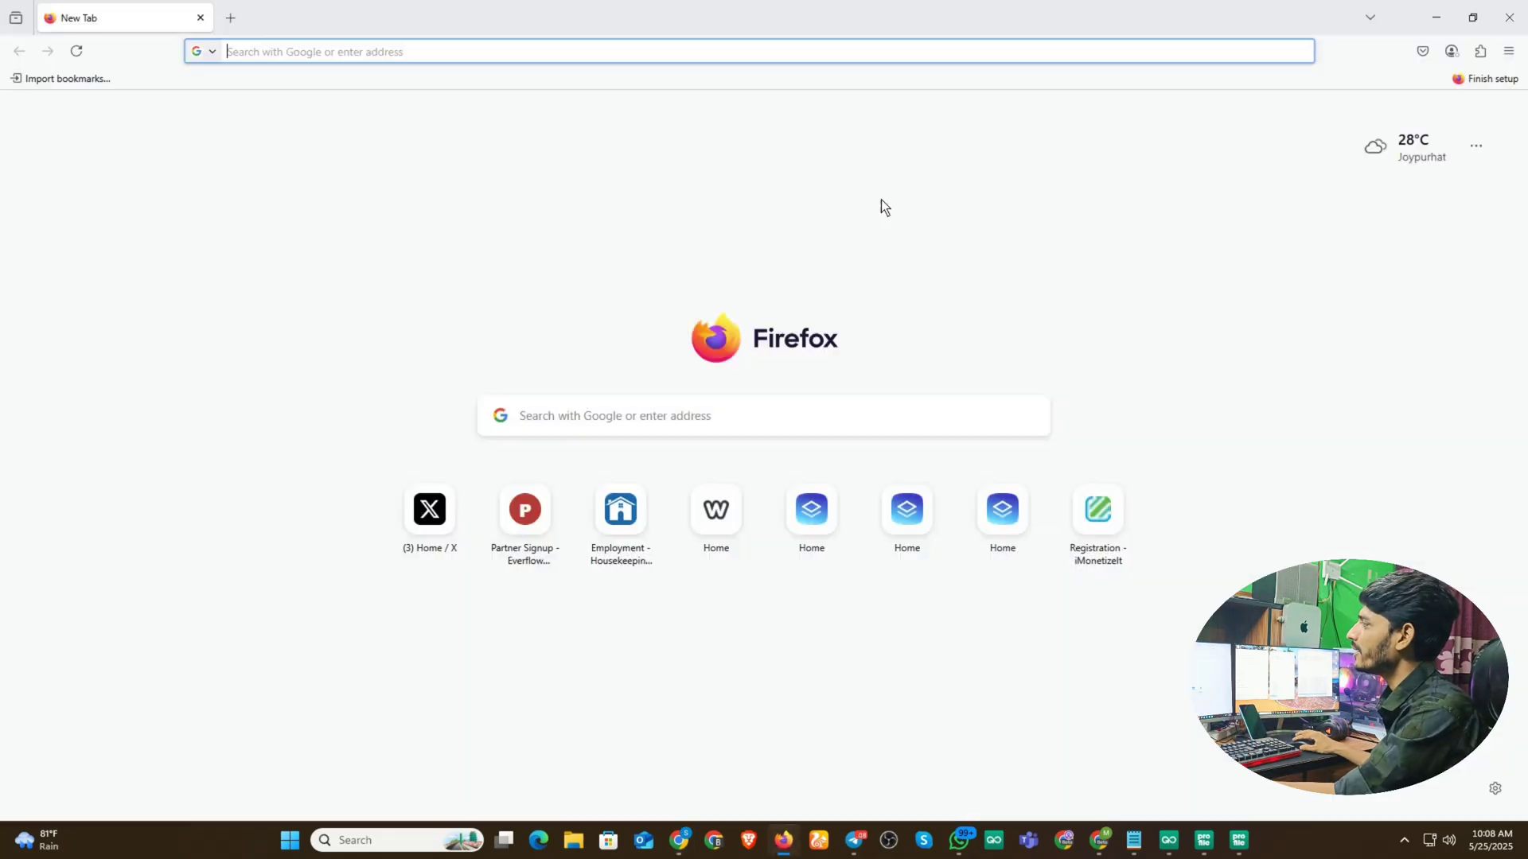
click(265, 51)
key(ctrl+v)
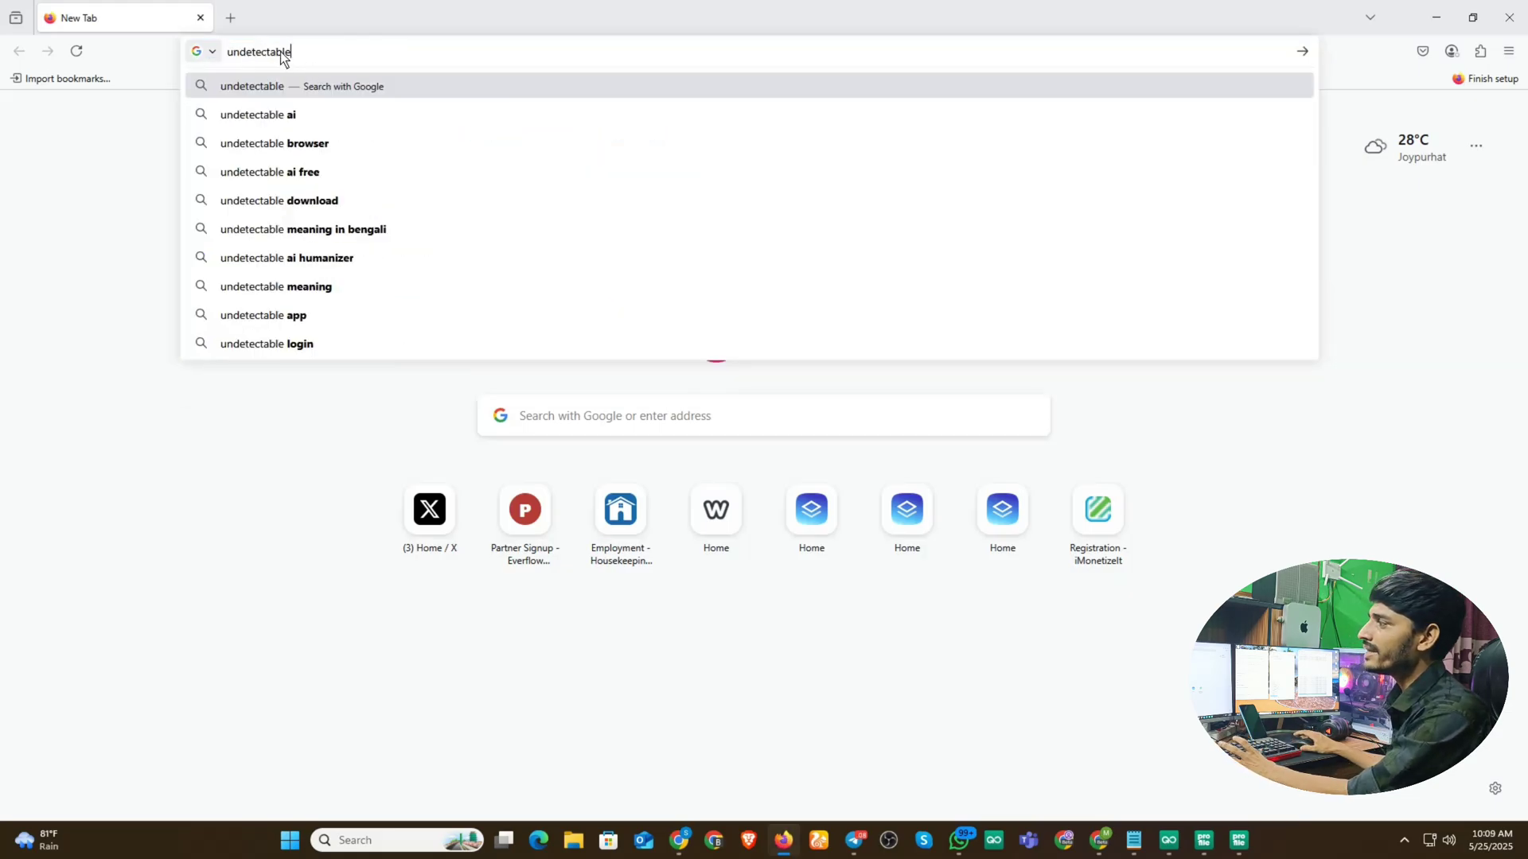
key(Return)
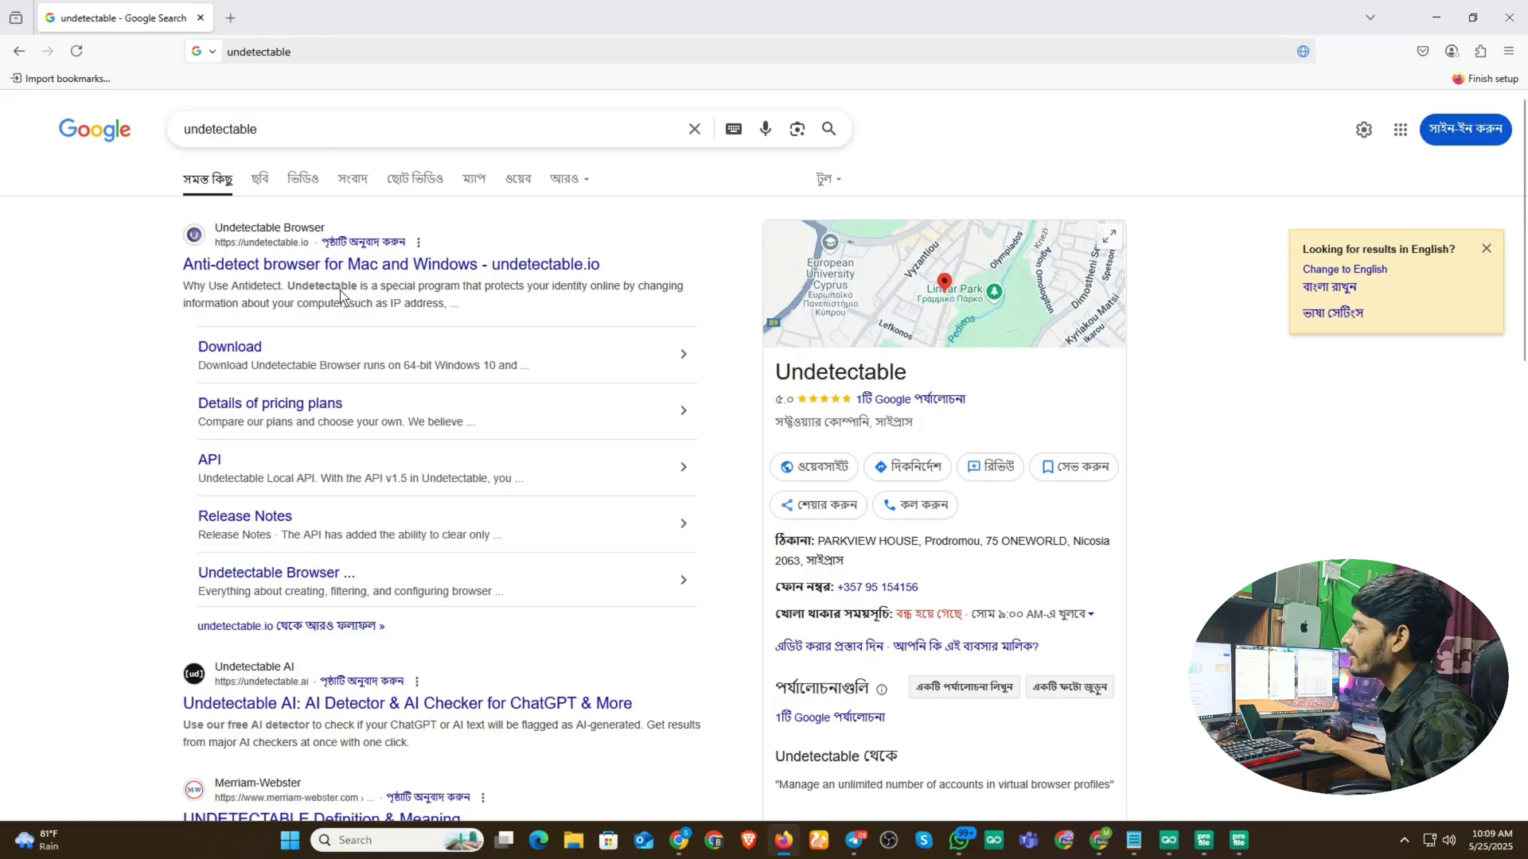
click(294, 265)
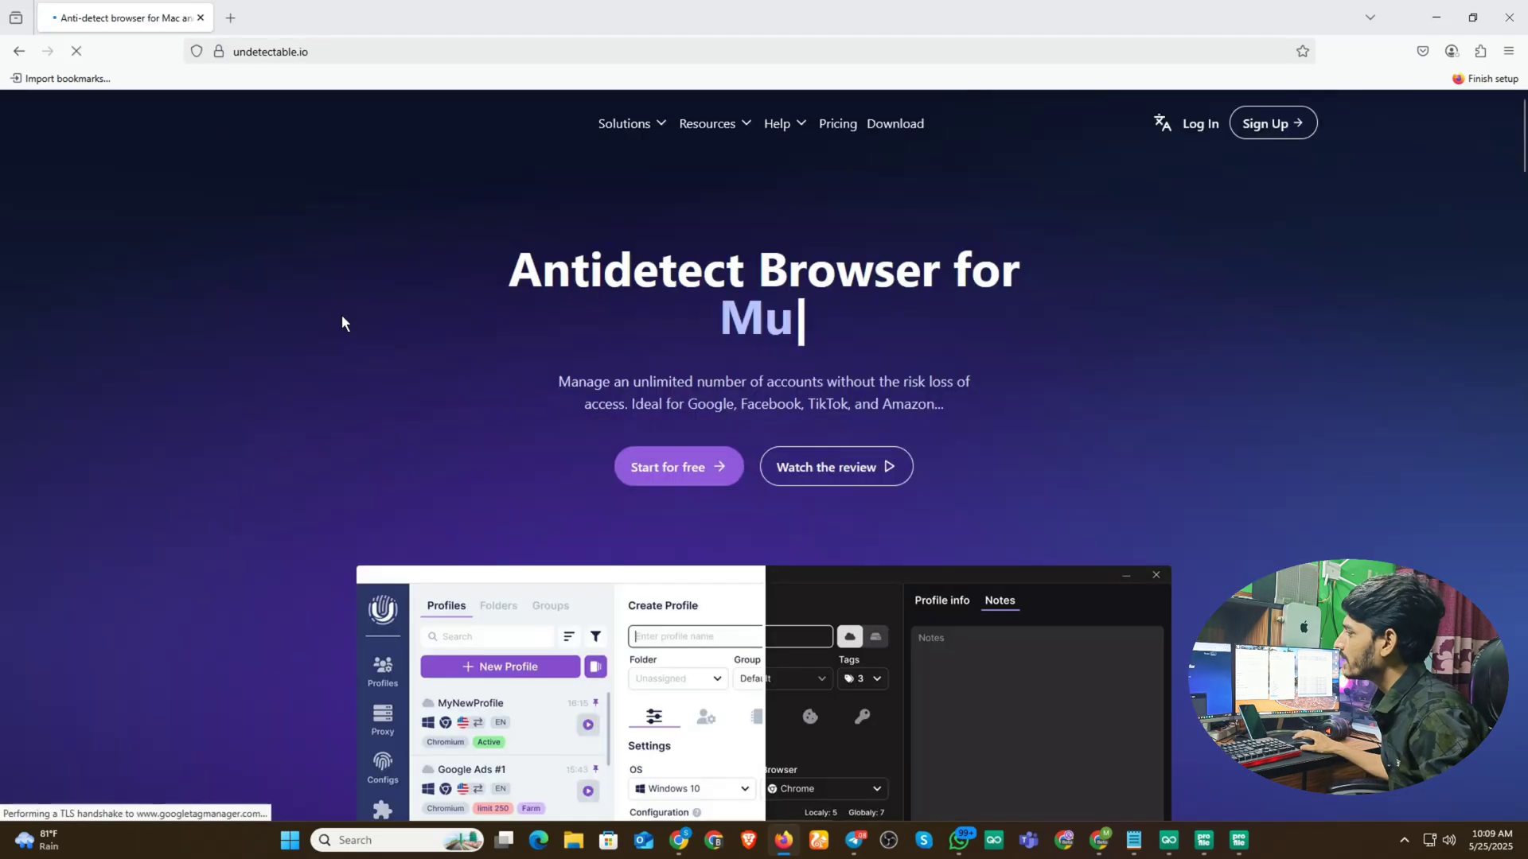
- Open Undetectable's Create an Account form and keep Telegram as the contact messenger
click(1277, 125)
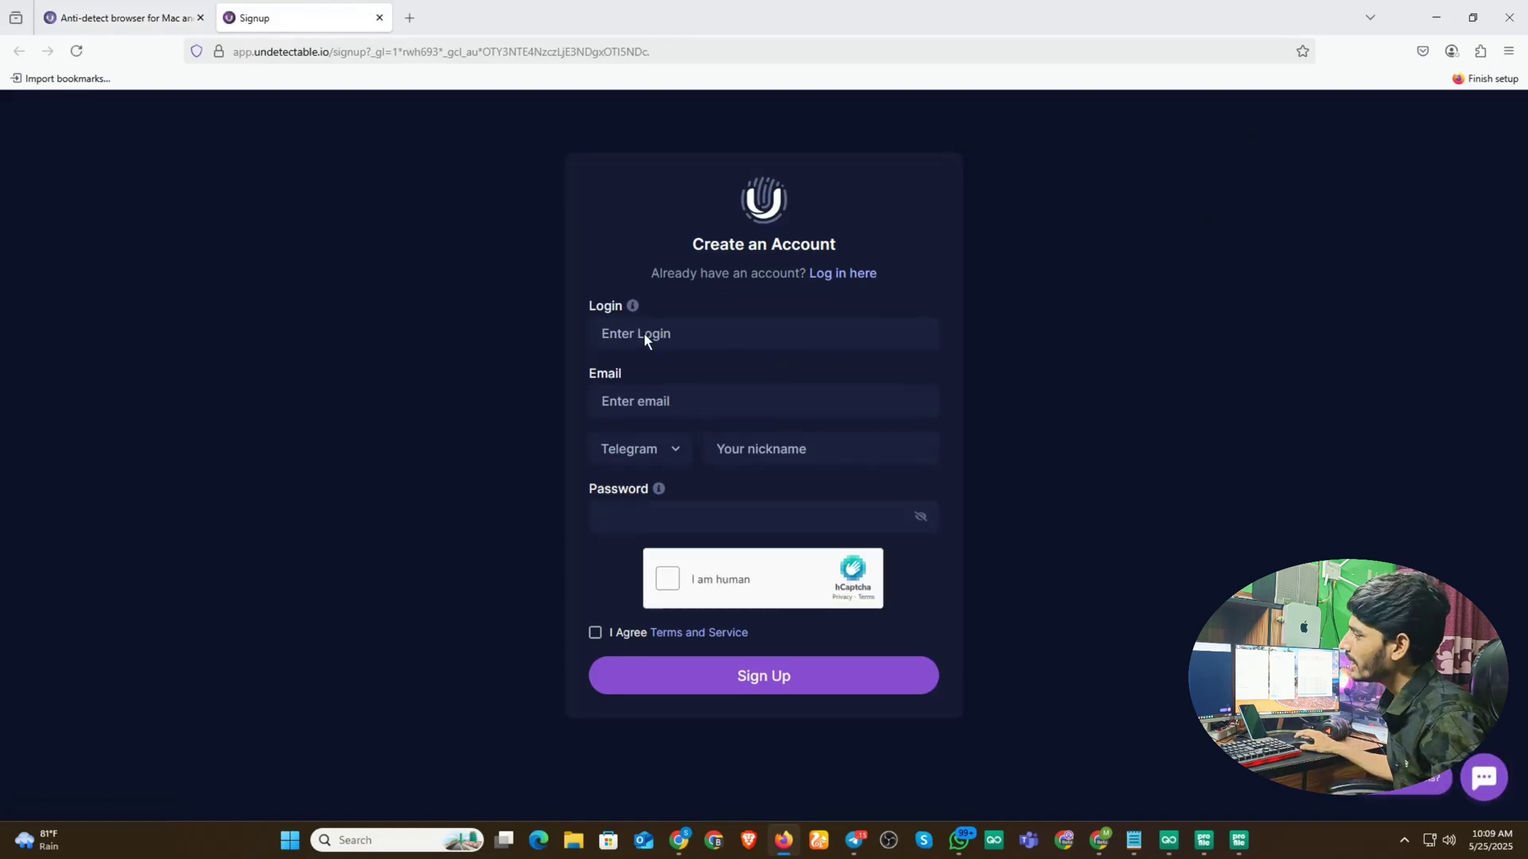
click(679, 438)
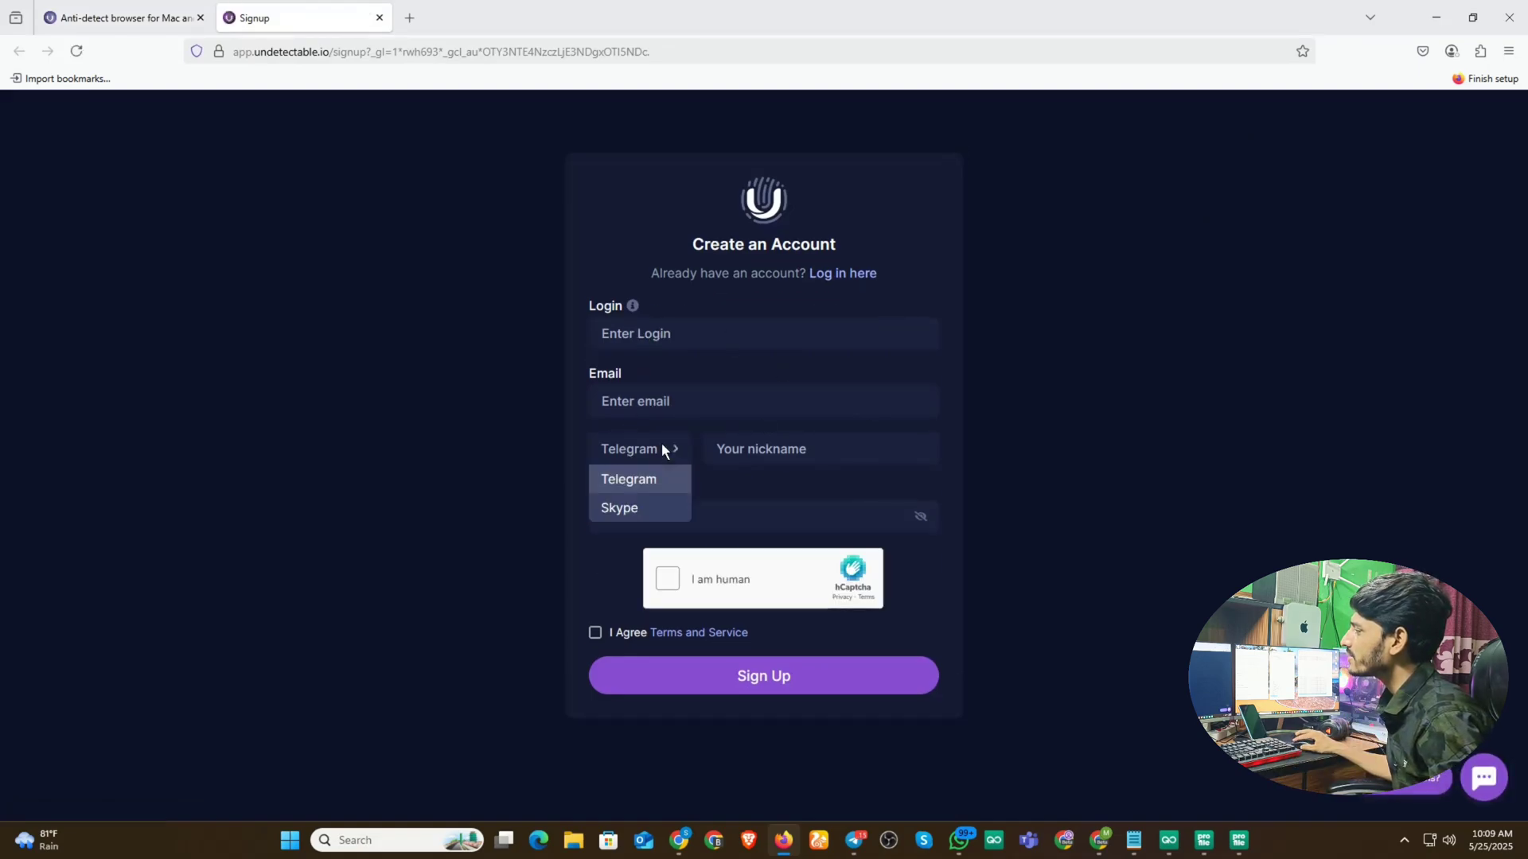
click(629, 479)
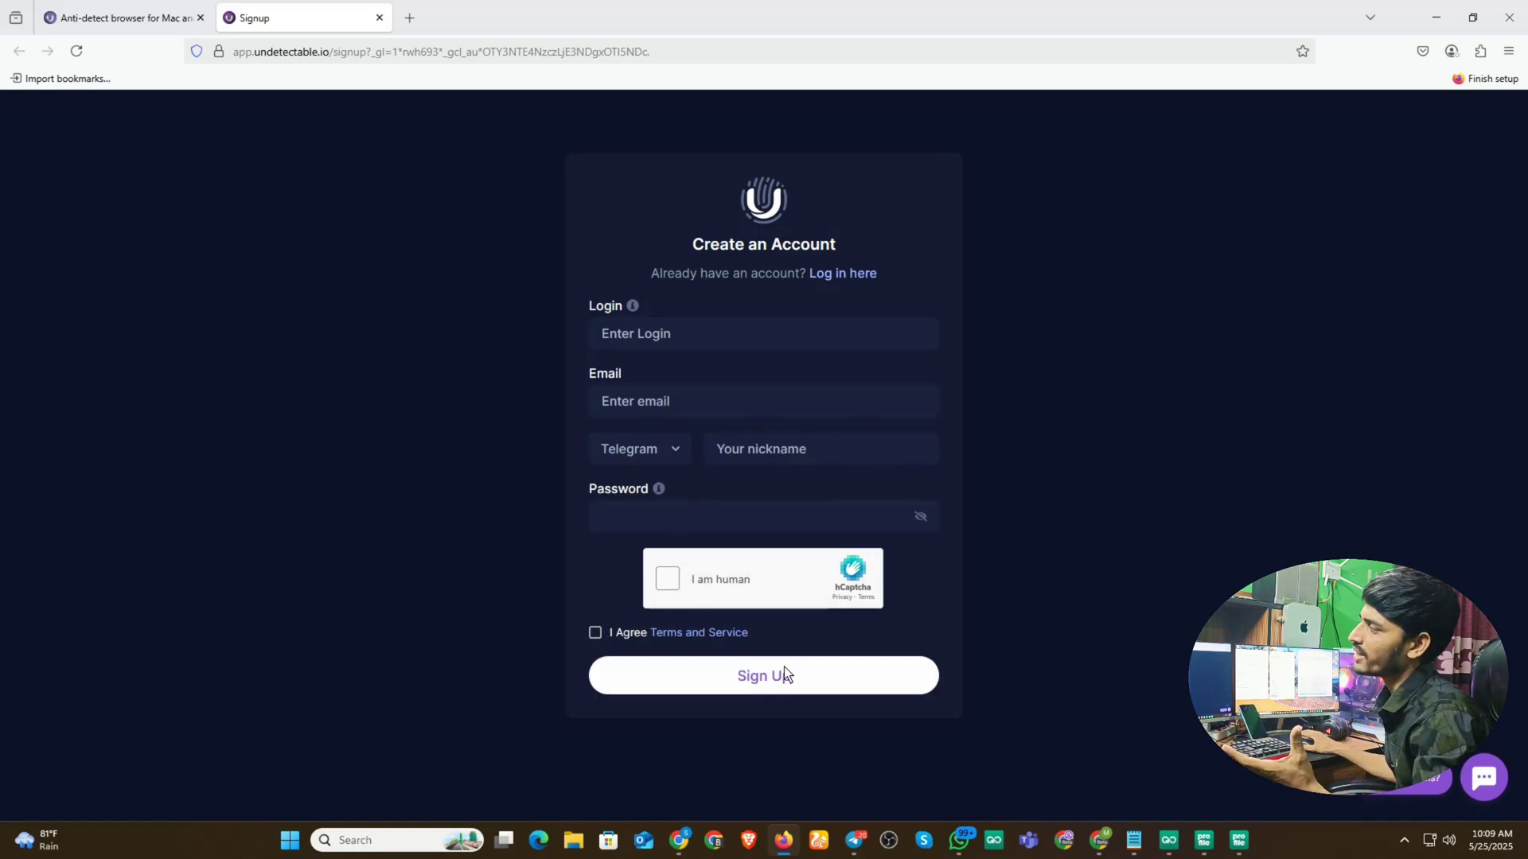
- Back in Chrome's Configs Store, sign out of the Undetectable dashboard
click(679, 840)
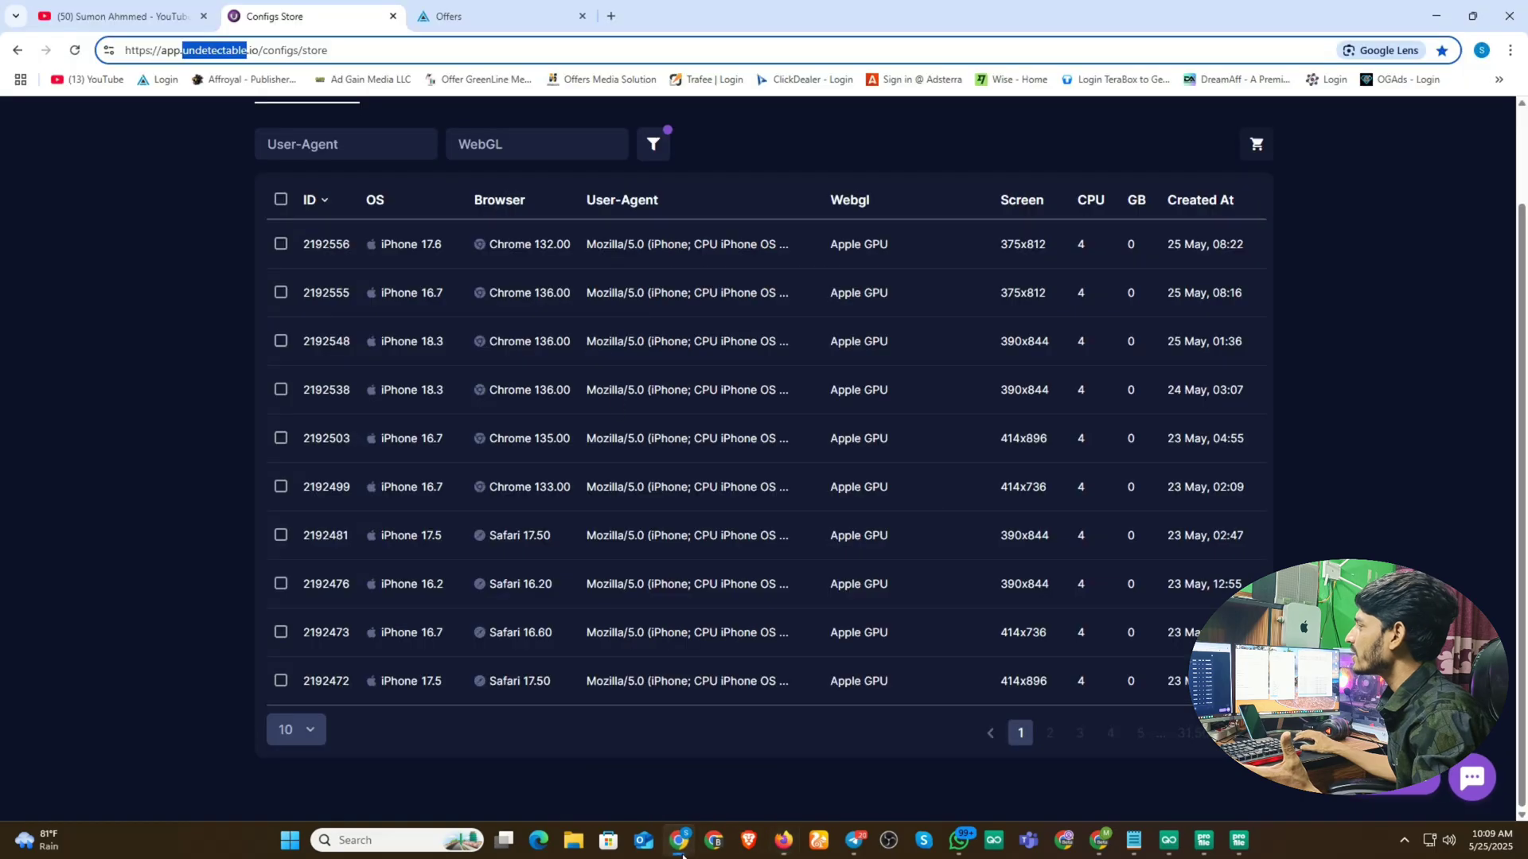
scroll(1241, 159, up, 2)
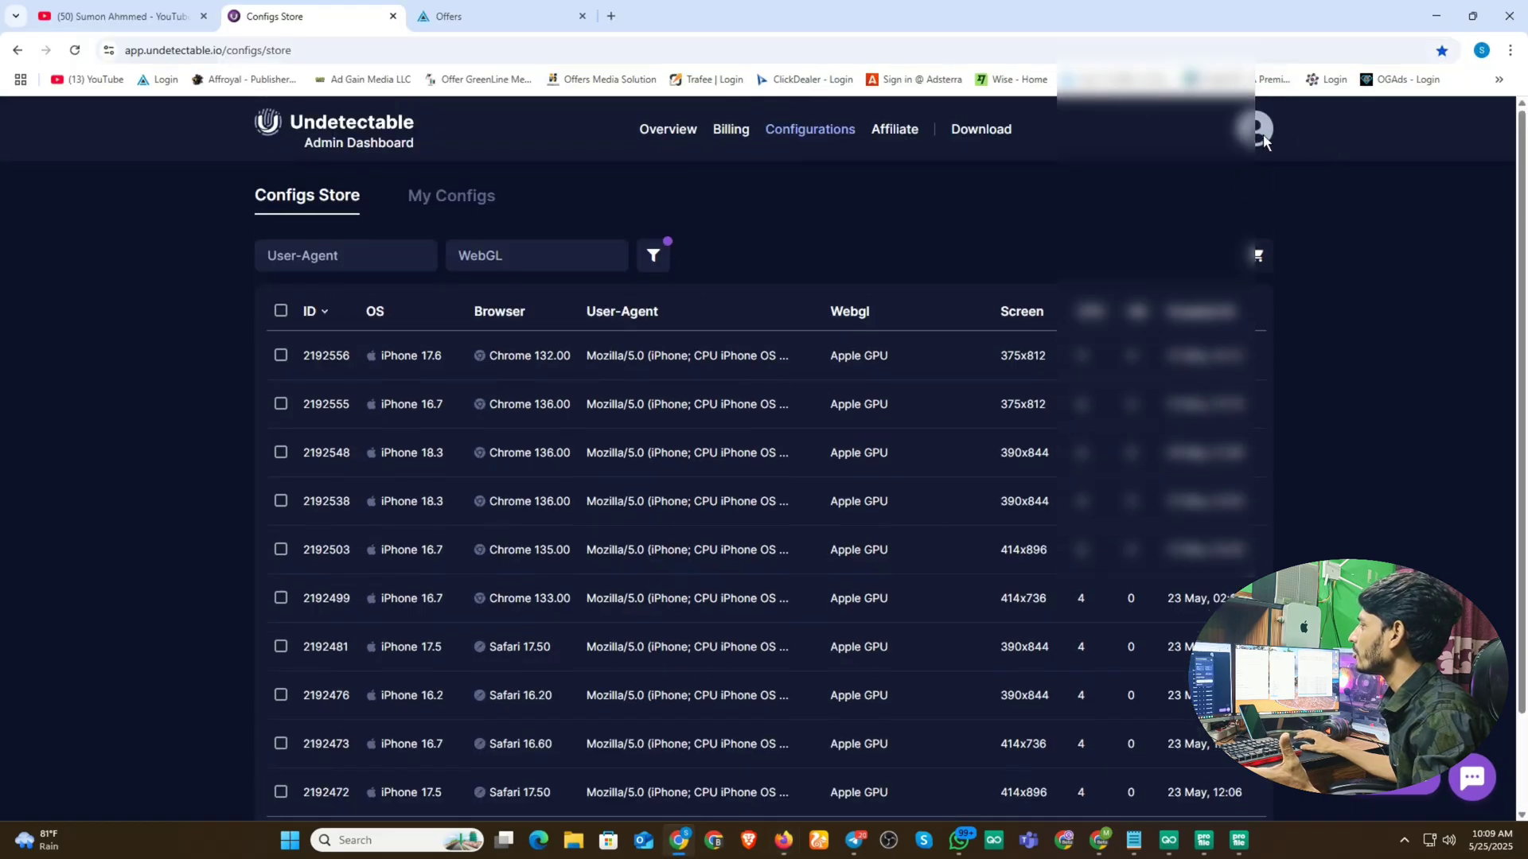
click(1255, 129)
click(1079, 469)
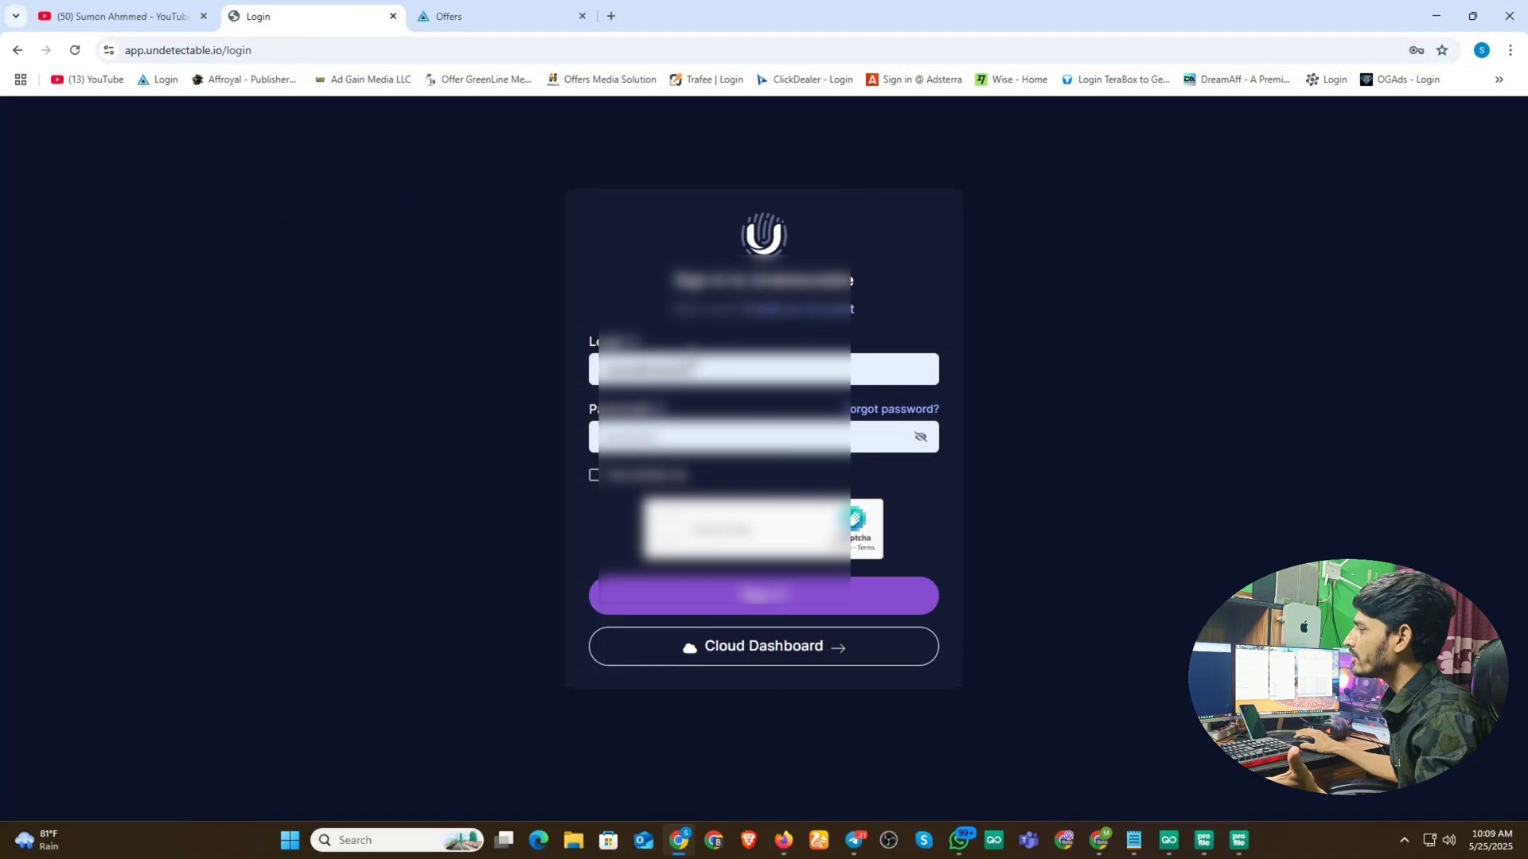
- Sign back in with Remember me ticked, solving the frog hCaptcha
click(594, 475)
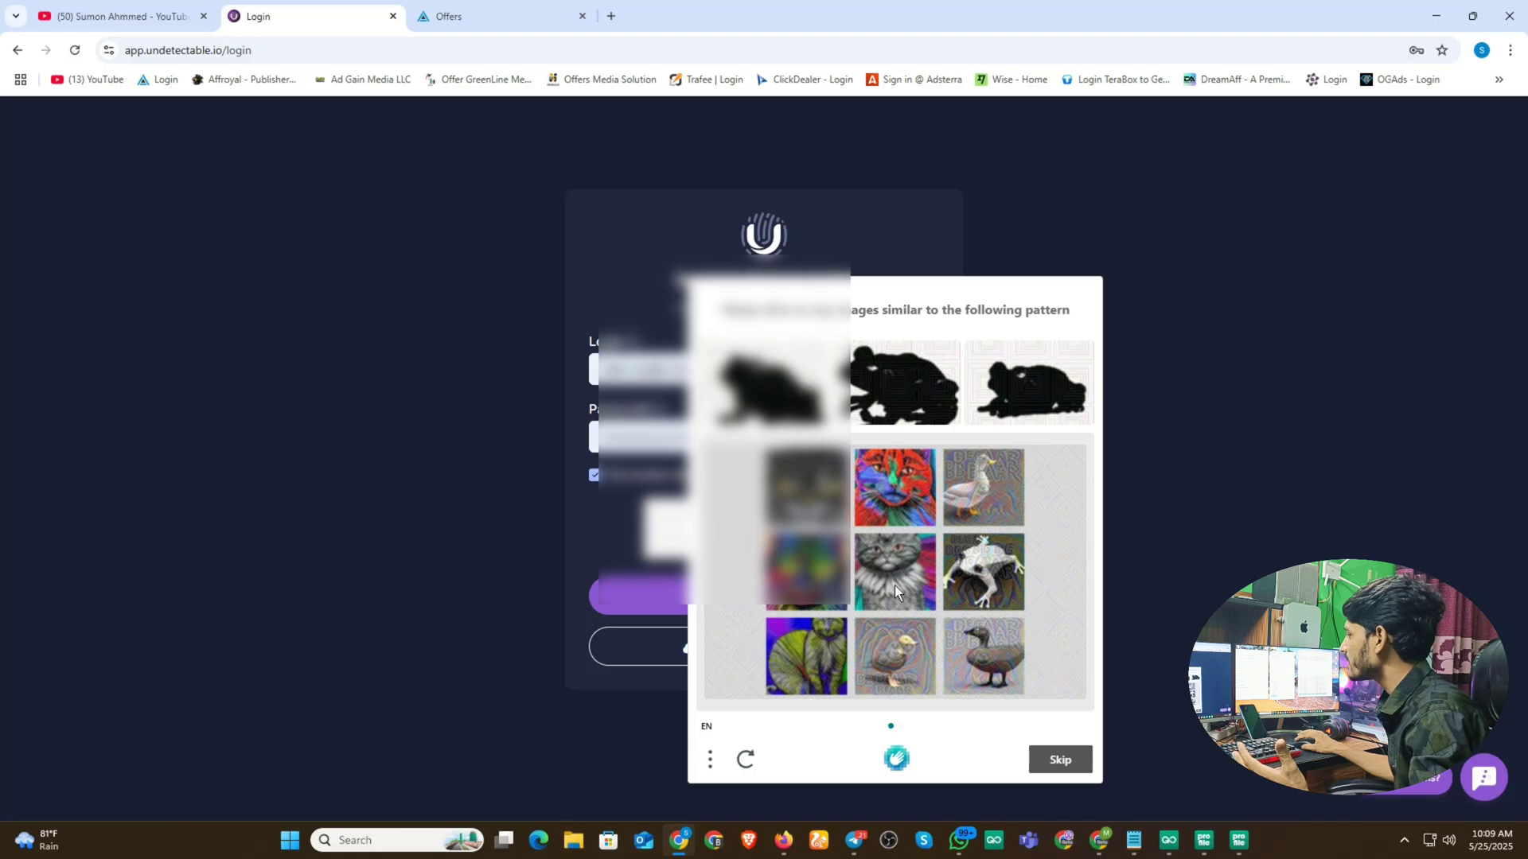
click(982, 584)
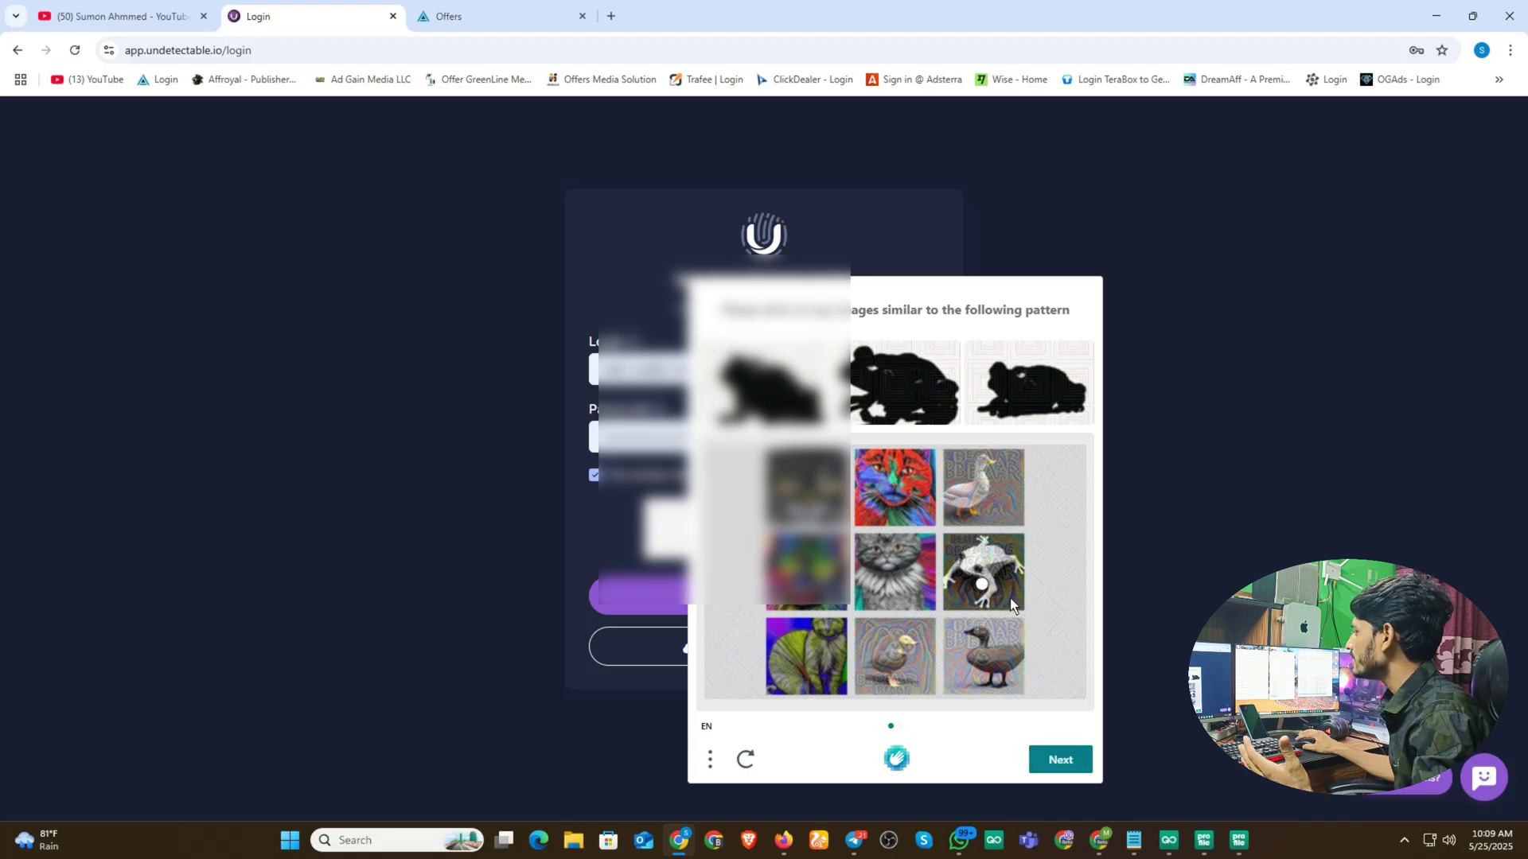
click(1061, 760)
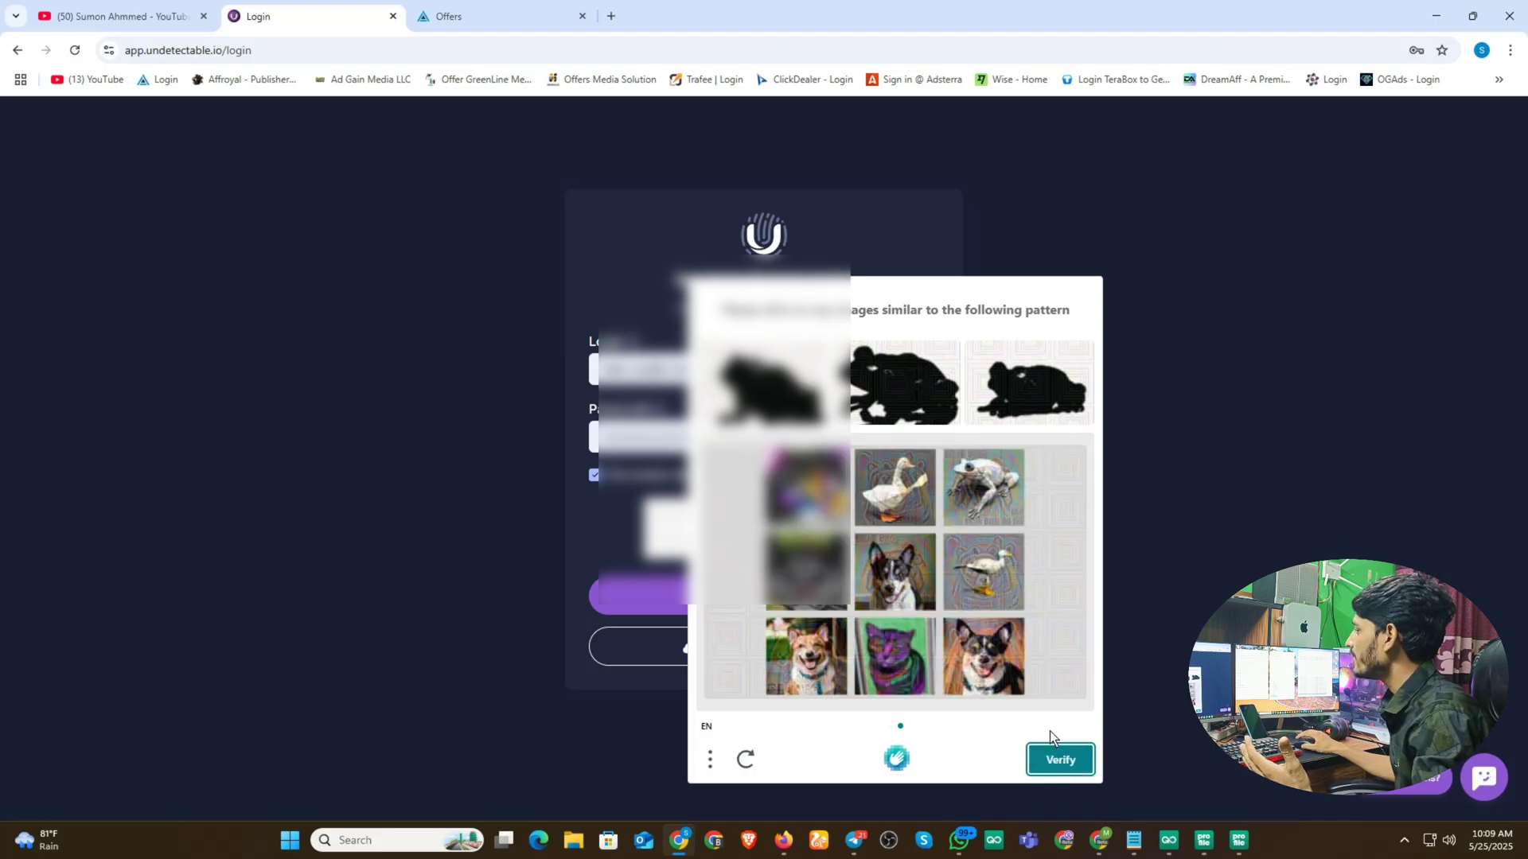
click(975, 485)
click(1083, 768)
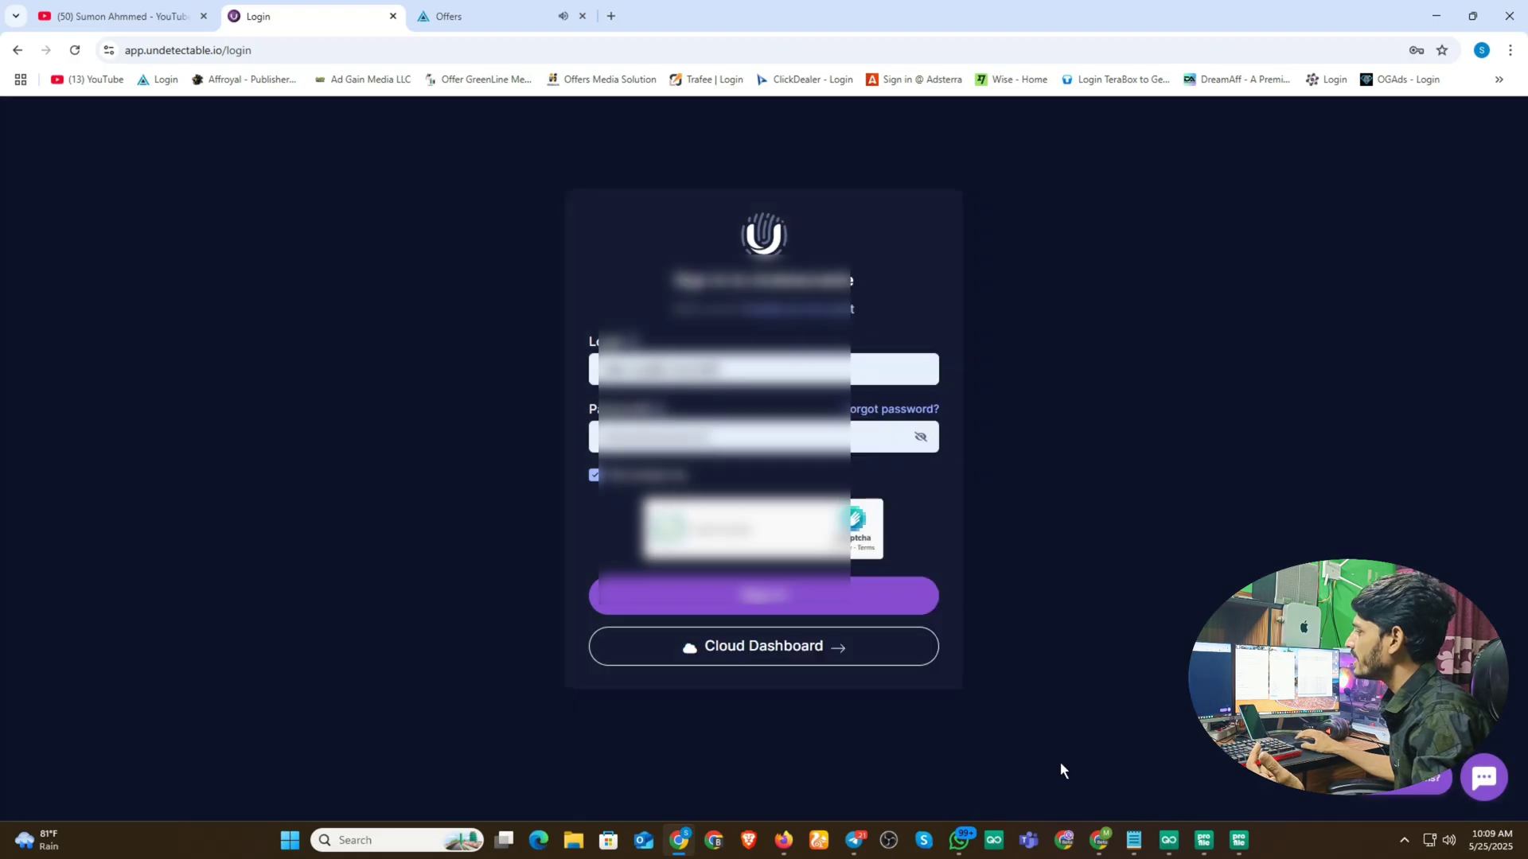
click(734, 598)
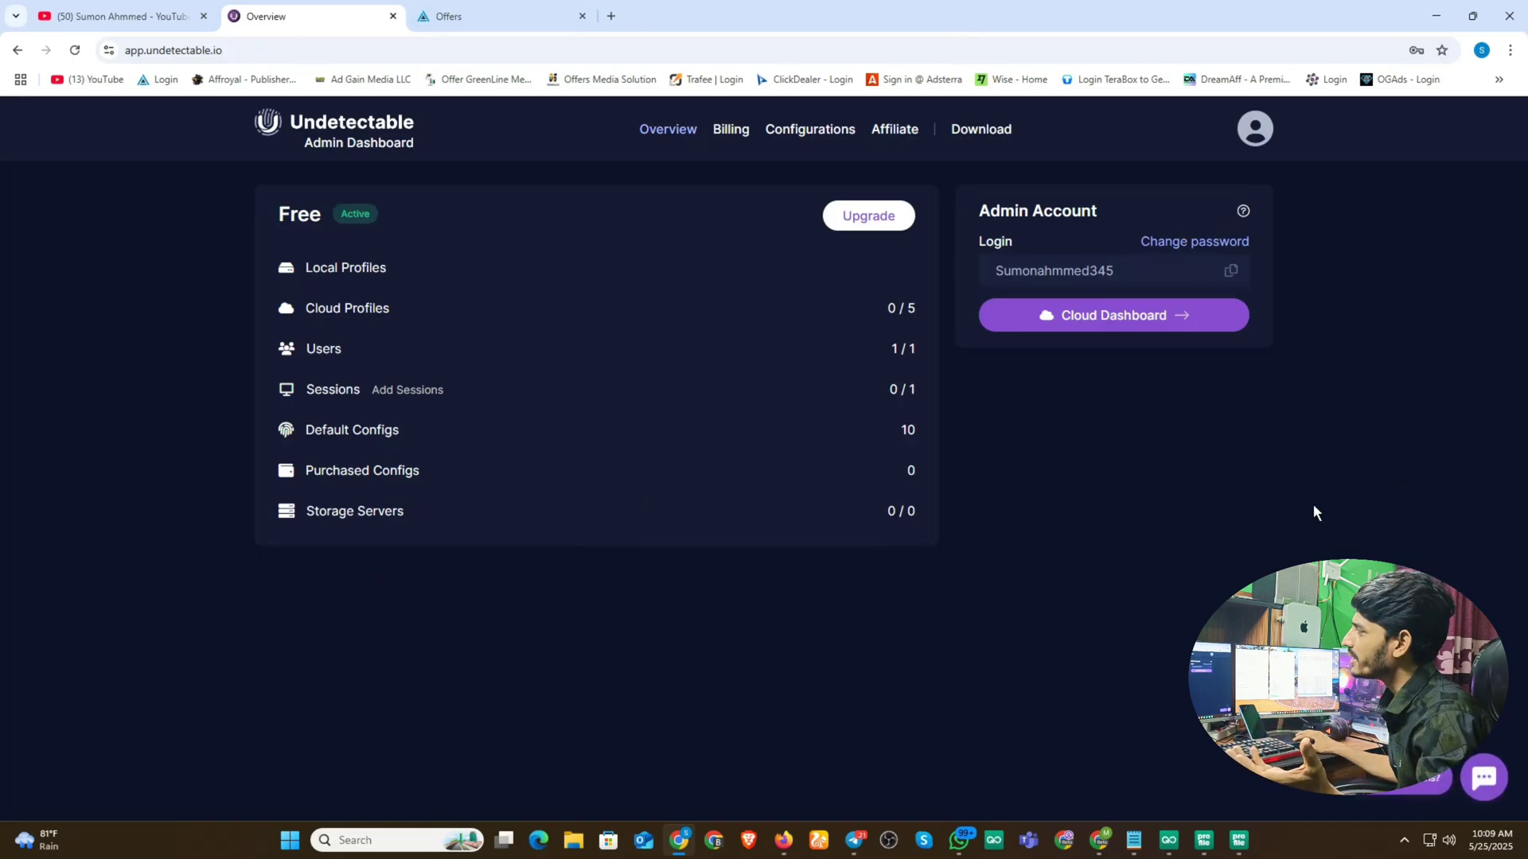
- Open the Configs Store via Configurations and view its Browser, Screen Resolution and Memory filters
click(818, 126)
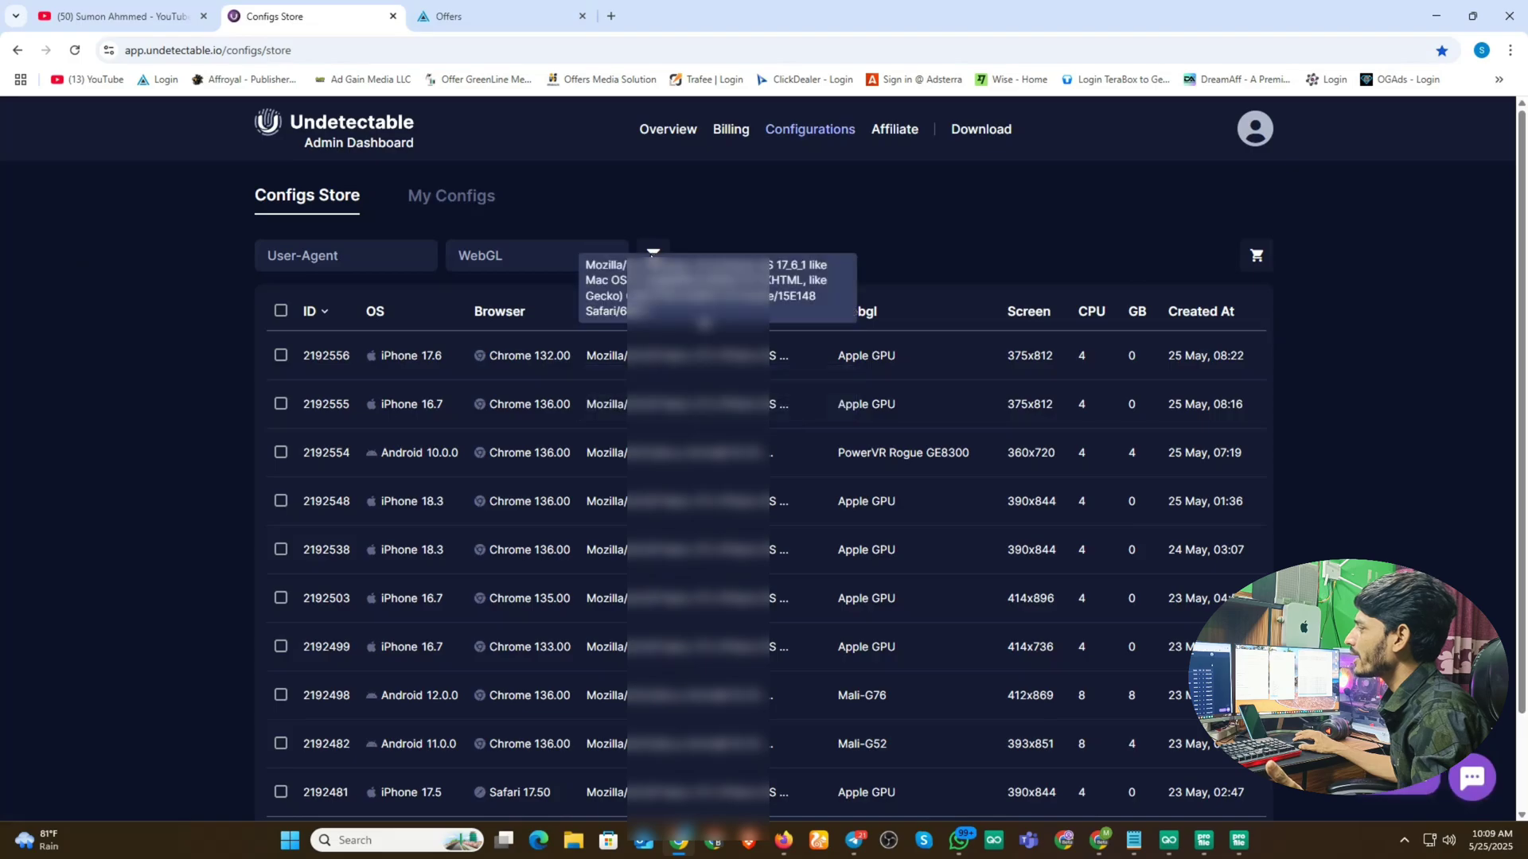
click(653, 253)
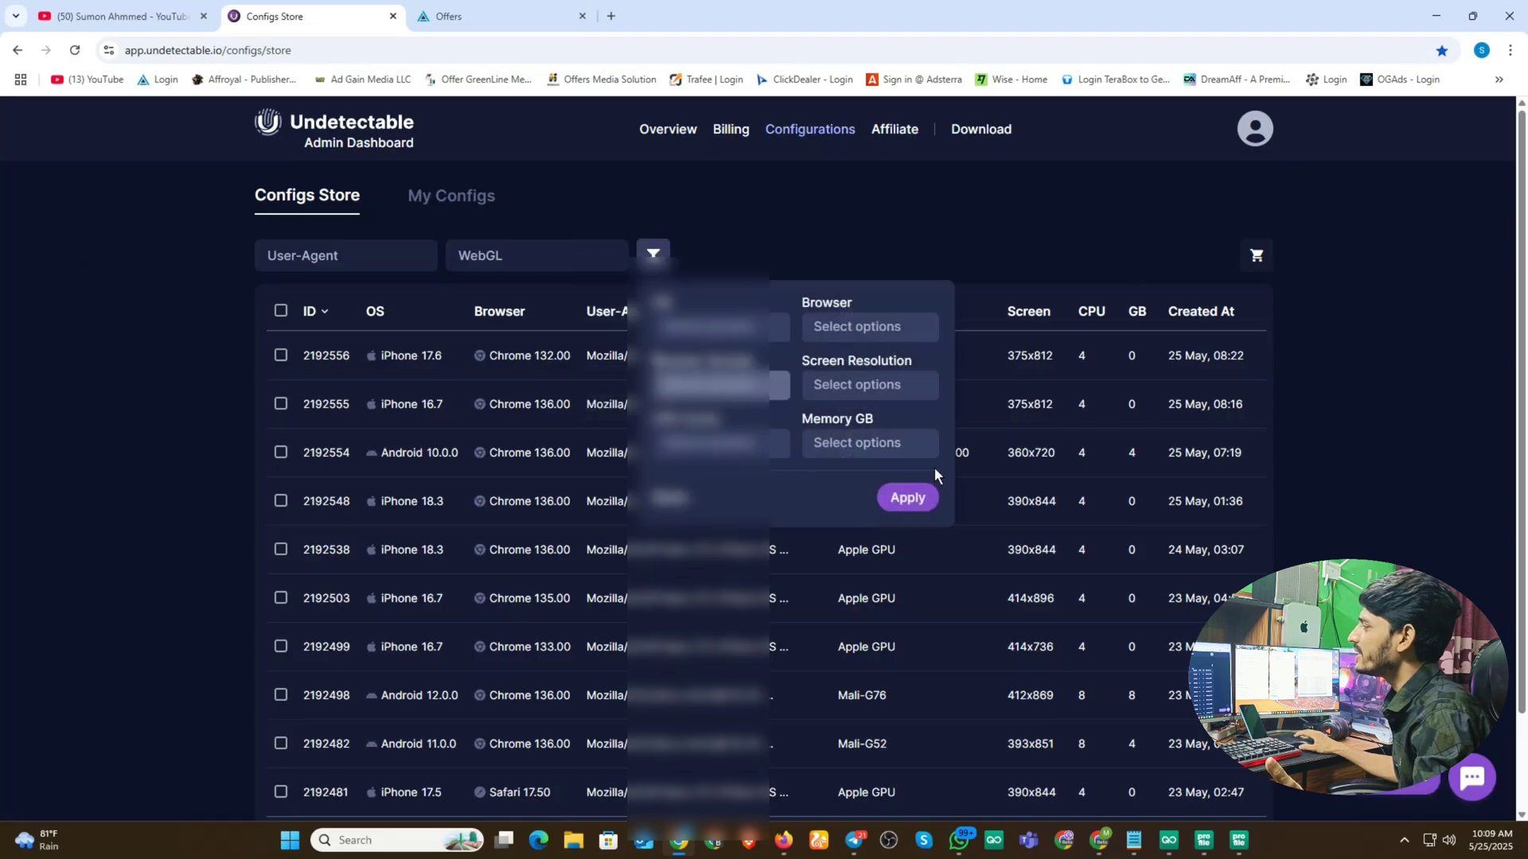
click(828, 229)
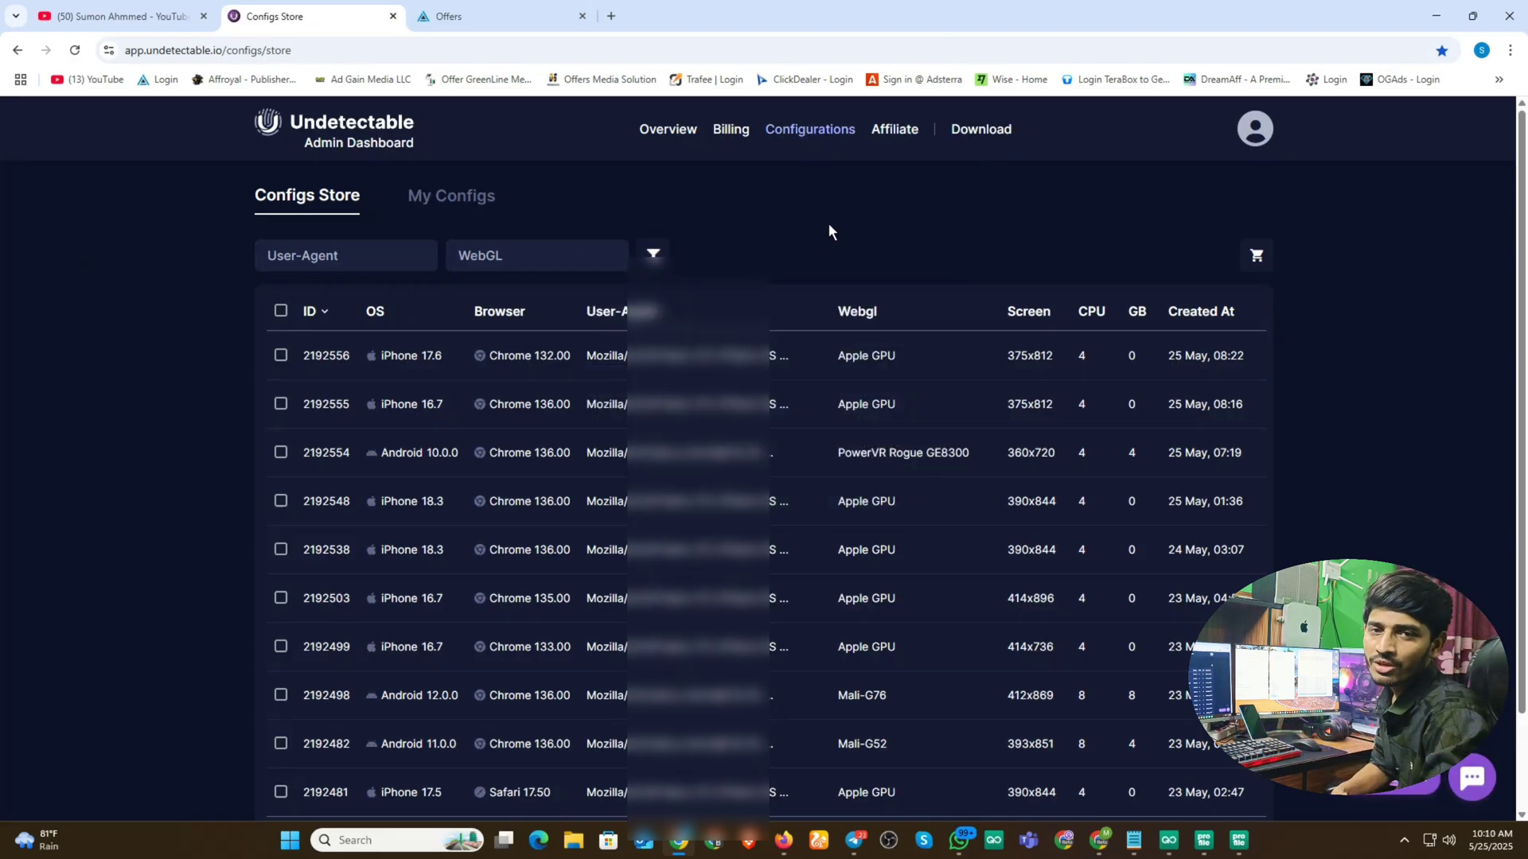